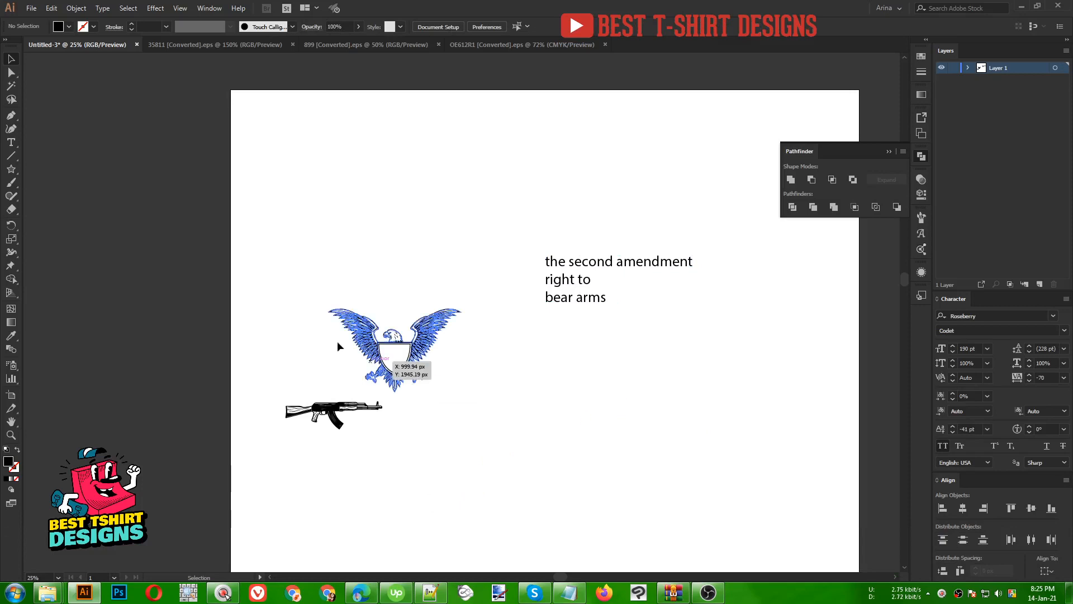
# Step: Review the weapon illustrations and the winged eagle artwork in their source documents, then return to the design document
pyautogui.click(223, 44)
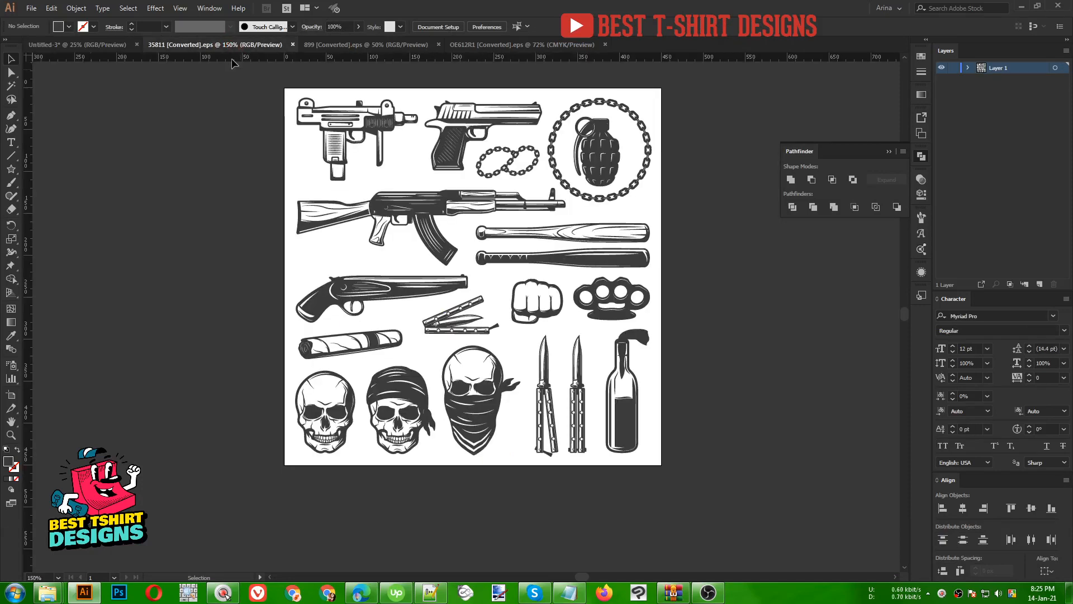
pyautogui.click(456, 215)
pyautogui.click(368, 45)
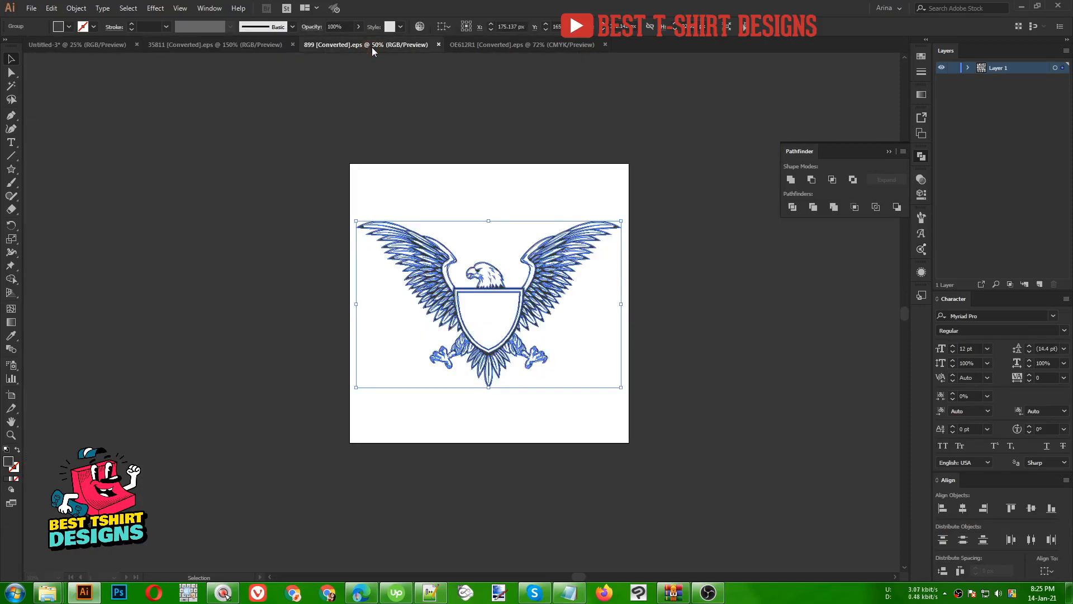
pyautogui.click(273, 175)
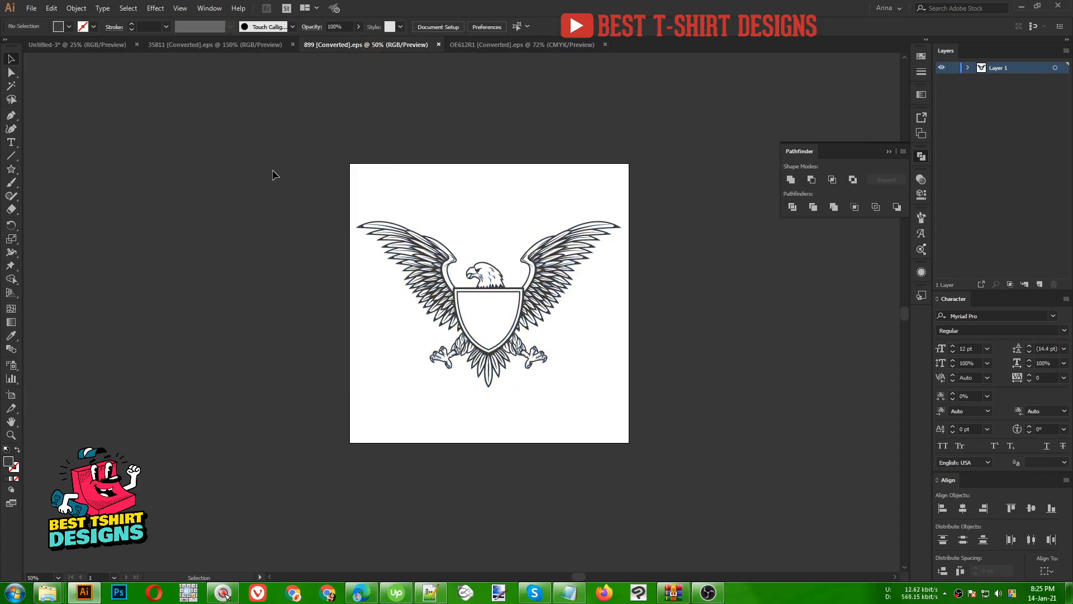
pyautogui.click(84, 44)
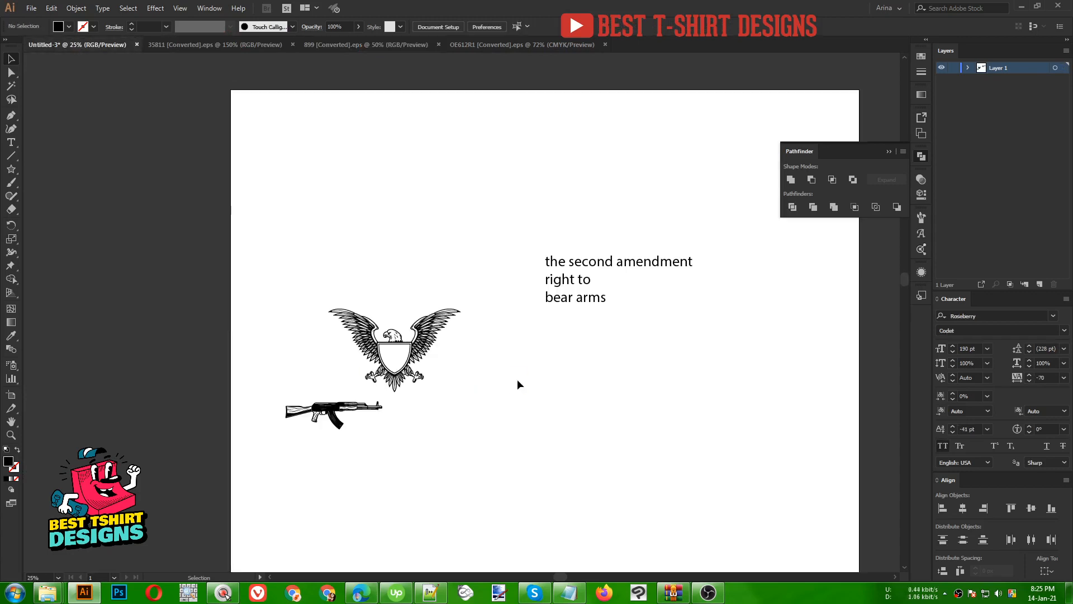
# Step: Move the three-line slogan text farther away from the eagle and save the document as Eagle.ai
pyautogui.moveTo(531, 214); pyautogui.dragTo(664, 398)
pyautogui.moveTo(575, 280); pyautogui.dragTo(687, 315)
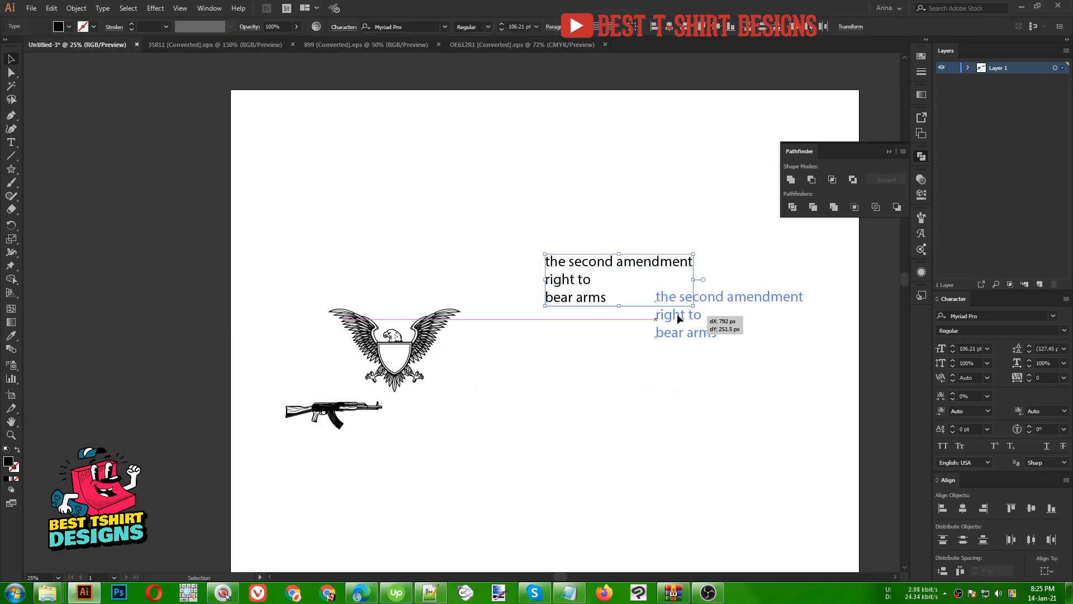
pyautogui.click(528, 386)
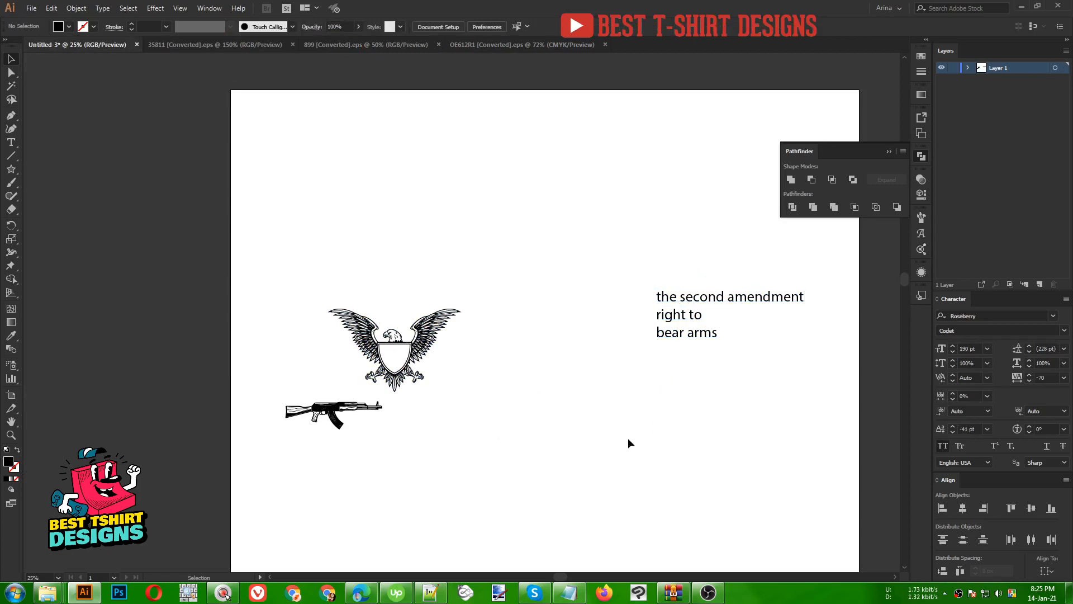
pyautogui.moveTo(286, 279); pyautogui.dragTo(252, 178)
pyautogui.click(596, 457)
pyautogui.click(517, 335)
pyautogui.press('F10')
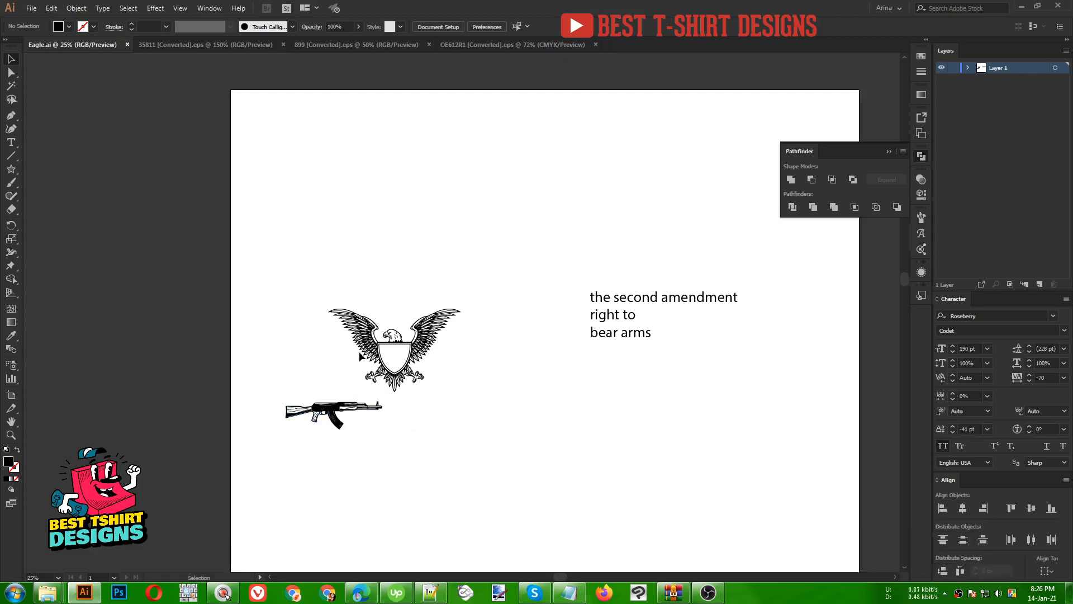
# Step: Draw a circle about 372 px in diameter centred over the eagle's shield
pyautogui.press('alt')
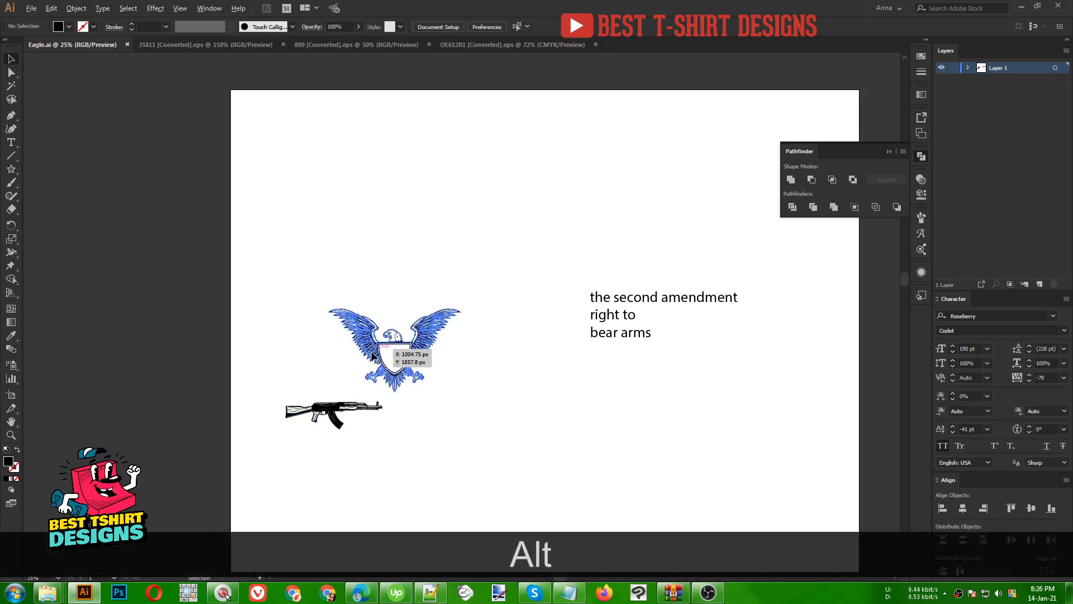
pyautogui.scroll(4, 386, 352)
pyautogui.click(733, 402)
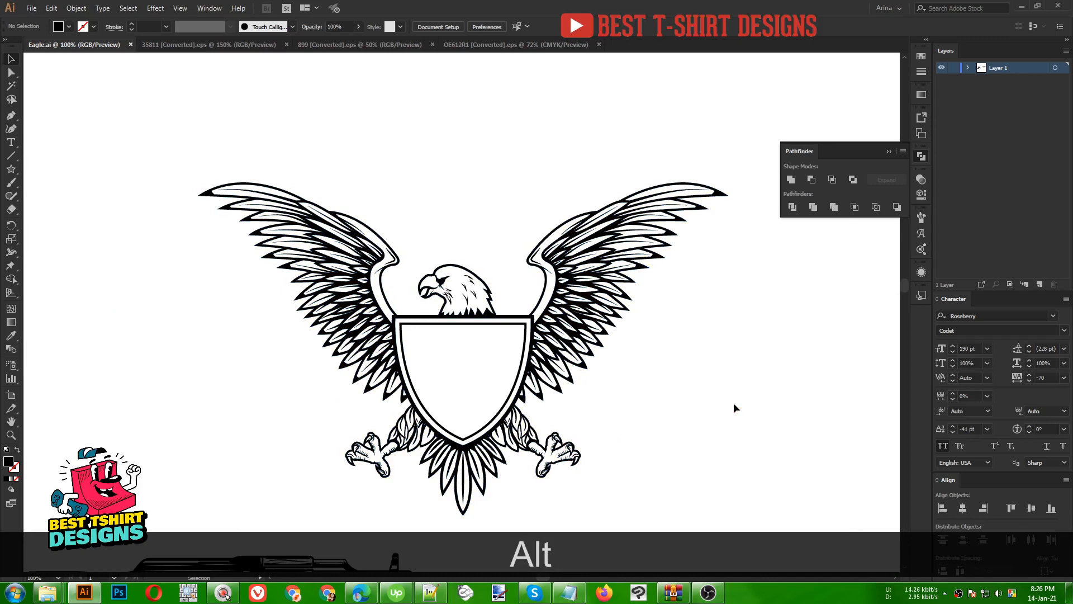
pyautogui.scroll(-2, 643, 377)
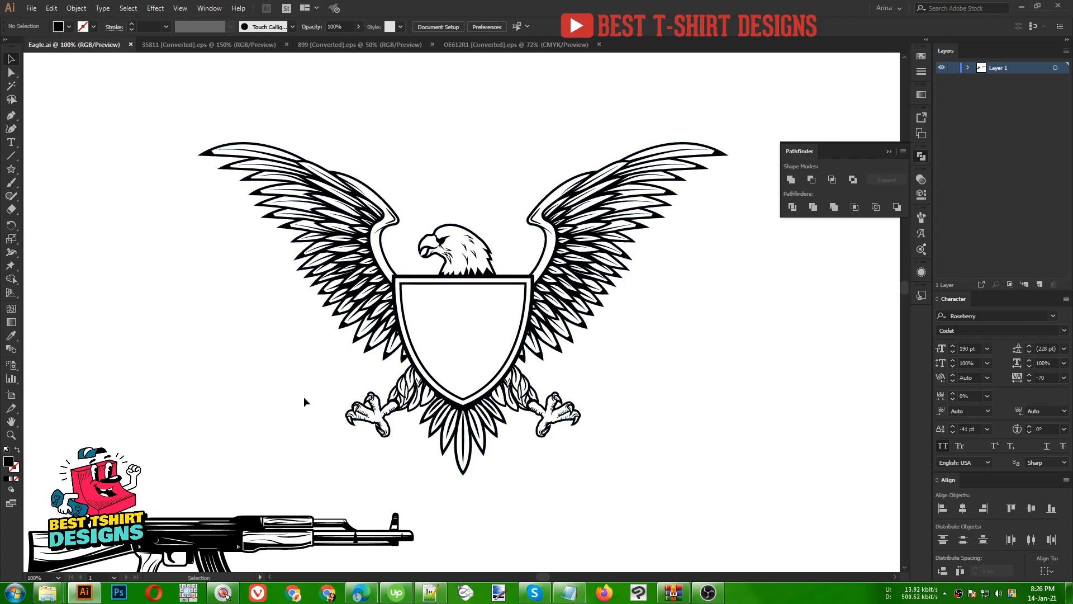
pyautogui.scroll(-1, 350, 383)
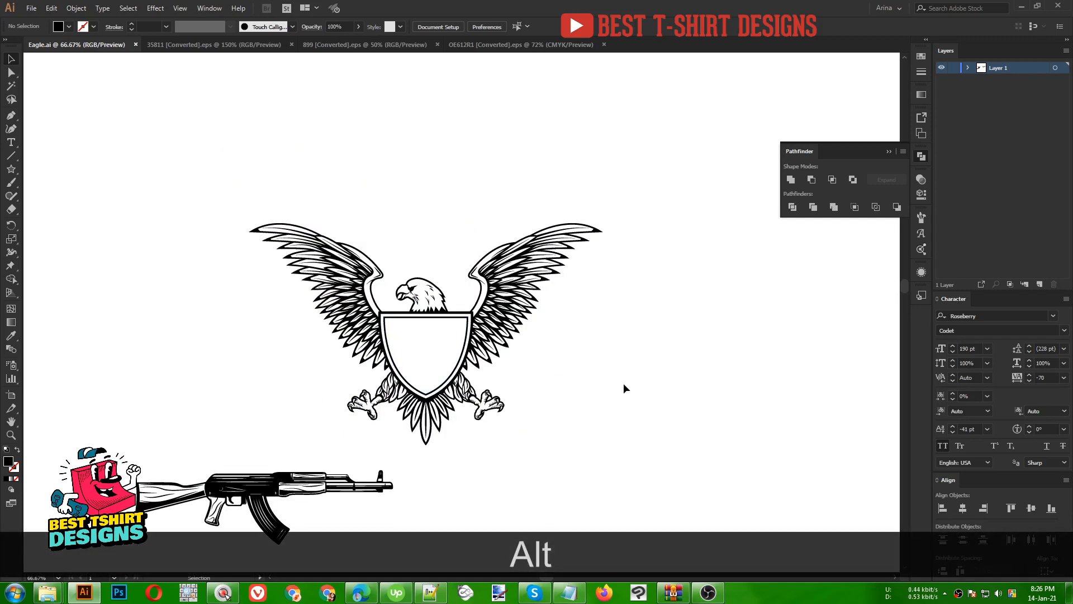
pyautogui.scroll(1, 86, 300)
pyautogui.moveTo(12, 169); pyautogui.dragTo(62, 197)
pyautogui.moveTo(424, 362); pyautogui.dragTo(495, 412)
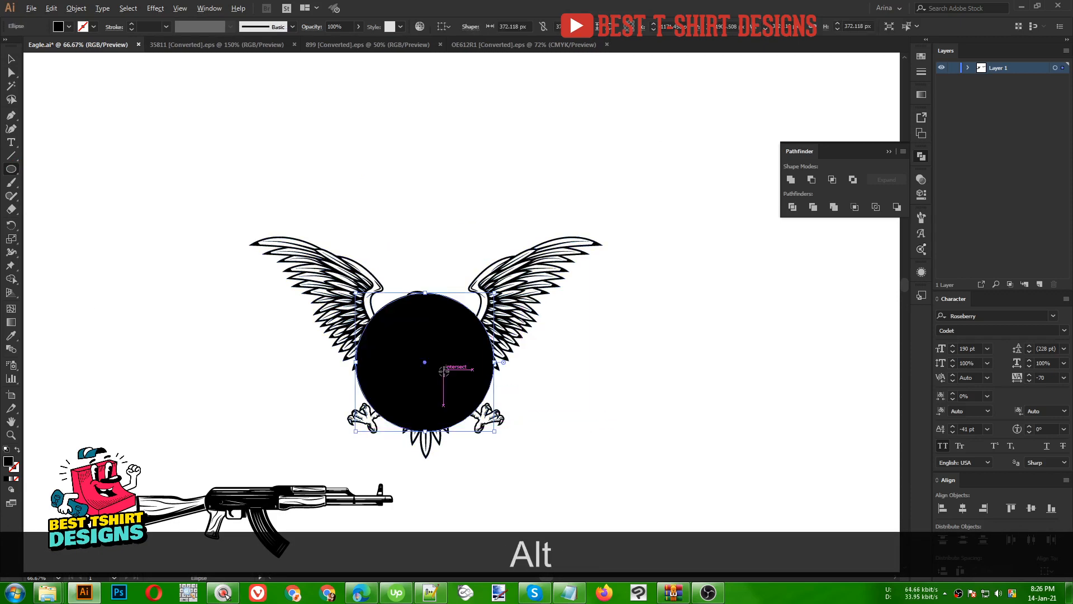
# Step: Swap the circle's black fill to its stroke and set the stroke weight to 10 pt
pyautogui.scroll(1, 447, 371)
pyautogui.hotkey('shift', 'x')
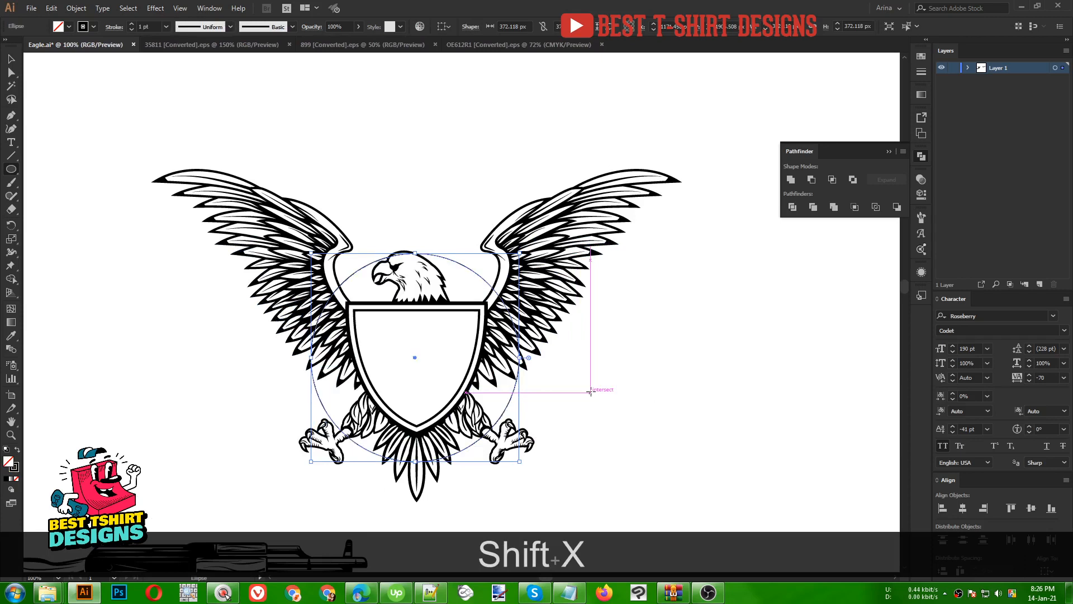
pyautogui.press('v')
pyautogui.scroll(1, 147, 31)
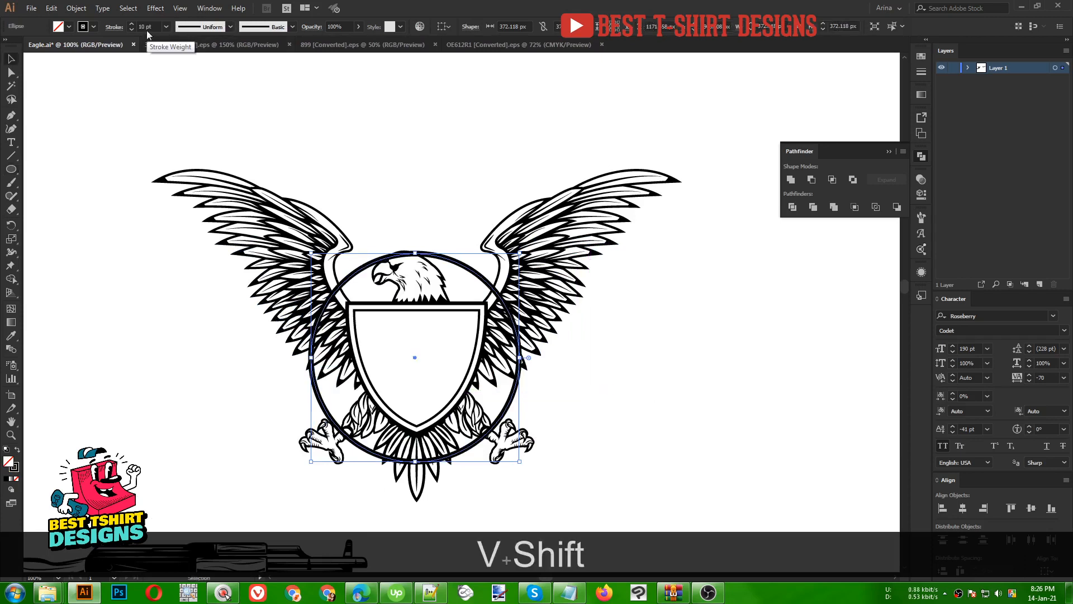
pyautogui.scroll(-3, 147, 28)
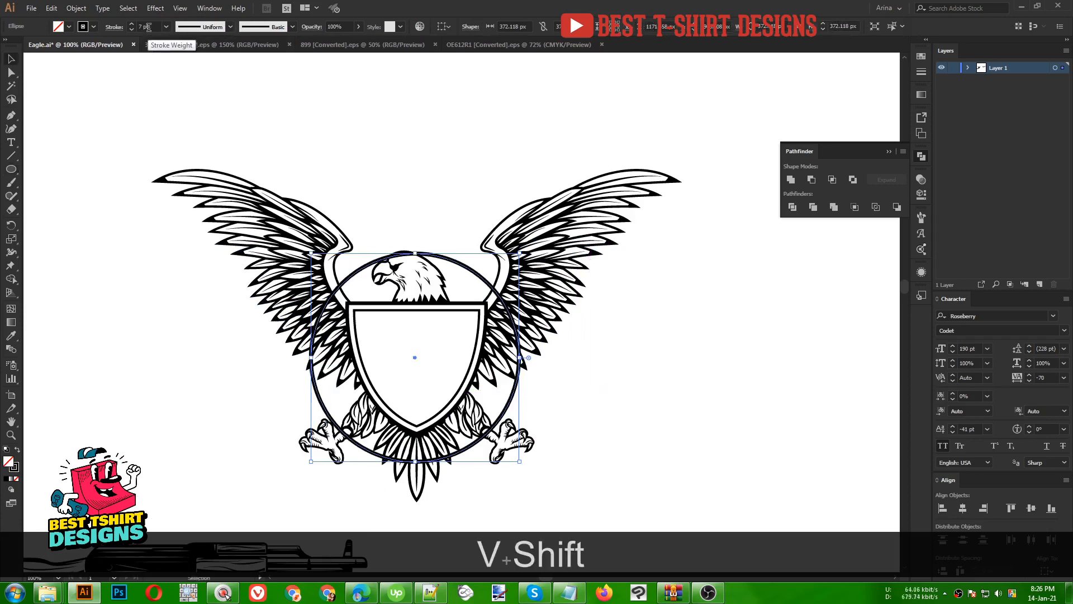
pyautogui.scroll(1, 148, 28)
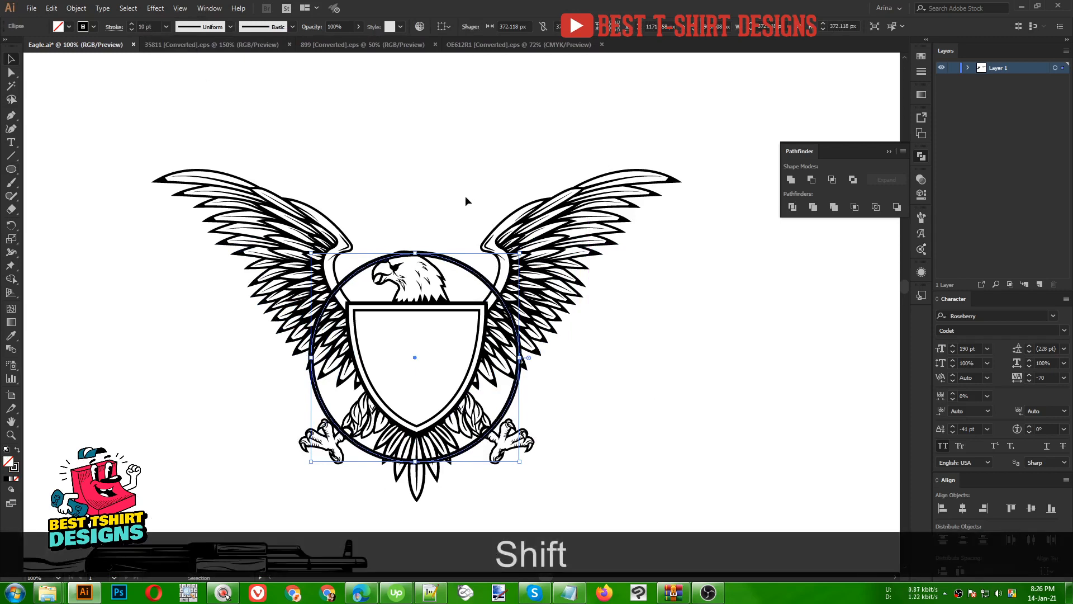
# Step: Move the outlined circle straight up into the empty area above the eagle
pyautogui.scroll(-1, 424, 206)
pyautogui.scroll(8, 443, 282)
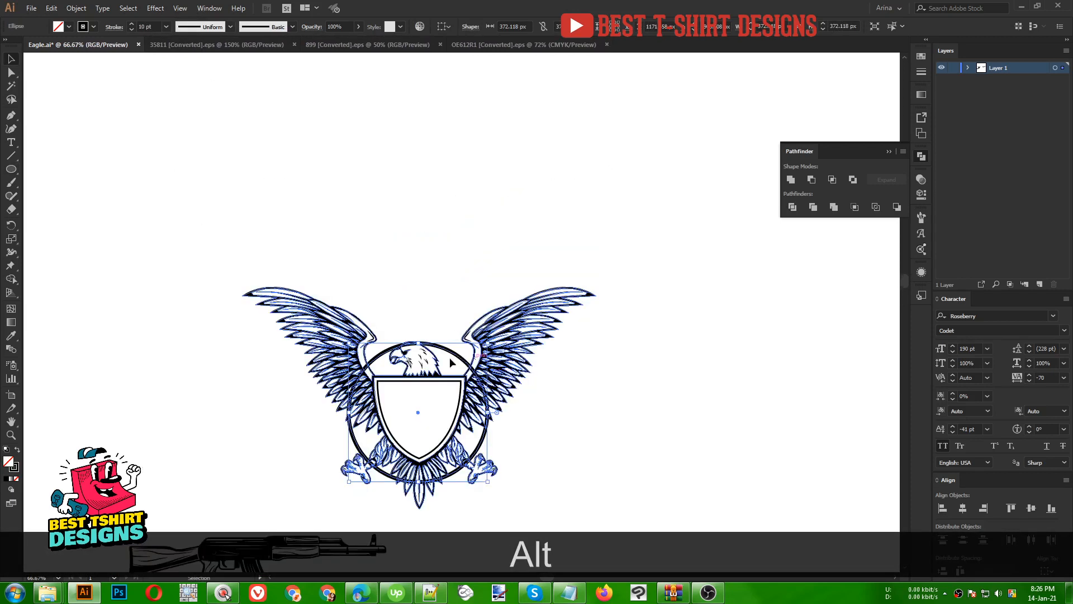
pyautogui.moveTo(450, 359); pyautogui.dragTo(450, 151)
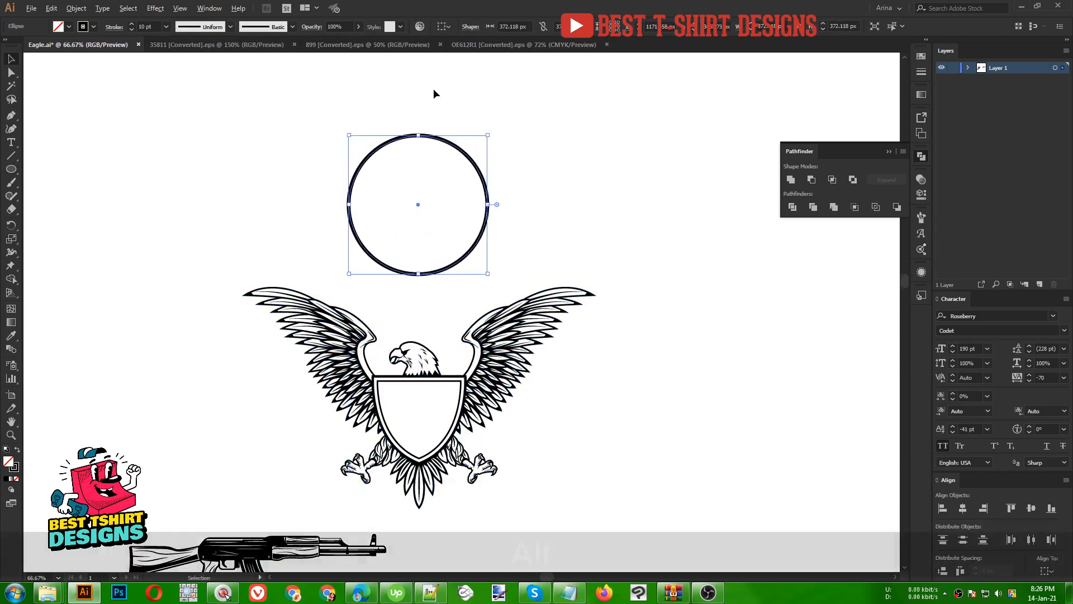
# Step: Offset the circle's path outward by 20 px to add a second concentric ring
pyautogui.scroll(1, 434, 90)
pyautogui.click(76, 8)
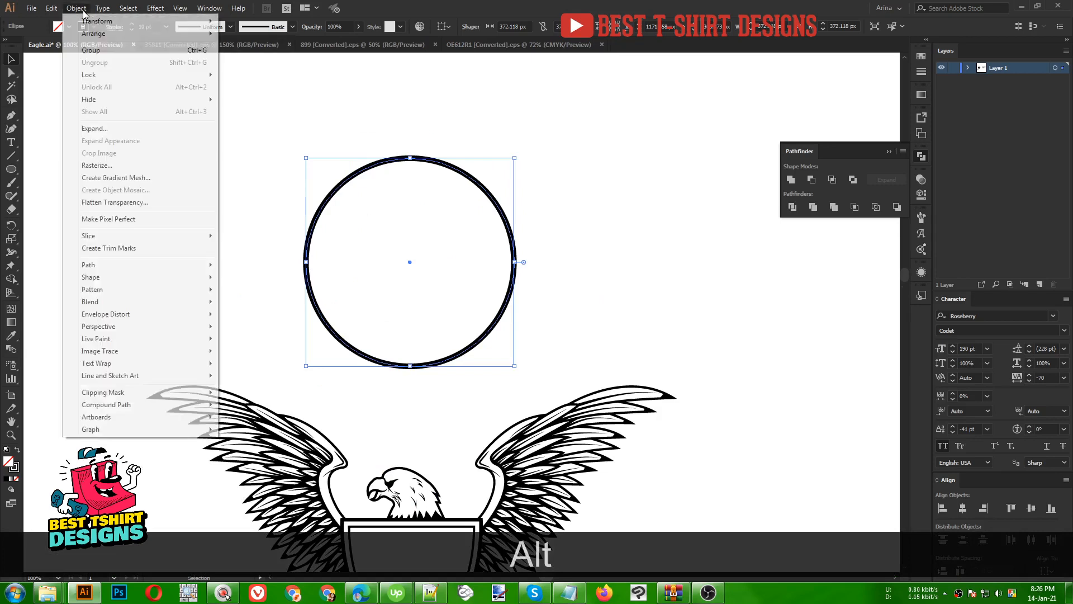
pyautogui.moveTo(124, 271)
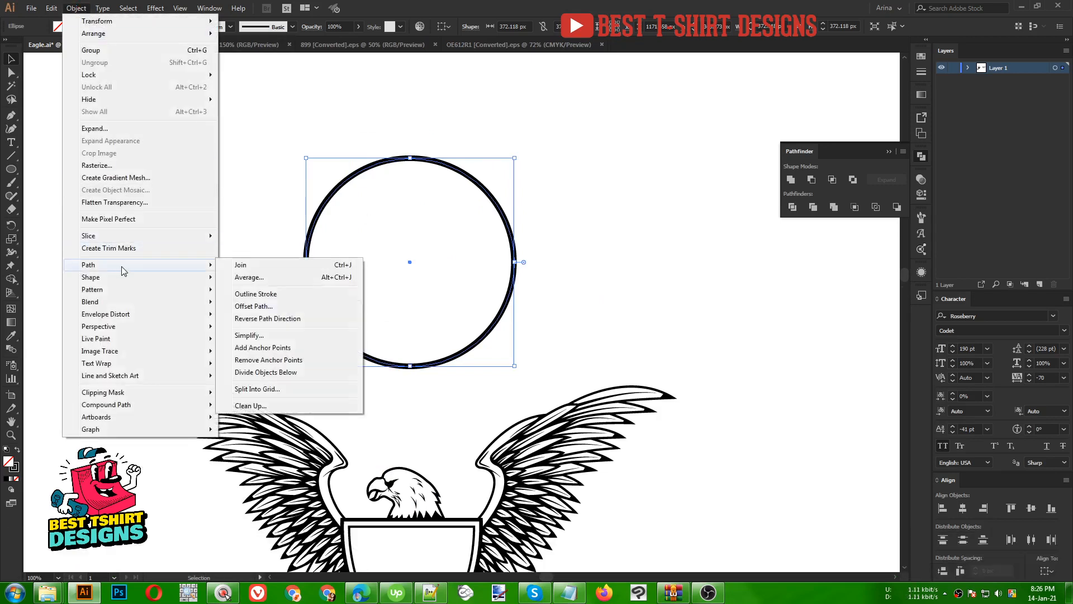
pyautogui.click(263, 306)
pyautogui.click(688, 160)
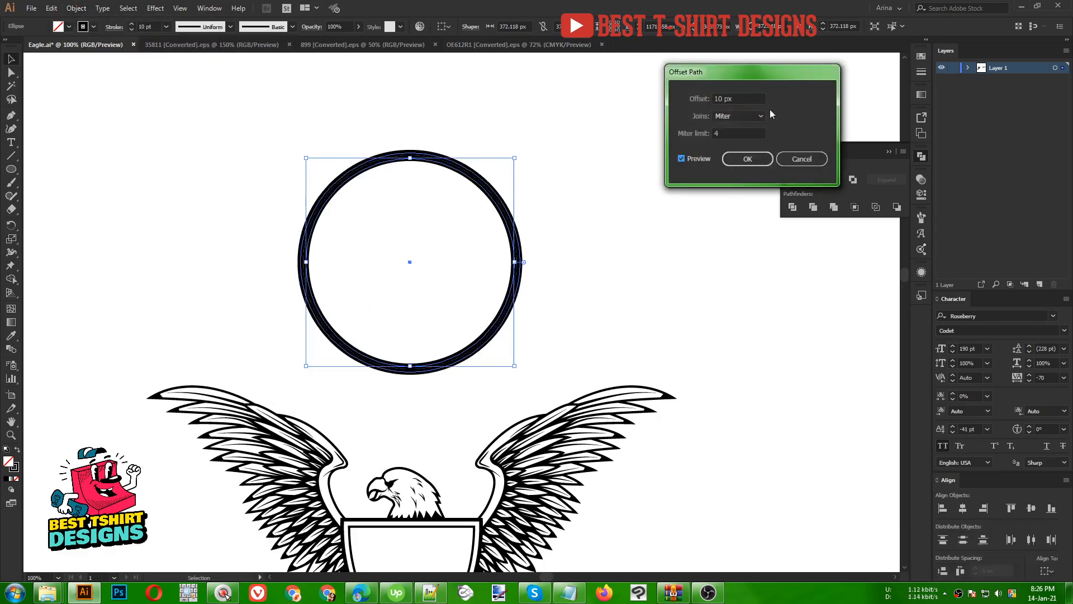
pyautogui.click(733, 98)
pyautogui.hotkey('shift', 'Up')
pyautogui.click(744, 161)
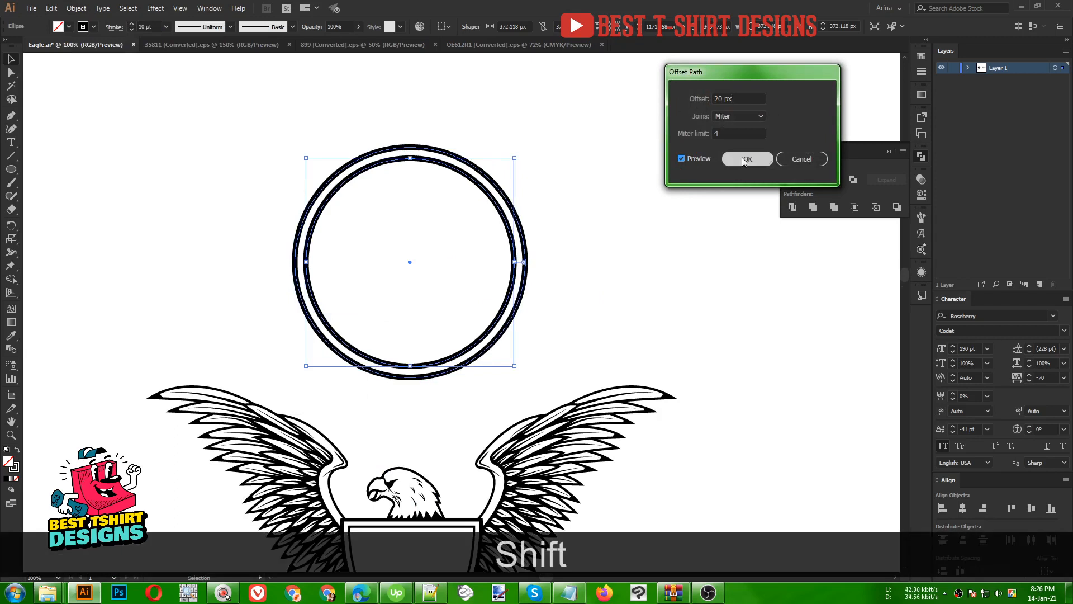
# Step: Offset the second ring's path by 20 px to add a third concentric ring
pyautogui.click(79, 8)
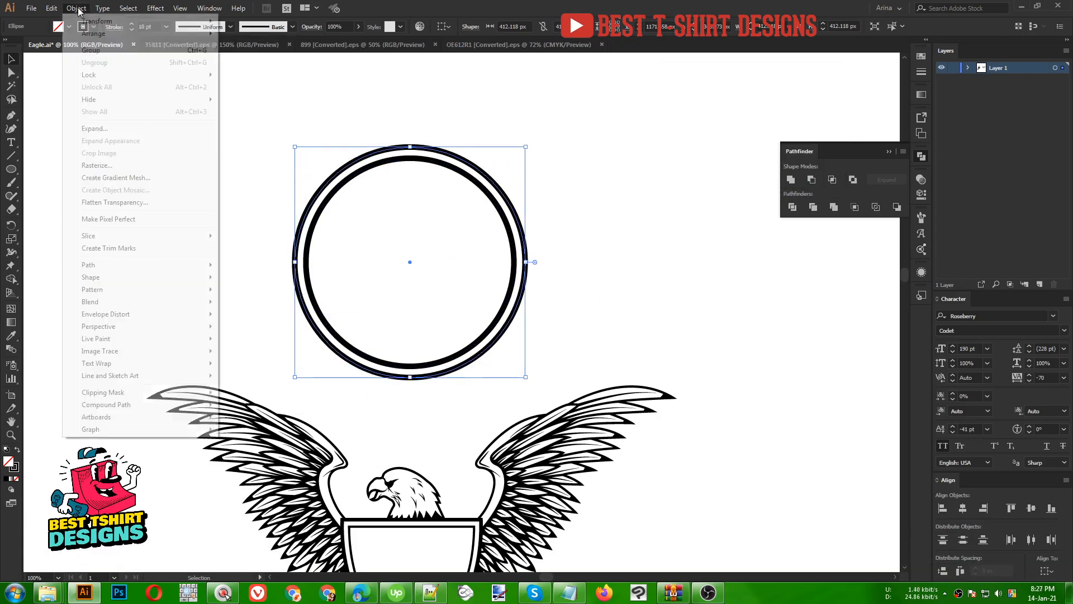
pyautogui.moveTo(95, 265)
pyautogui.click(252, 304)
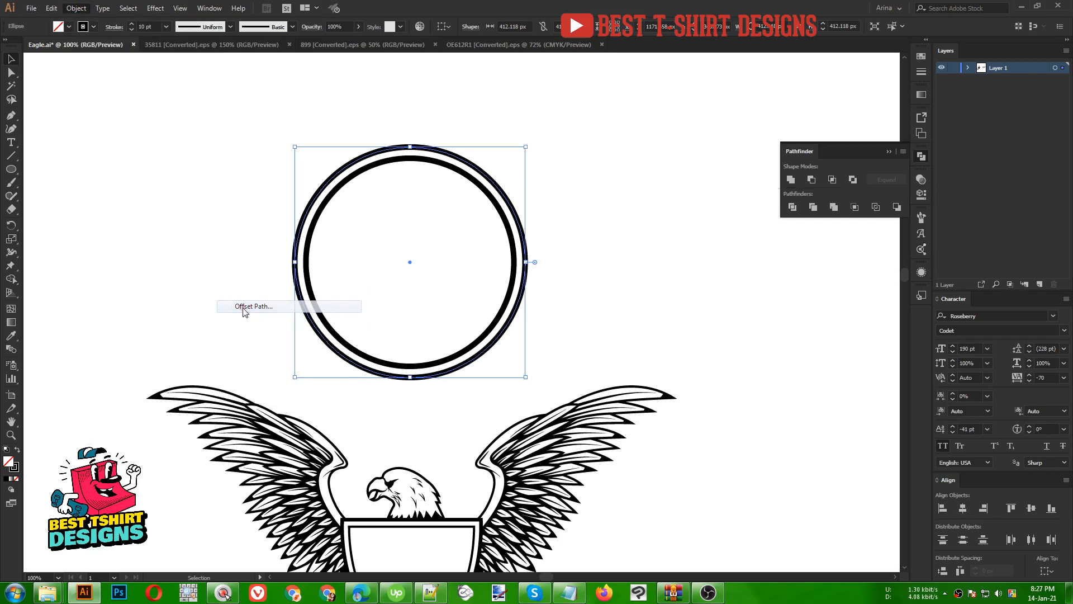
pyautogui.click(706, 161)
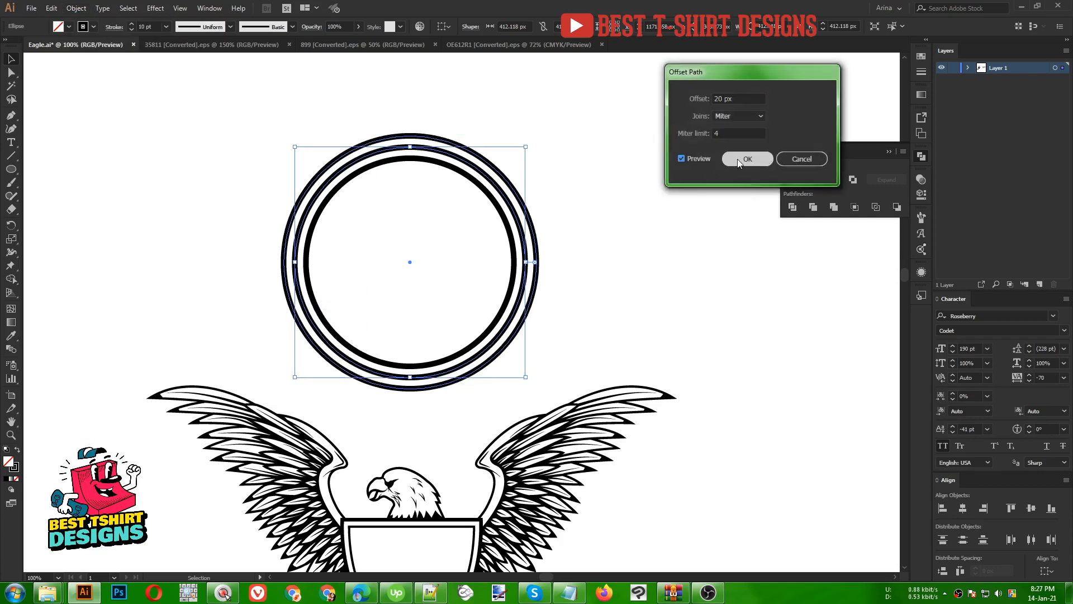
pyautogui.click(737, 159)
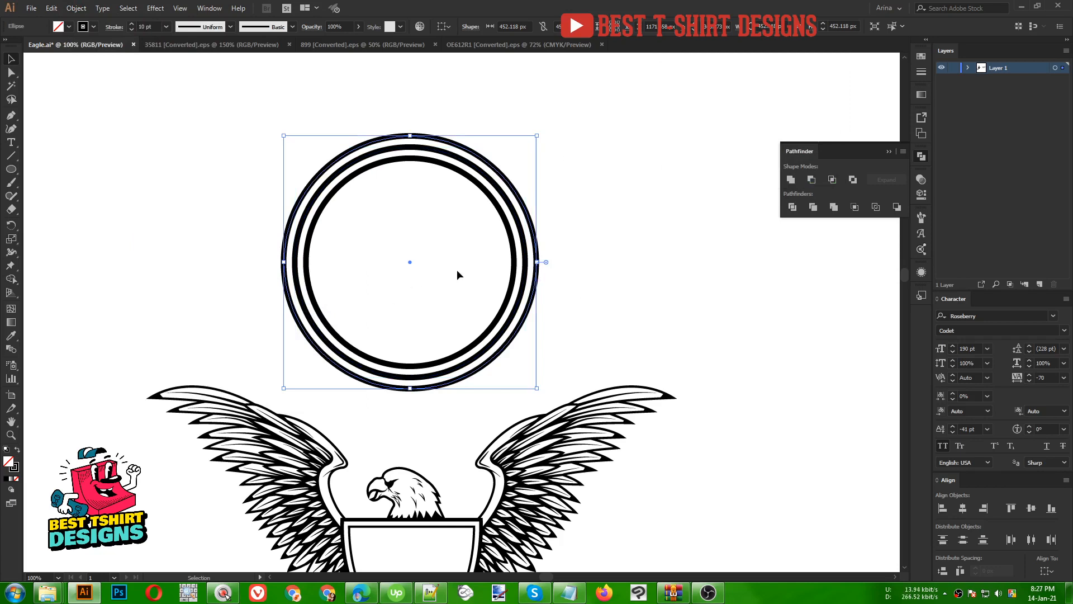
# Step: Offset the outermost of the three rings by 20 px to add a fourth, and deselect it
pyautogui.click(76, 8)
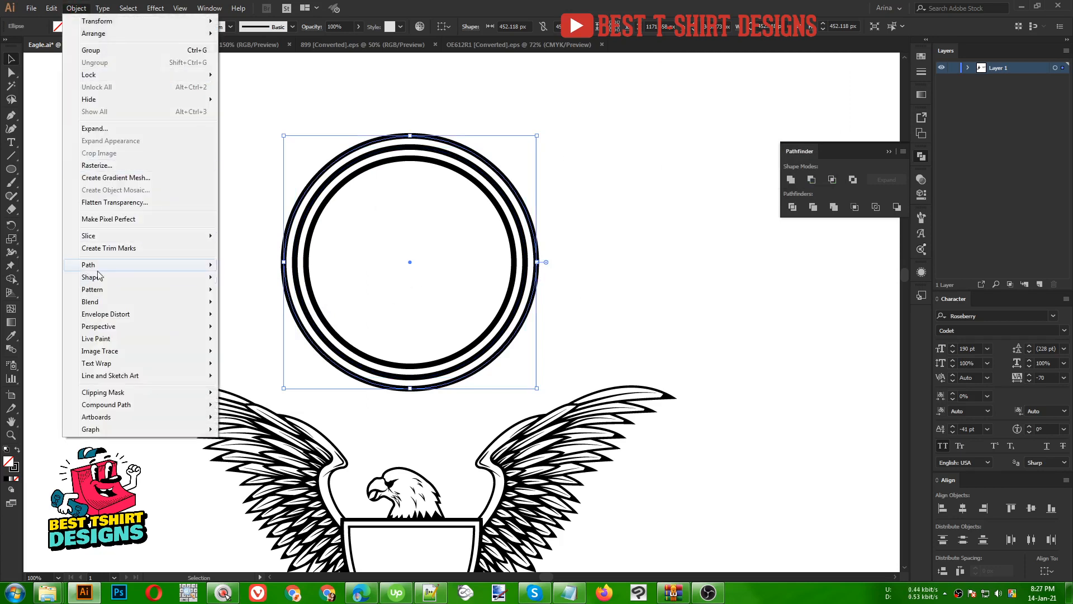
pyautogui.click(254, 306)
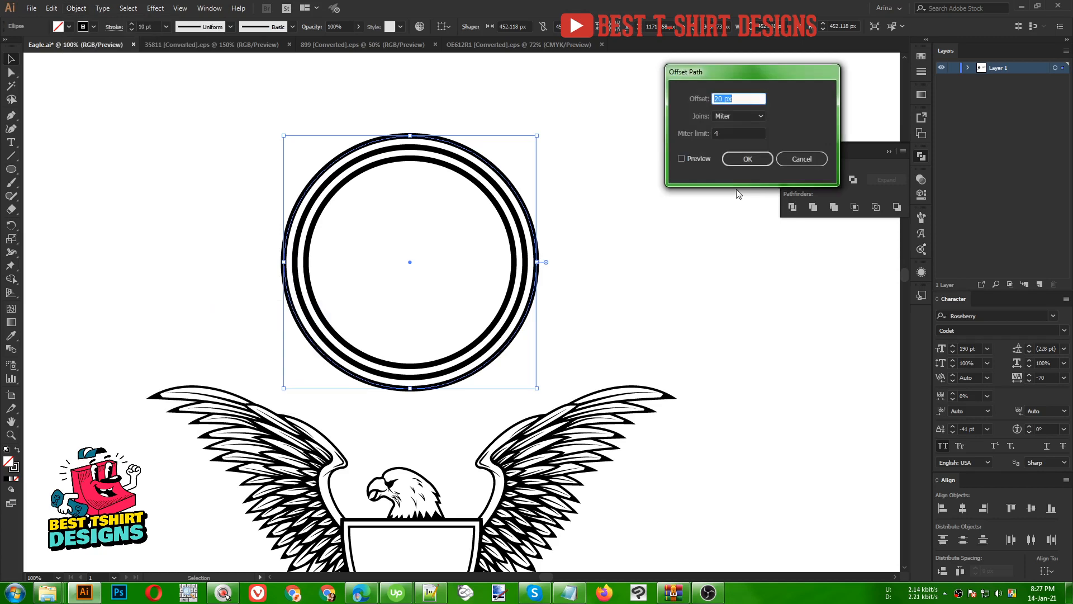
pyautogui.click(733, 158)
pyautogui.click(434, 240)
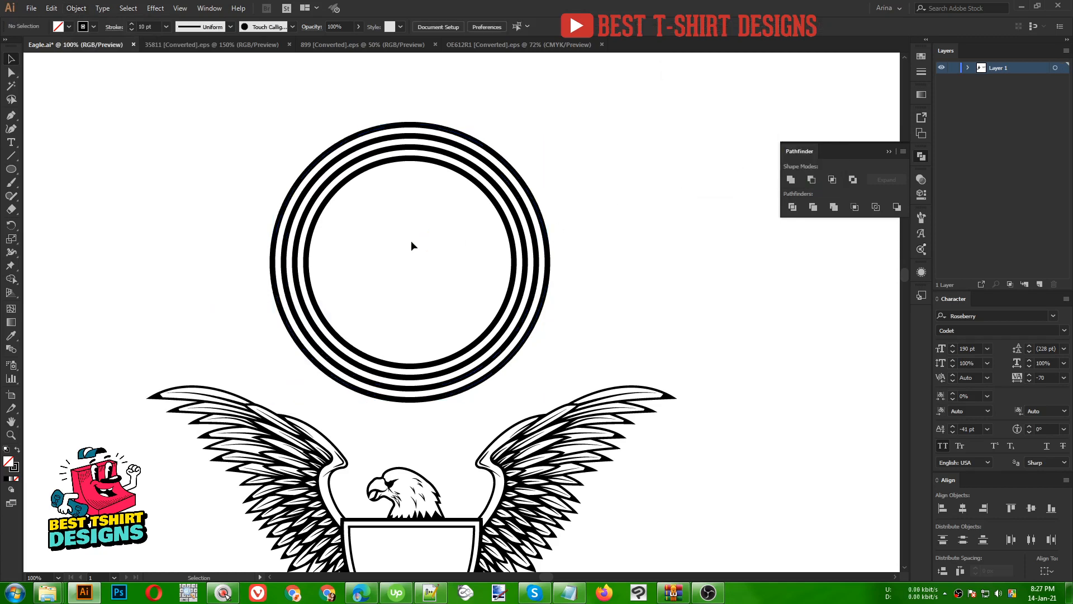
# Step: Draw a straight 45-degree line with the Pen tool across all four rings at their upper left
pyautogui.scroll(1, 442, 218)
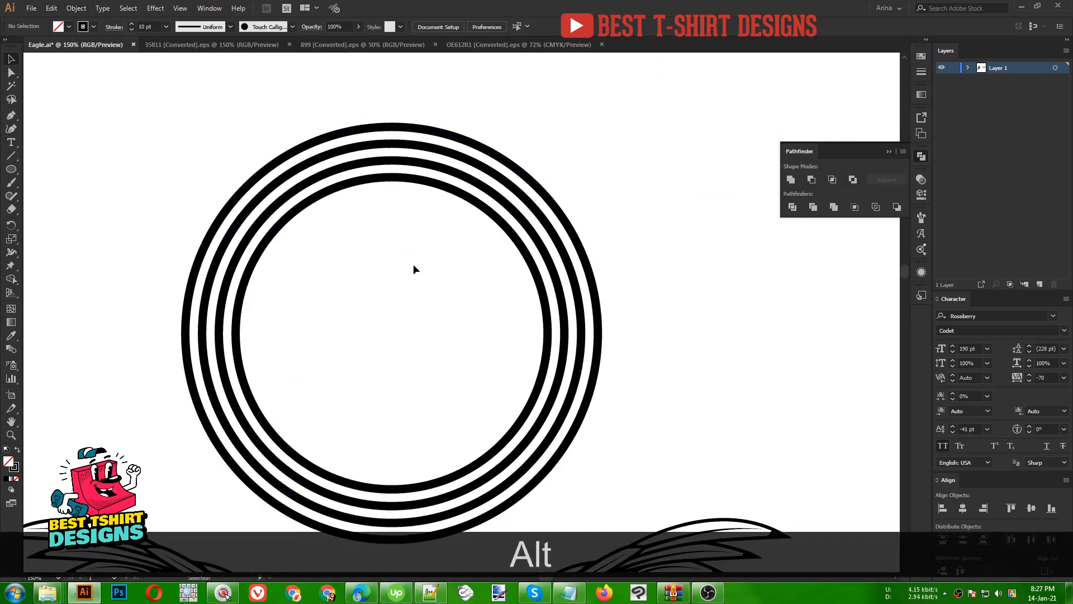
pyautogui.scroll(-1, 414, 264)
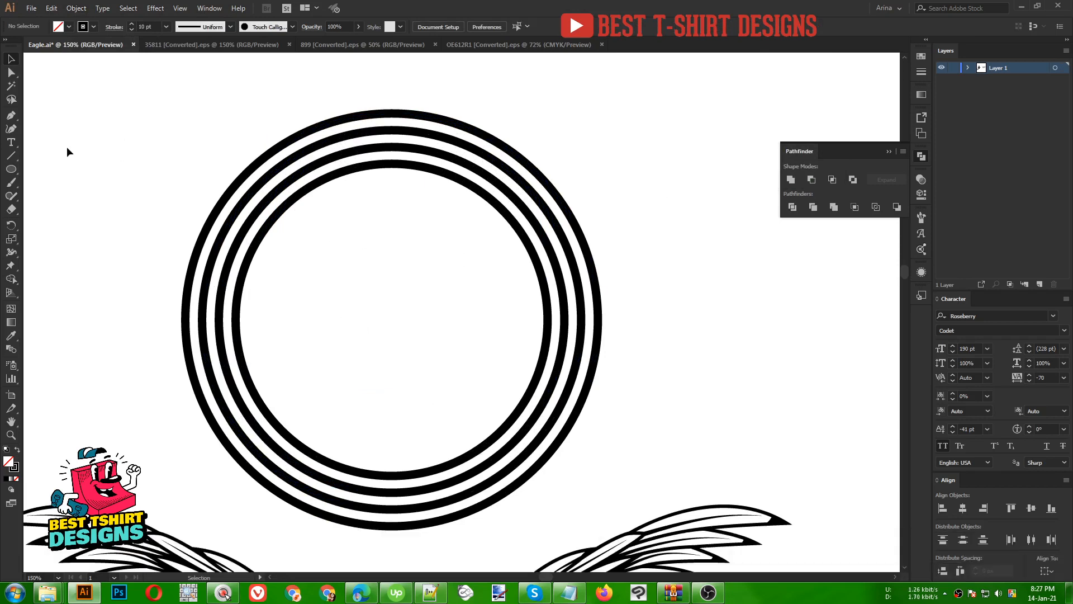
pyautogui.click(11, 116)
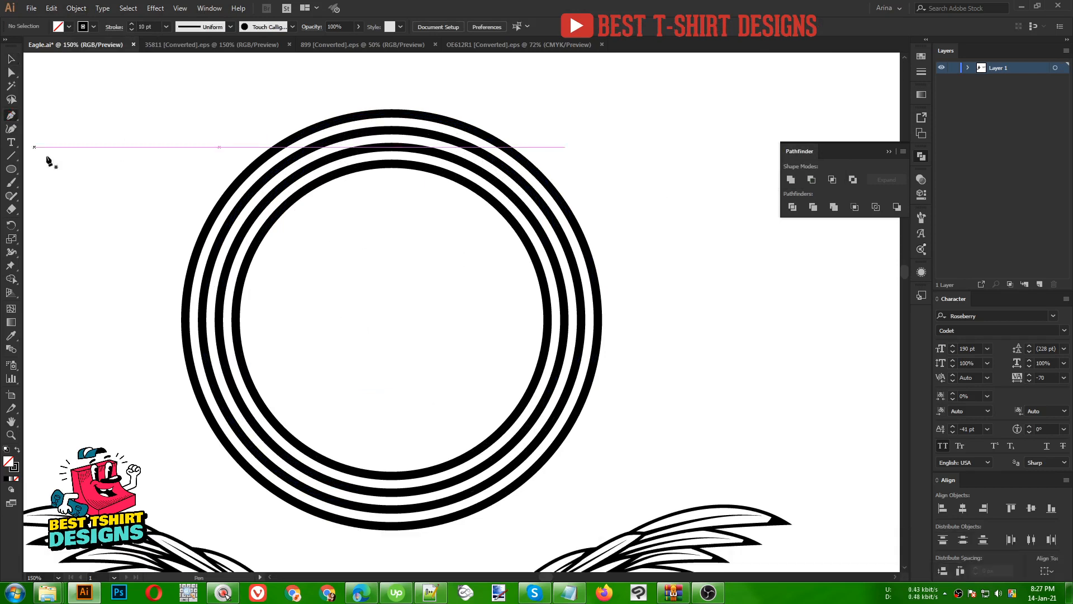
pyautogui.click(207, 193)
pyautogui.keyDown('shift'); pyautogui.click(277, 262); pyautogui.keyUp('shift')
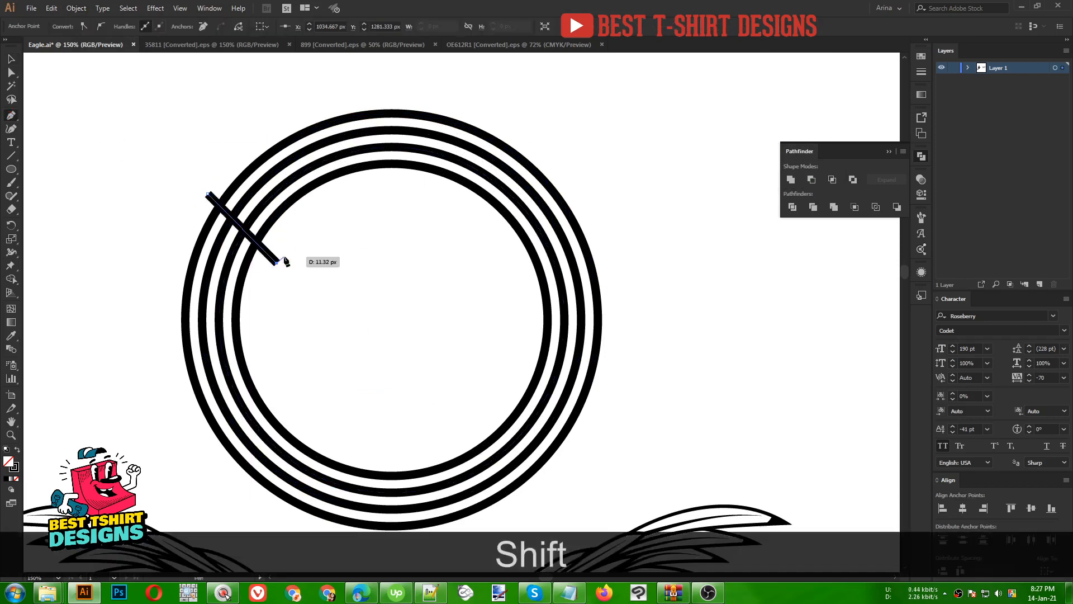
pyautogui.hotkey('shift', 'v')
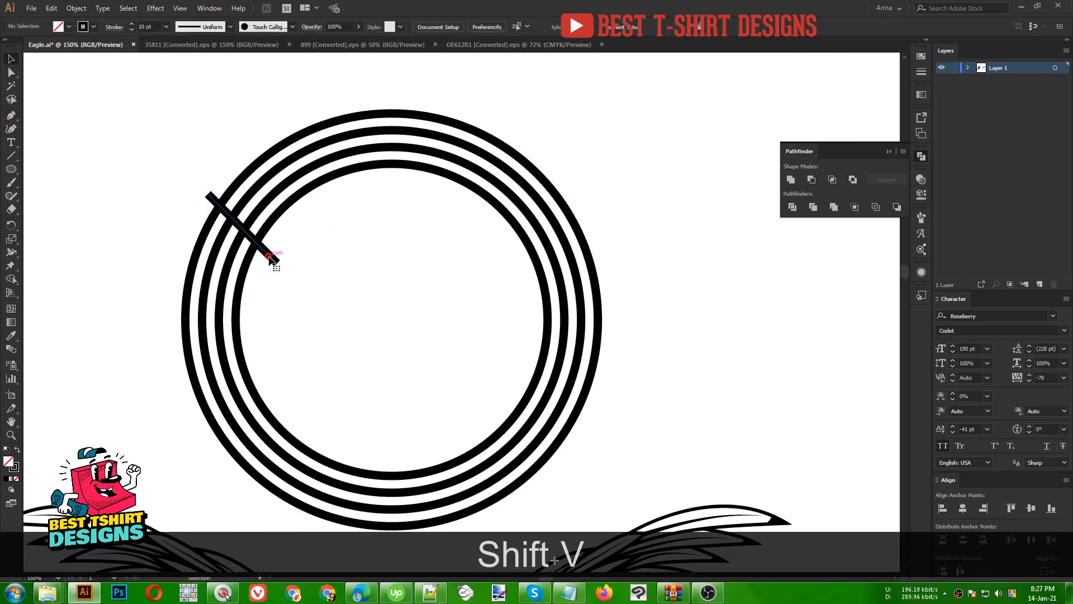
# Step: Place a copy of the diagonal line, reflected across the vertical axis, at the rings' upper right and align both lines' vertical centers
pyautogui.press('alt')
pyautogui.moveTo(272, 258); pyautogui.dragTo(576, 258)
pyautogui.rightClick(571, 253)
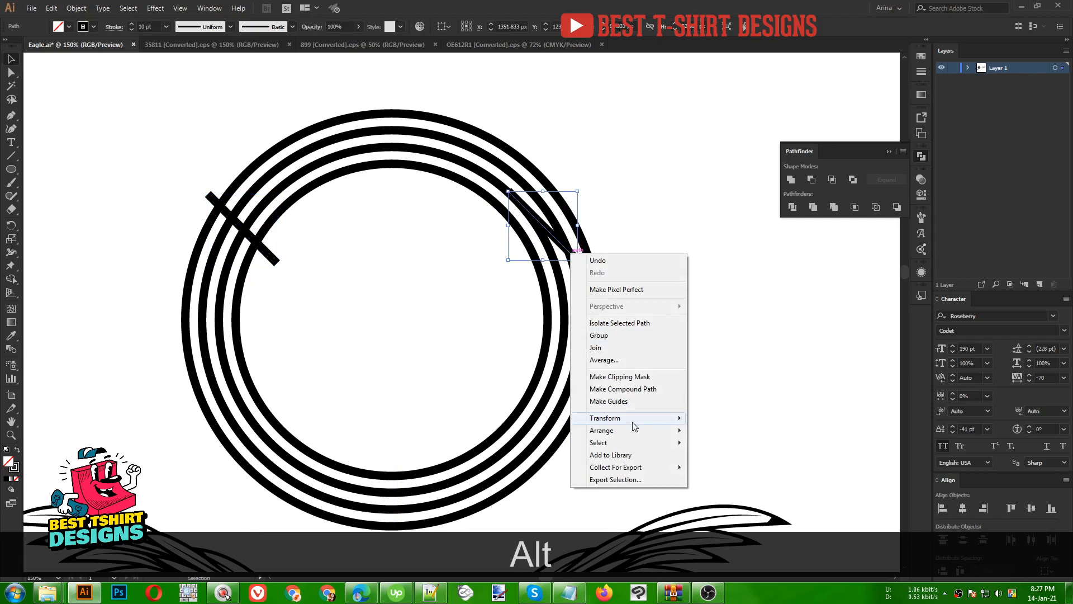
pyautogui.moveTo(632, 422)
pyautogui.click(747, 459)
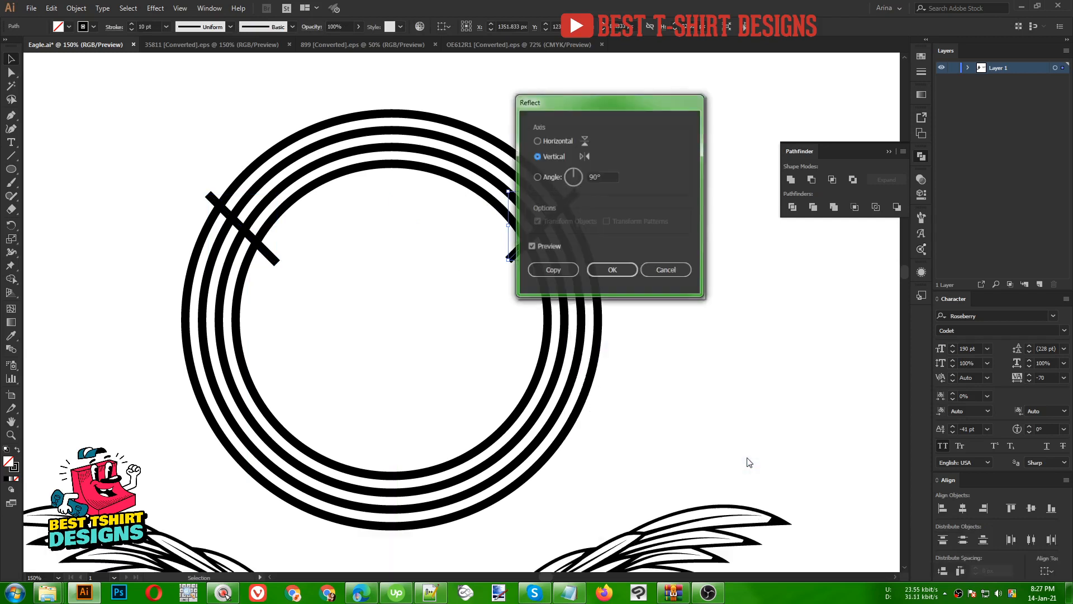
pyautogui.click(632, 273)
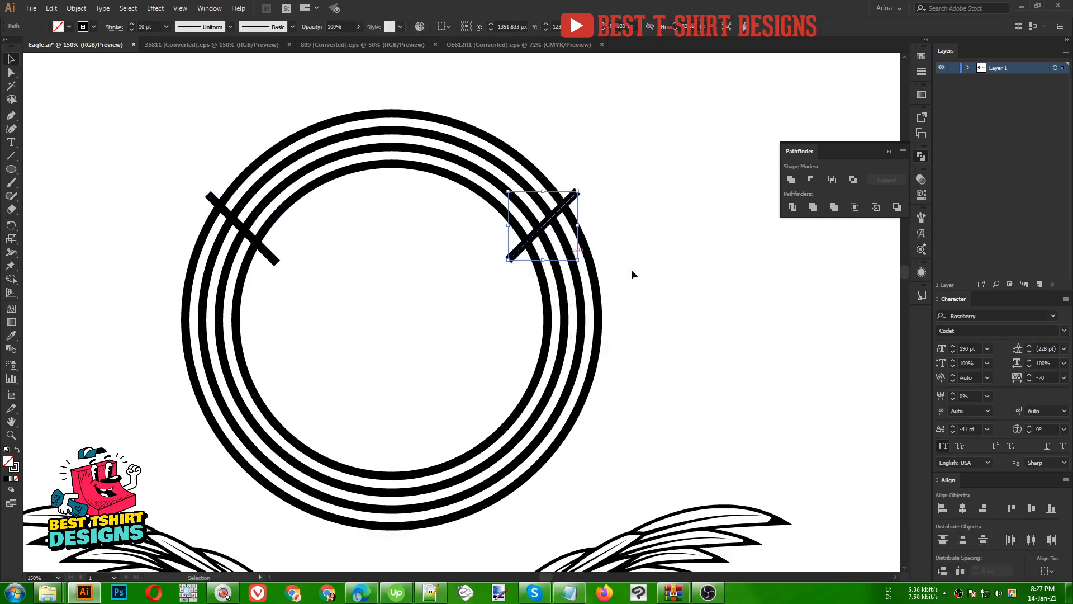
pyautogui.keyDown('shift'); pyautogui.click(277, 260); pyautogui.keyUp('shift')
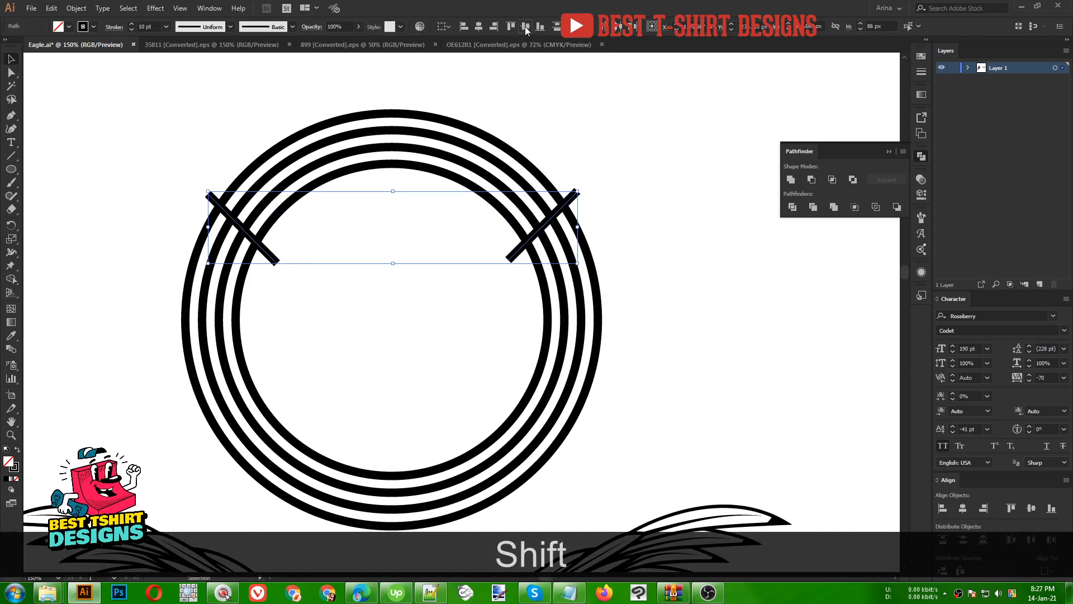
pyautogui.click(525, 26)
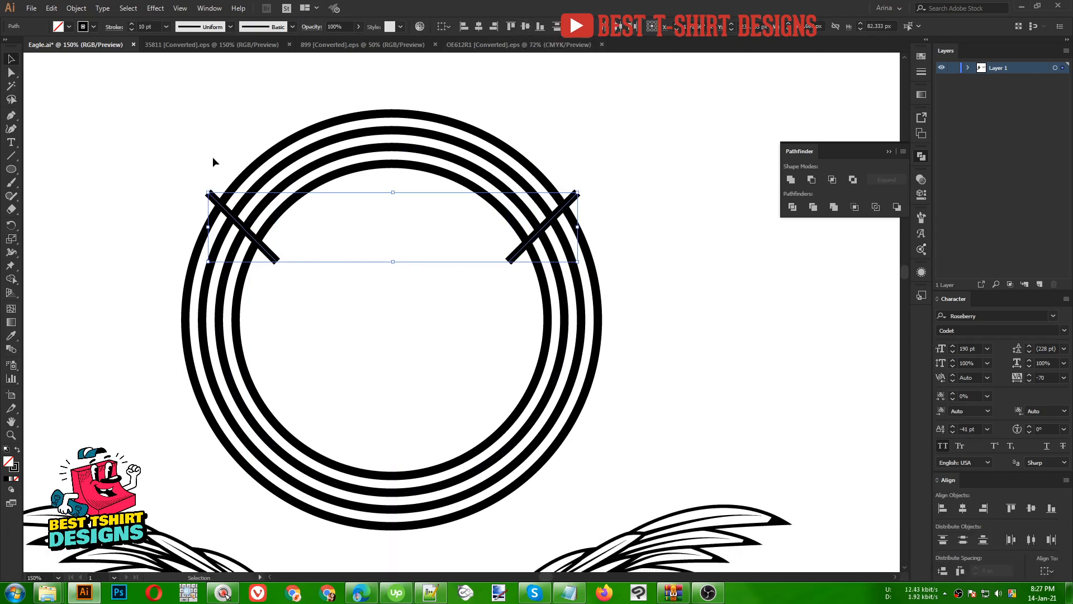
# Step: Trim the four line ends that stick out beyond the outermost and innermost rings with the Shape Builder tool
pyautogui.scroll(-2, 312, 186)
pyautogui.moveTo(159, 104); pyautogui.dragTo(644, 351)
pyautogui.scroll(1, 387, 292)
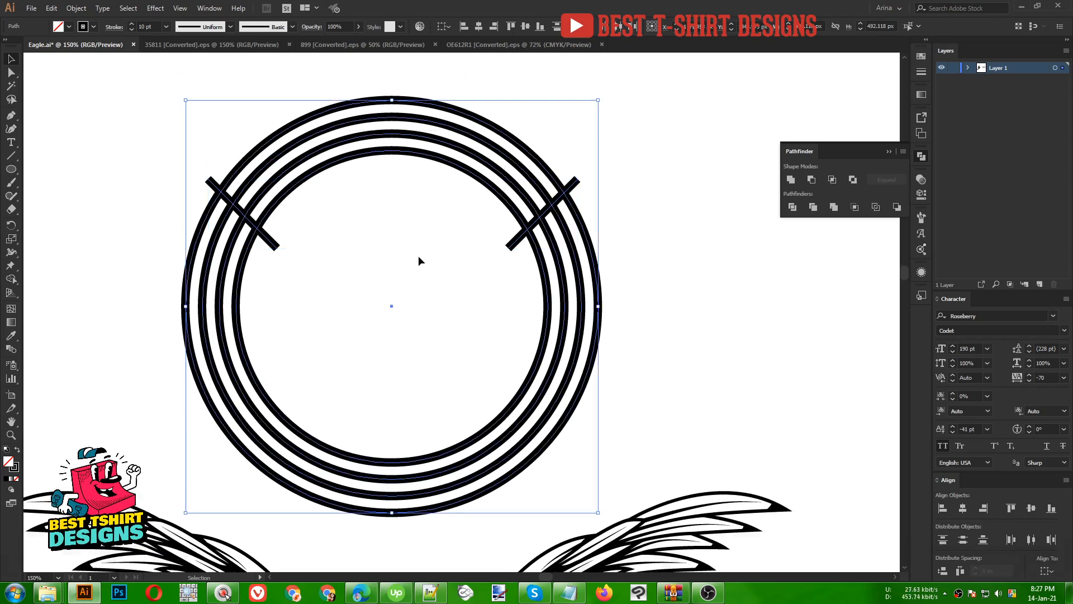
pyautogui.hotkey('shift', 'm')
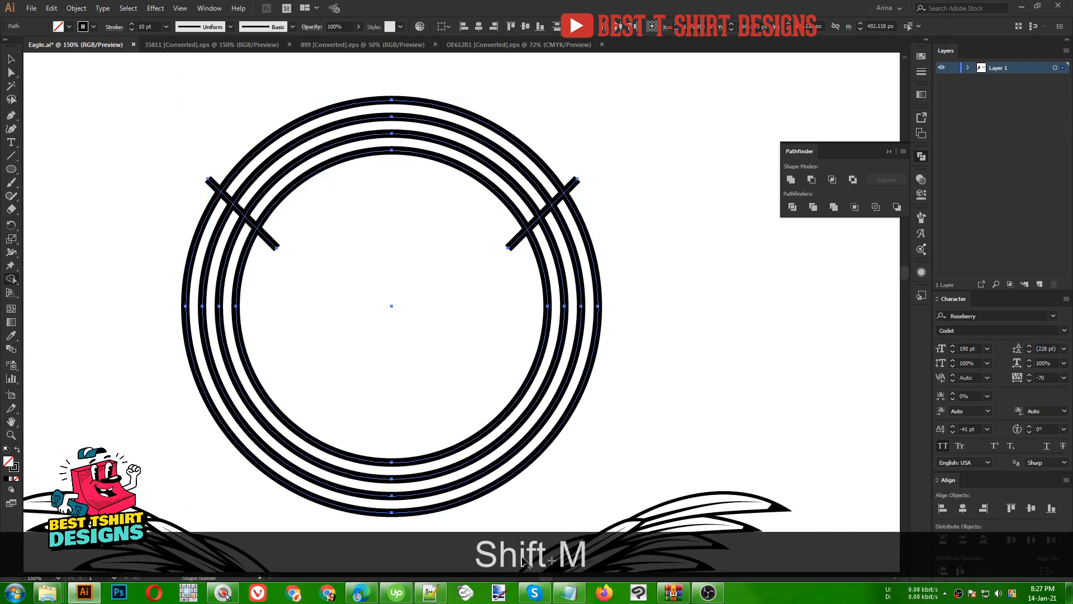
pyautogui.press('alt')
pyautogui.keyDown('alt'); pyautogui.click(266, 241); pyautogui.keyUp('alt')
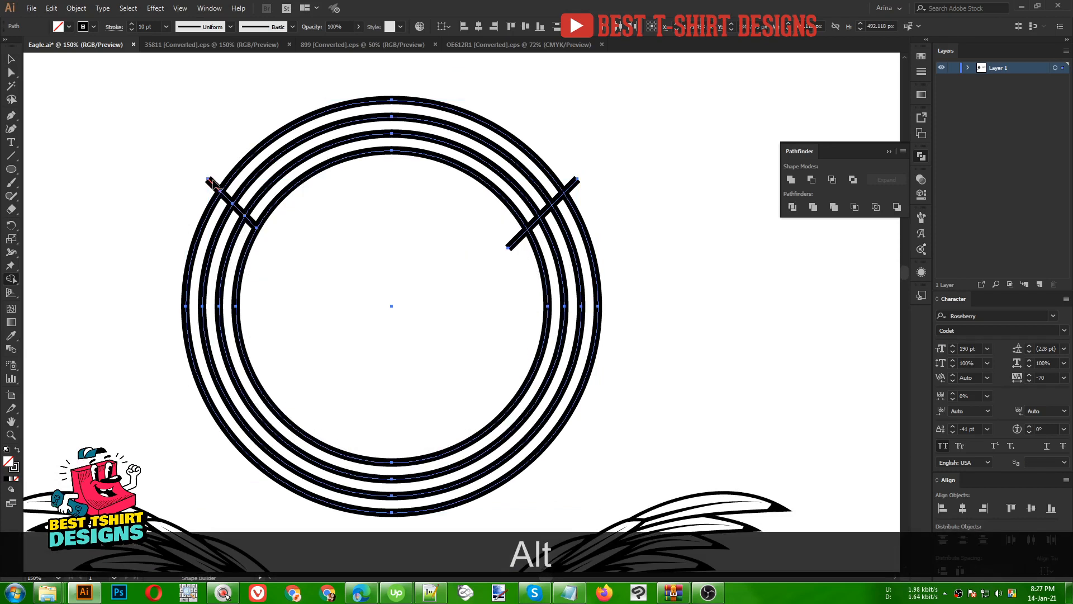
pyautogui.keyDown('alt'); pyautogui.click(212, 184); pyautogui.keyUp('alt')
pyautogui.keyDown('alt'); pyautogui.click(569, 186); pyautogui.keyUp('alt')
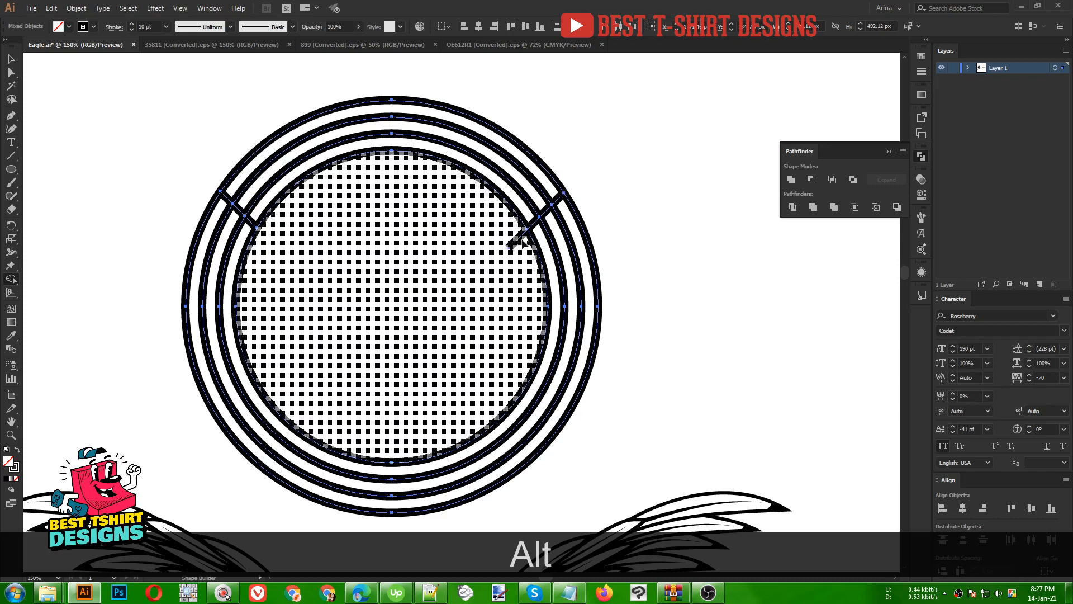
pyautogui.keyDown('alt'); pyautogui.click(518, 242); pyautogui.keyUp('alt')
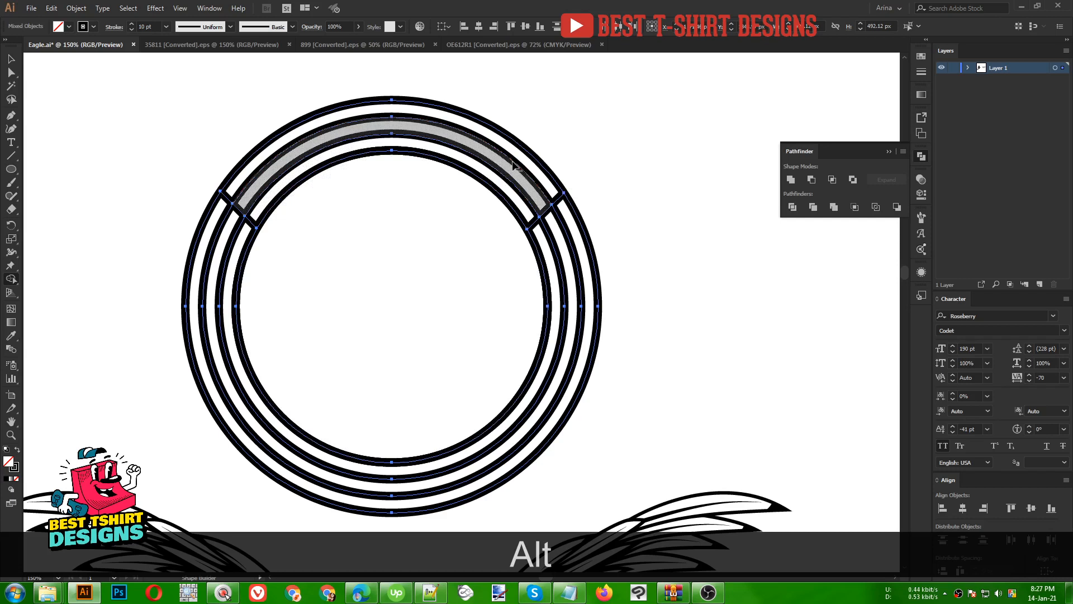
# Step: Remove the two middle ring arcs between the diagonal lines with the Shape Builder tool to open one wide band, and deselect
pyautogui.keyDown('alt'); pyautogui.click(508, 177); pyautogui.keyUp('alt')
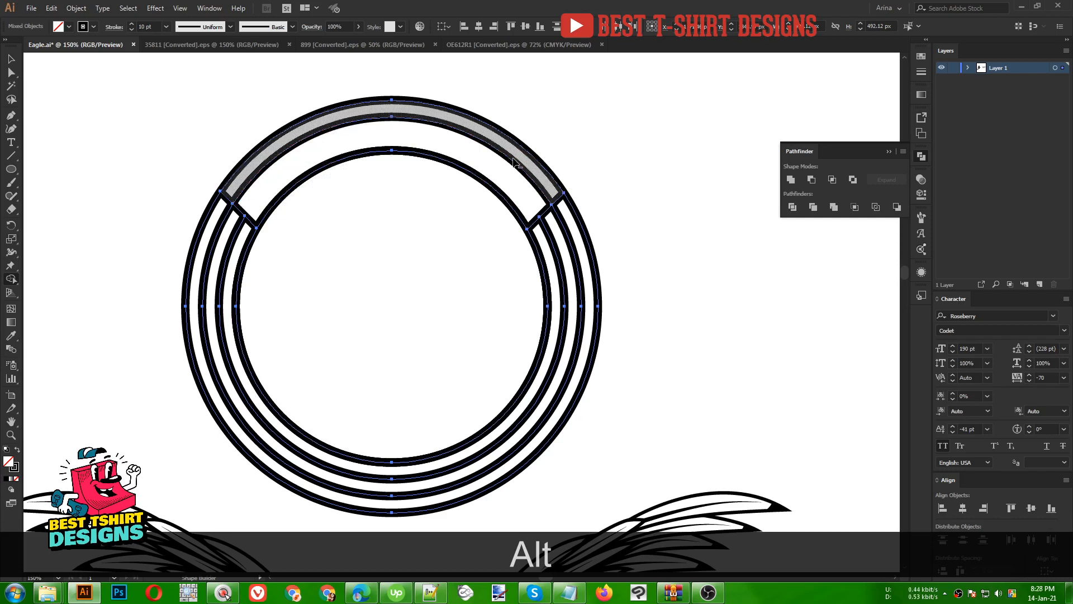
pyautogui.keyDown('alt'); pyautogui.click(514, 162); pyautogui.keyUp('alt')
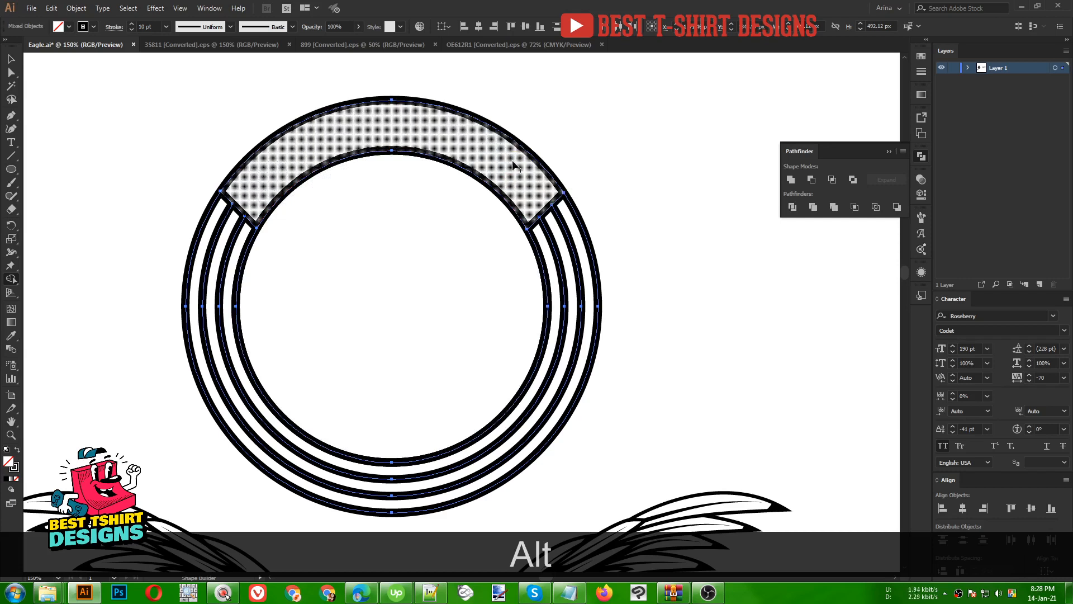
pyautogui.press('v')
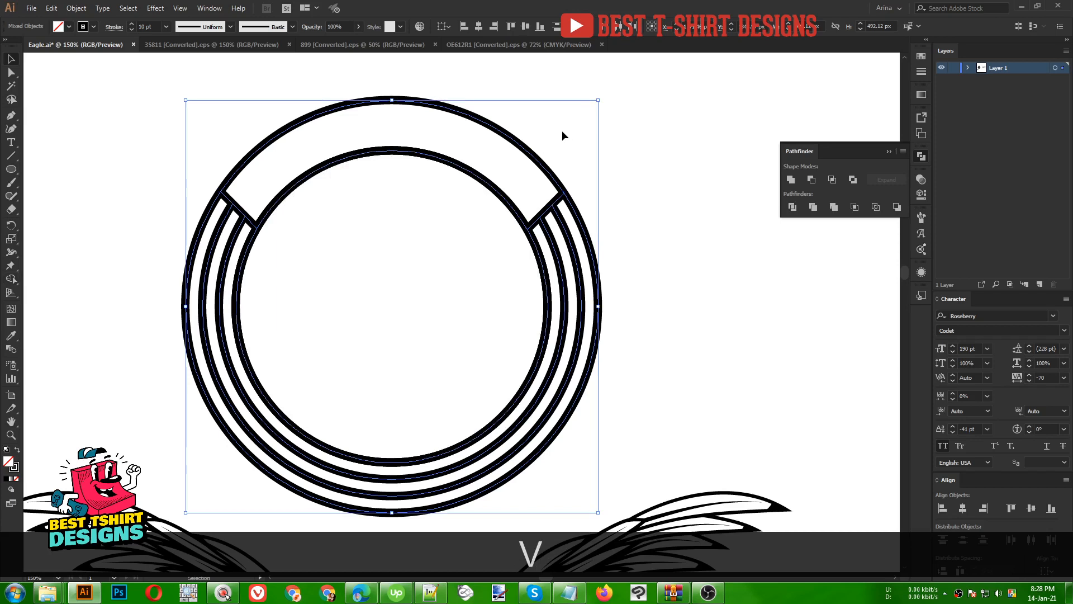
pyautogui.click(562, 130)
# Step: Copy the outer and inner circles beside the ring emblem, separate them, and delete the copied inner circle
pyautogui.scroll(-1, 361, 215)
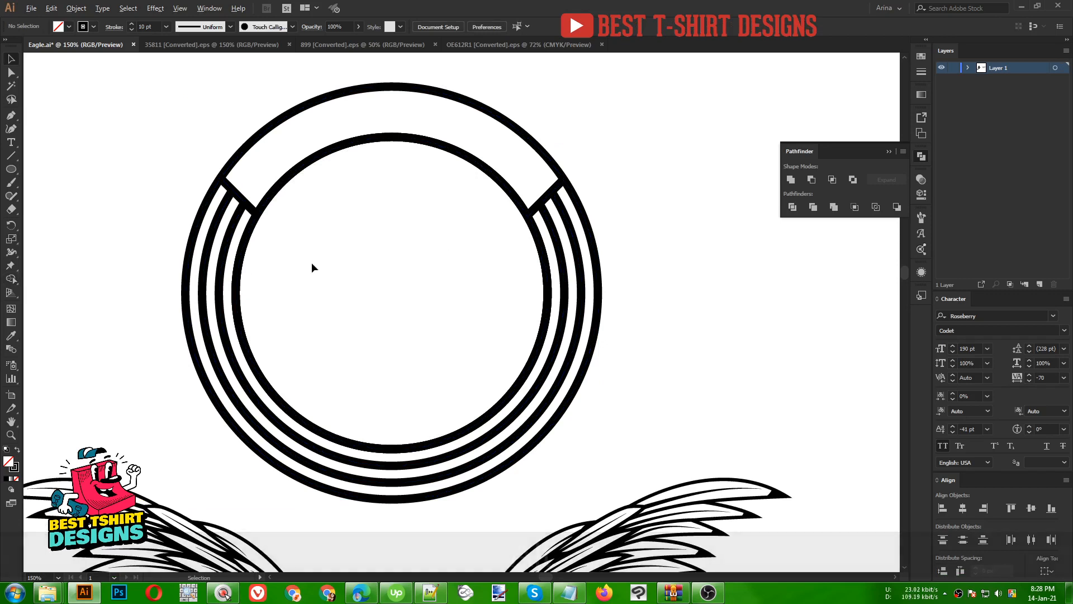
pyautogui.scroll(-2, 250, 257)
pyautogui.scroll(1, 446, 263)
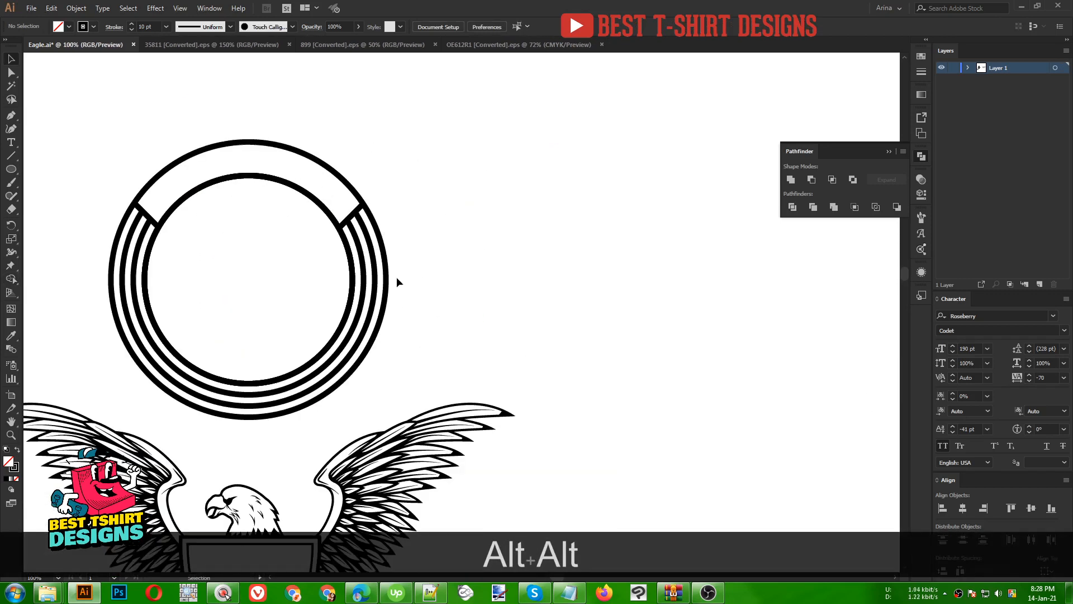
pyautogui.moveTo(388, 284); pyautogui.dragTo(738, 282)
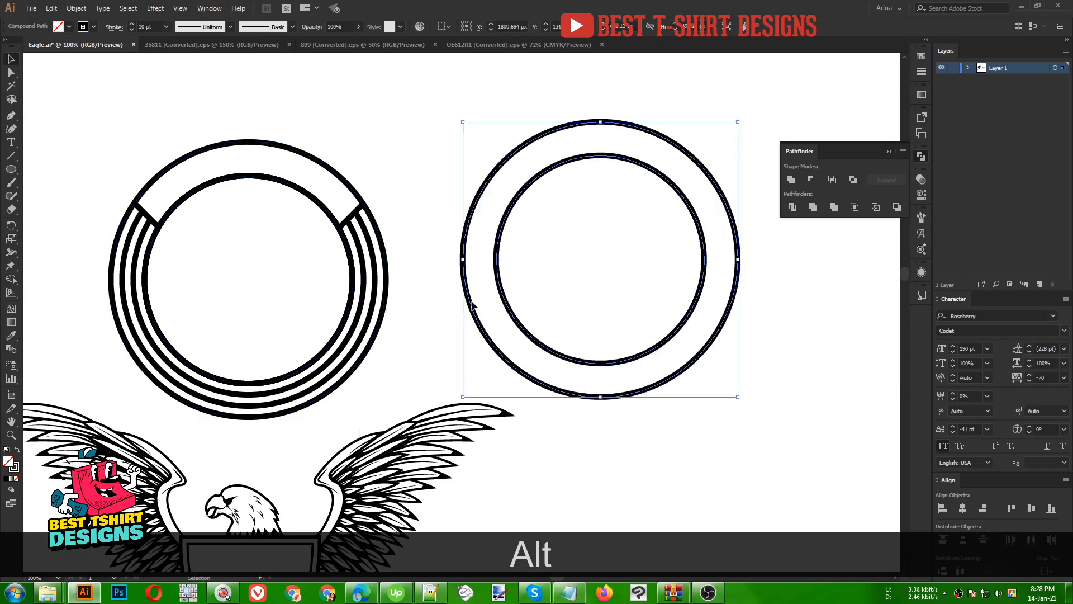
pyautogui.rightClick(501, 285)
pyautogui.click(544, 362)
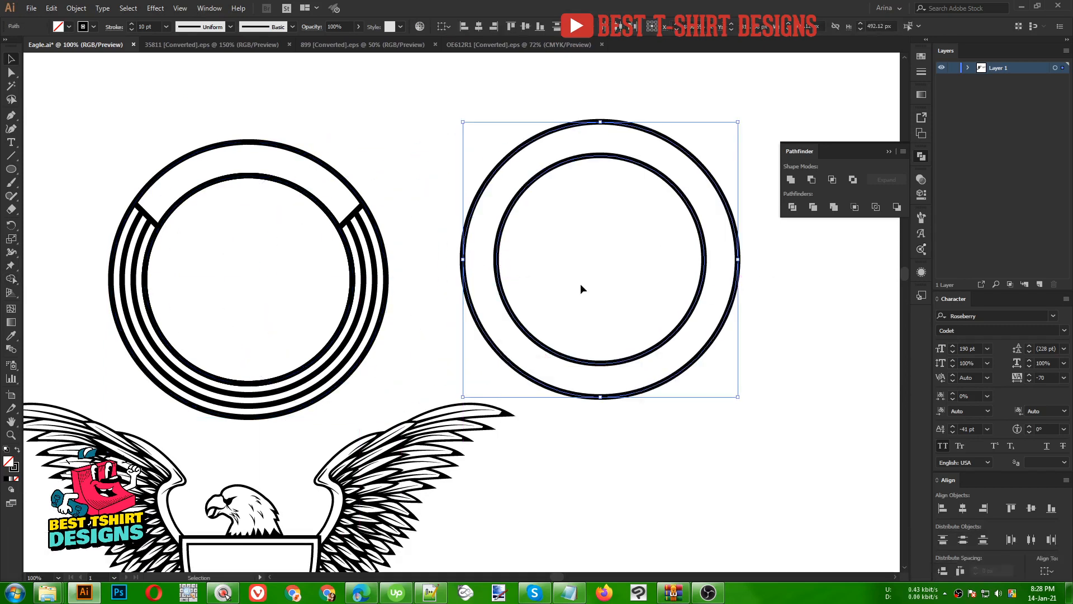
pyautogui.moveTo(552, 297); pyautogui.dragTo(536, 353)
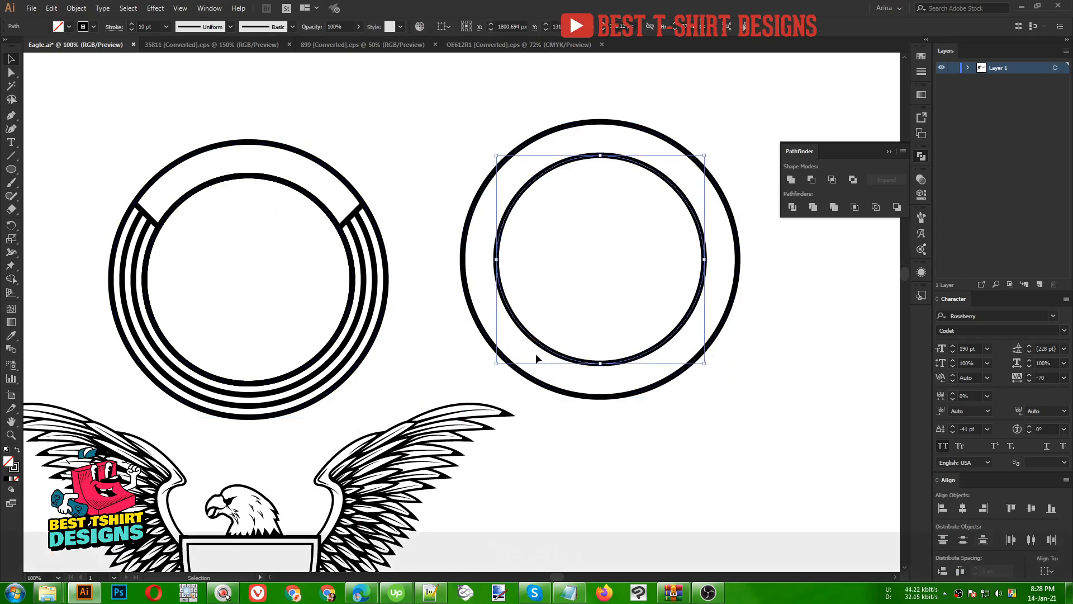
pyautogui.press('Delete')
pyautogui.moveTo(467, 138); pyautogui.dragTo(605, 258)
pyautogui.click(359, 271)
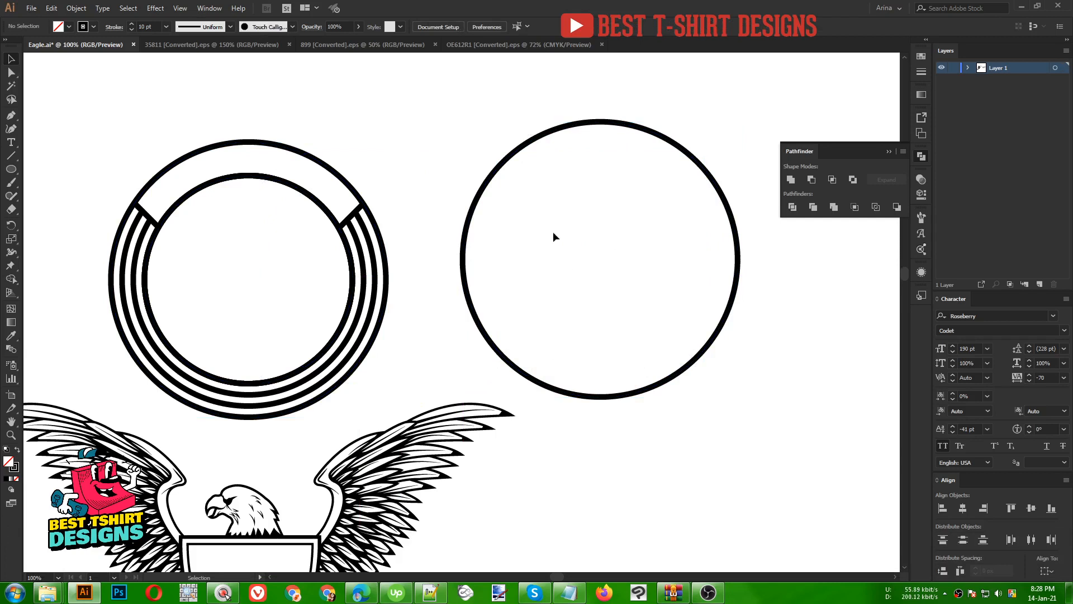
# Step: Draw a small five-pointed star just inside the copied circle's edge and swap its fill and stroke so it becomes solid black
pyautogui.moveTo(11, 169); pyautogui.dragTo(47, 222)
pyautogui.moveTo(487, 273); pyautogui.dragTo(508, 288)
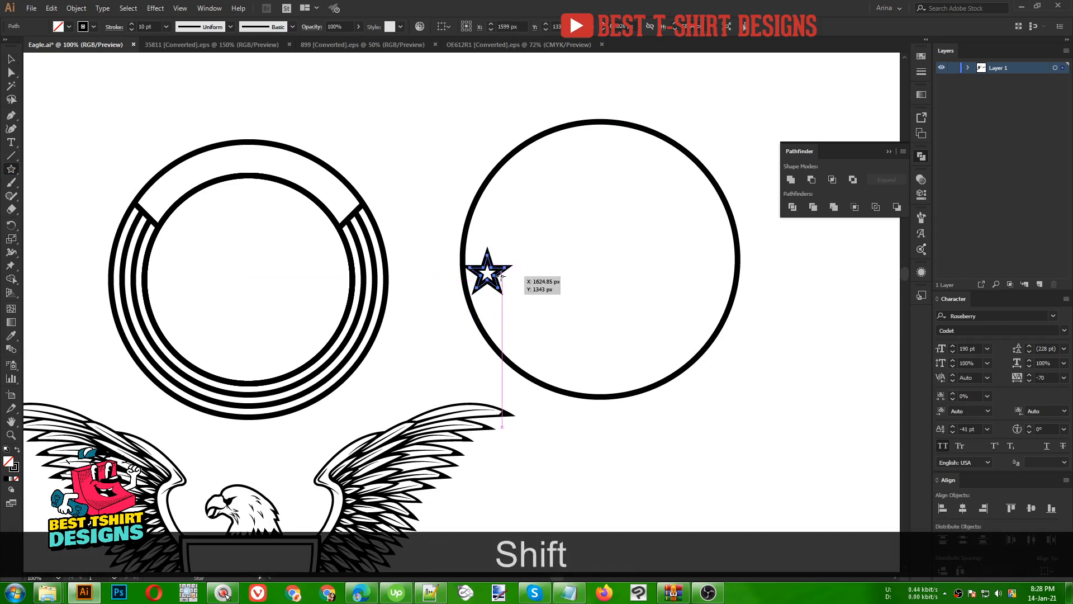
pyautogui.hotkey('shift', 'x')
pyautogui.press('v')
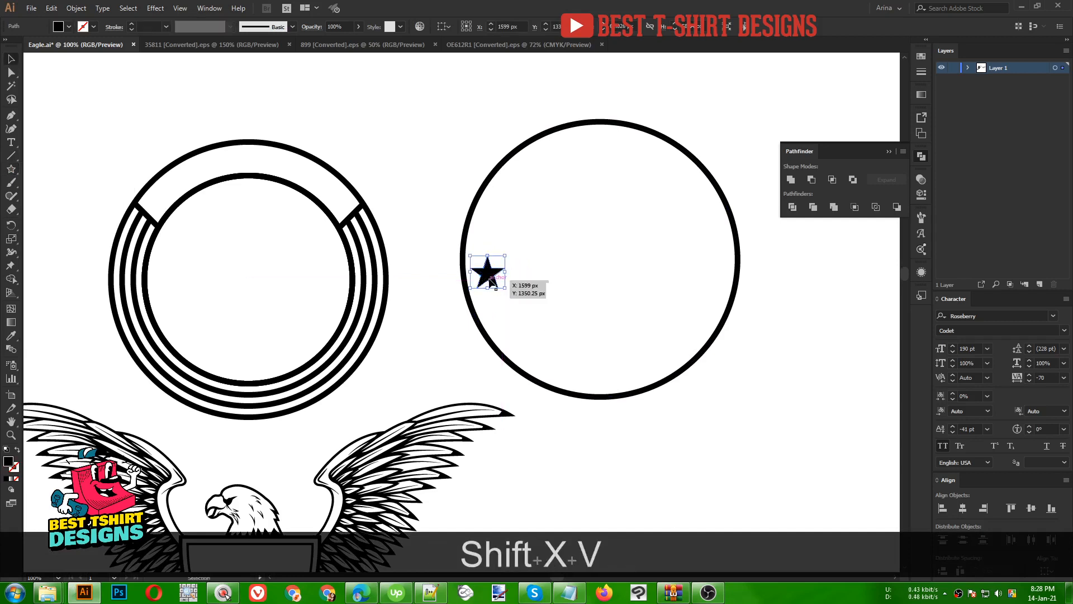
# Step: Place the star, reduced in size, outside the circle's left side with a duplicate level with it outside the right side
pyautogui.moveTo(493, 287)
pyautogui.mouseDown()
pyautogui.moveTo(227, 198)
pyautogui.moveTo(175, 200)
pyautogui.moveTo(178, 192)
pyautogui.moveTo(170, 209)
pyautogui.moveTo(401, 297)
pyautogui.moveTo(773, 296)
pyautogui.mouseUp()
pyautogui.scroll(1, 174, 177)
pyautogui.scroll(-1, 168, 206)
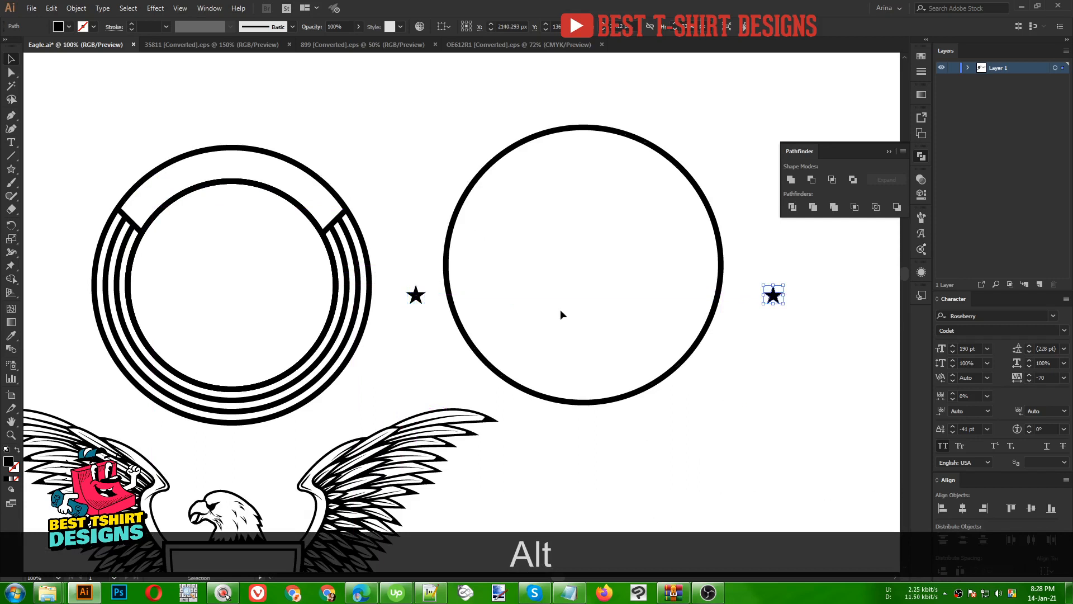
# Step: Blend the two stars into a horizontal row of stars across the circle
pyautogui.keyDown('shift'); pyautogui.click(416, 295); pyautogui.keyUp('shift')
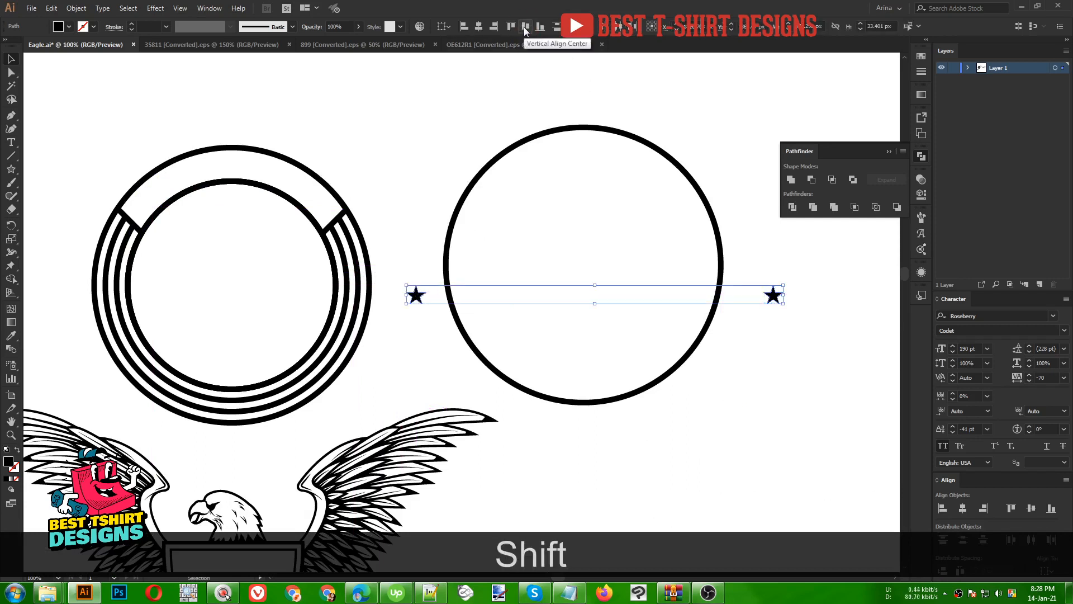
pyautogui.click(12, 351)
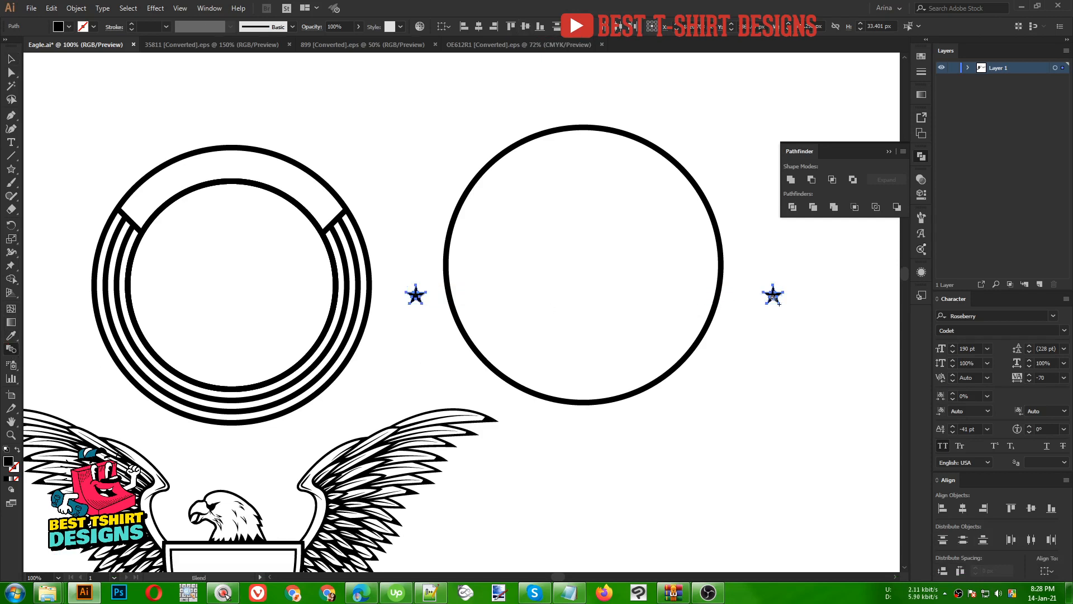
pyautogui.click(773, 296)
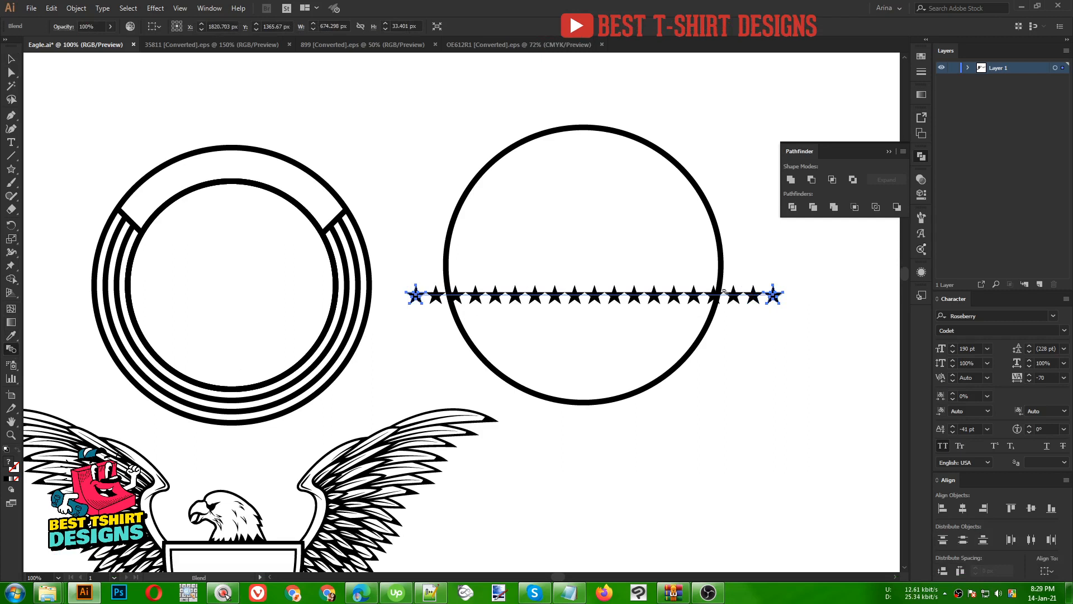
pyautogui.press('v')
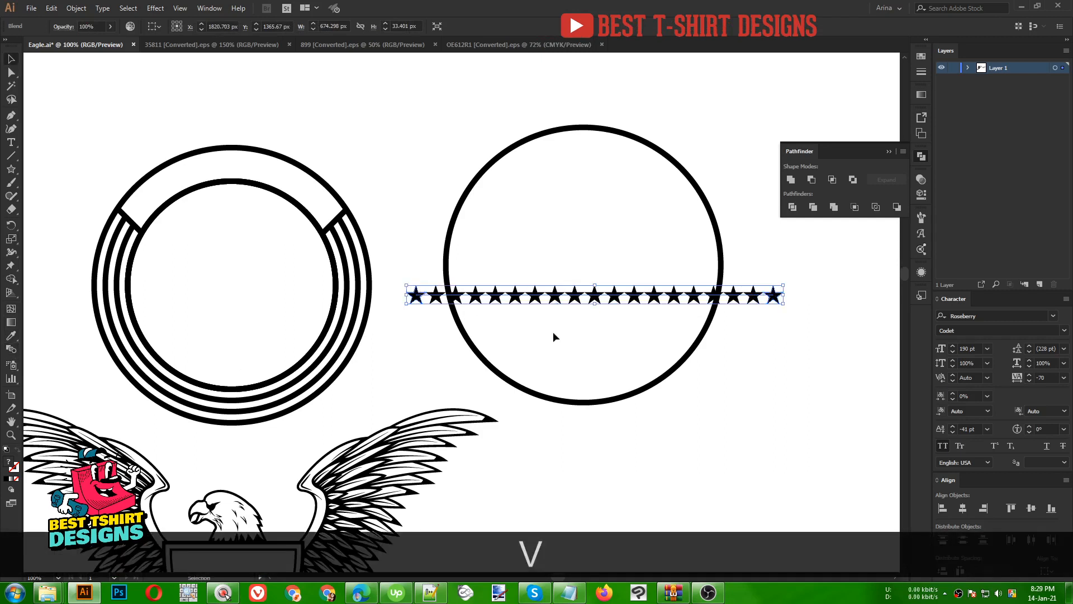
# Step: Replace the star blend's spine with the circle so that the stars follow its outline
pyautogui.keyDown('shift'); pyautogui.click(469, 342); pyautogui.keyUp('shift')
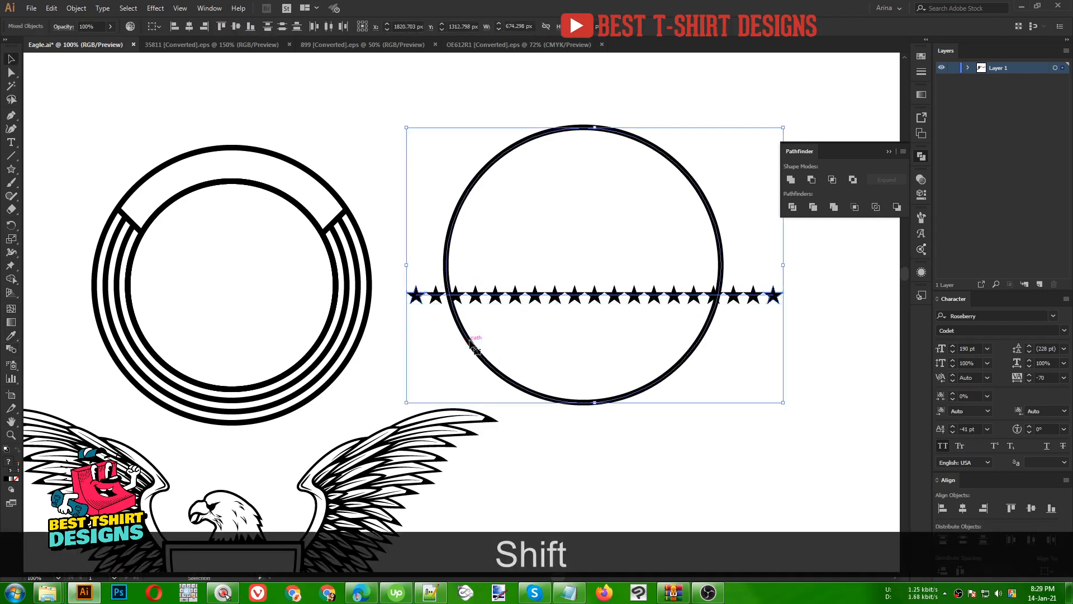
pyautogui.click(76, 8)
pyautogui.moveTo(116, 303)
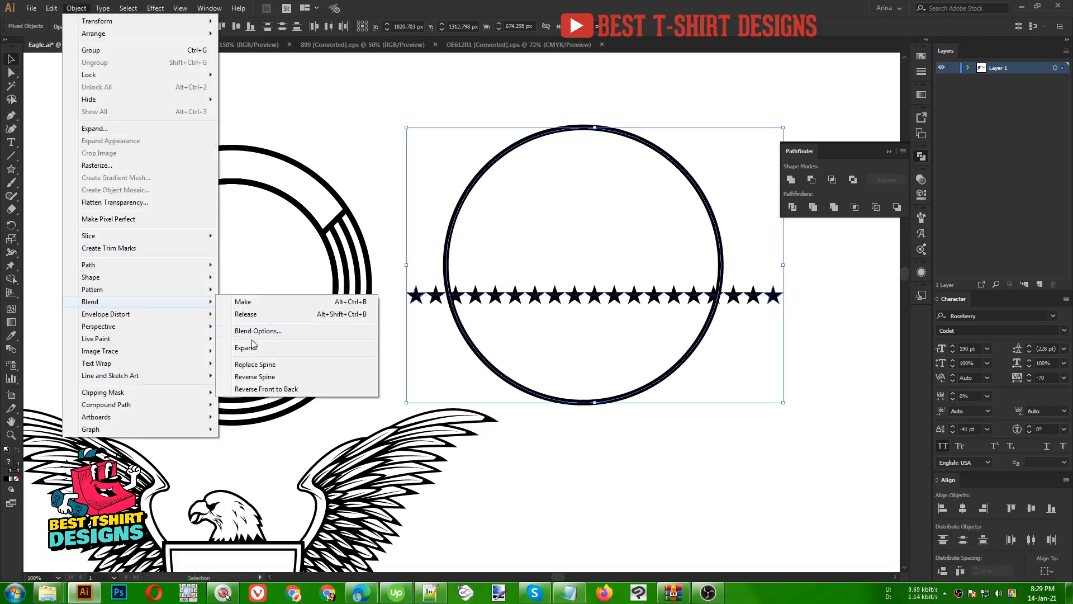
pyautogui.click(266, 364)
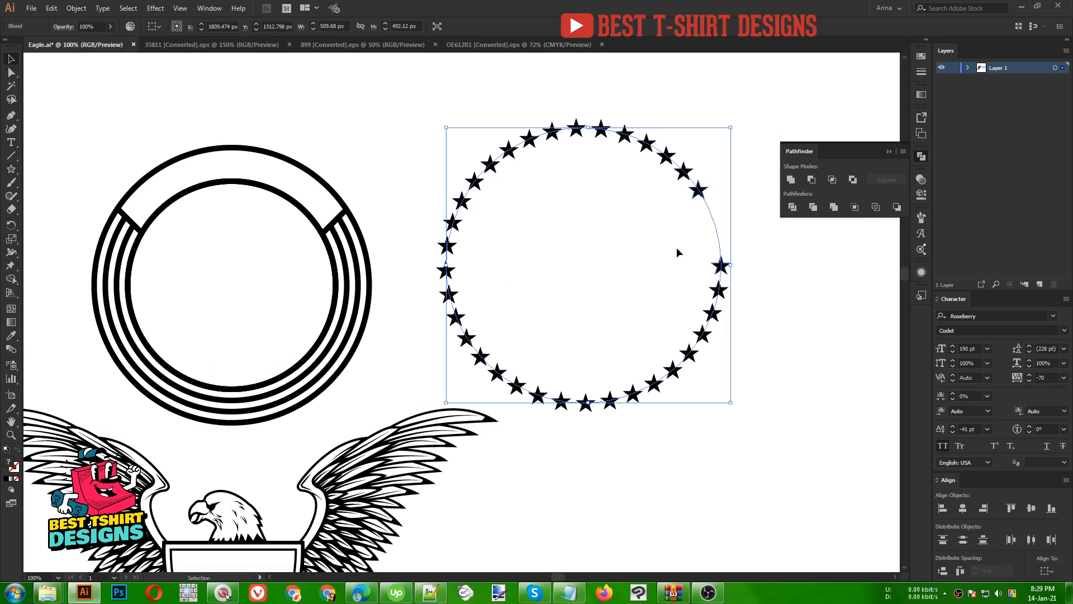
# Step: Cut the circular spine at its rightmost anchor with the Scissors tool to spread the stars around the full circle, and deselect
pyautogui.press('c')
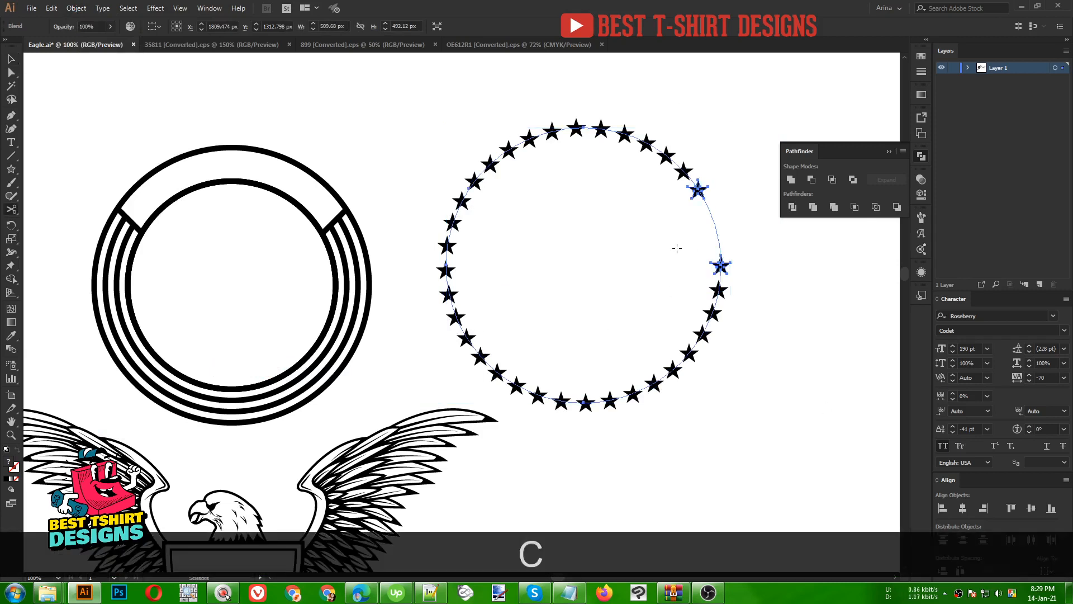
pyautogui.click(12, 211)
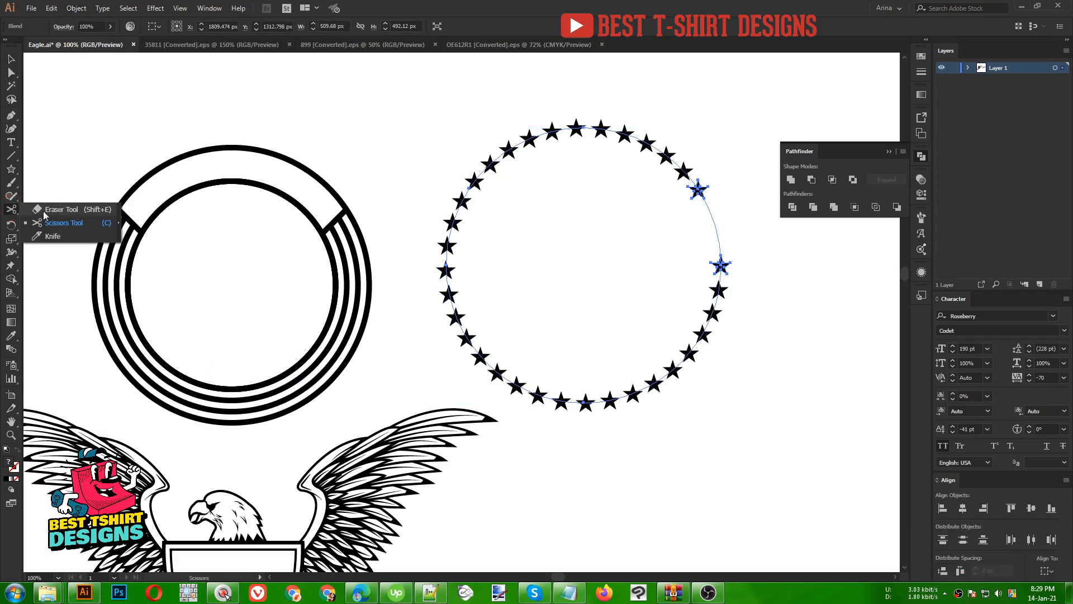
pyautogui.click(55, 225)
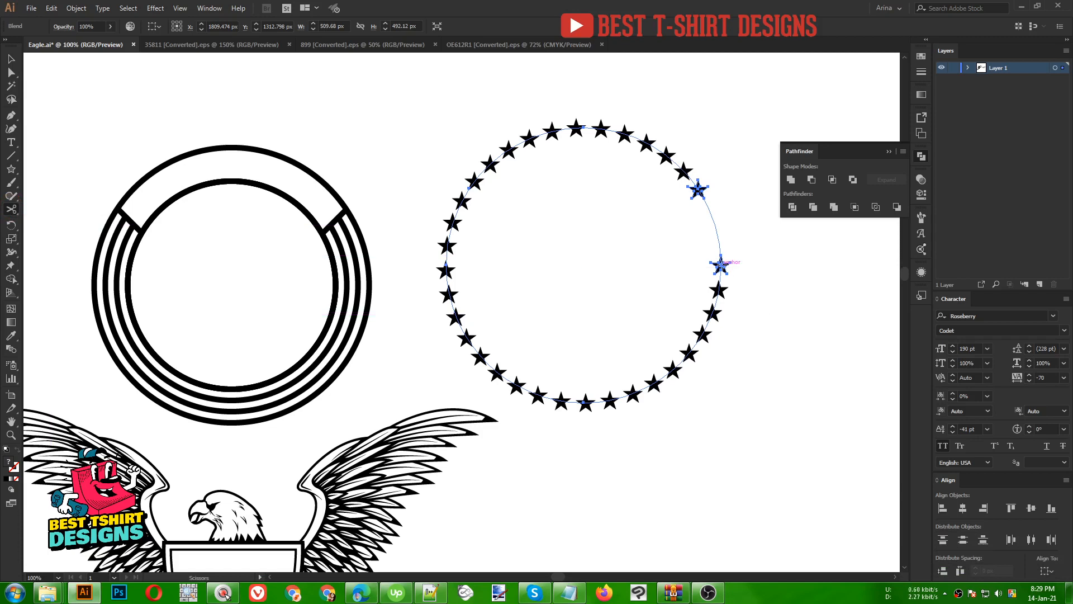
pyautogui.click(721, 265)
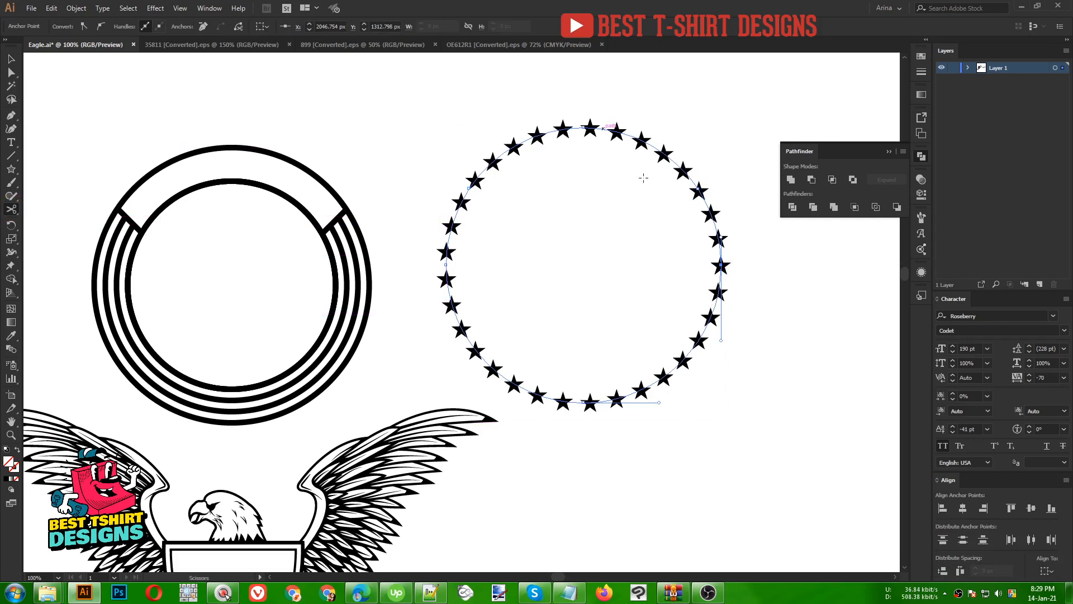
pyautogui.click(717, 255)
pyautogui.press('v')
pyautogui.click(622, 207)
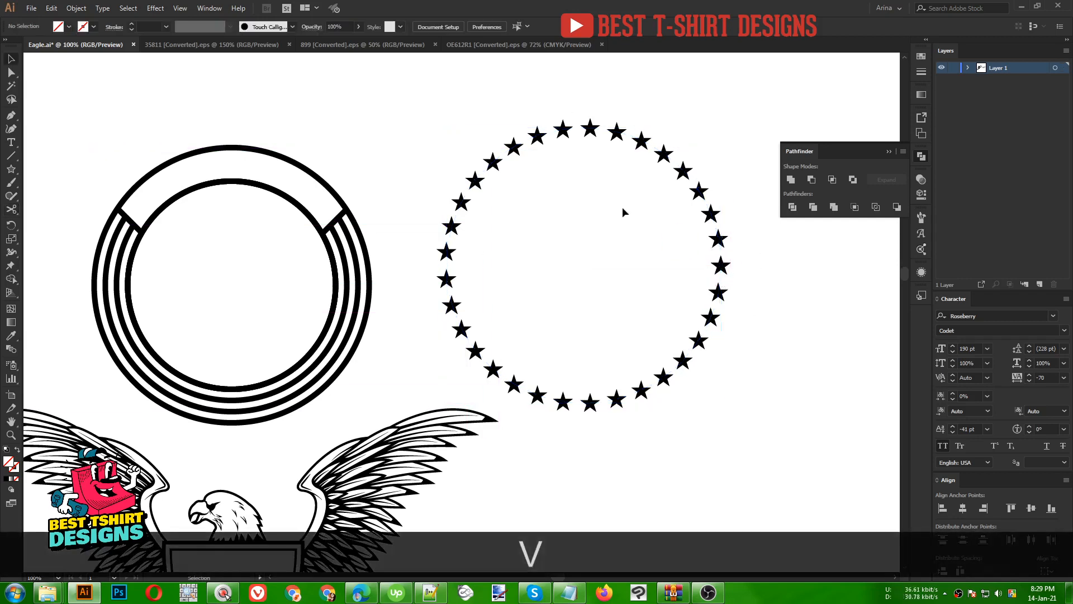
# Step: Move the star circle clear of the ring emblem and group all of the emblem's rings and divider lines
pyautogui.moveTo(534, 105); pyautogui.dragTo(749, 220)
pyautogui.moveTo(84, 141); pyautogui.dragTo(372, 383)
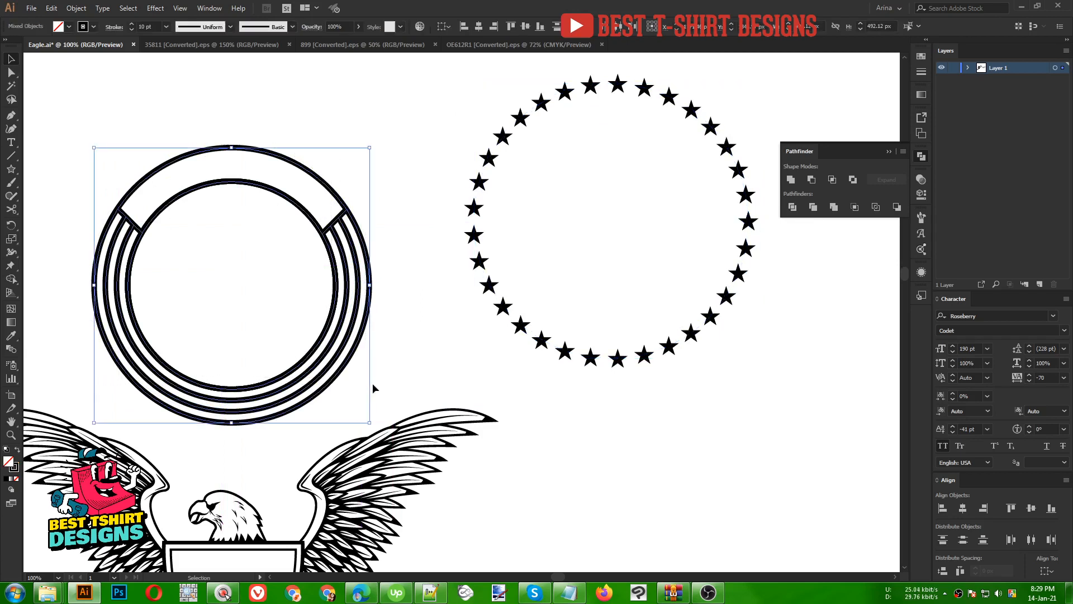
pyautogui.hotkey('ctrl', 'g')
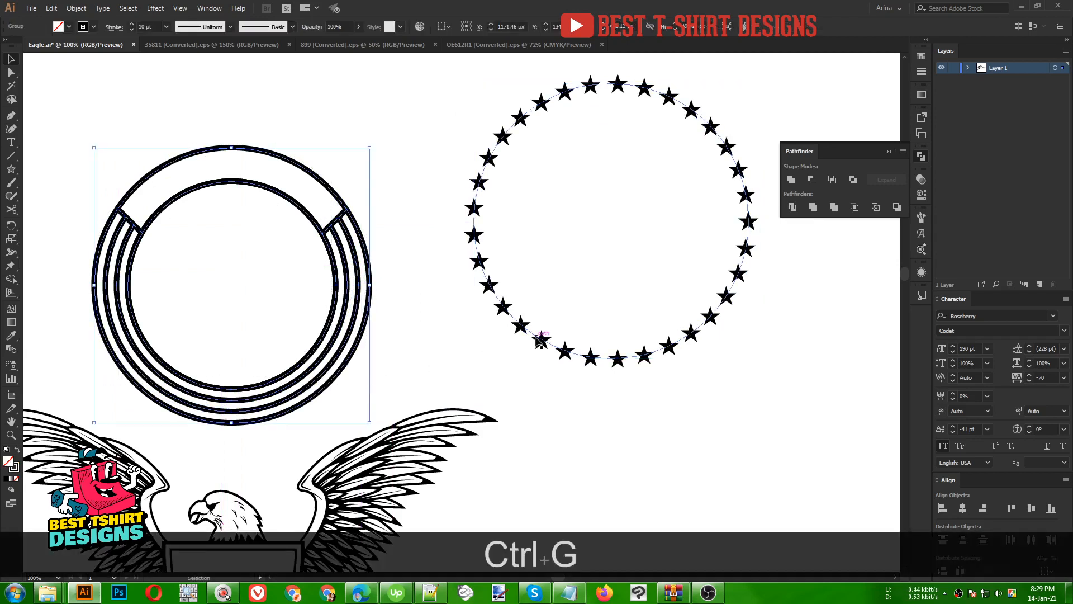
# Step: Place the star circle over the ring emblem and align both centres horizontally and vertically
pyautogui.moveTo(539, 339); pyautogui.dragTo(171, 403)
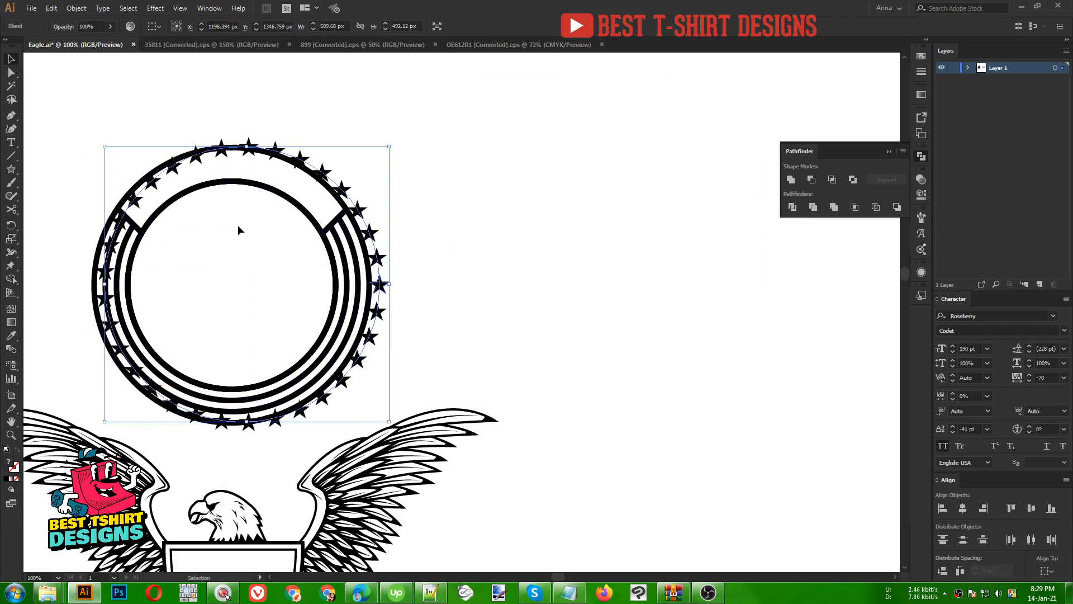
pyautogui.moveTo(152, 112); pyautogui.dragTo(266, 294)
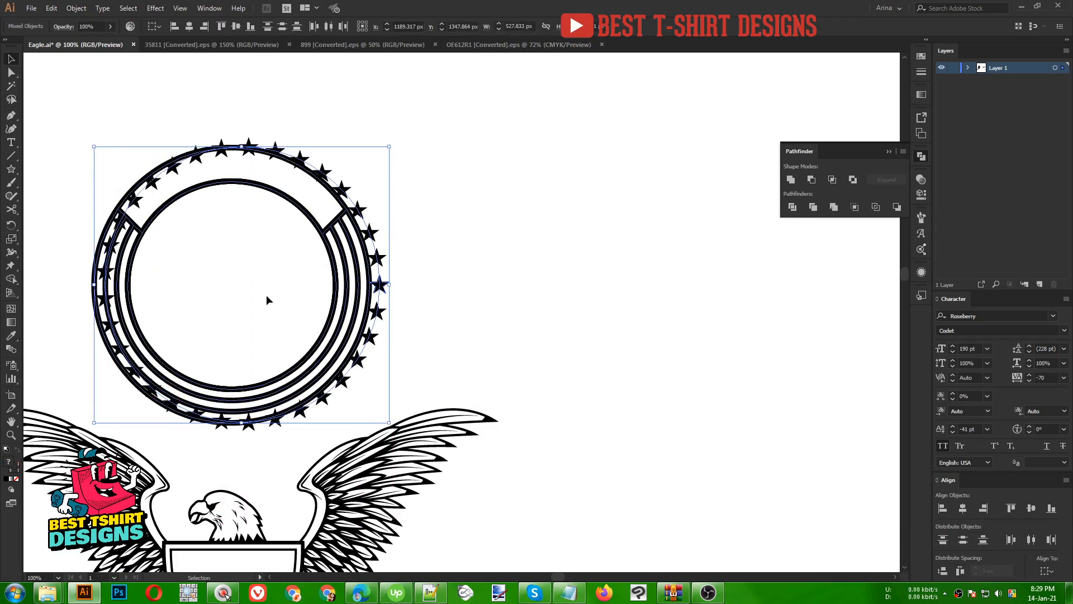
pyautogui.click(190, 29)
pyautogui.click(236, 29)
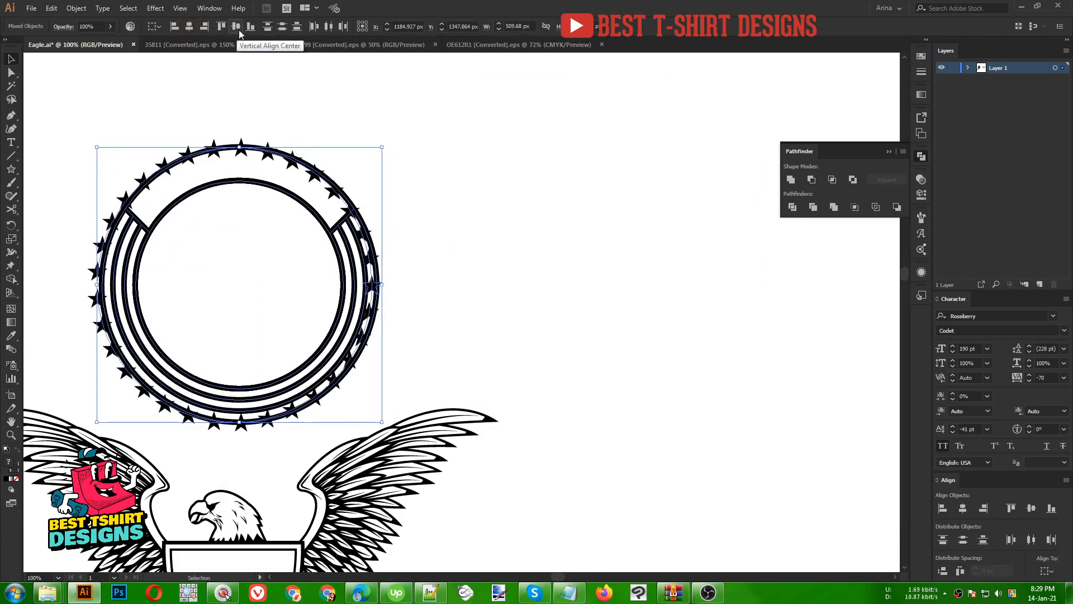
pyautogui.click(485, 288)
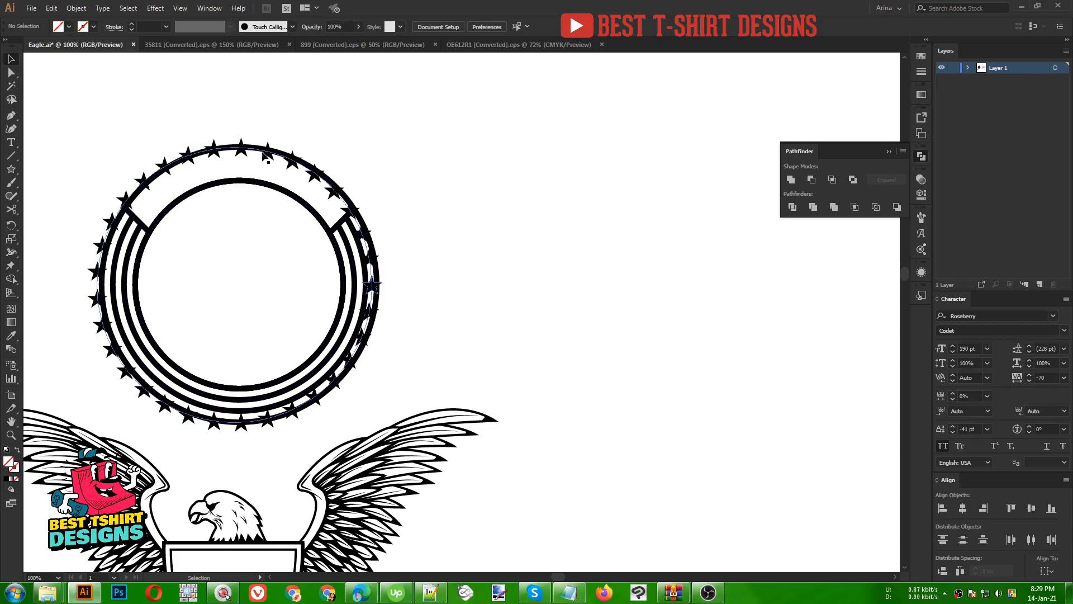
# Step: Scale the star circle proportionally about its centre to about 452 px wide so the upper stars sit inside the emblem's open band
pyautogui.click(260, 151)
pyautogui.moveTo(381, 284); pyautogui.dragTo(369, 285)
pyautogui.scroll(1, 134, 226)
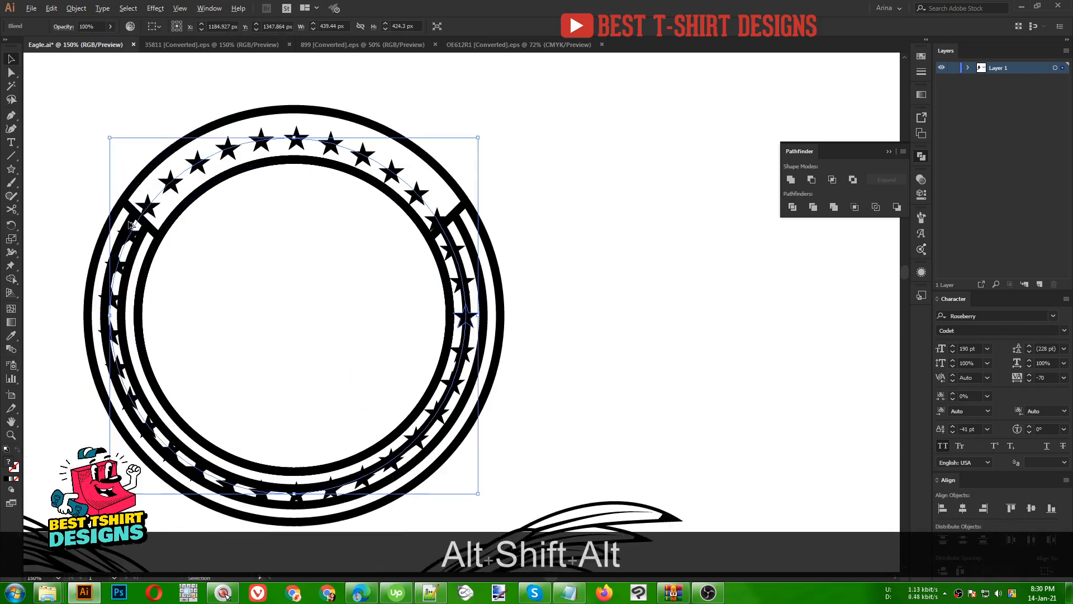
pyautogui.moveTo(478, 316); pyautogui.dragTo(487, 316)
pyautogui.scroll(-1, 518, 266)
pyautogui.moveTo(252, 144); pyautogui.dragTo(482, 230)
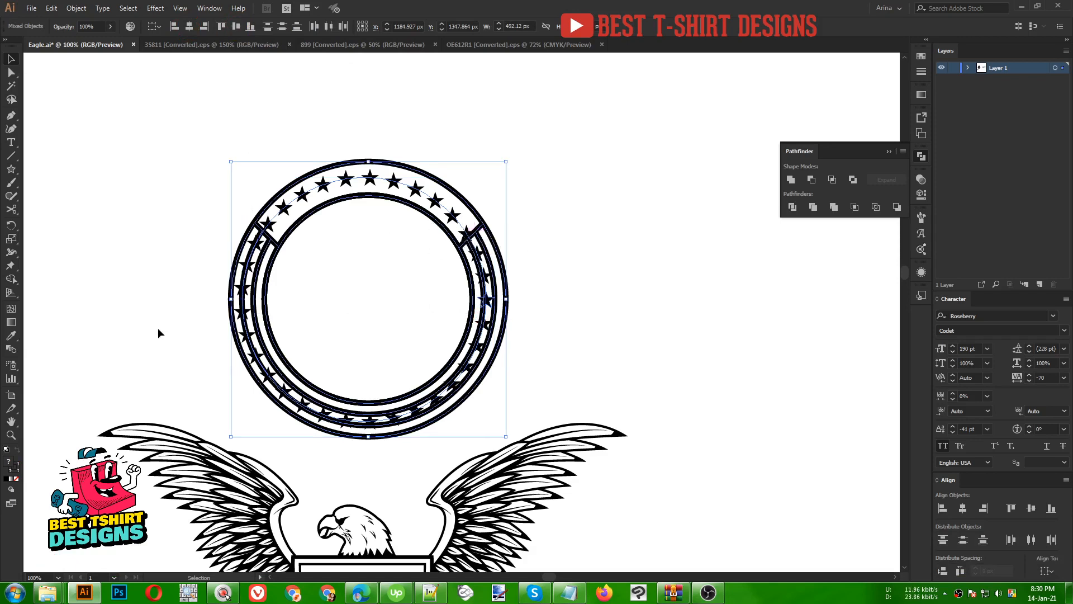
pyautogui.click(370, 254)
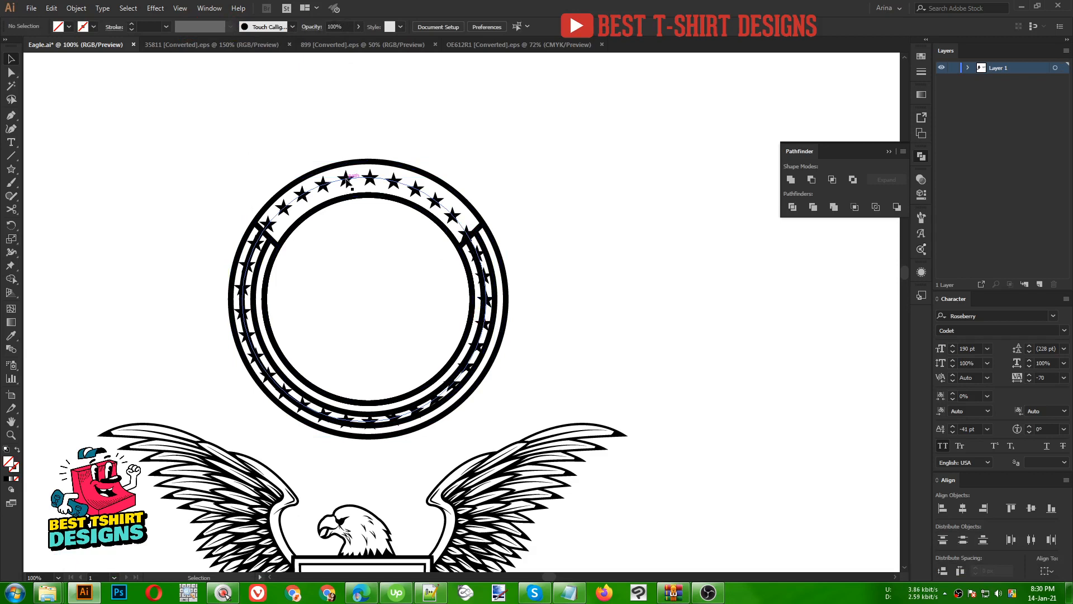
# Step: Set the star blend's spacing to Specified Steps with 23 steps, with the preview on
pyautogui.click(259, 205)
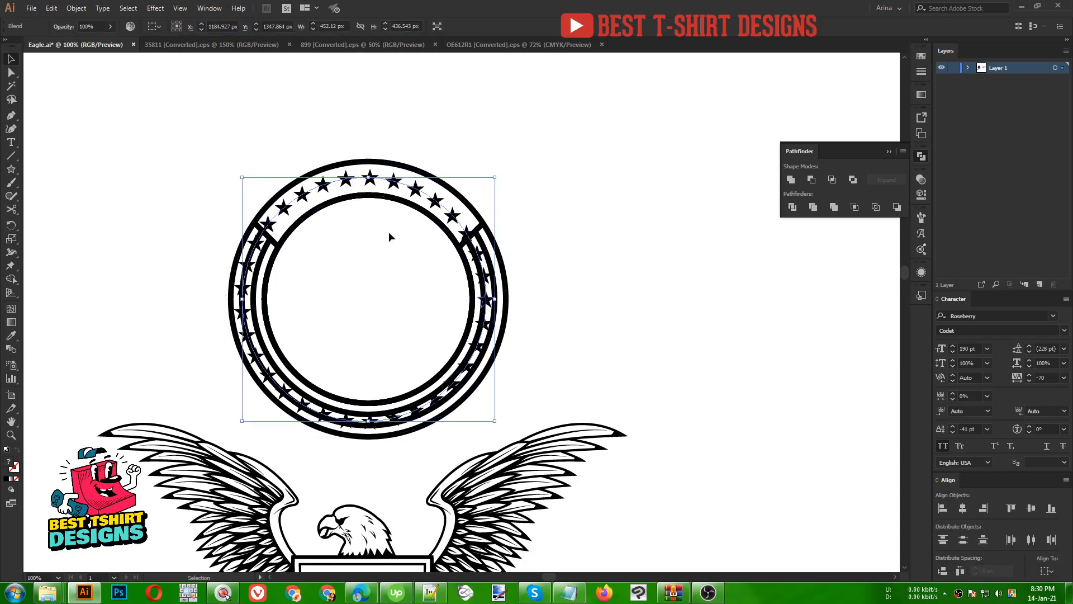
pyautogui.doubleClick(12, 350)
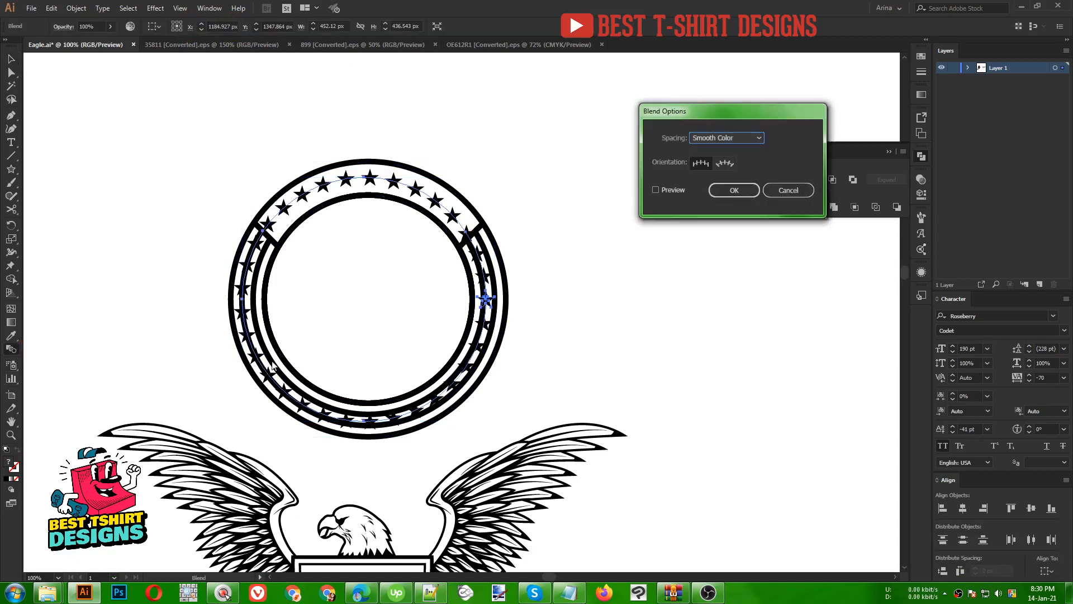
pyautogui.click(672, 191)
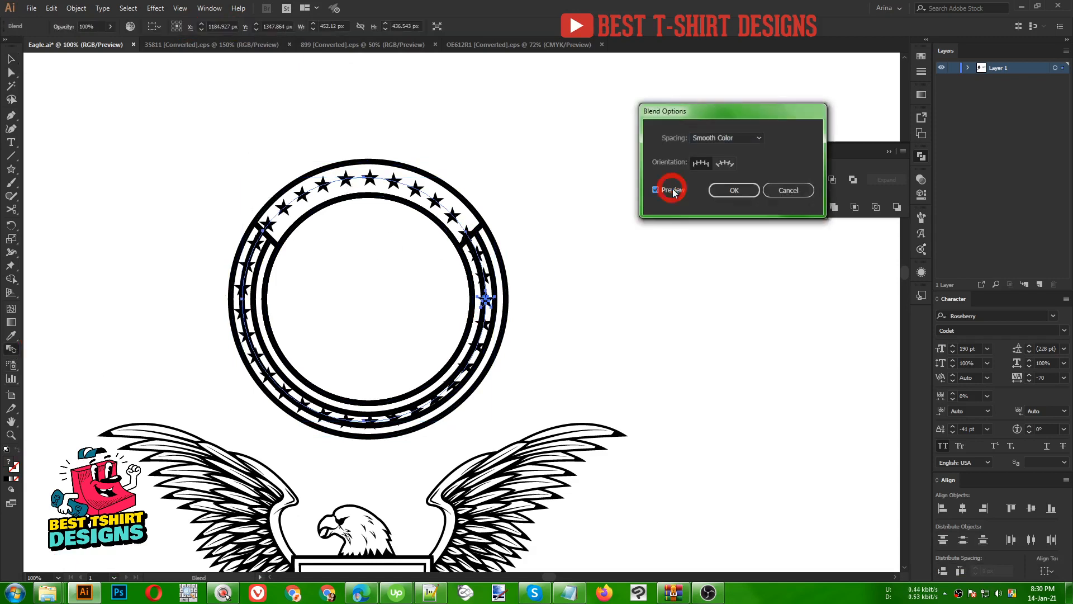
pyautogui.click(709, 138)
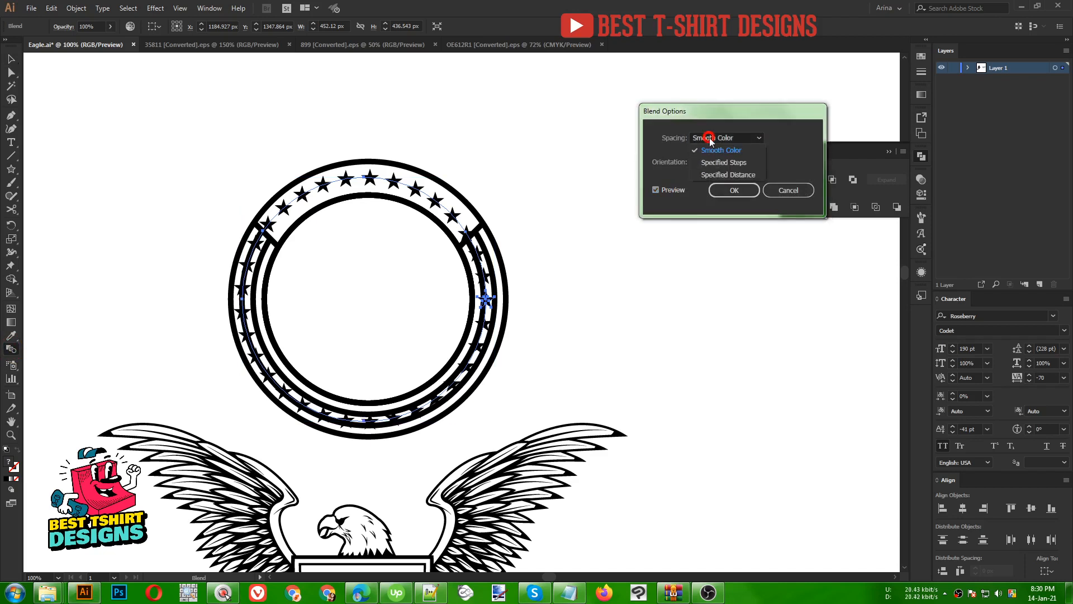
pyautogui.click(712, 166)
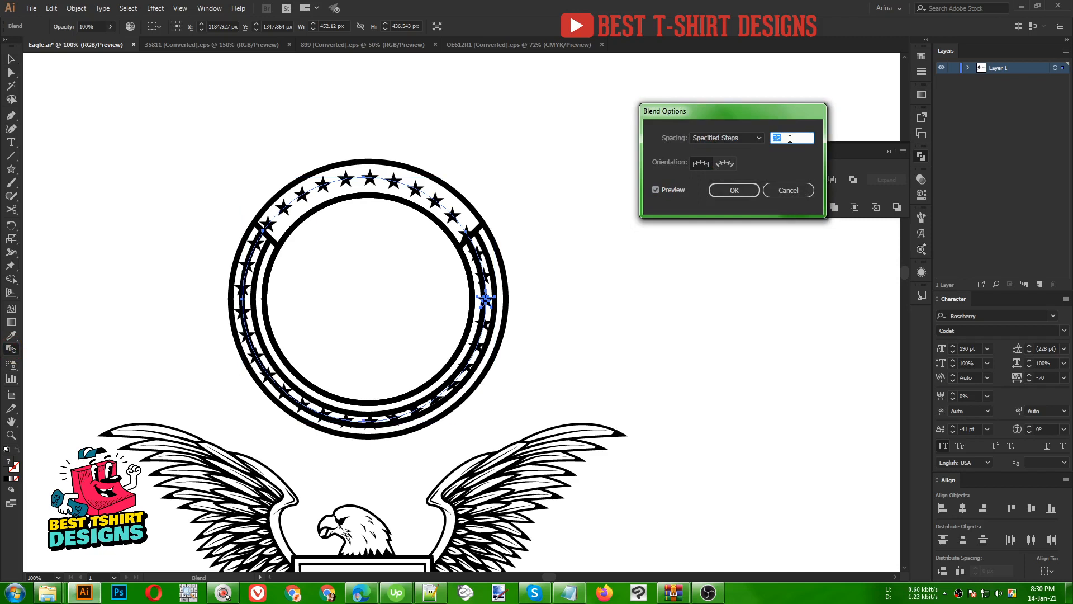
pyautogui.press('Down')
pyautogui.press('Down')
pyautogui.press('Down')
pyautogui.press('Down')
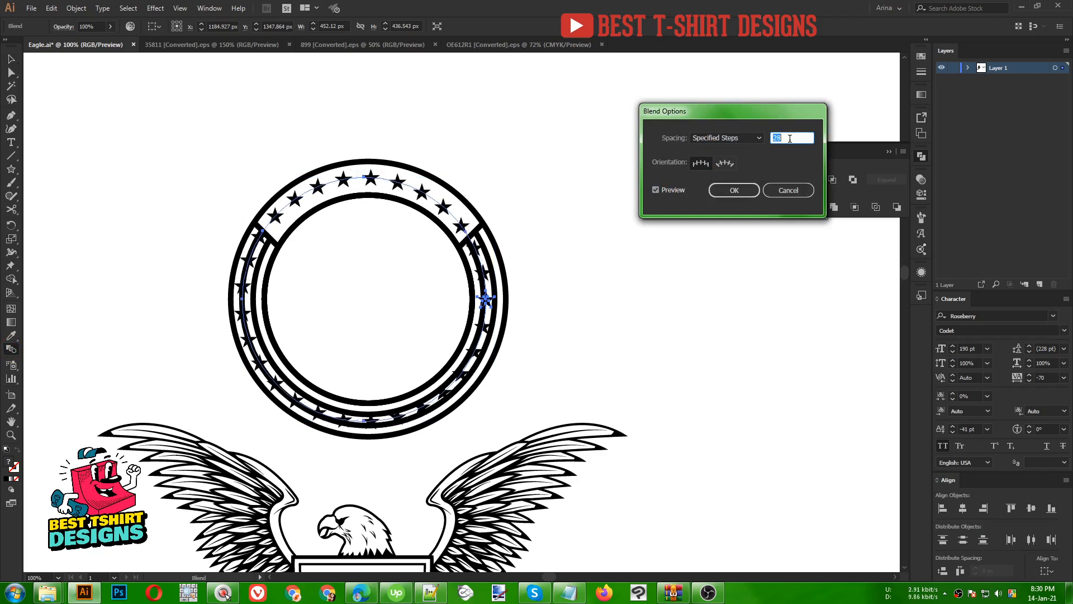
pyautogui.press('Down')
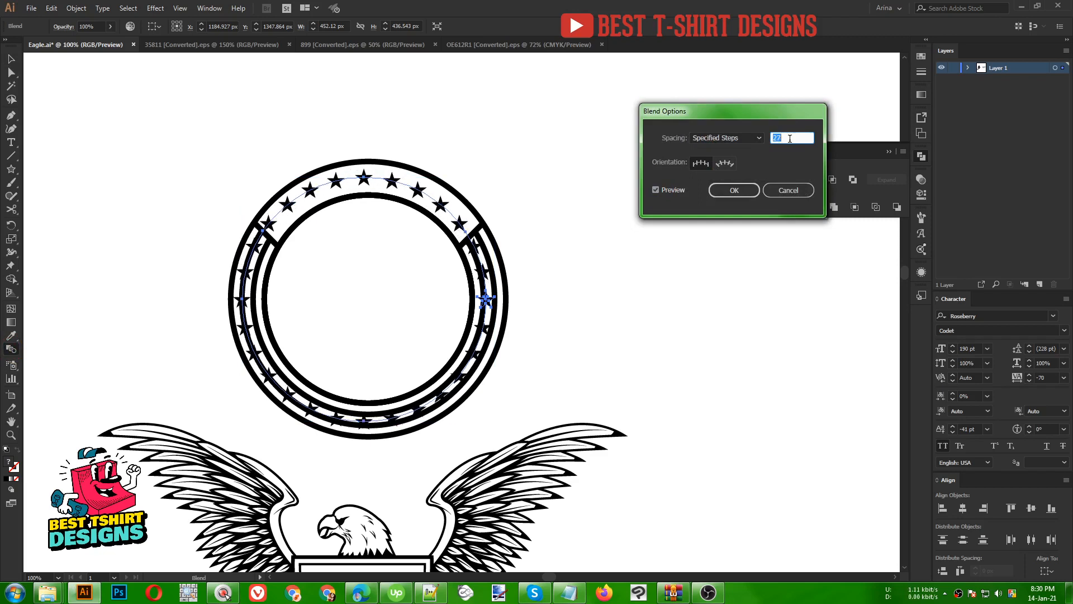
pyautogui.press('Down')
pyautogui.press('Down')
pyautogui.press('Down')
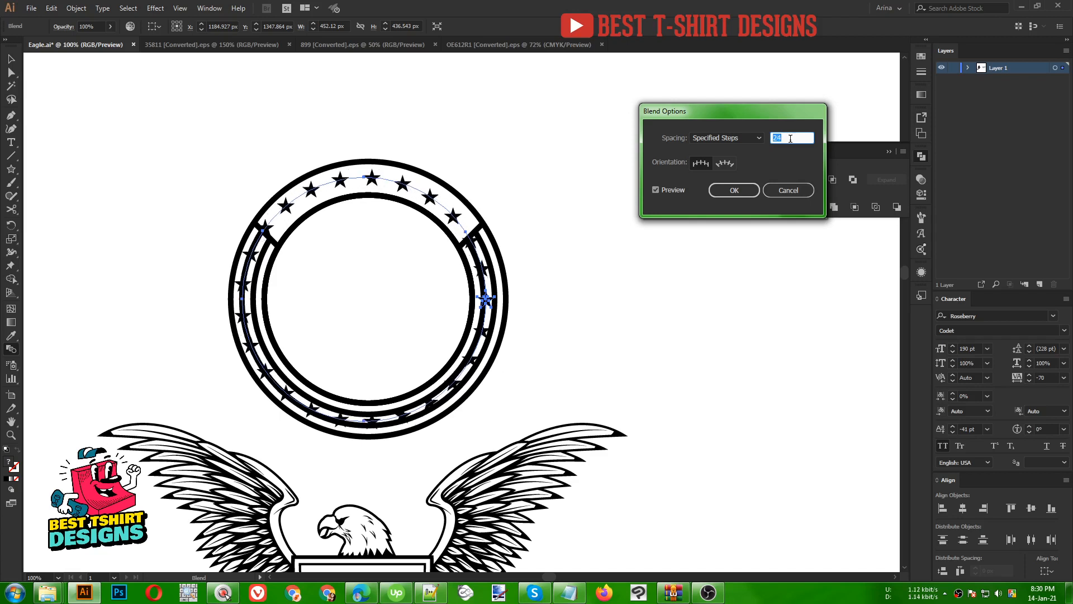
pyautogui.press('Down')
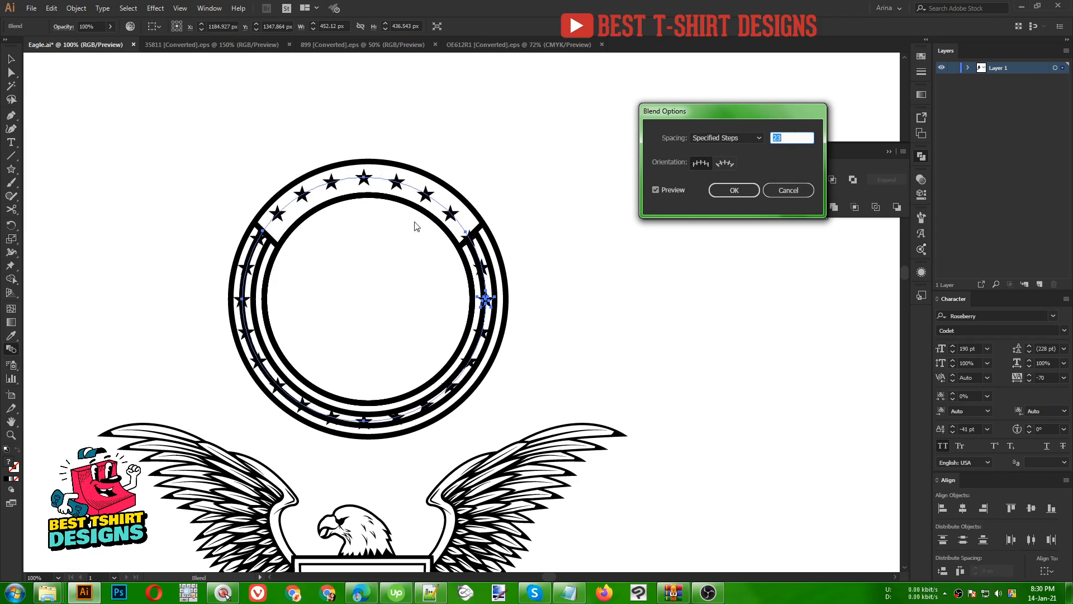
pyautogui.click(732, 189)
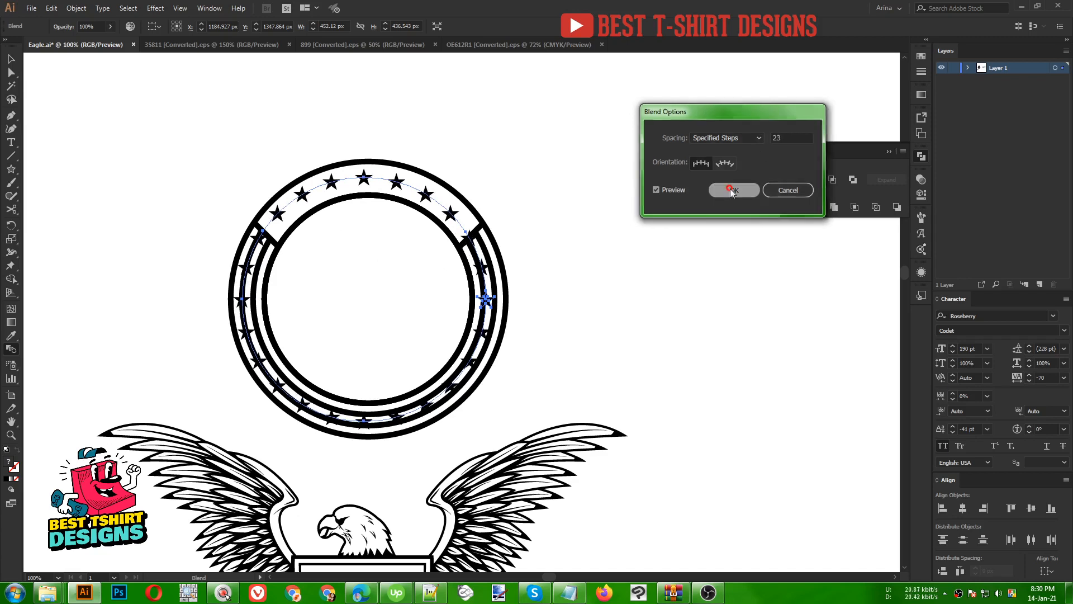
# Step: Nudge the star circle right and down, and enlarge it about its centre to about 460 px wide to centre the stars in the upper band
pyautogui.press('Right')
pyautogui.press('Down')
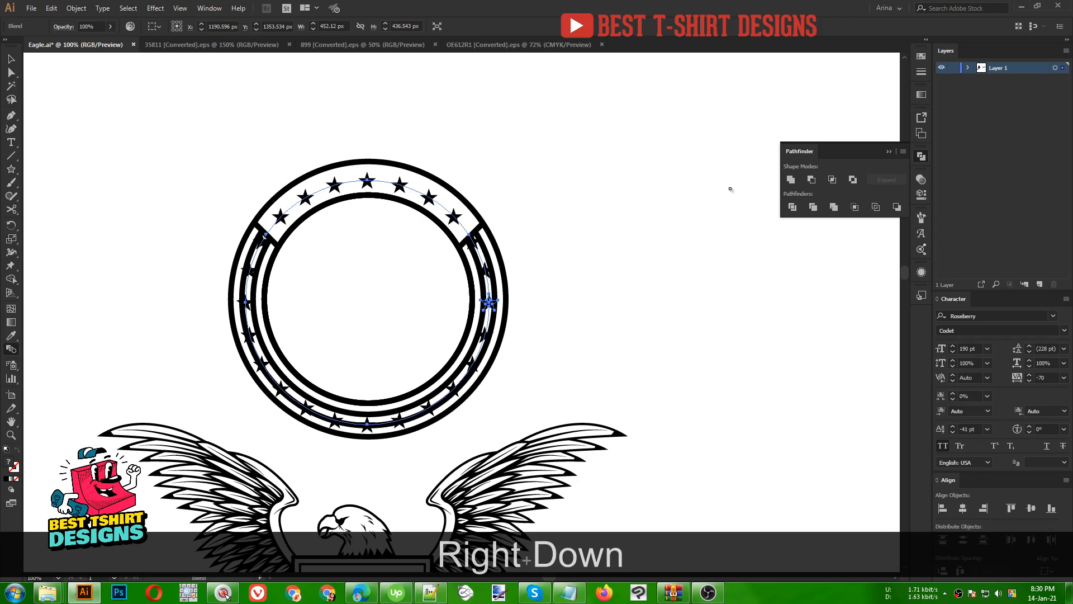
pyautogui.press('v')
pyautogui.scroll(1, 337, 233)
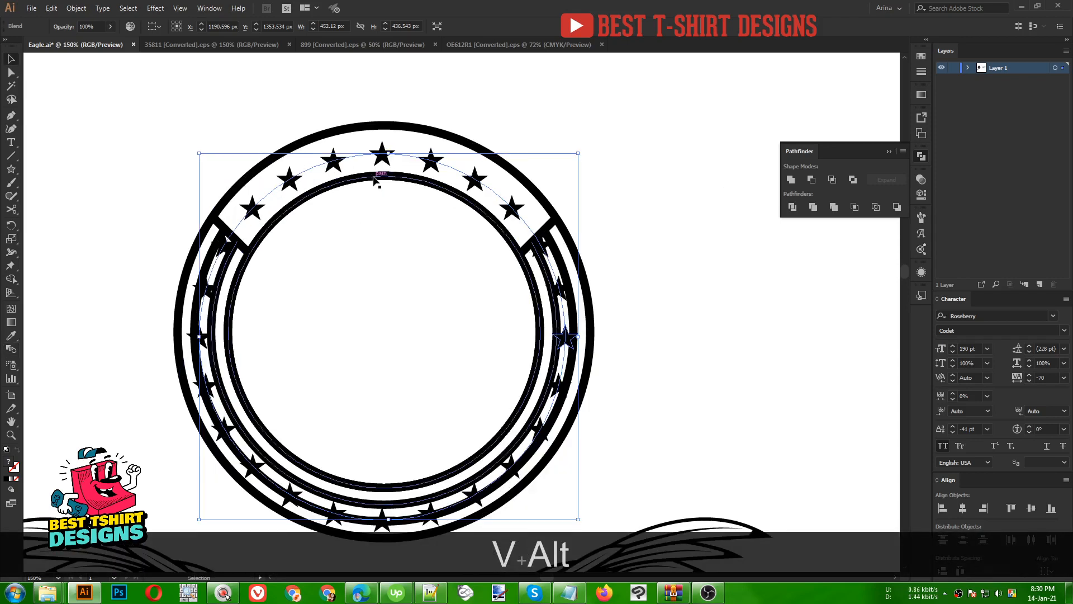
pyautogui.moveTo(389, 153); pyautogui.dragTo(390, 150)
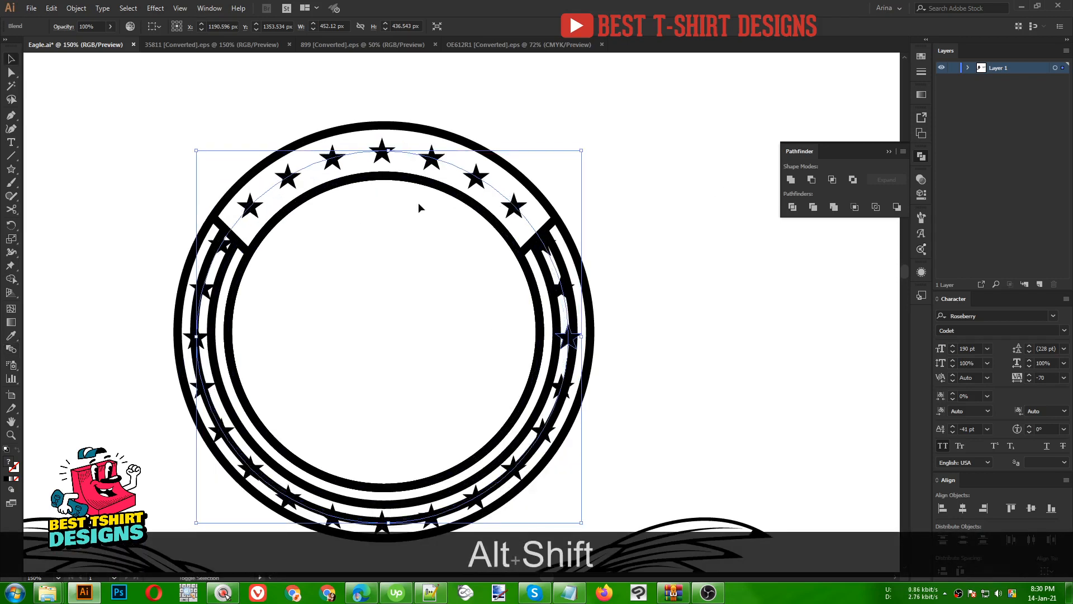
pyautogui.scroll(-1, 395, 226)
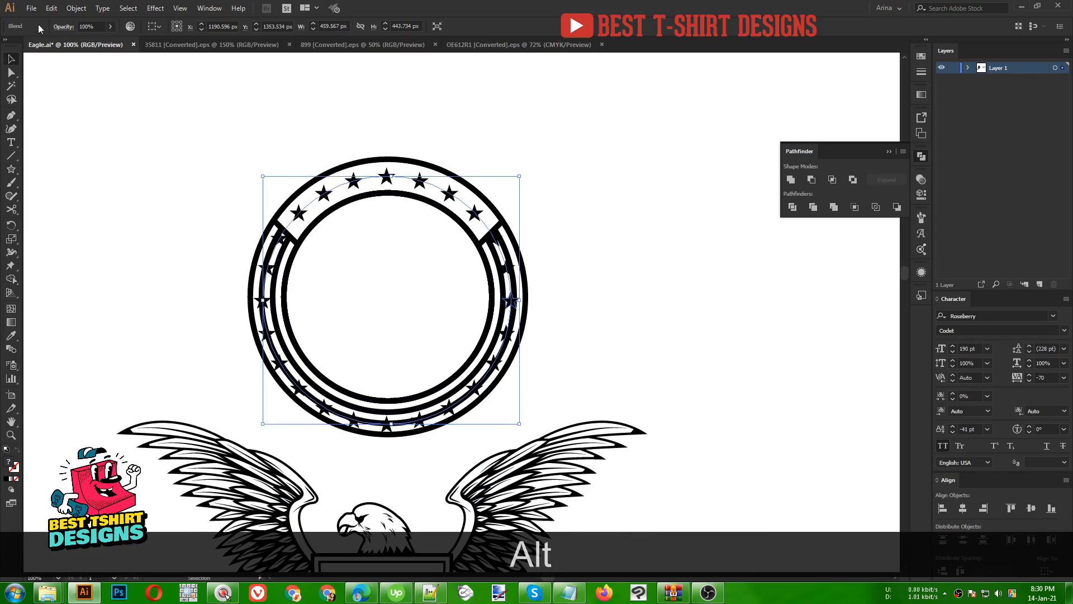
# Step: Expand the star blend into separate editable shapes, with Object and Fill included
pyautogui.click(75, 8)
pyautogui.click(89, 127)
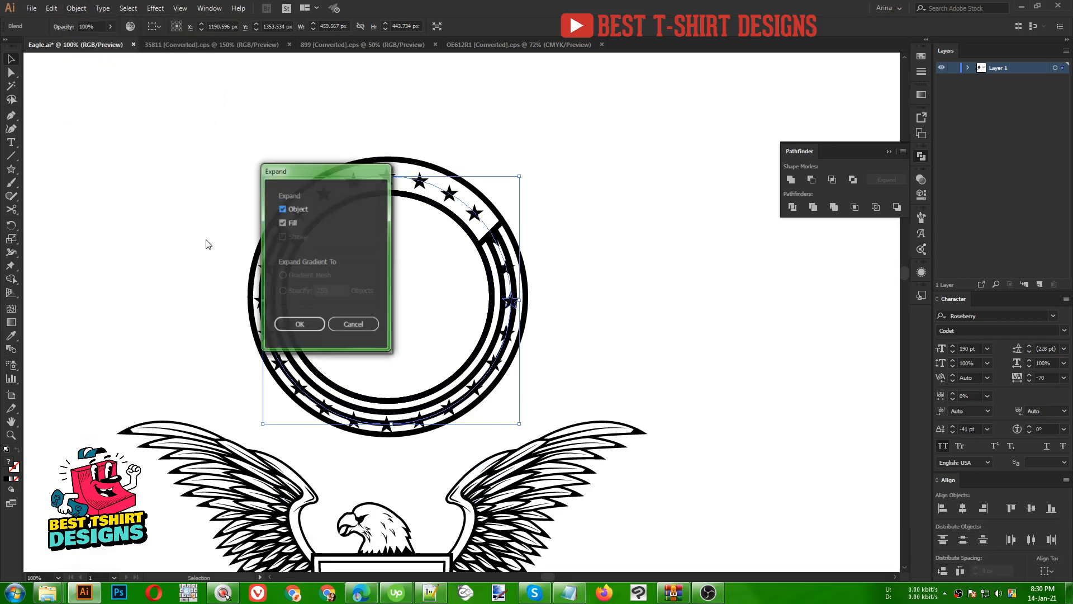
pyautogui.click(299, 325)
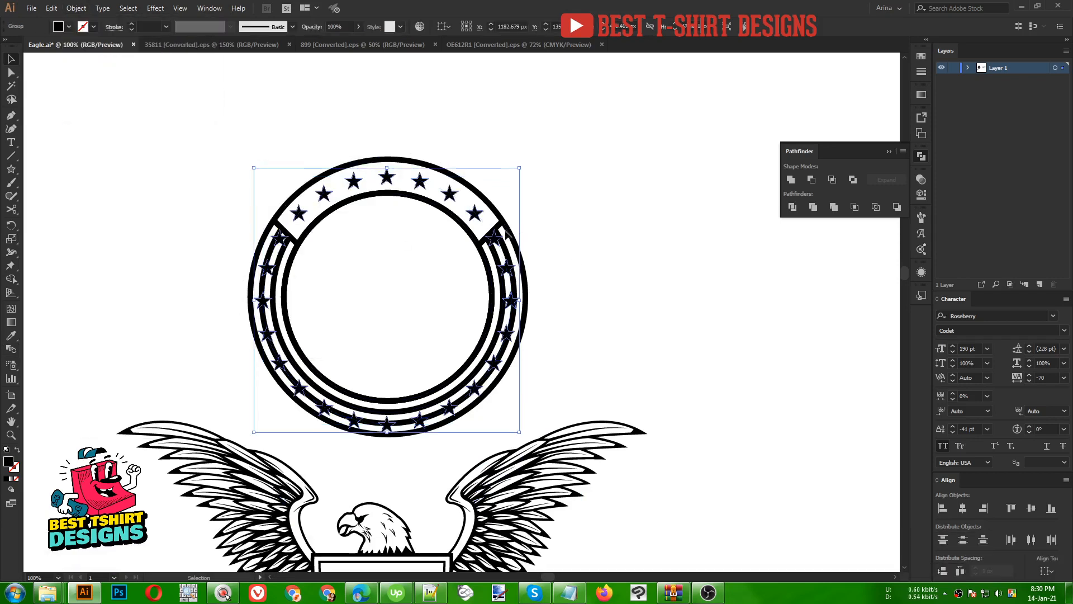
# Step: Isolate the star group and delete every star outside the emblem's upper band, keeping the seven inside it, and leave isolation
pyautogui.doubleClick(476, 216)
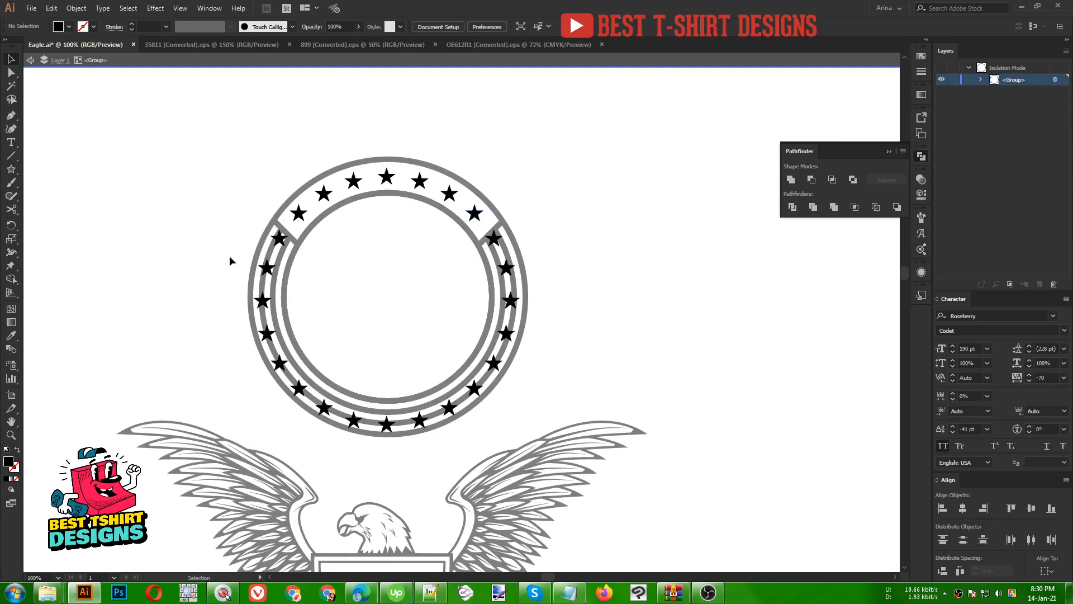
pyautogui.moveTo(229, 261); pyautogui.dragTo(661, 433)
pyautogui.press('Delete')
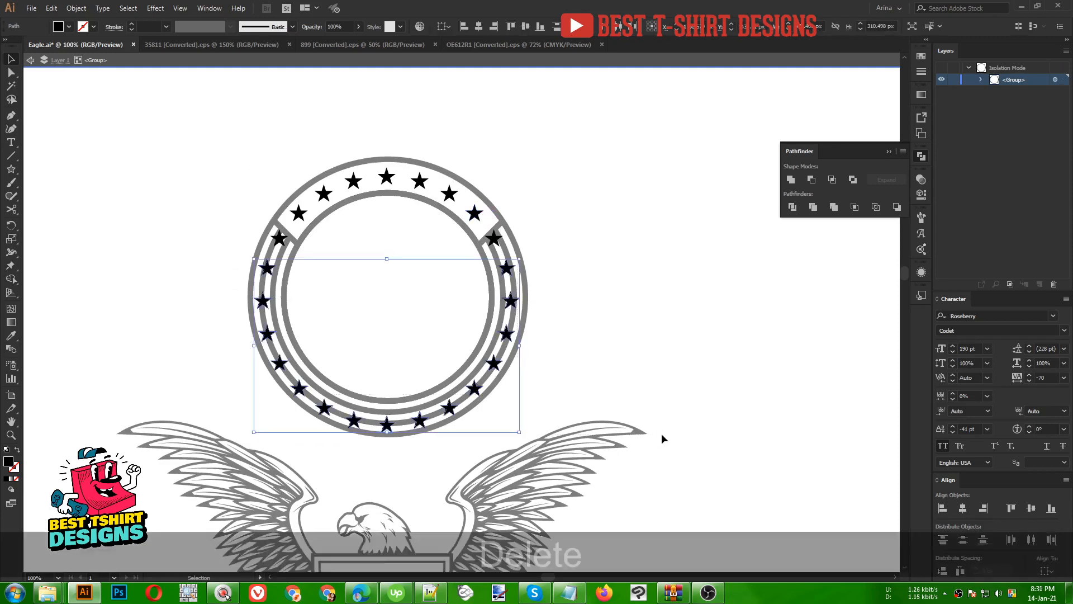
pyautogui.moveTo(571, 352); pyautogui.dragTo(225, 231)
pyautogui.press('Delete')
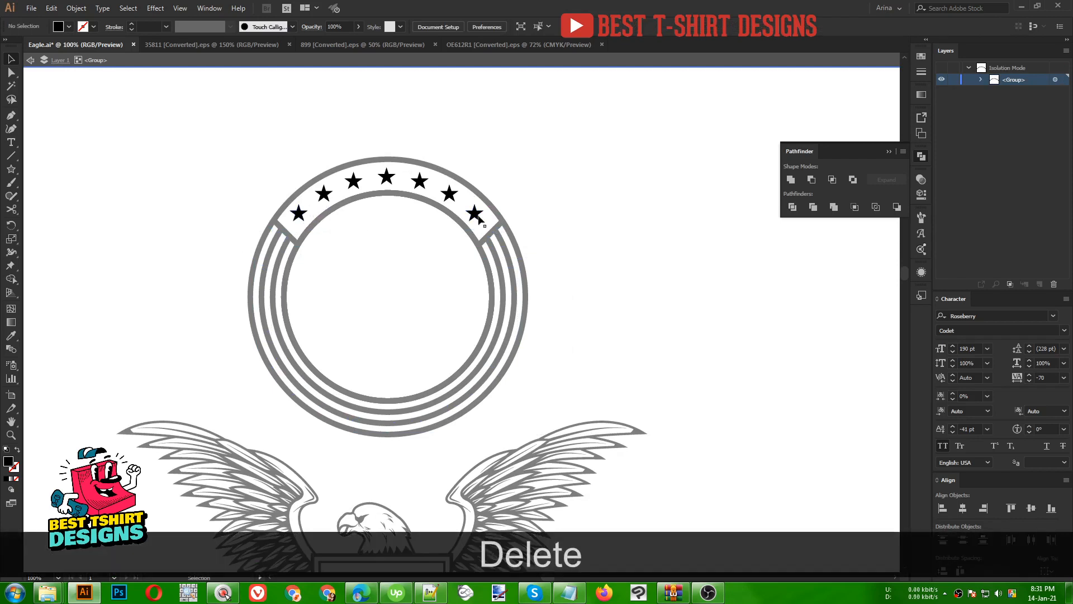
pyautogui.doubleClick(406, 253)
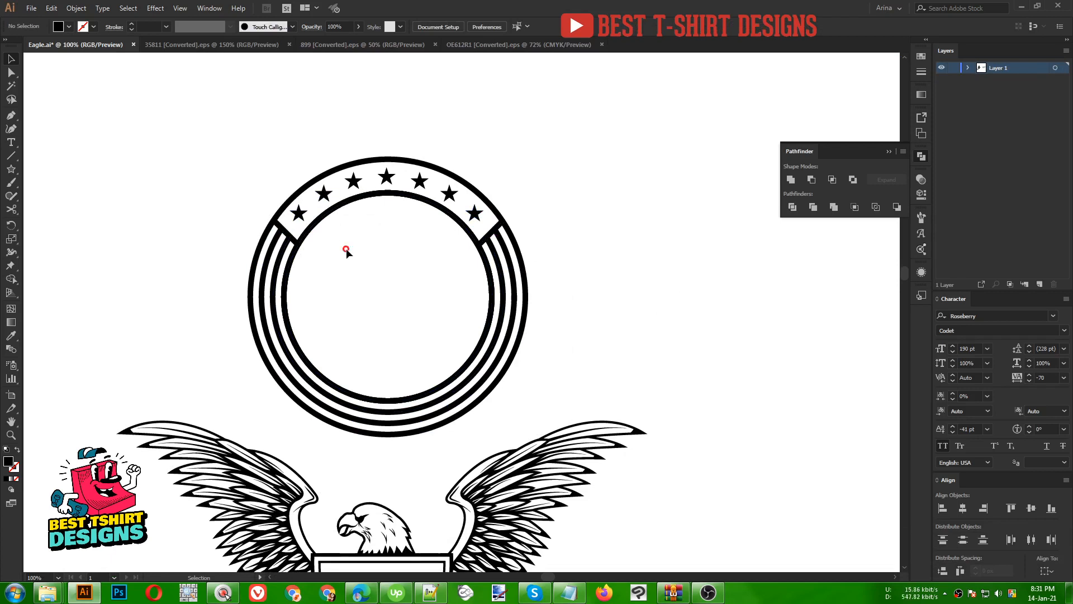
# Step: Group the ring emblem together with its seven stars
pyautogui.scroll(-2, 351, 249)
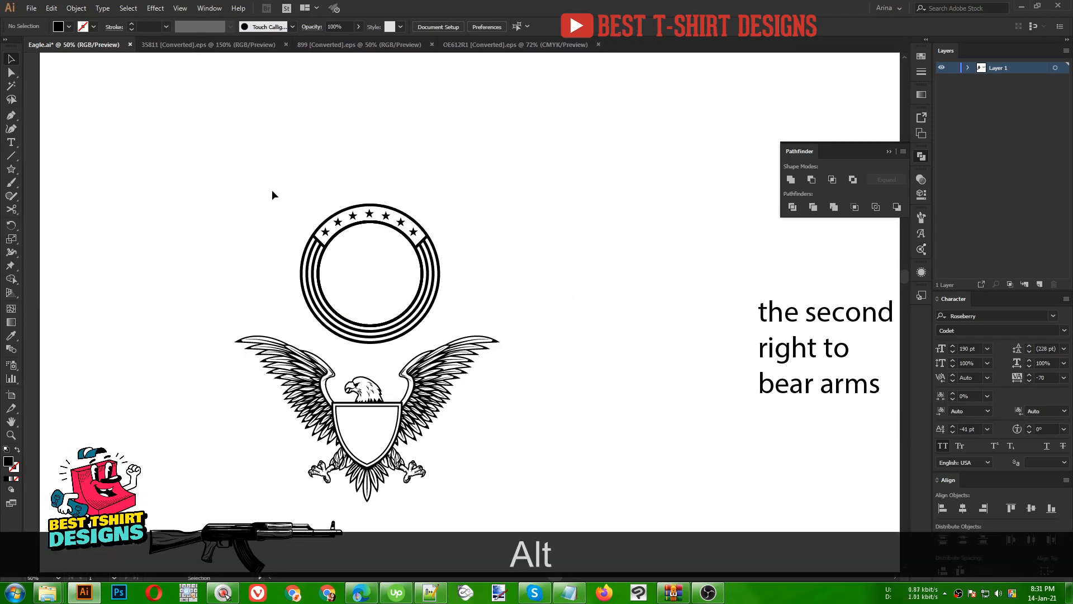
pyautogui.moveTo(272, 190); pyautogui.dragTo(485, 294)
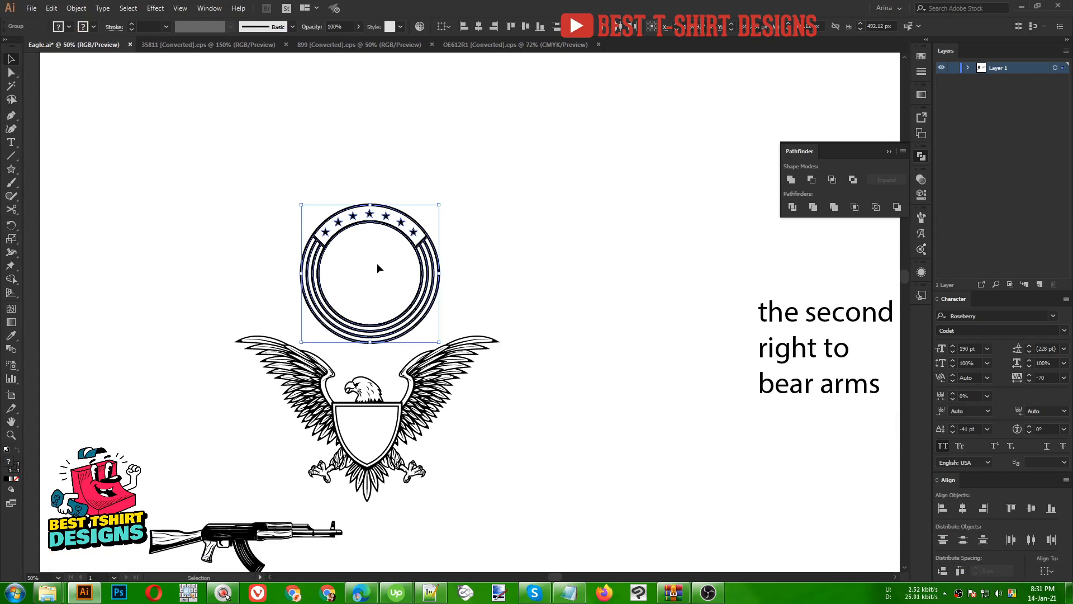
pyautogui.hotkey('ctrl', 'g')
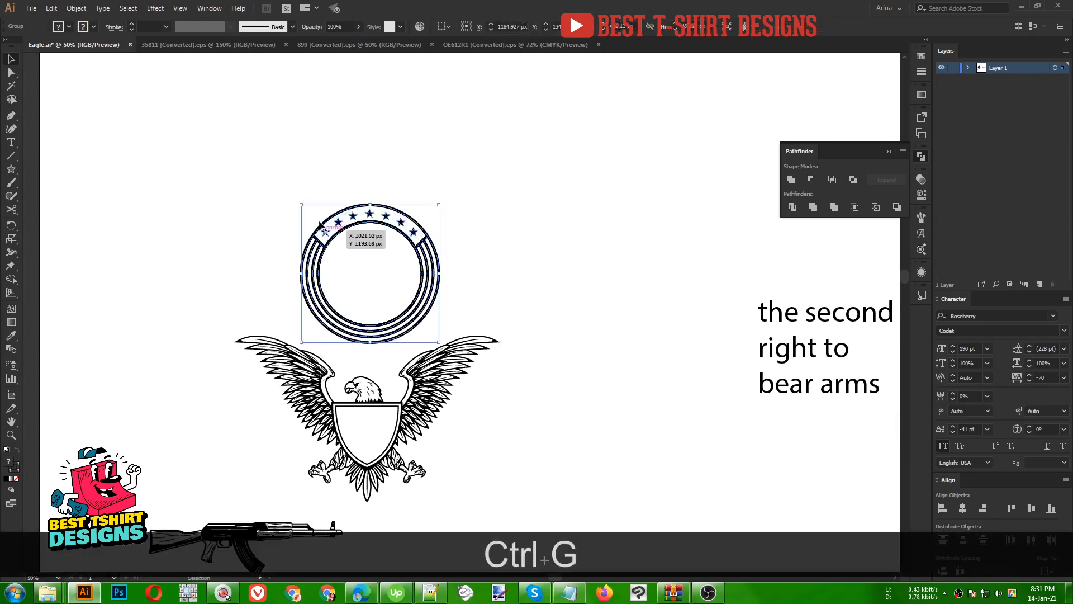
# Step: Move the eagle onto the ring emblem and align both centres horizontally and vertically
pyautogui.moveTo(377, 382); pyautogui.dragTo(387, 259)
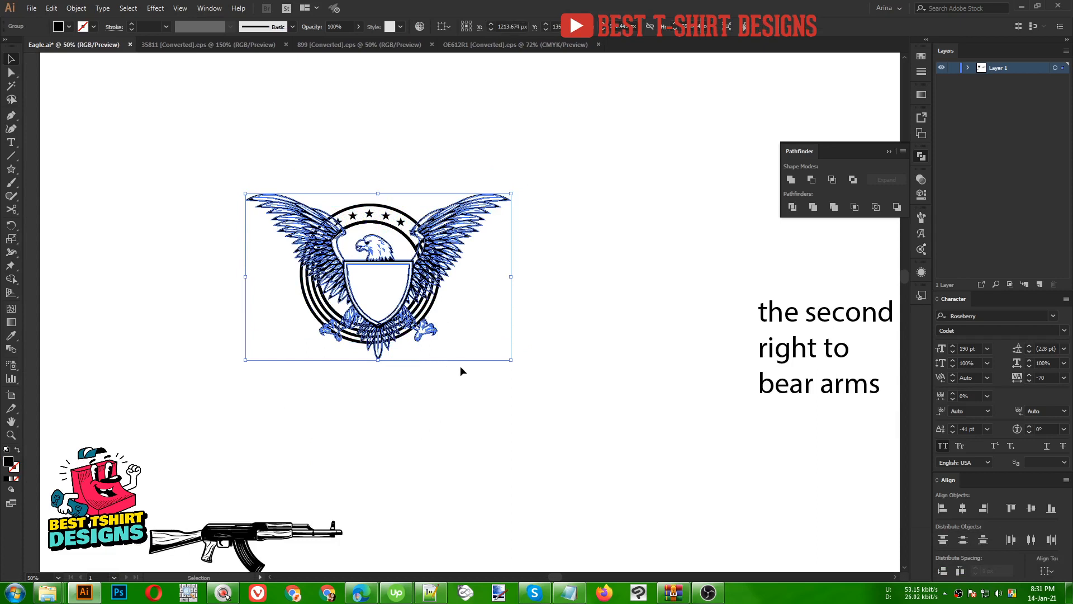
pyautogui.moveTo(461, 371); pyautogui.dragTo(263, 162)
pyautogui.click(478, 26)
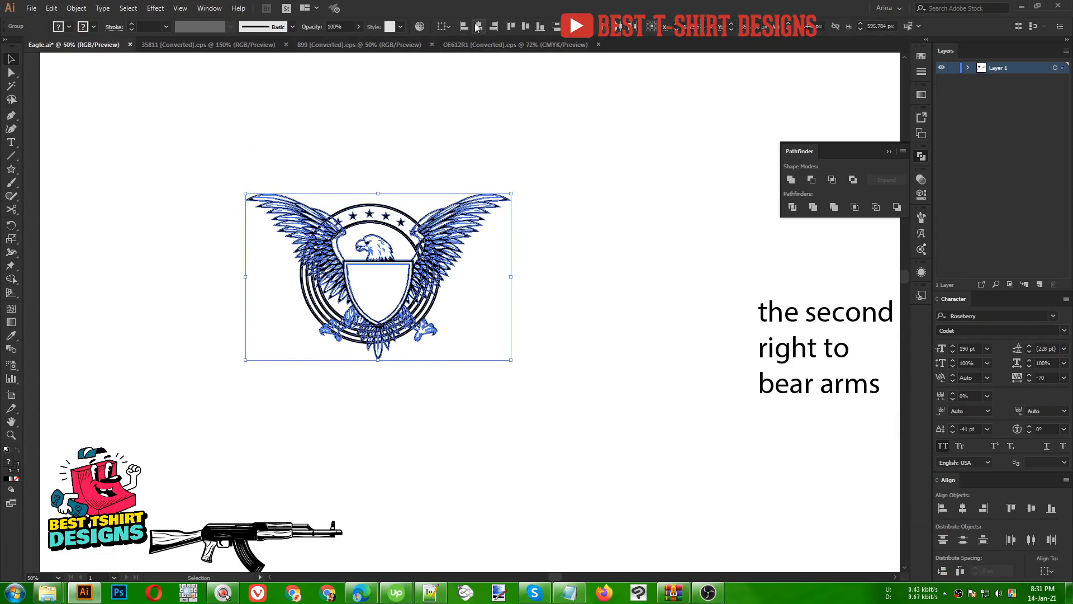
pyautogui.click(524, 27)
pyautogui.click(395, 137)
pyautogui.scroll(1, 352, 235)
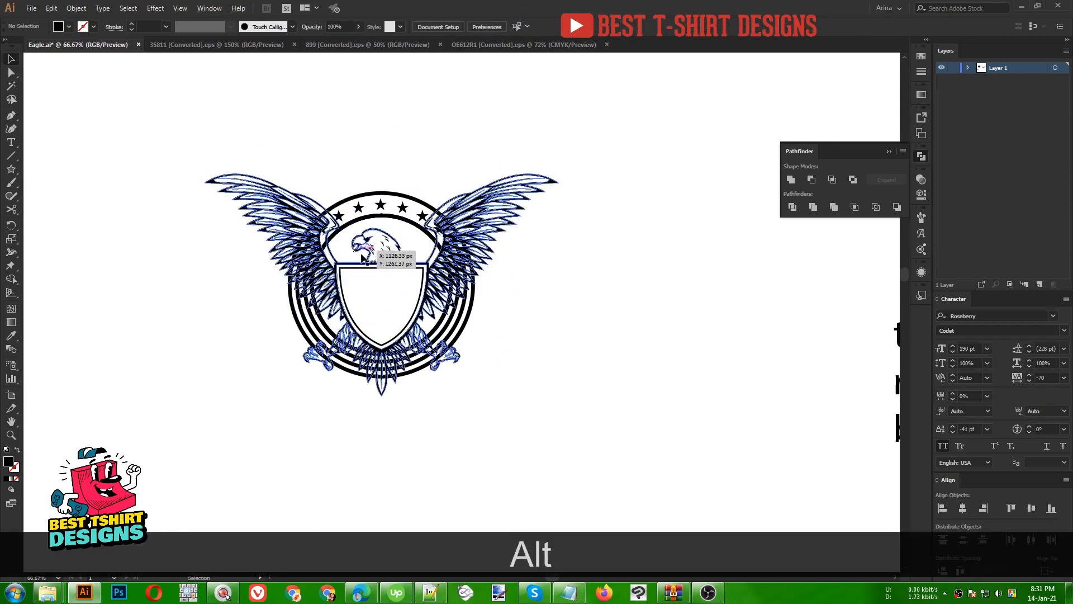
# Step: Scale the eagle down slightly about its centre and nudge it lower on the ring emblem, clear of the upper stars
pyautogui.click(504, 293)
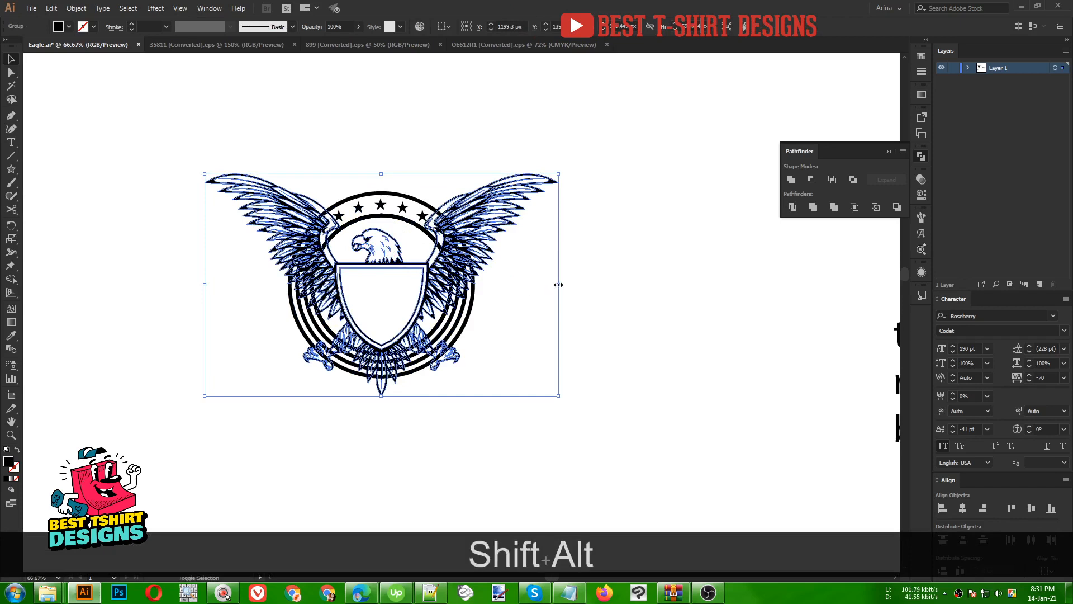
pyautogui.moveTo(557, 284); pyautogui.dragTo(545, 287)
pyautogui.press('Down')
pyautogui.press('Down')
pyautogui.press('Down')
pyautogui.press('Down')
pyautogui.press('Down')
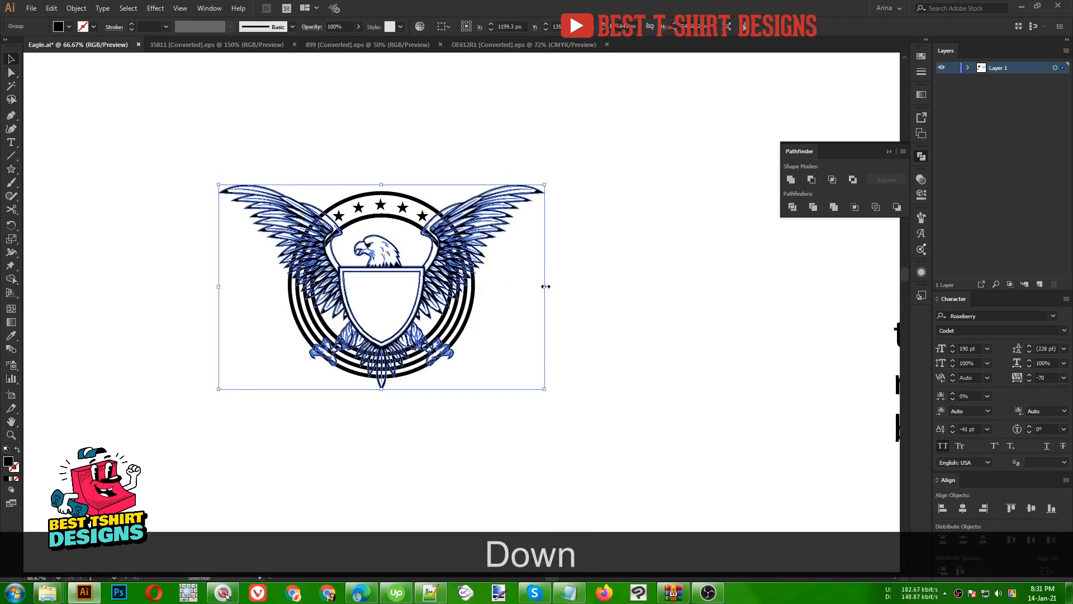
pyautogui.press('Up')
pyautogui.press('Up')
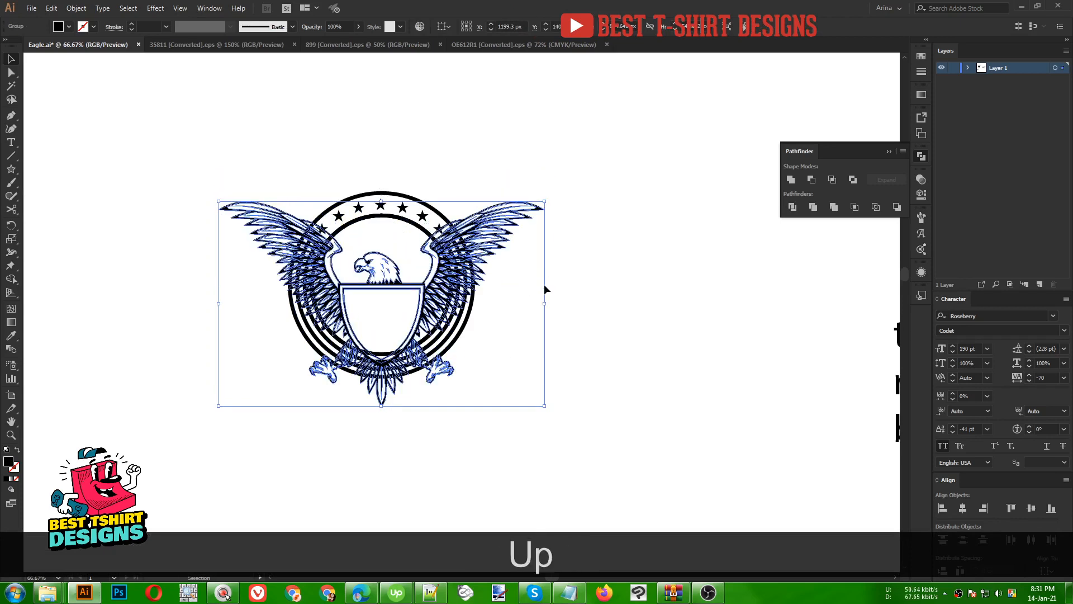
pyautogui.press('Down')
pyautogui.press('Down')
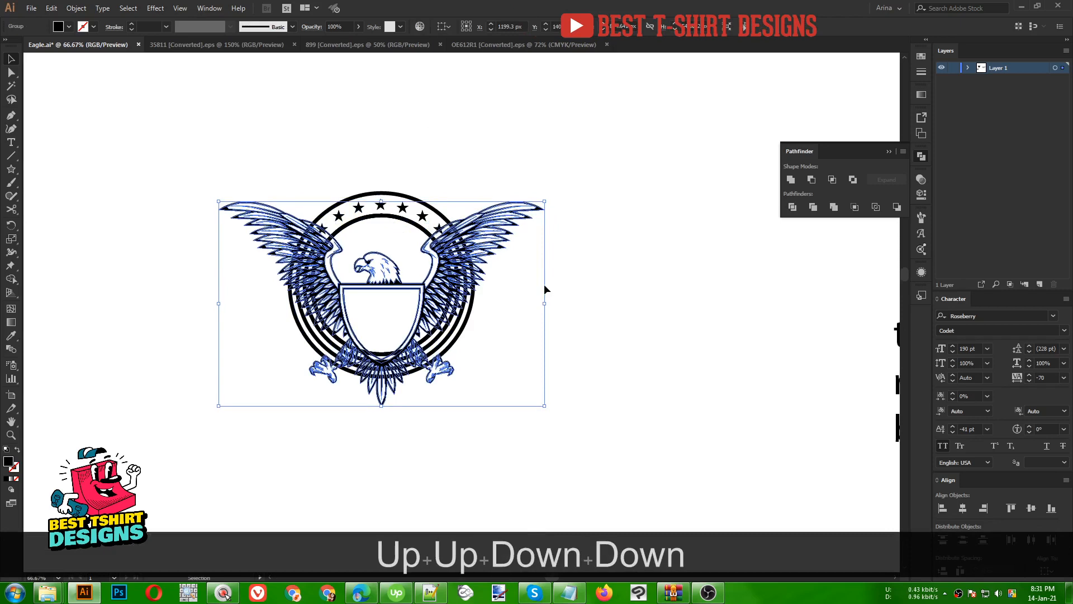
pyautogui.click(518, 282)
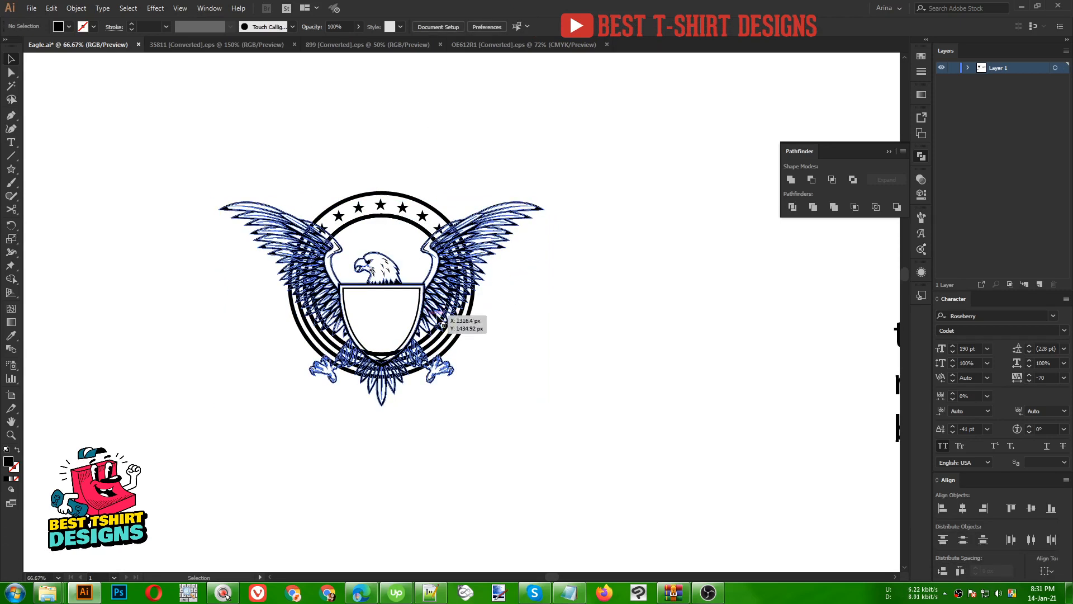
pyautogui.click(442, 298)
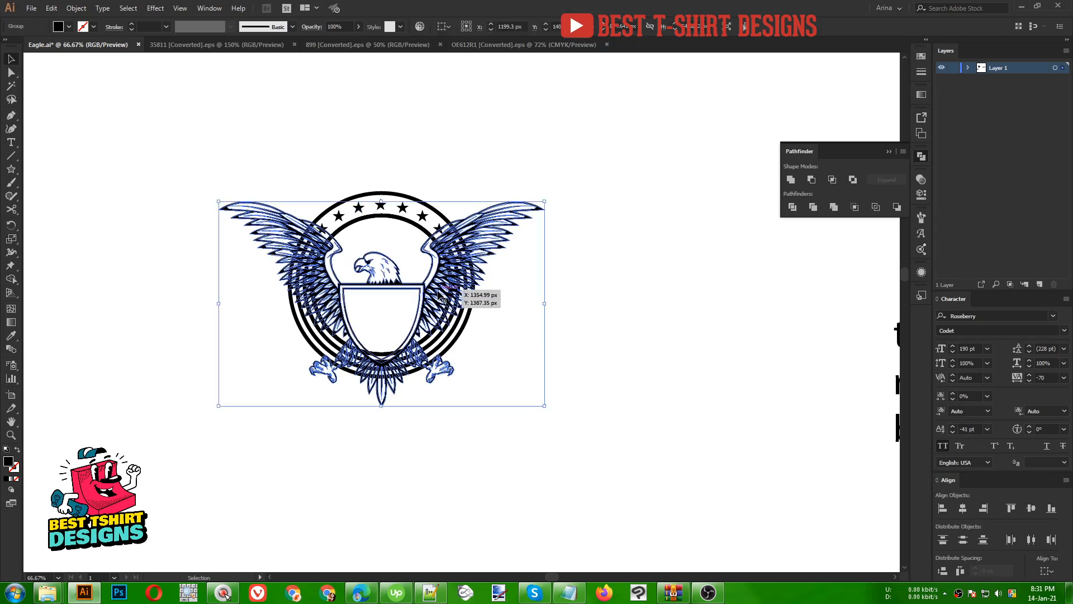
pyautogui.press('ctrl')
# Step: Try an Offset Path of 20 px with Miter joins on the eagle, and undo it
pyautogui.click(75, 8)
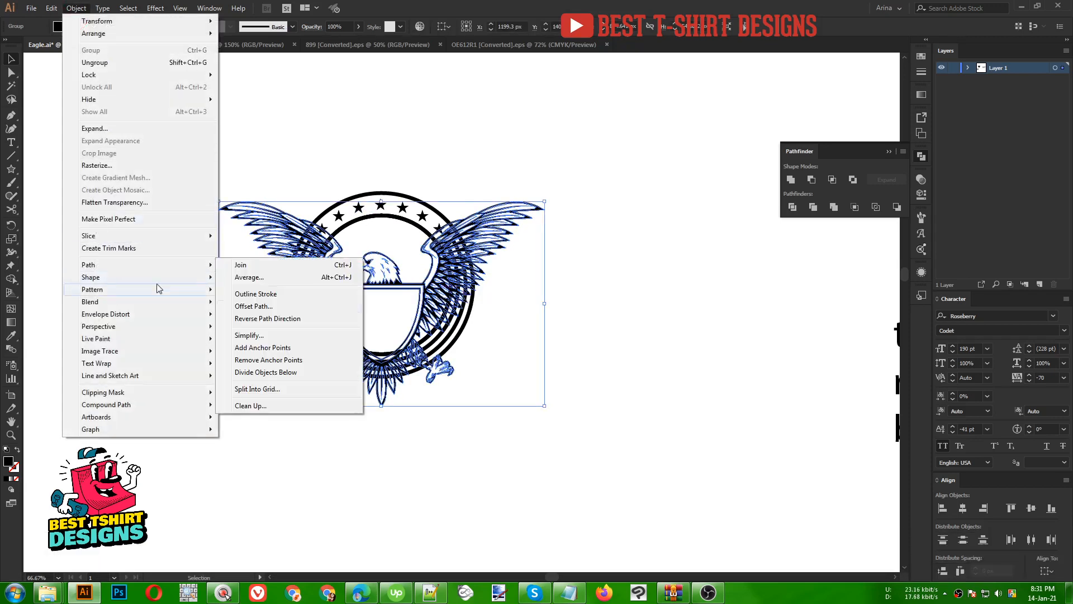
pyautogui.click(263, 306)
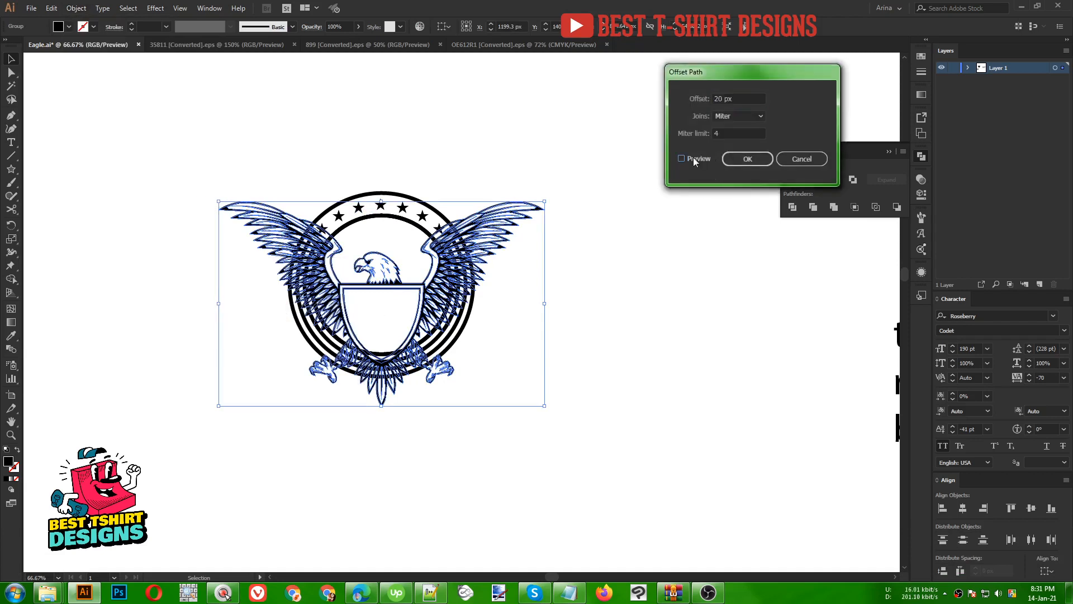
pyautogui.click(748, 158)
pyautogui.hotkey('ctrl', 'z')
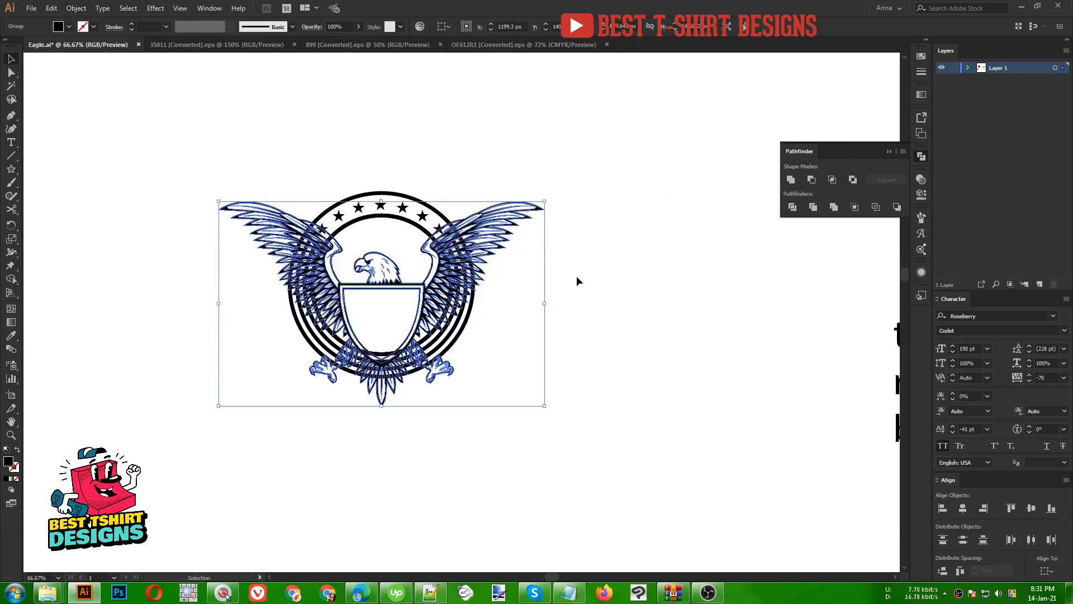
# Step: Copy the eagle, add an opacity mask with Clip off to the ring emblem group, and paste the eagle in place inside the mask
pyautogui.hotkey('ctrl', 'c')
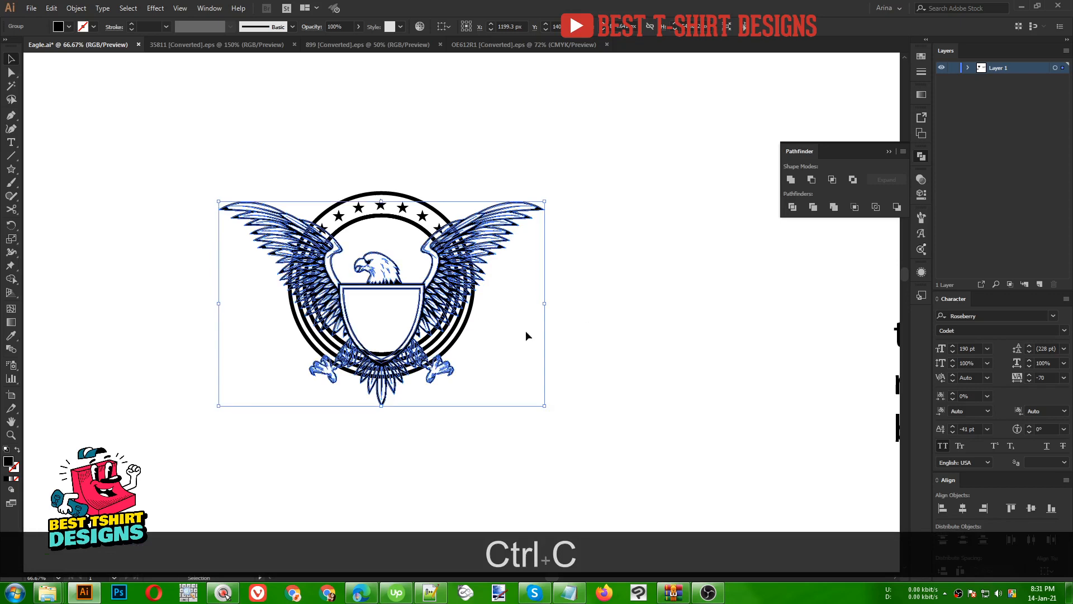
pyautogui.click(456, 345)
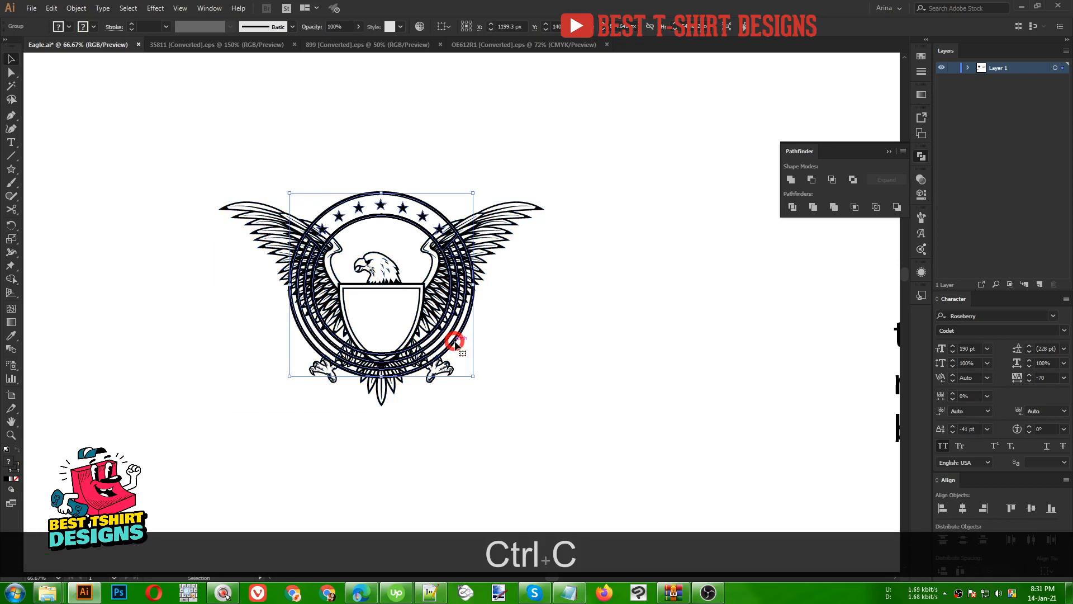
pyautogui.click(919, 179)
pyautogui.click(836, 226)
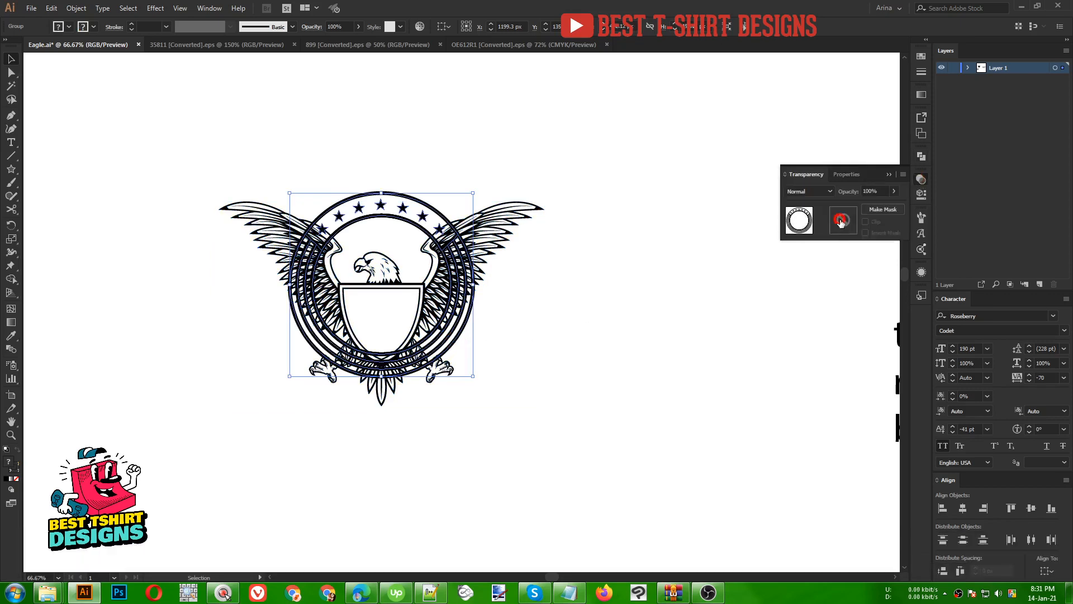
pyautogui.click(866, 221)
pyautogui.press('ctrl')
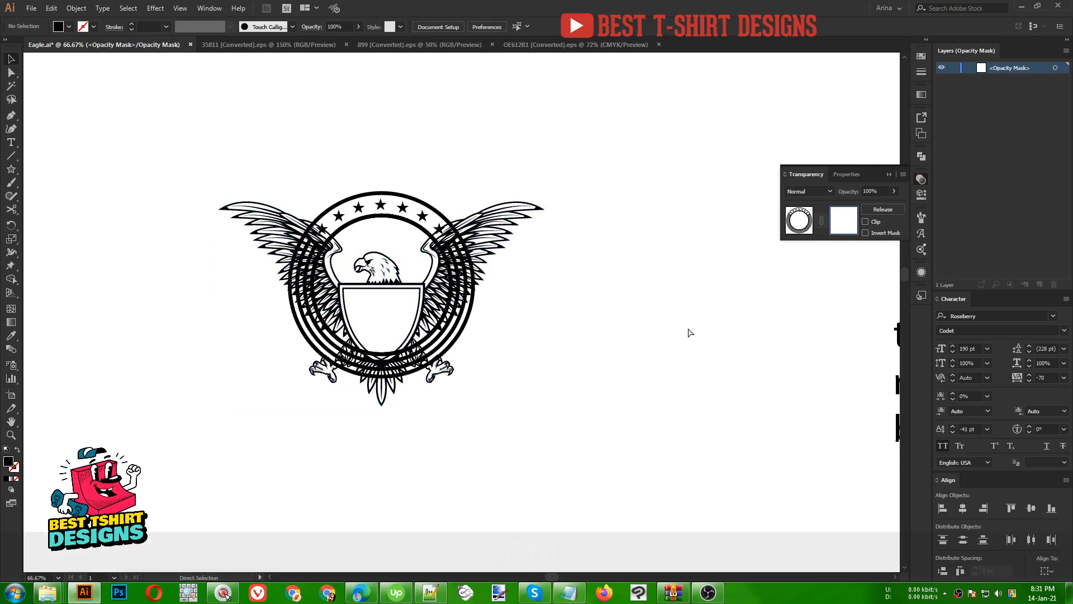
pyautogui.hotkey('ctrl', 'f')
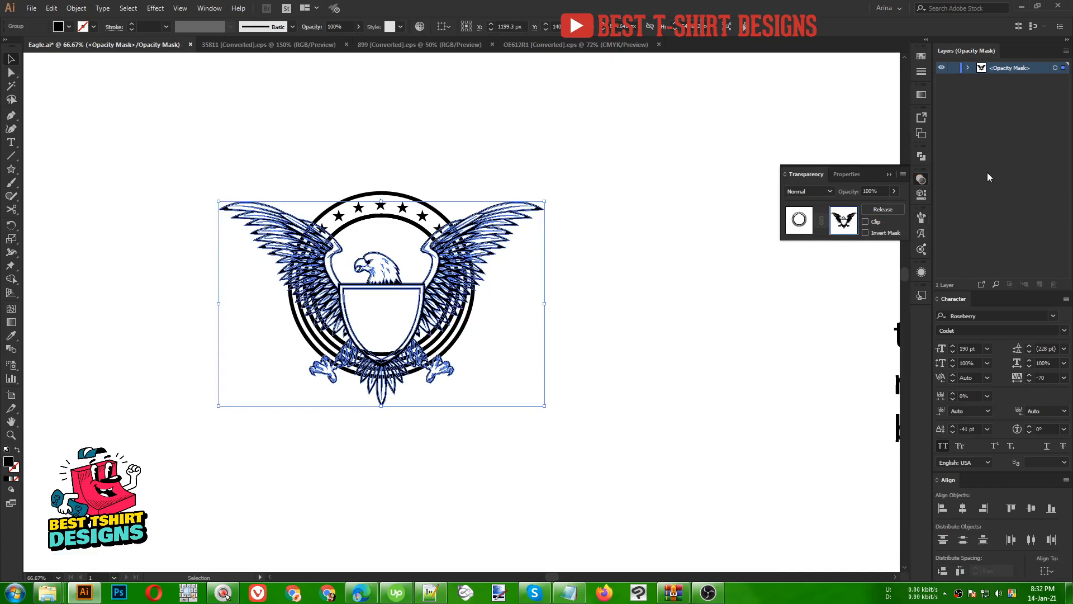
# Step: Unite the pasted eagle's shapes inside the opacity mask with Pathfinder
pyautogui.click(920, 159)
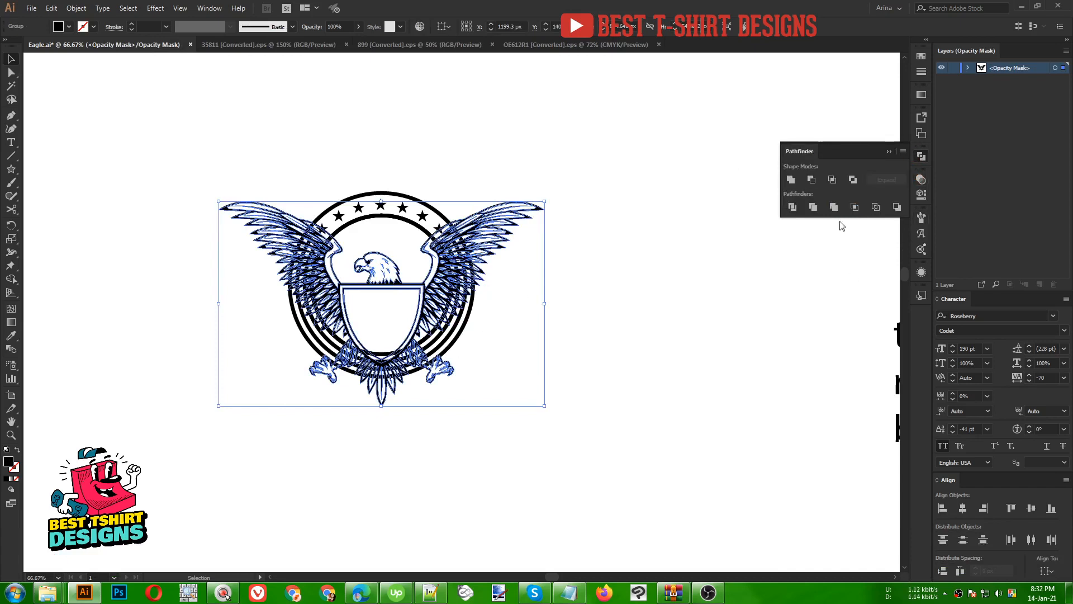
pyautogui.click(792, 182)
pyautogui.keyDown('alt'); pyautogui.scroll(1, 294, 280); pyautogui.keyUp('alt')
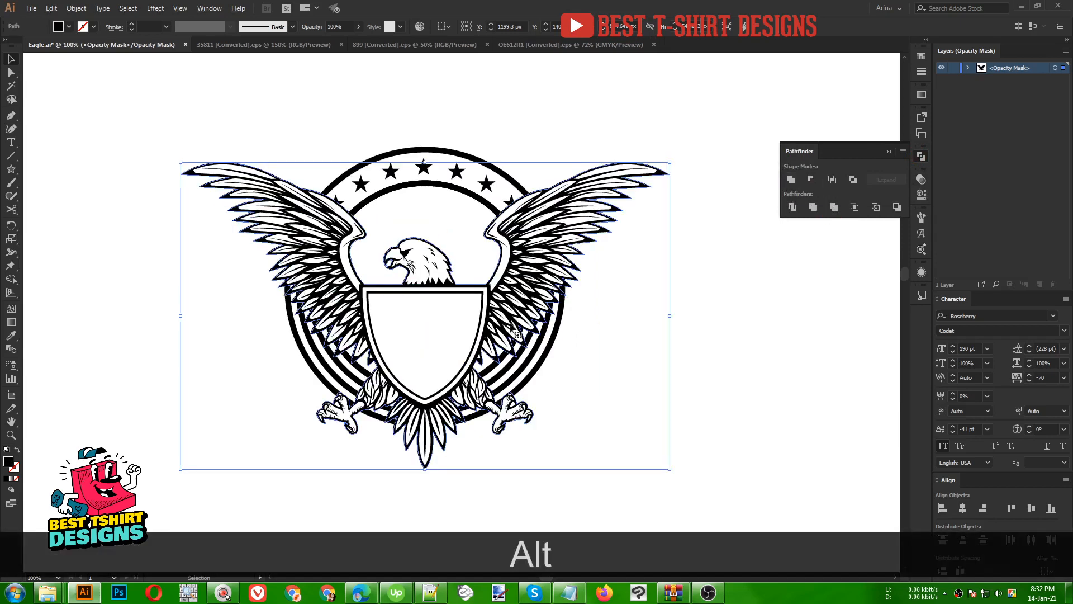
pyautogui.click(638, 334)
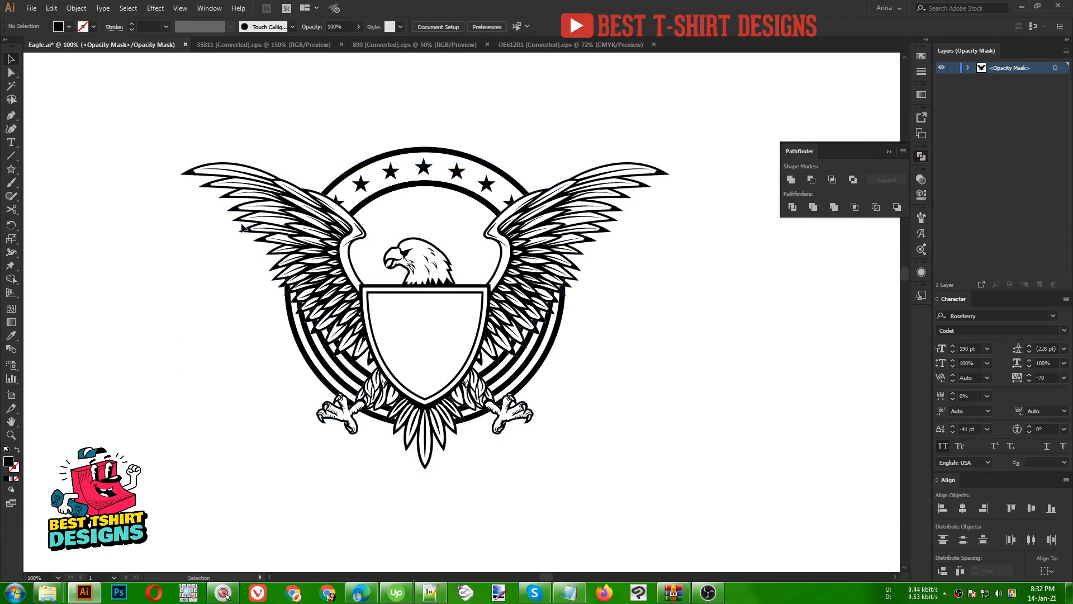
# Step: Fill the united eagle shape in the opacity mask with black and return to editing the ring emblem artwork
pyautogui.moveTo(170, 128); pyautogui.dragTo(746, 511)
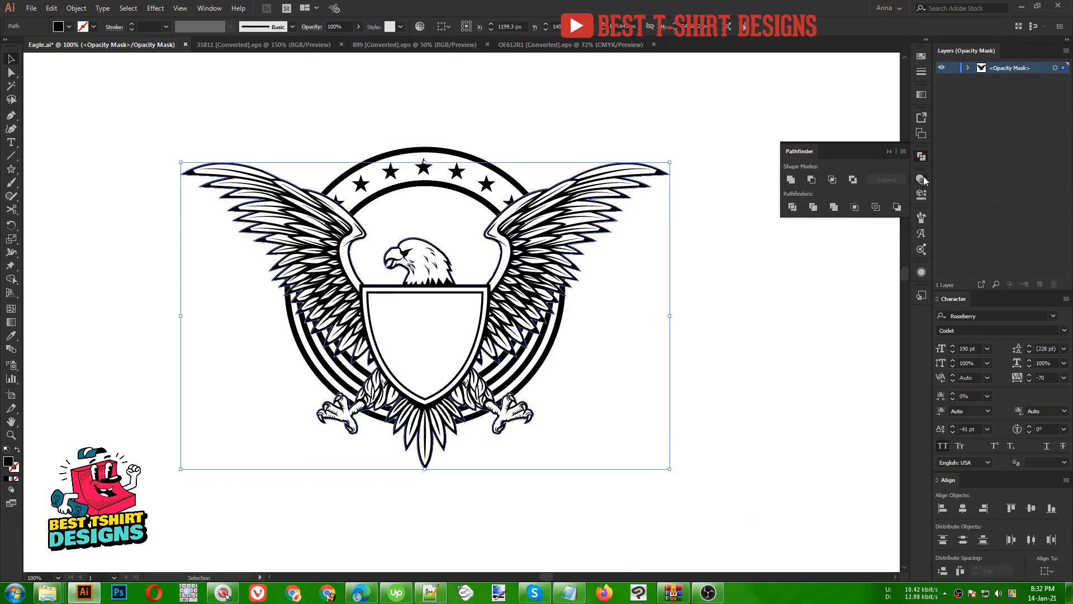
pyautogui.click(921, 179)
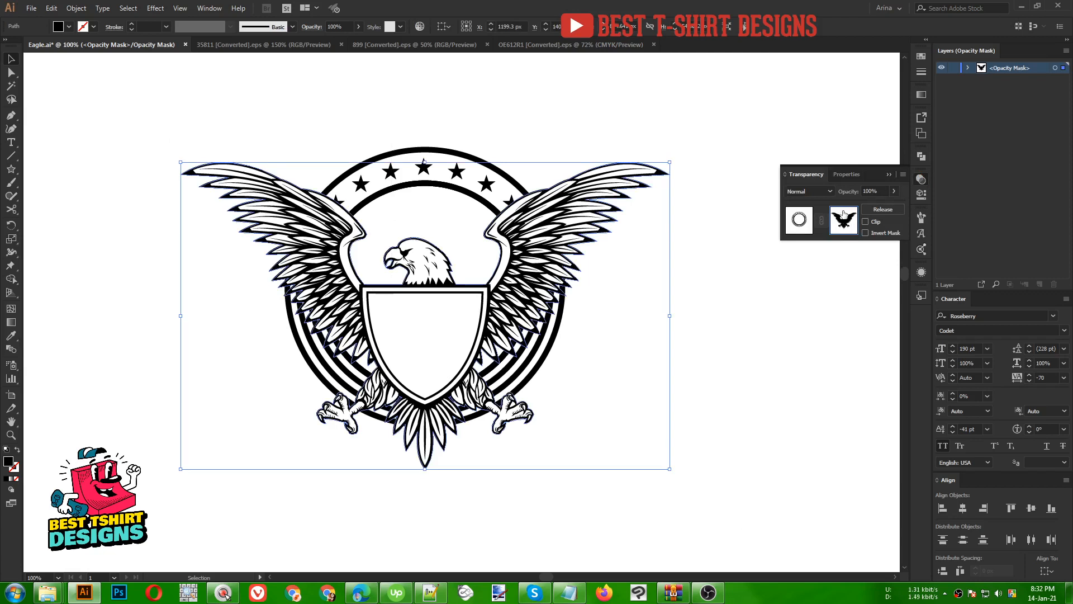
pyautogui.click(68, 27)
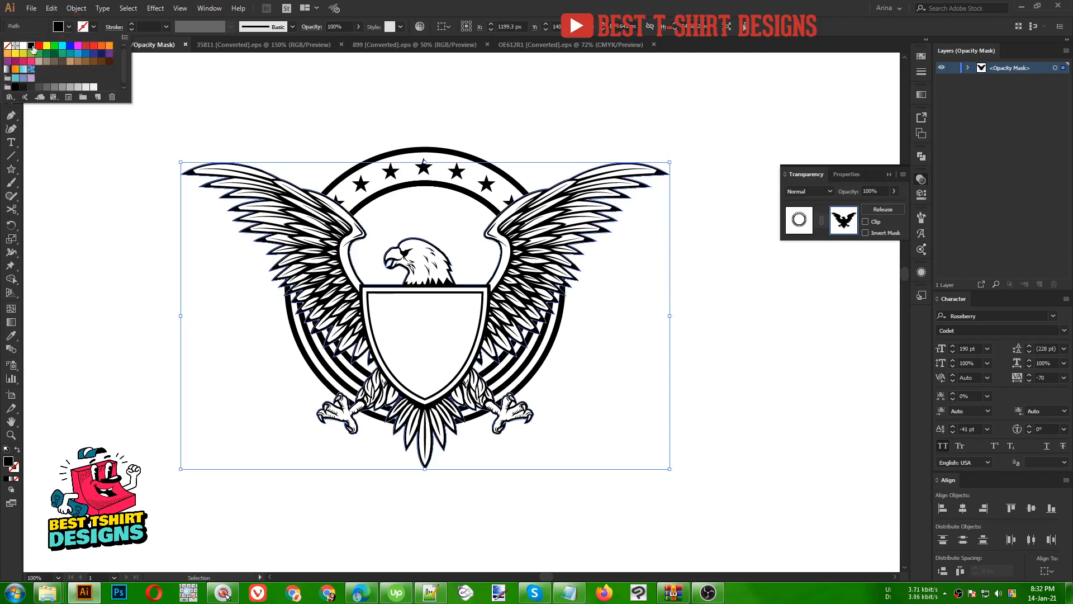
pyautogui.click(273, 119)
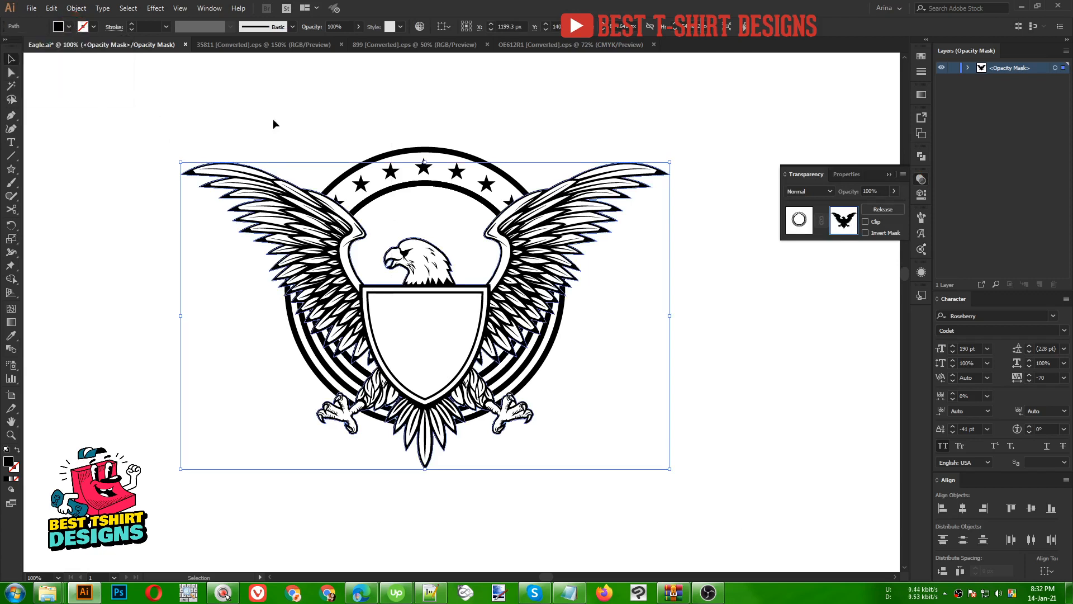
pyautogui.click(799, 233)
pyautogui.scroll(-1, 296, 293)
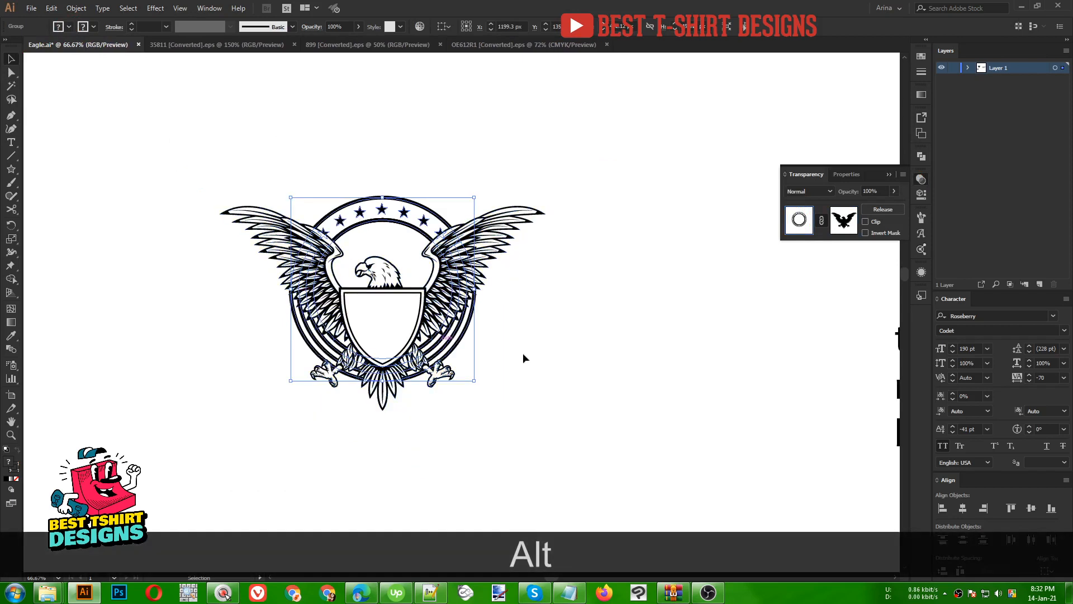
pyautogui.click(592, 353)
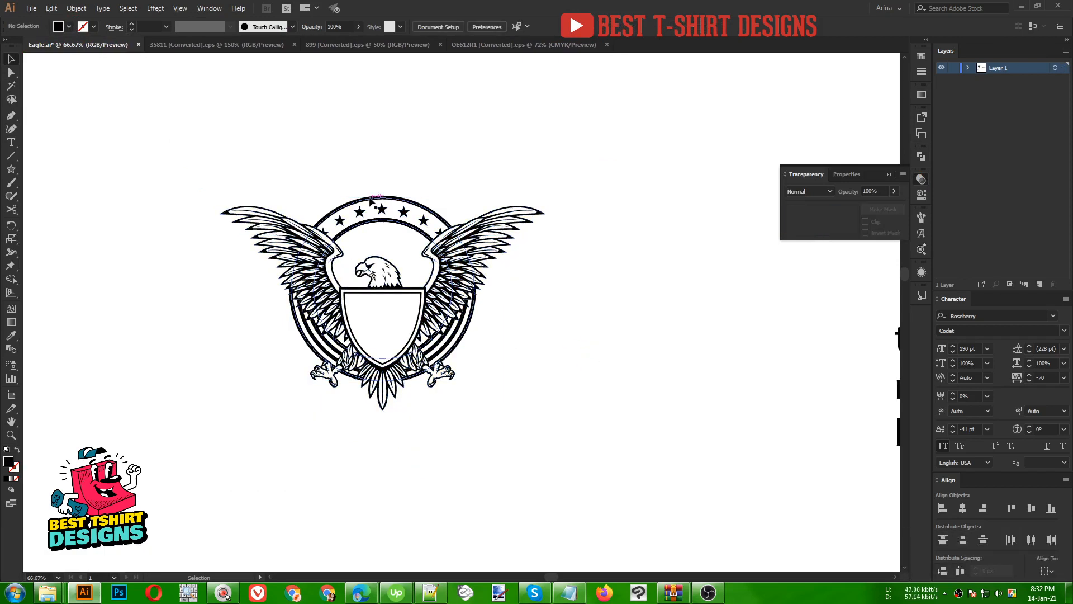
pyautogui.click(418, 140)
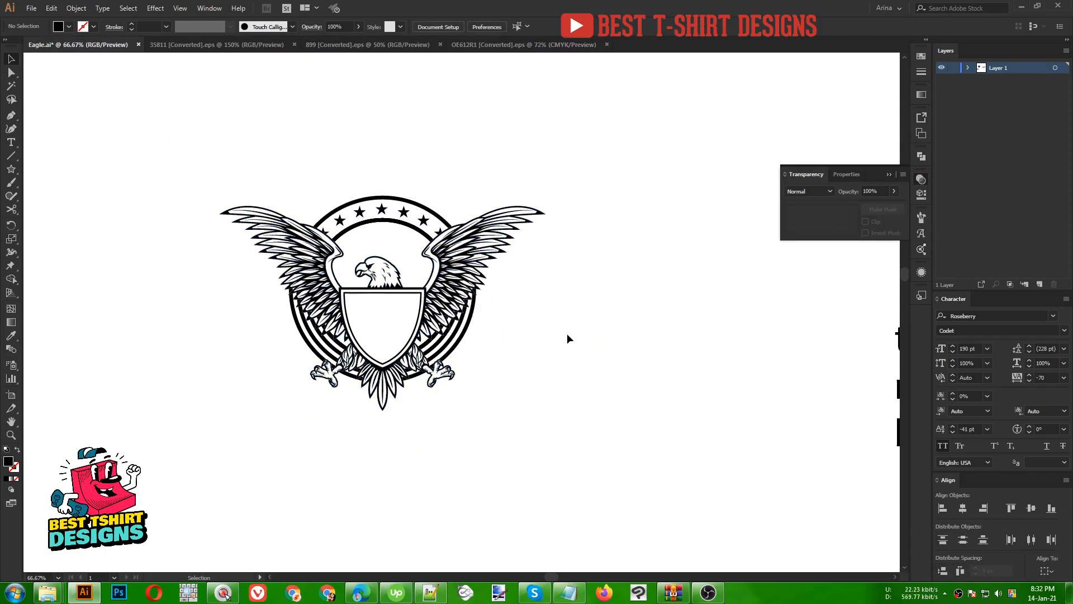
# Step: Move the rifle up to just beneath the eagle emblem
pyautogui.scroll(-7, 454, 277)
pyautogui.scroll(-1, 450, 273)
pyautogui.scroll(-1, 444, 299)
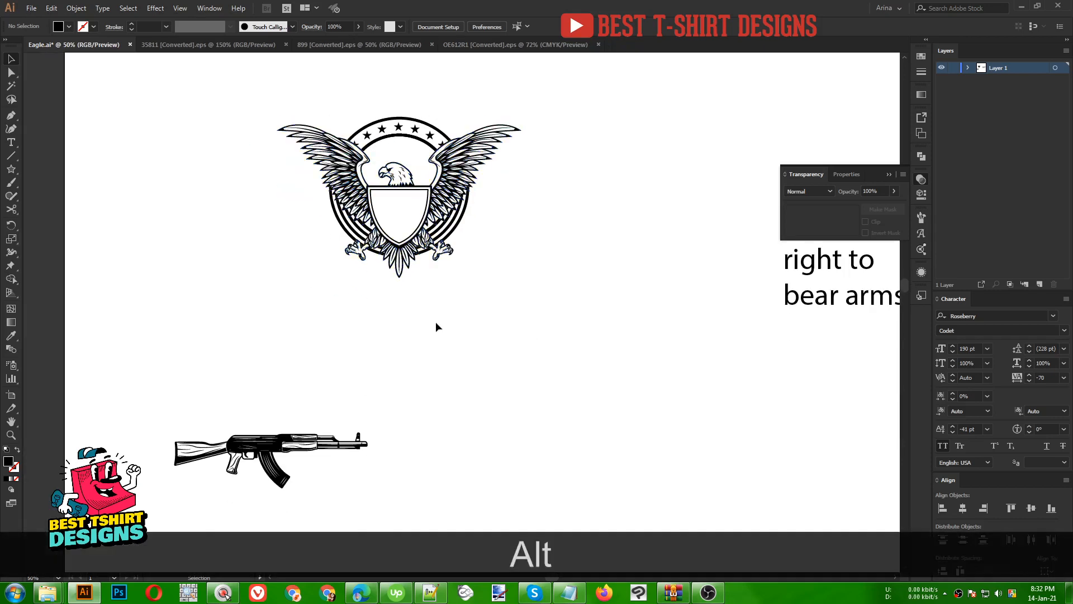
pyautogui.moveTo(333, 446); pyautogui.dragTo(508, 318)
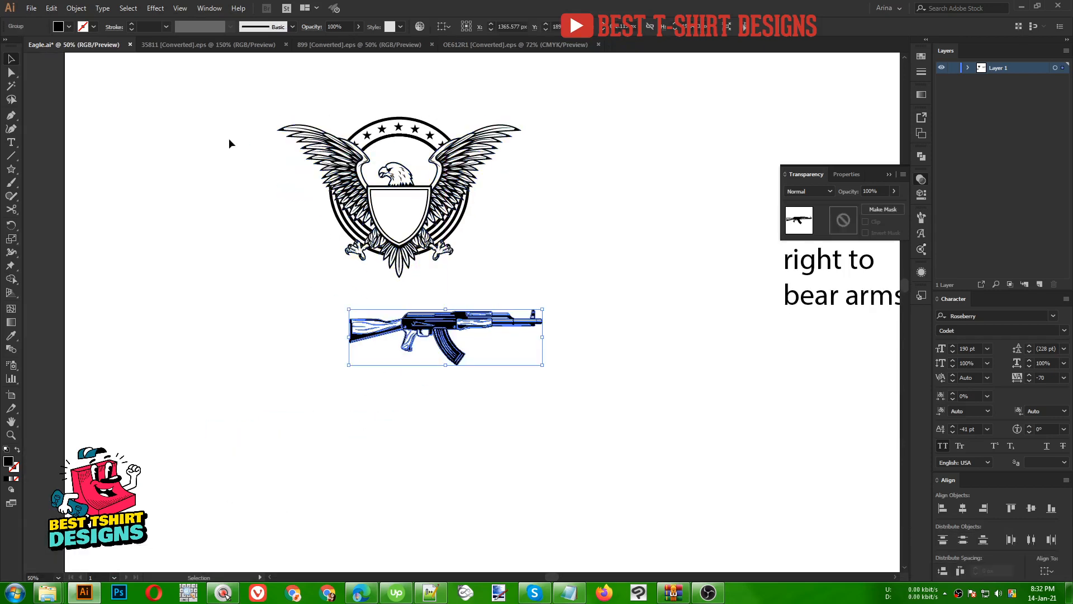
# Step: Group the eagle together with its masked ring emblem
pyautogui.moveTo(249, 103); pyautogui.dragTo(506, 249)
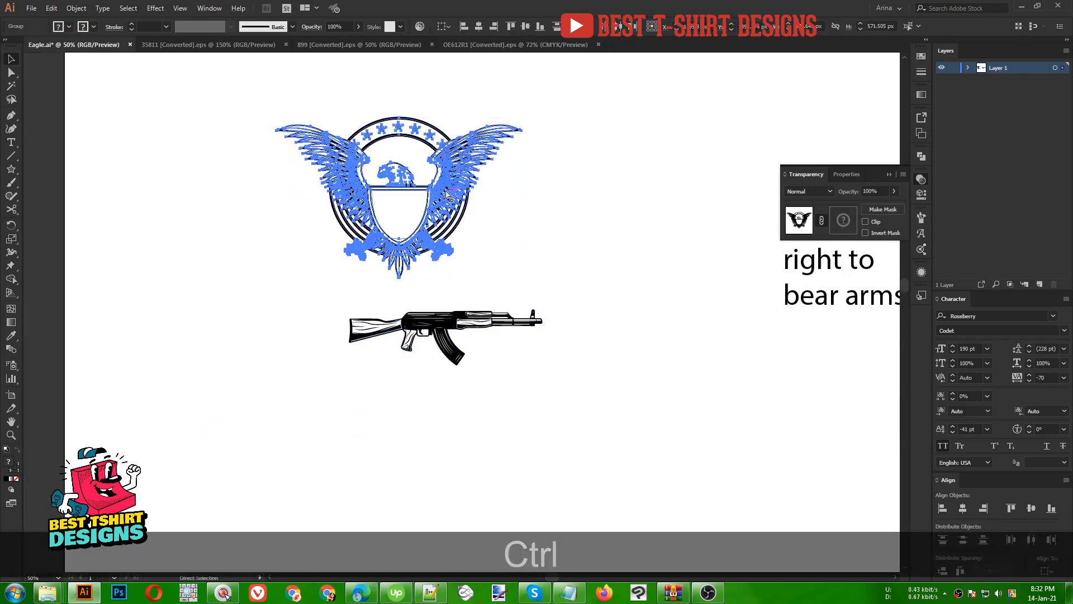
pyautogui.hotkey('ctrl', 'g')
pyautogui.scroll(1, 397, 169)
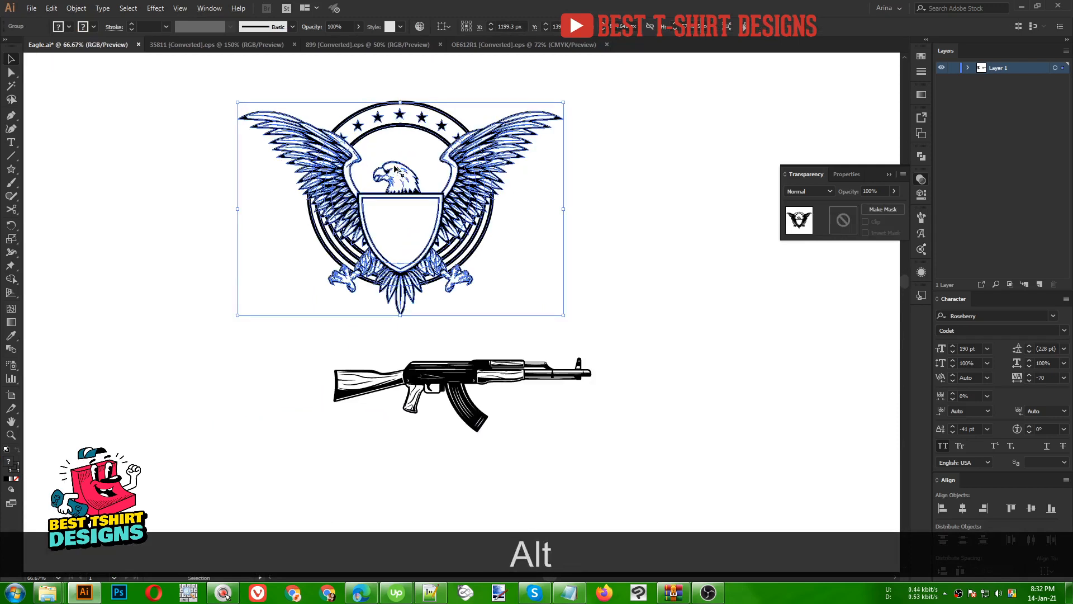
# Step: Place the rifle across the eagle's talons and scale it down slightly about its centre
pyautogui.moveTo(460, 380); pyautogui.dragTo(410, 299)
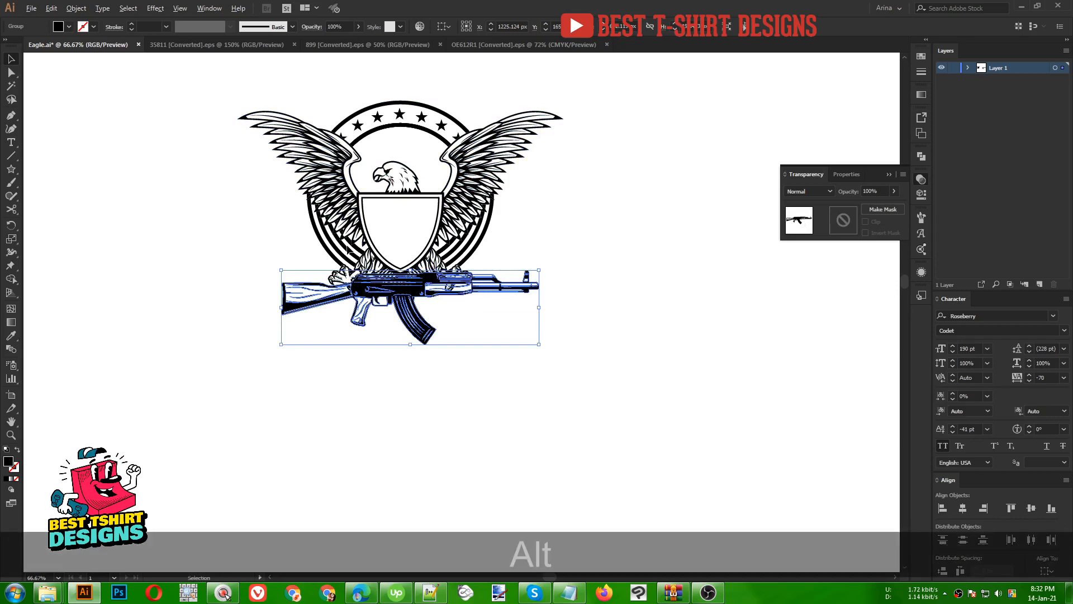
pyautogui.scroll(1, 347, 246)
pyautogui.scroll(2, 566, 443)
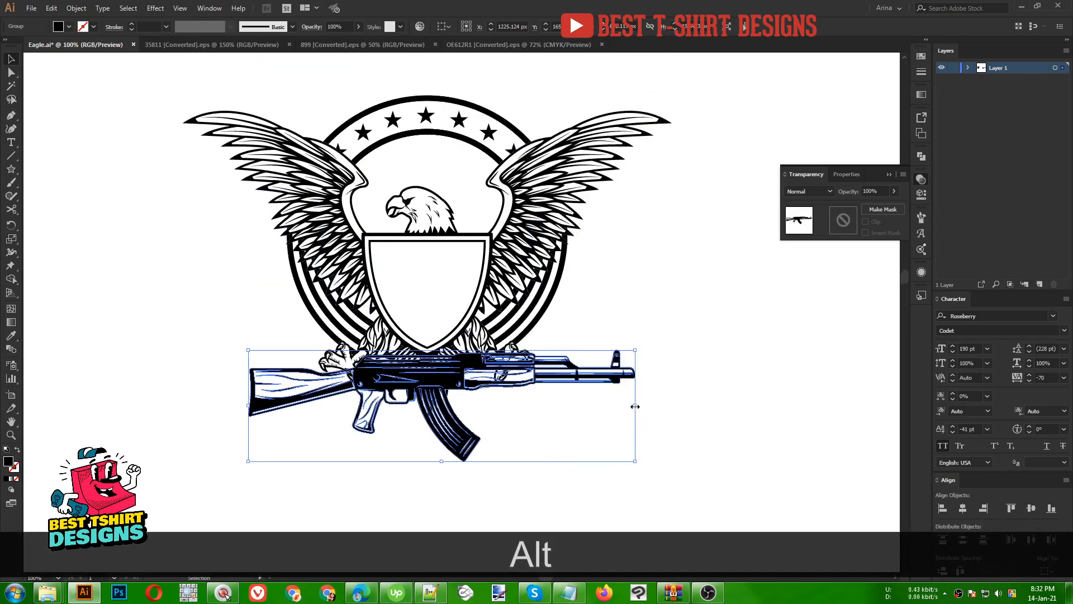
pyautogui.moveTo(635, 406); pyautogui.dragTo(614, 406)
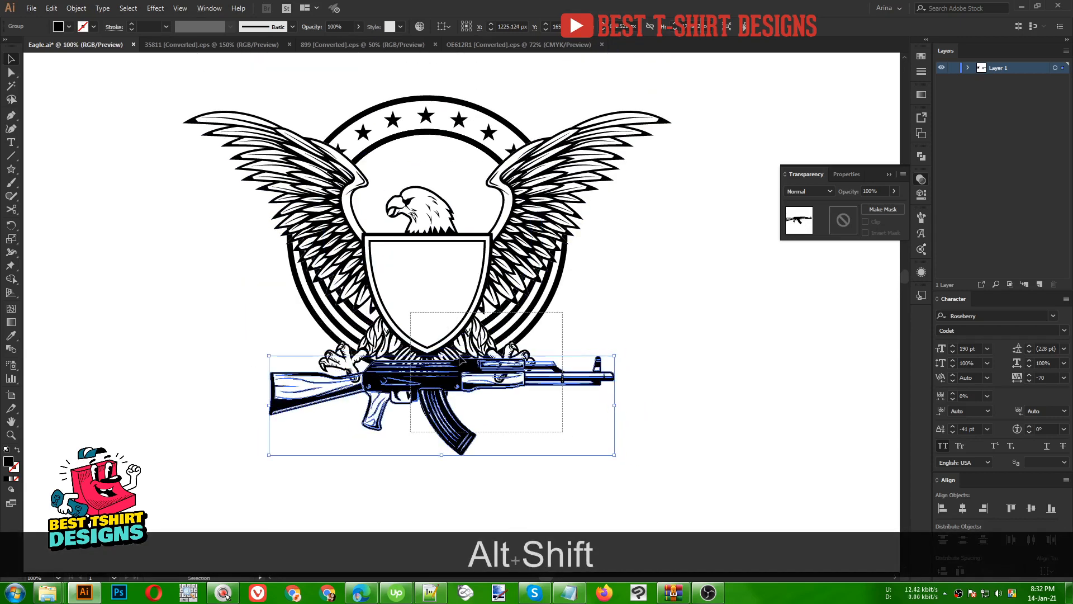
# Step: Align the rifle and the eagle emblem on their horizontal centres
pyautogui.moveTo(459, 356); pyautogui.dragTo(266, 149)
pyautogui.click(478, 26)
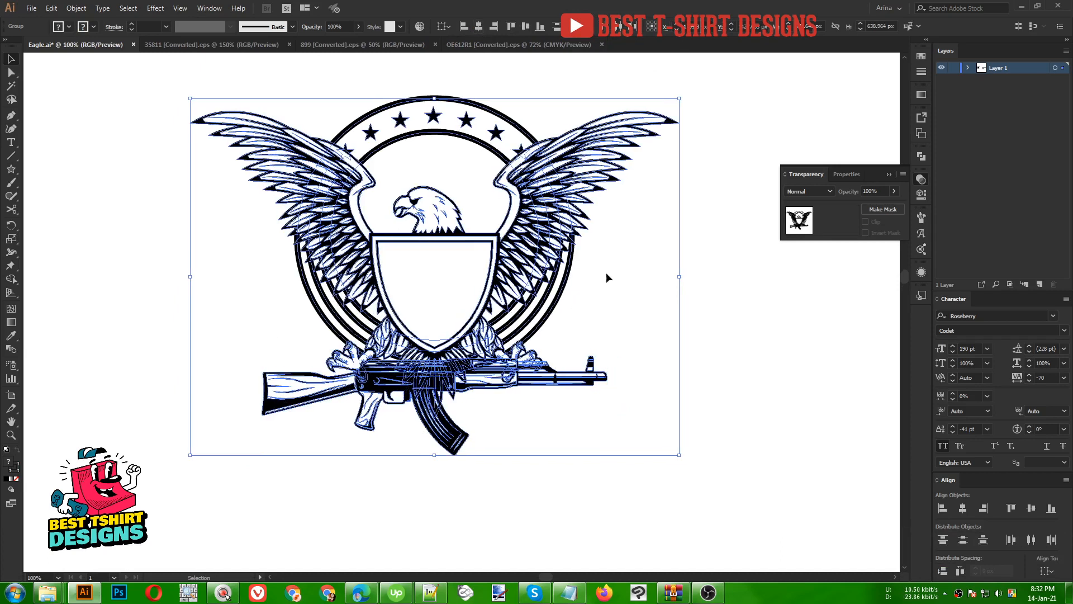
pyautogui.click(616, 277)
# Step: Nudge the rifle upward so it sits across the eagle's talons just under the shield
pyautogui.scroll(1, 589, 297)
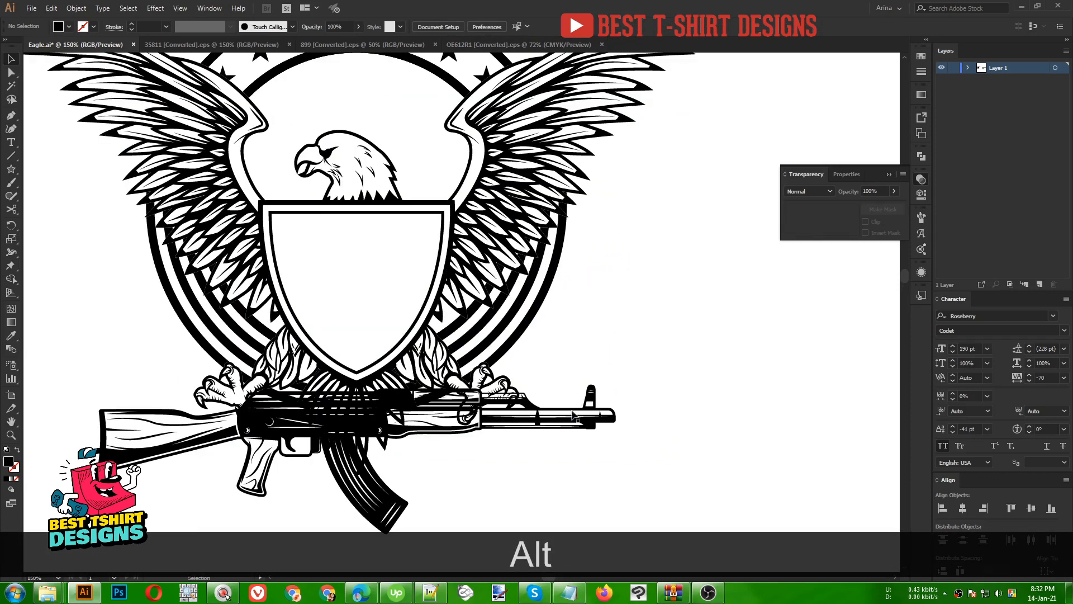
pyautogui.click(572, 415)
pyautogui.press('Up')
pyautogui.press('Up')
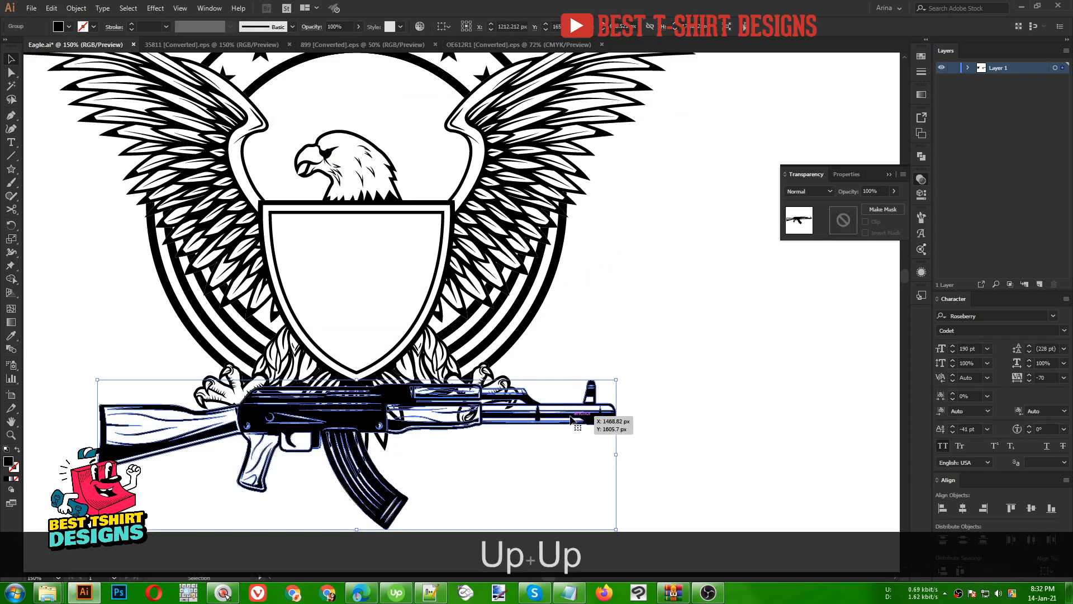
pyautogui.press('Up')
pyautogui.press('Up')
pyautogui.press('Up')
pyautogui.press('Down')
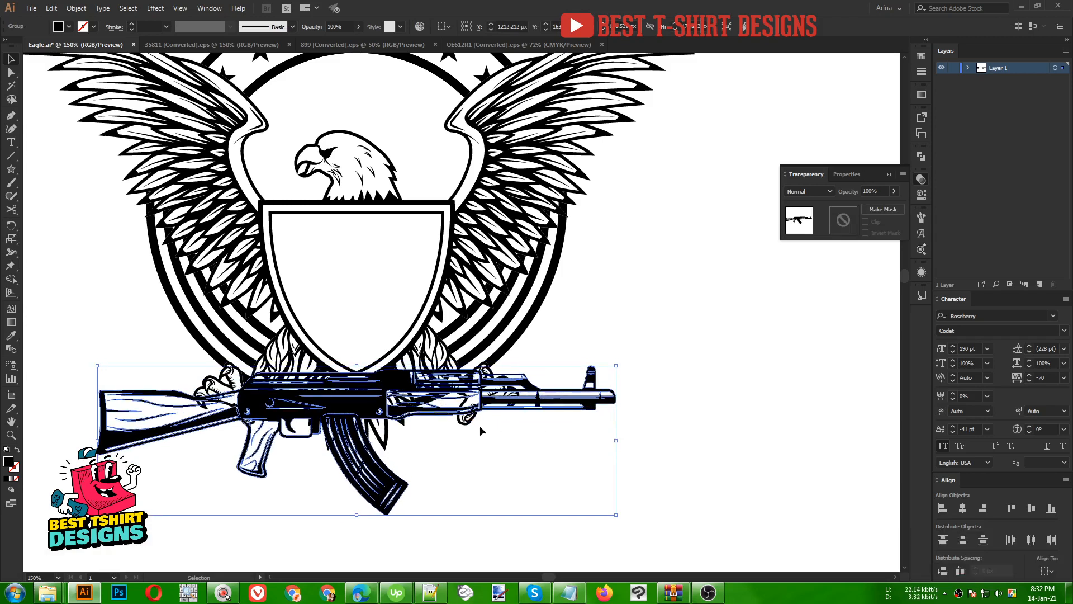
# Step: Recolour the rifle red and bring it in front of the eagle emblem, keeping its position
pyautogui.press('Up')
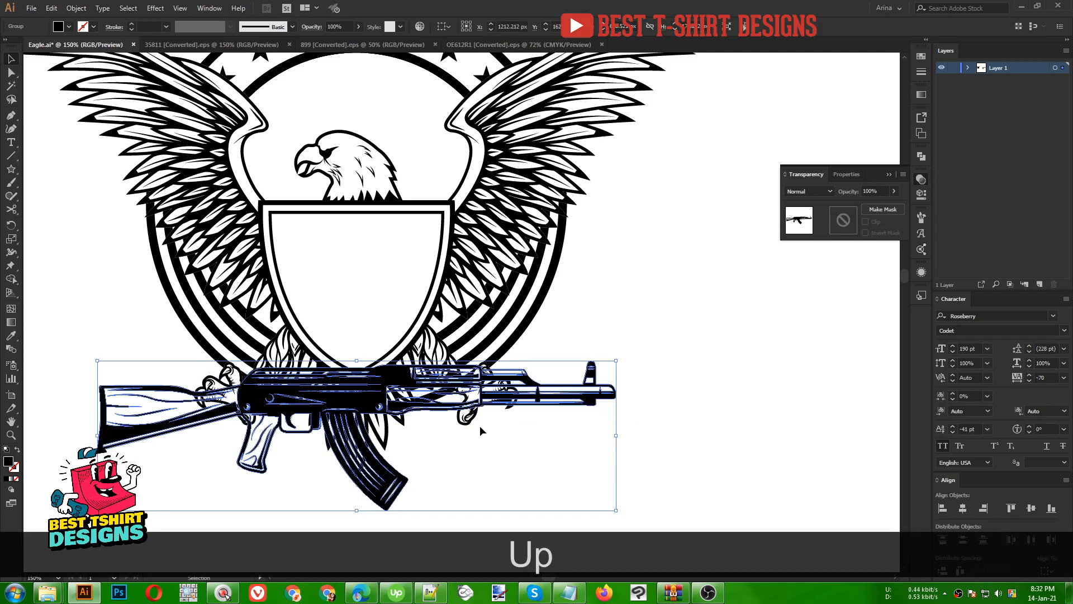
pyautogui.press('Down')
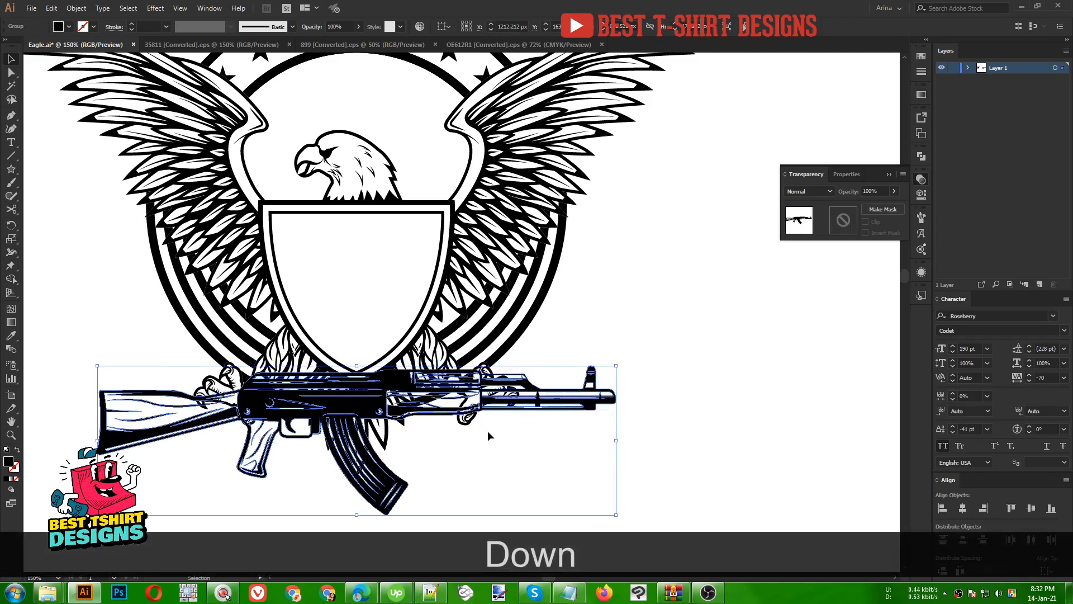
pyautogui.click(69, 27)
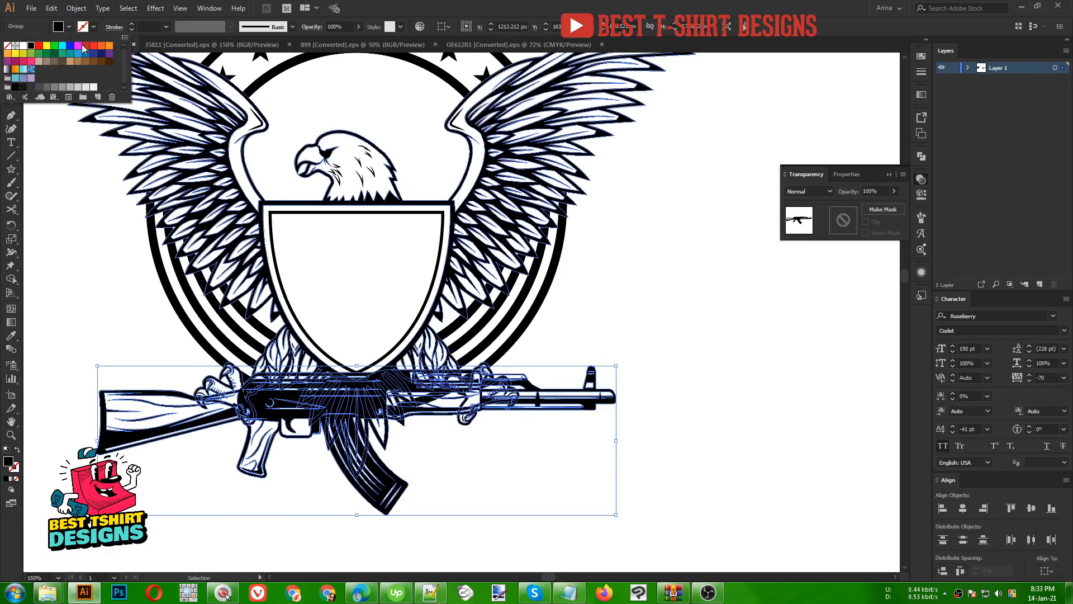
pyautogui.click(84, 46)
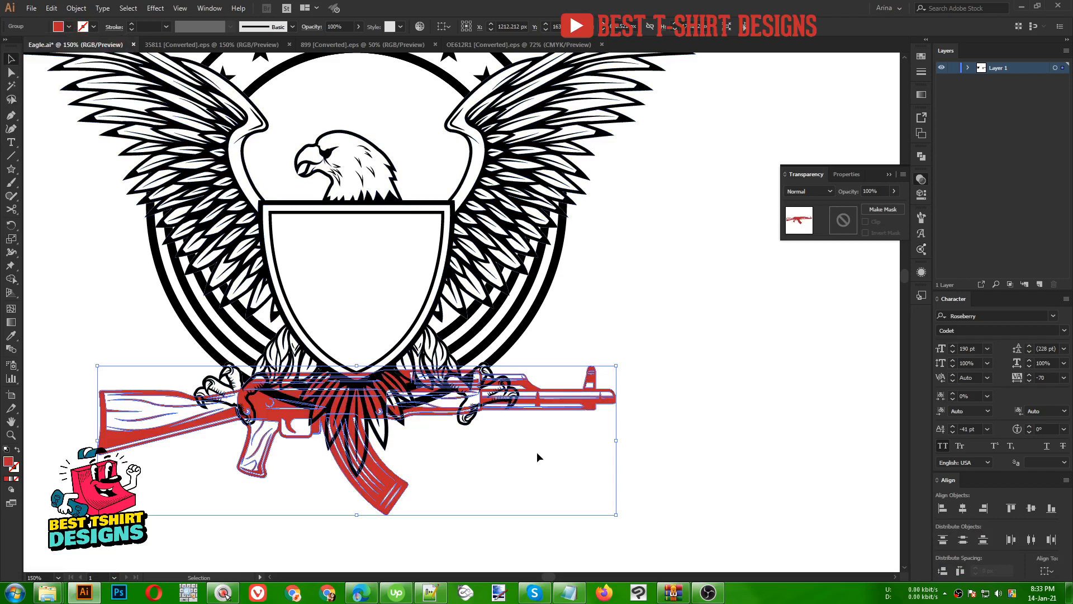
pyautogui.hotkey('ctrl', 'x')
pyautogui.hotkey('ctrl', 'f')
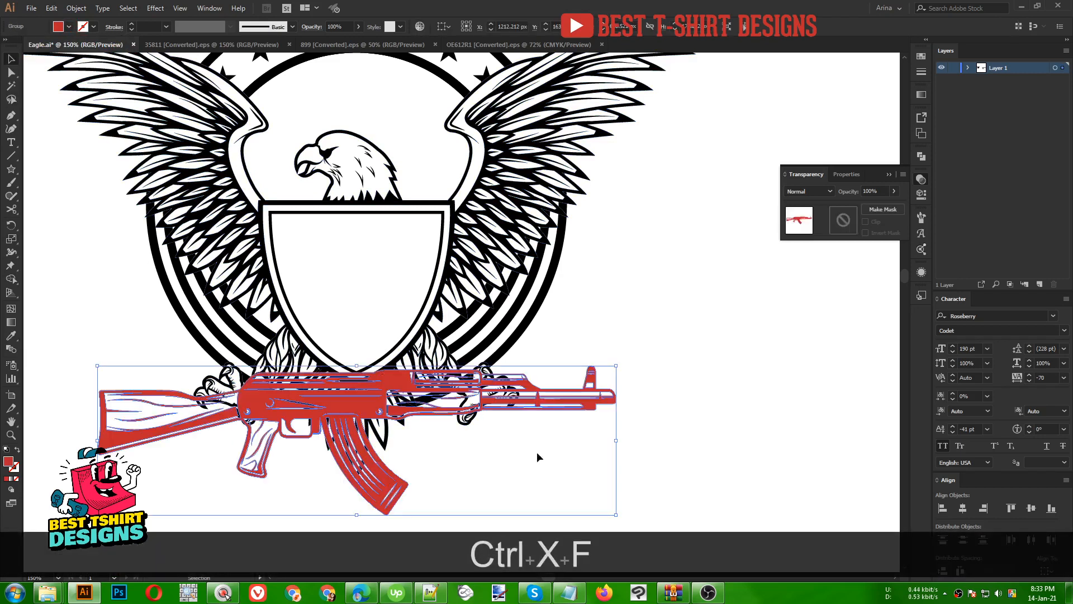
pyautogui.click(583, 311)
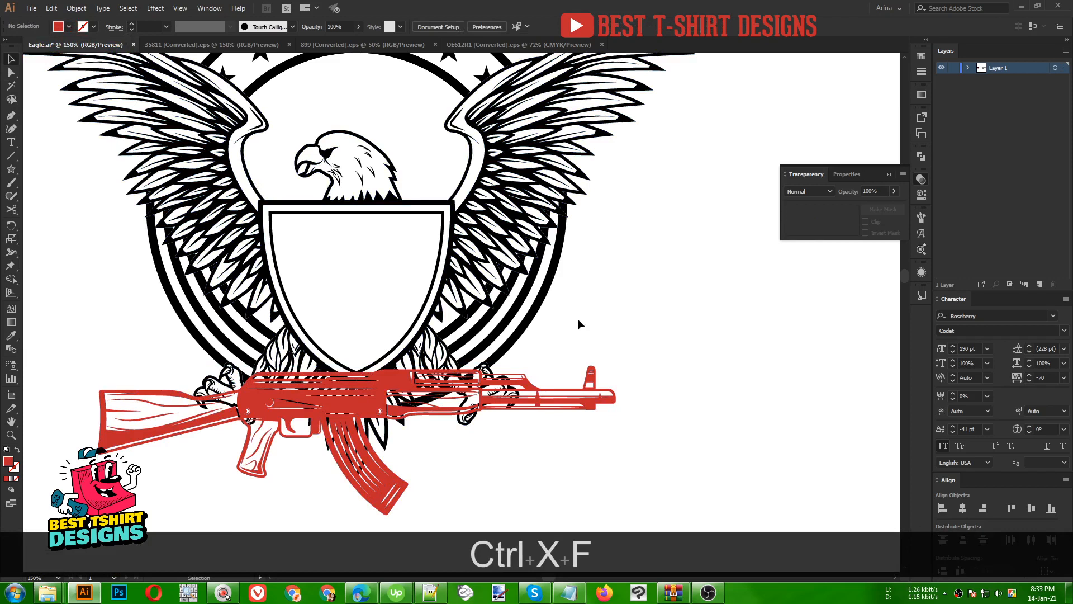
# Step: Nudge the red rifle slightly to the right and up across the eagle's talons
pyautogui.scroll(2, 180, 407)
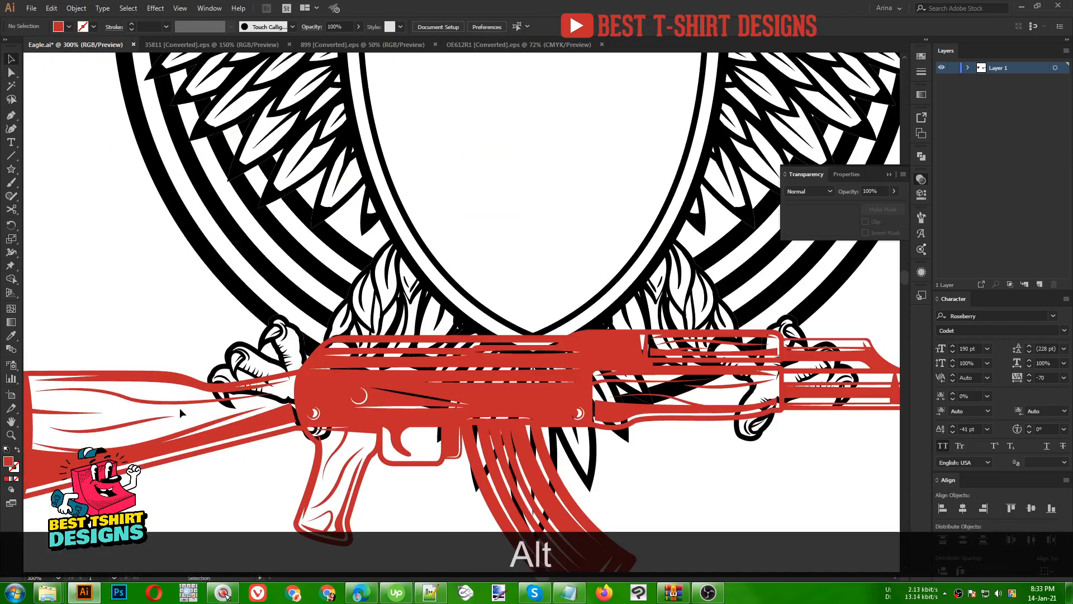
pyautogui.scroll(-1, 216, 397)
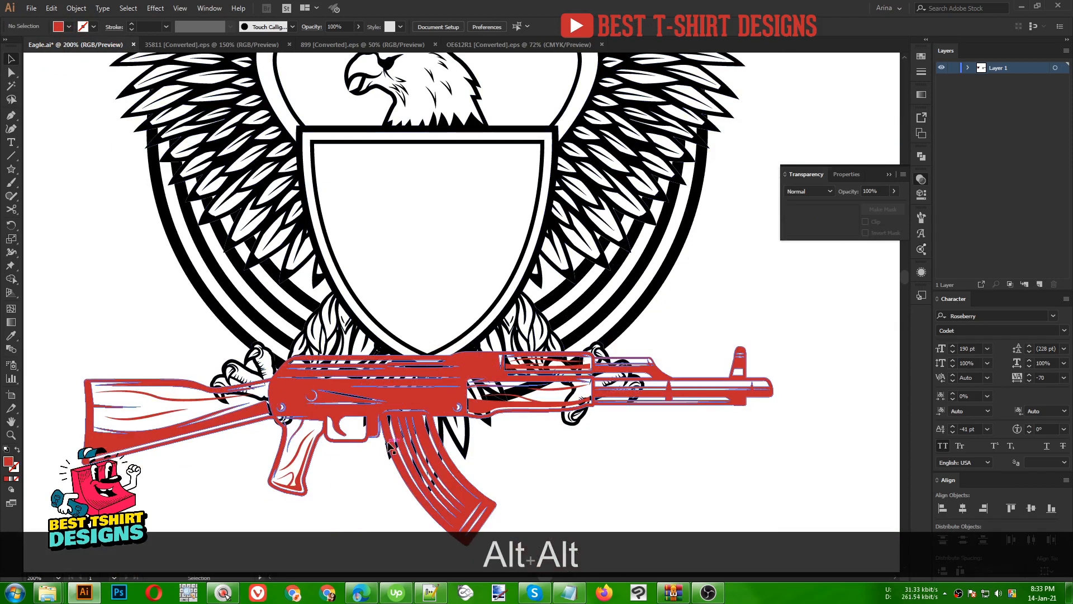
pyautogui.click(399, 472)
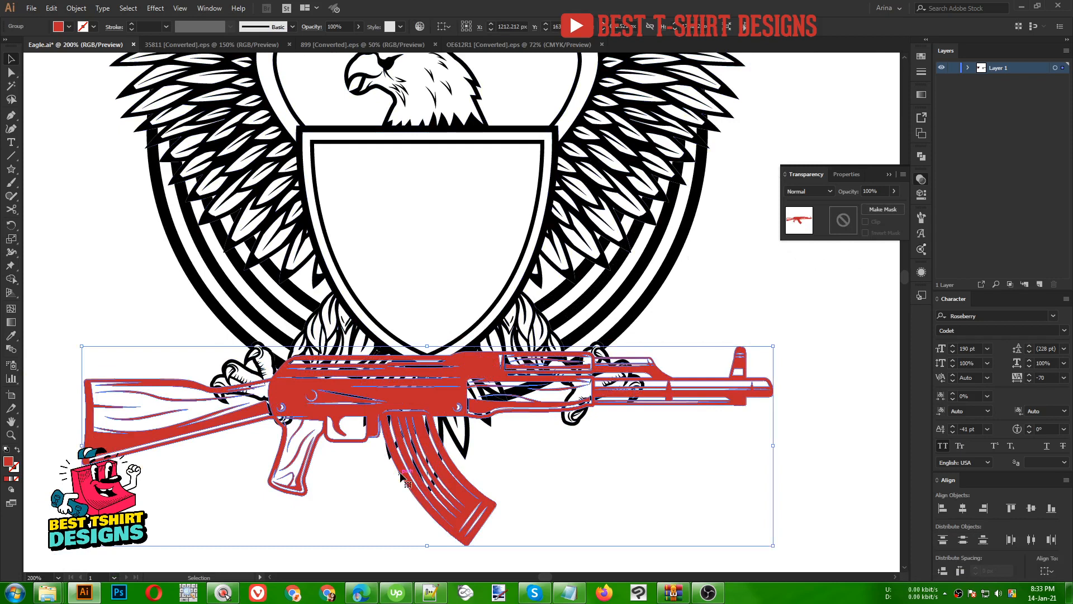
pyautogui.press('Right')
pyautogui.press('Right')
pyautogui.press('Up')
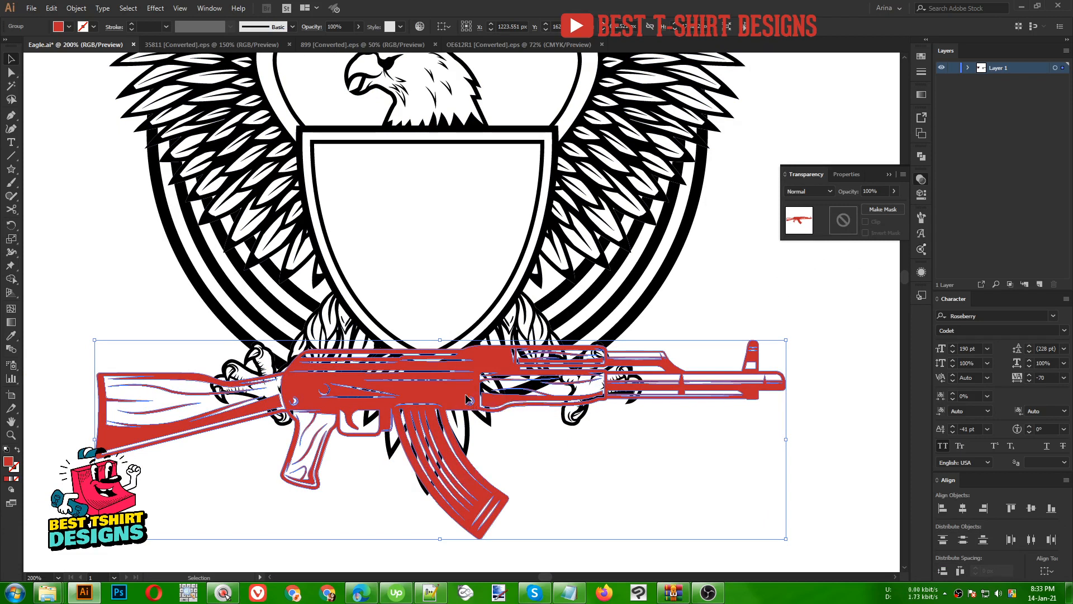
# Step: Isolate the rifle group and shift the anchor points of its handguard and barrel left to shorten the rifle, then exit isolation
pyautogui.doubleClick(480, 408)
pyautogui.press('space')
pyautogui.moveTo(601, 430); pyautogui.dragTo(469, 423)
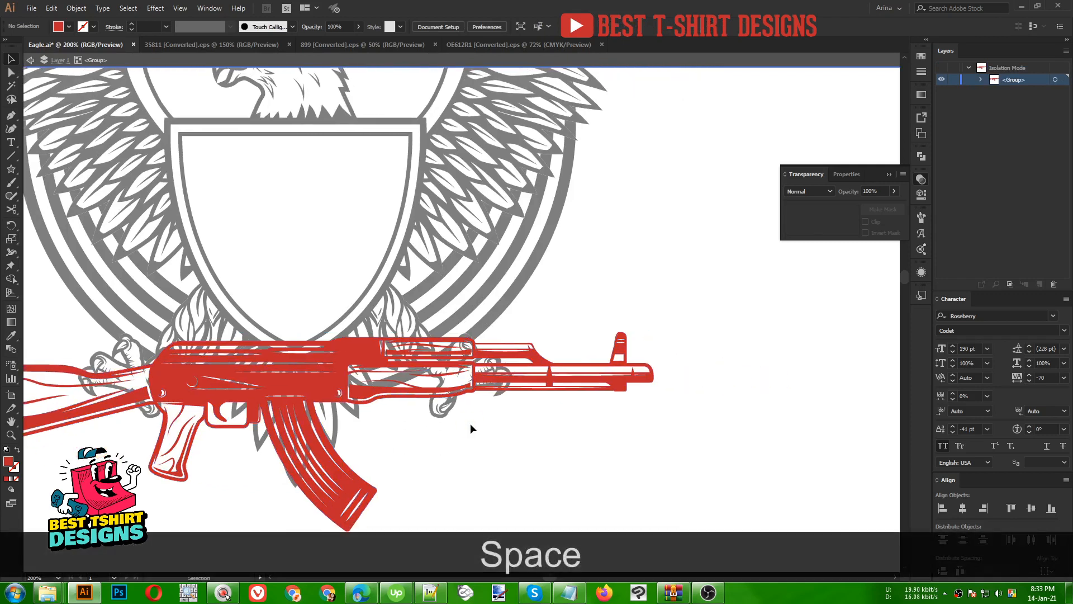
pyautogui.click(12, 77)
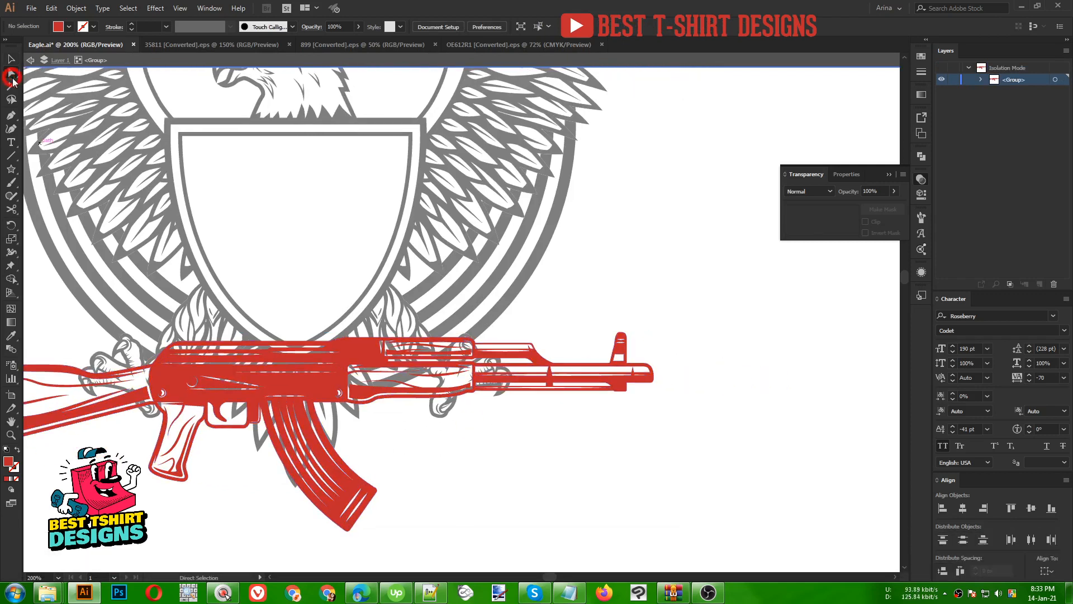
pyautogui.moveTo(696, 313); pyautogui.dragTo(404, 423)
pyautogui.press('Left')
pyautogui.press('Left')
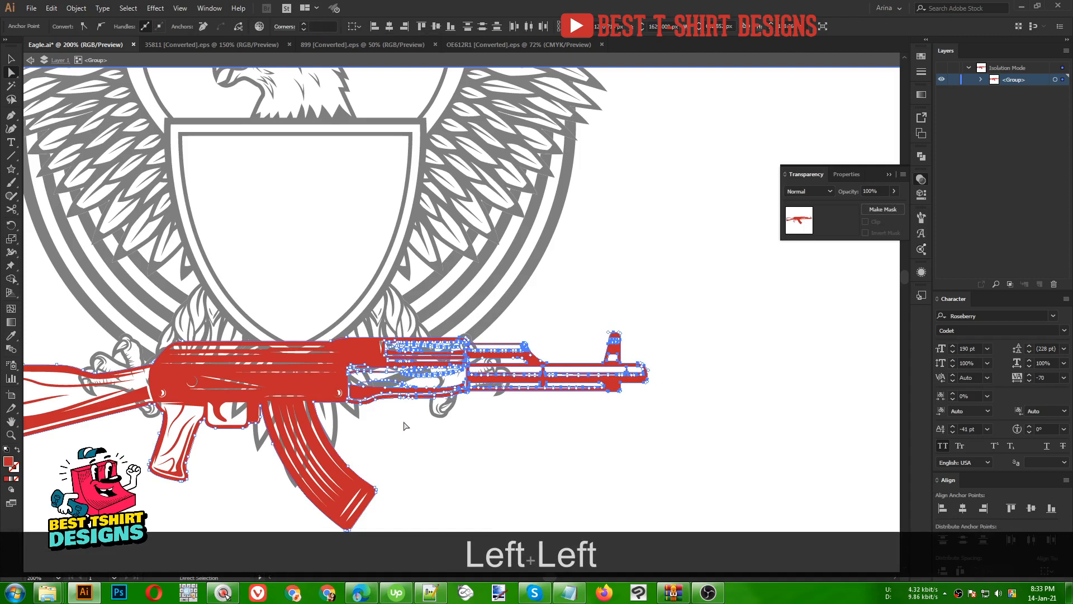
pyautogui.press('Left')
pyautogui.press('Left')
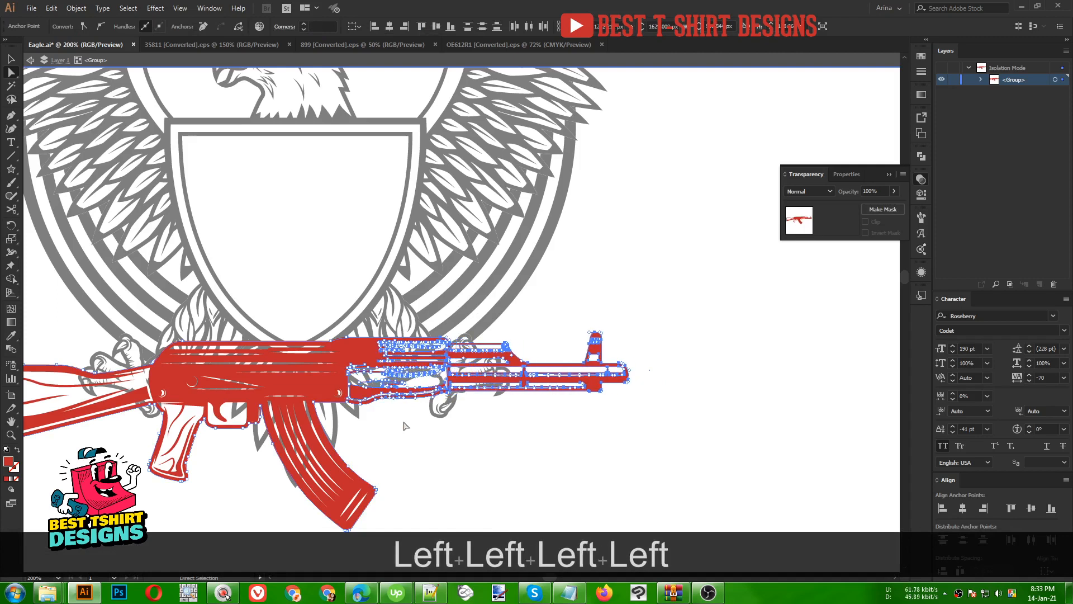
pyautogui.press('v')
pyautogui.click(531, 444)
pyautogui.keyDown('alt'); pyautogui.scroll(-2, 548, 449); pyautogui.keyUp('alt')
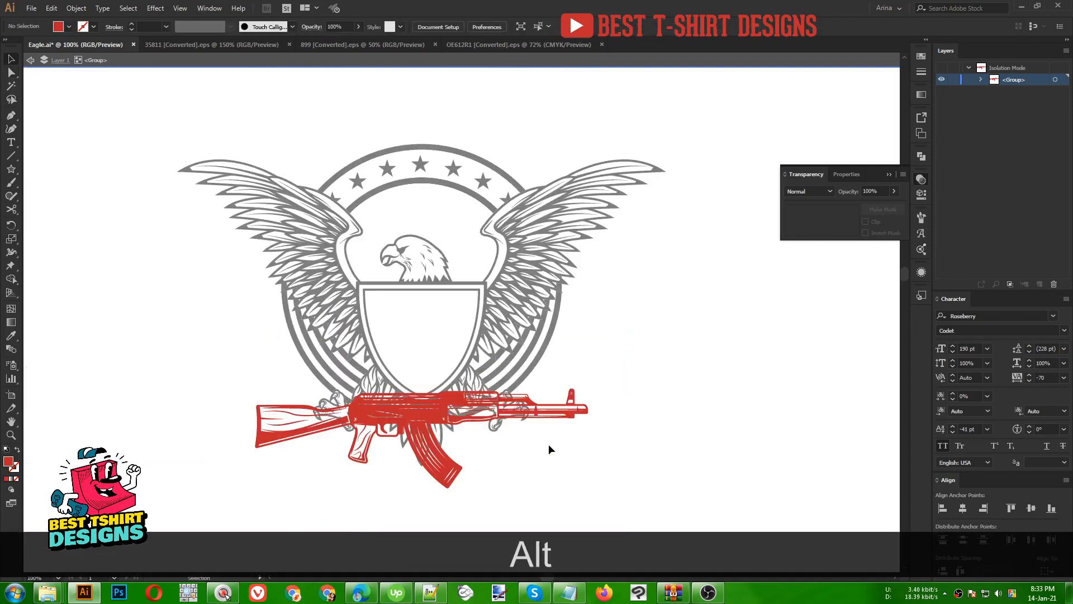
pyautogui.doubleClick(545, 455)
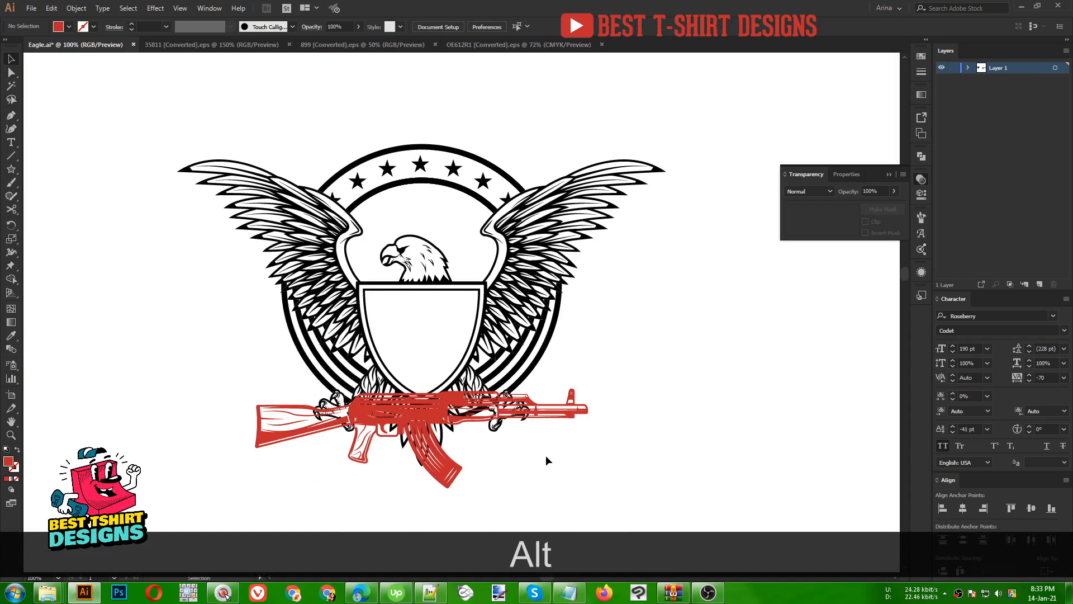
# Step: Add an opacity mask to the rifle with Clip turned off and work inside the mask
pyautogui.keyDown('alt'); pyautogui.scroll(4, 324, 427); pyautogui.keyUp('alt')
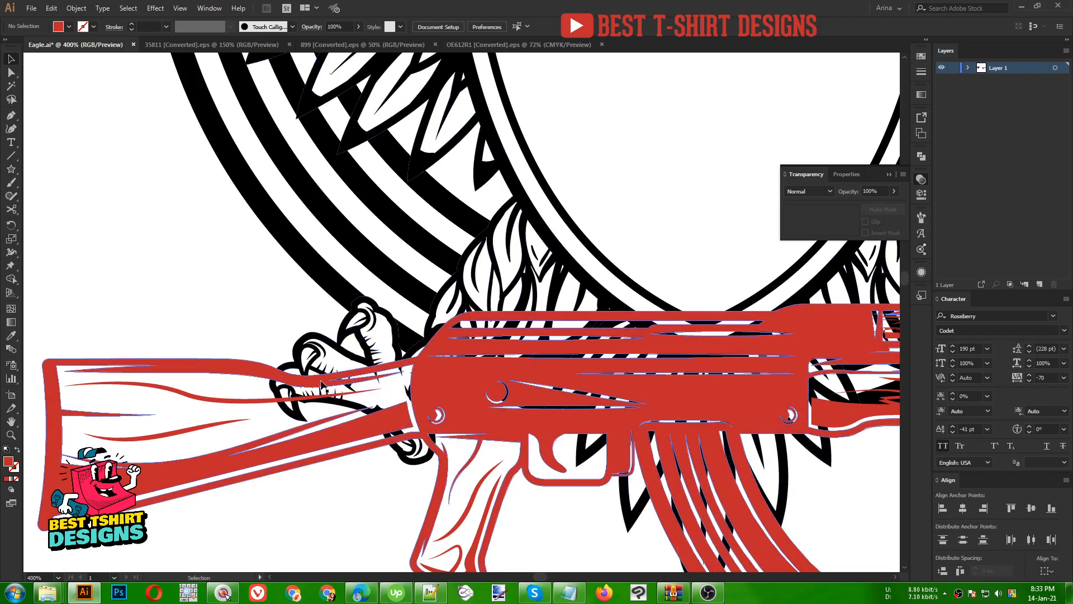
pyautogui.keyDown('alt'); pyautogui.scroll(-1, 207, 358); pyautogui.keyUp('alt')
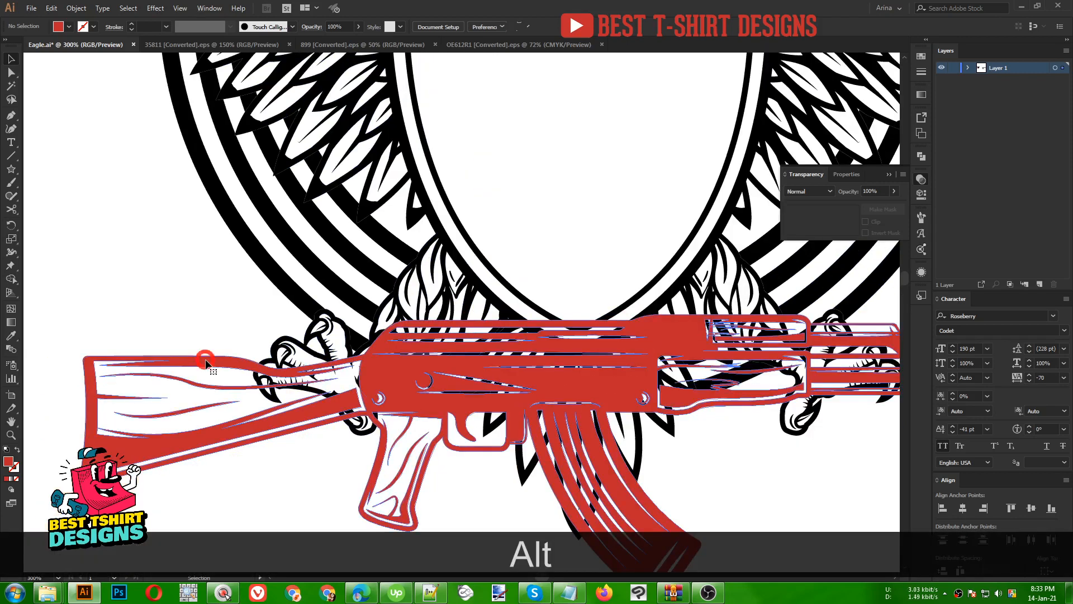
pyautogui.click(206, 364)
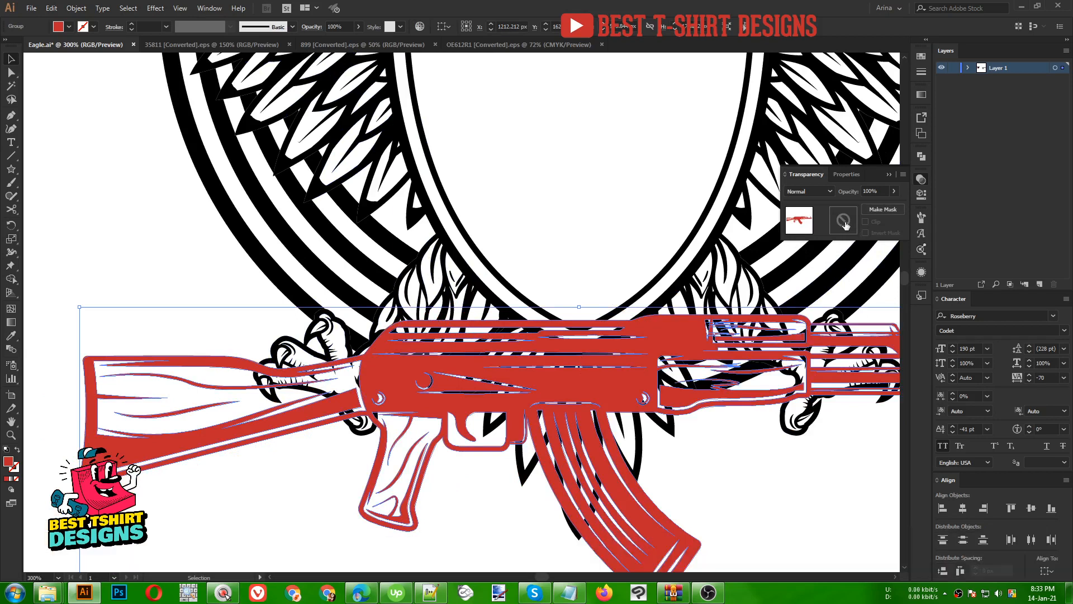
pyautogui.click(883, 209)
pyautogui.click(873, 223)
pyautogui.press('space')
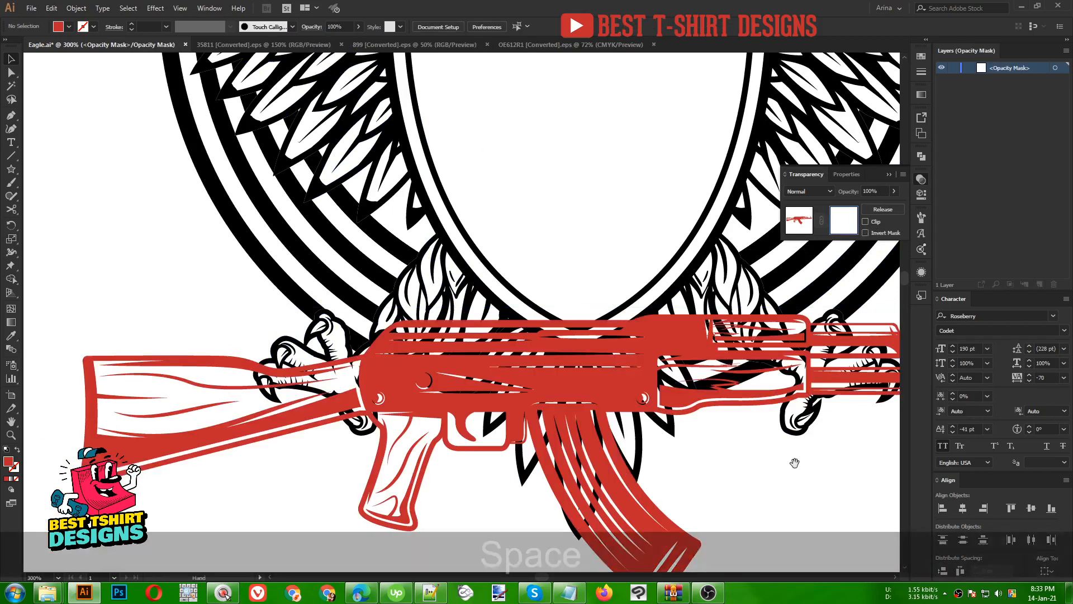
# Step: Set the fill to black and trace the uppermost claw of the right talon with the Pencil tool inside the opacity mask
pyautogui.moveTo(726, 463); pyautogui.dragTo(461, 363)
pyautogui.keyDown('alt'); pyautogui.scroll(2, 470, 302); pyautogui.keyUp('alt')
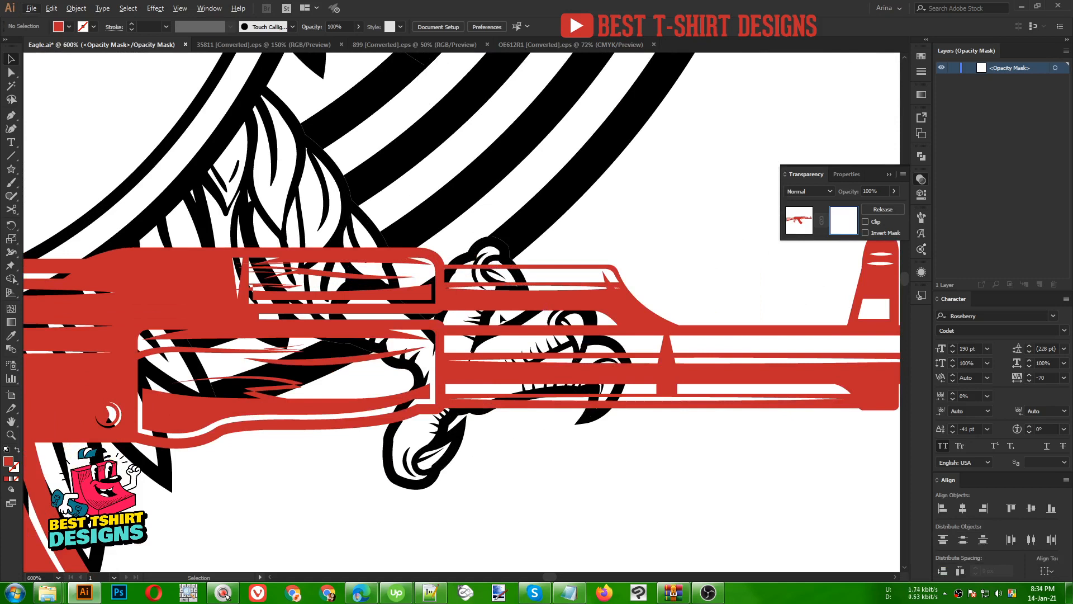
pyautogui.keyDown('alt'); pyautogui.scroll(2, 530, 317); pyautogui.keyUp('alt')
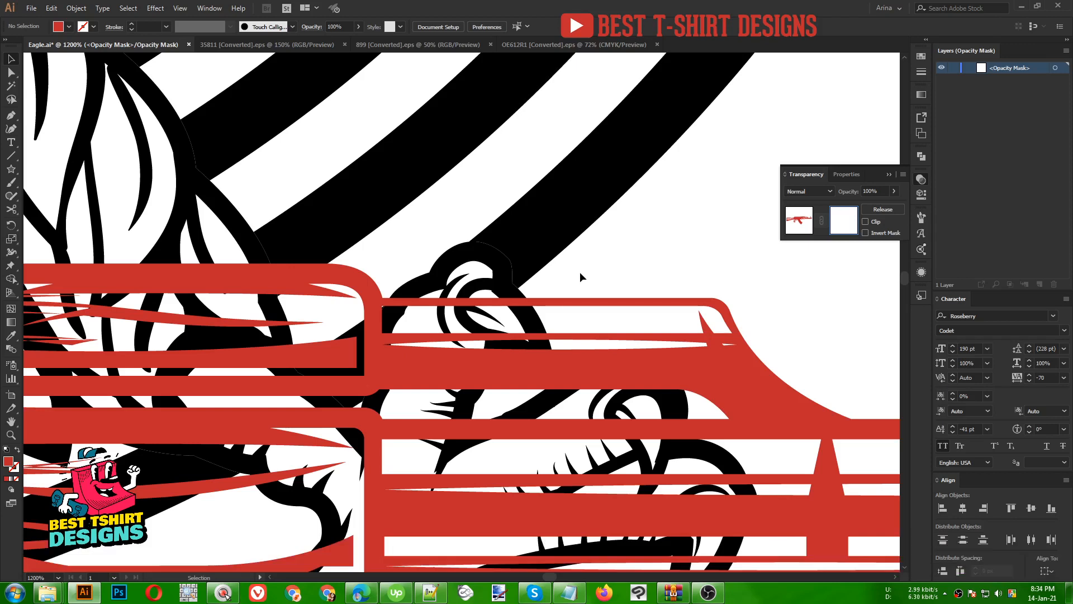
pyautogui.press('n')
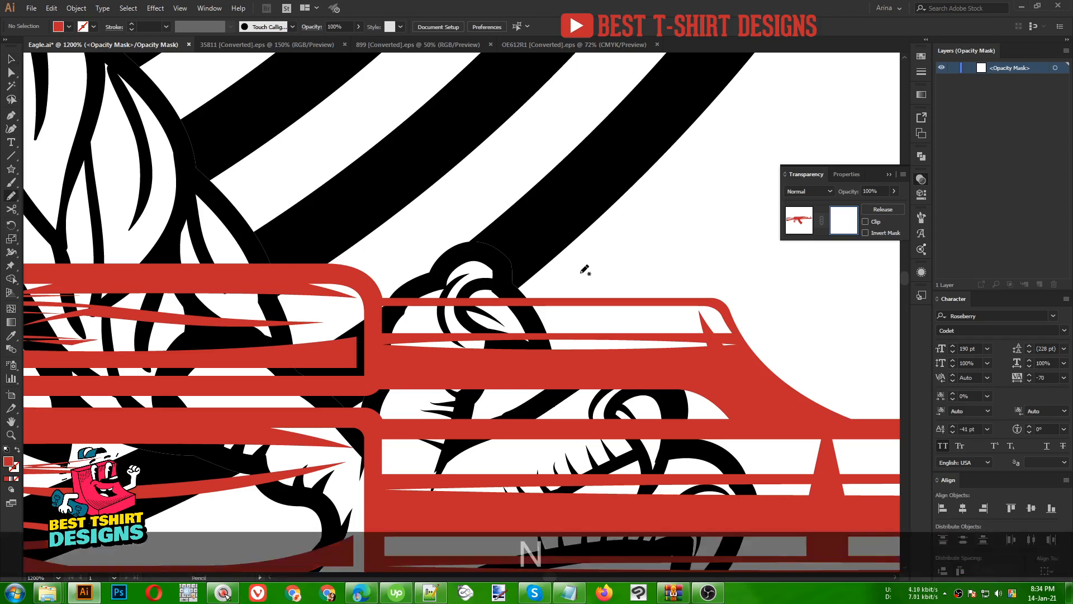
pyautogui.click(70, 27)
pyautogui.click(31, 46)
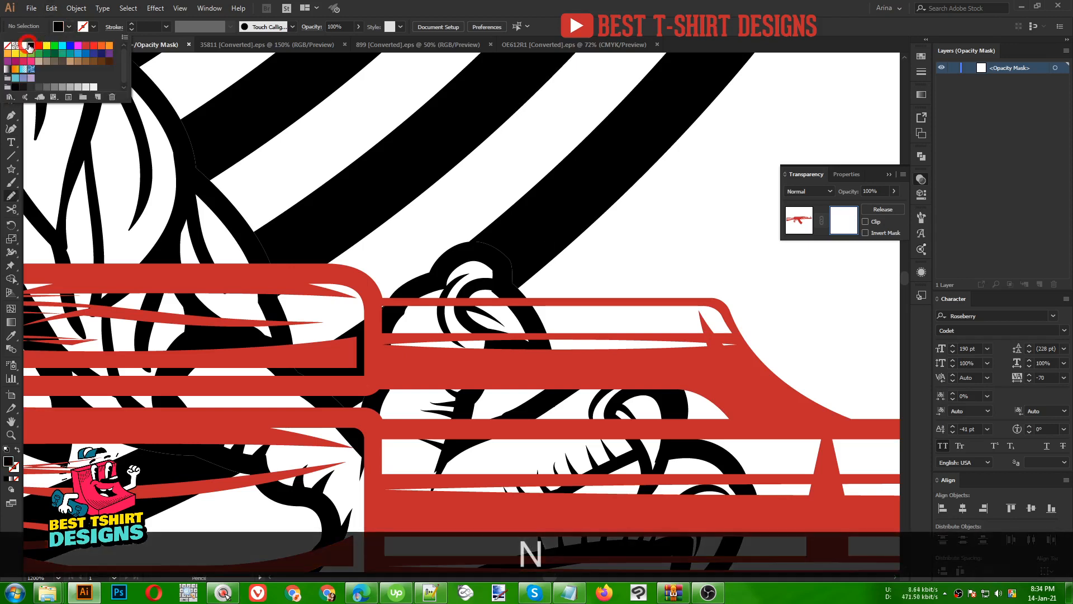
pyautogui.click(565, 269)
pyautogui.scroll(1, 532, 320)
pyautogui.moveTo(494, 275)
pyautogui.mouseDown()
pyautogui.moveTo(546, 362)
pyautogui.moveTo(478, 342)
pyautogui.moveTo(447, 315)
pyautogui.moveTo(444, 274)
pyautogui.moveTo(498, 270)
pyautogui.moveTo(508, 281)
pyautogui.mouseUp()
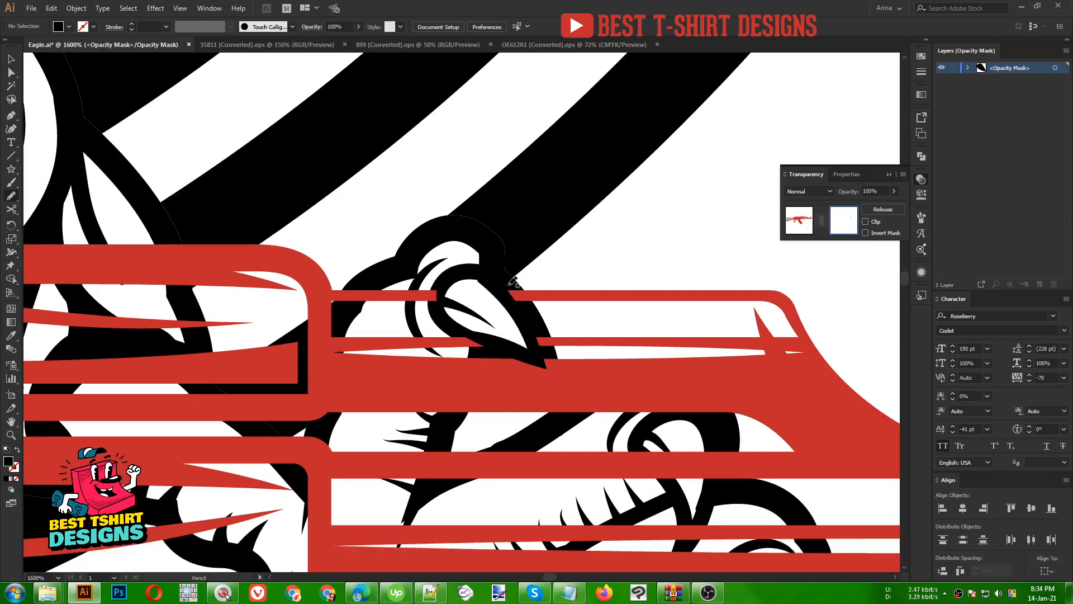
pyautogui.press('v')
pyautogui.scroll(-1, 565, 274)
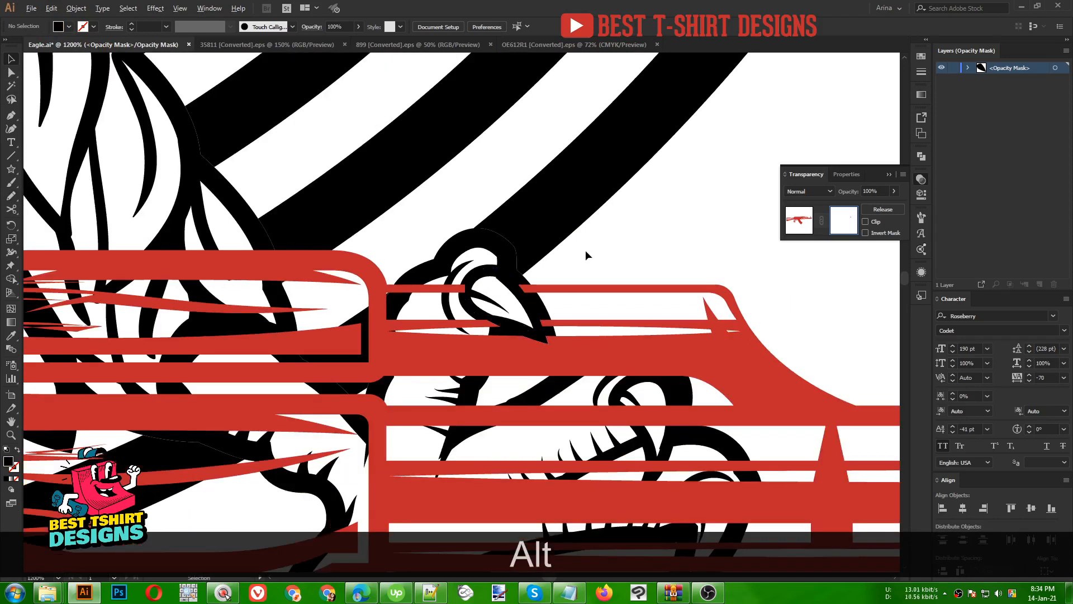
pyautogui.scroll(-2, 585, 249)
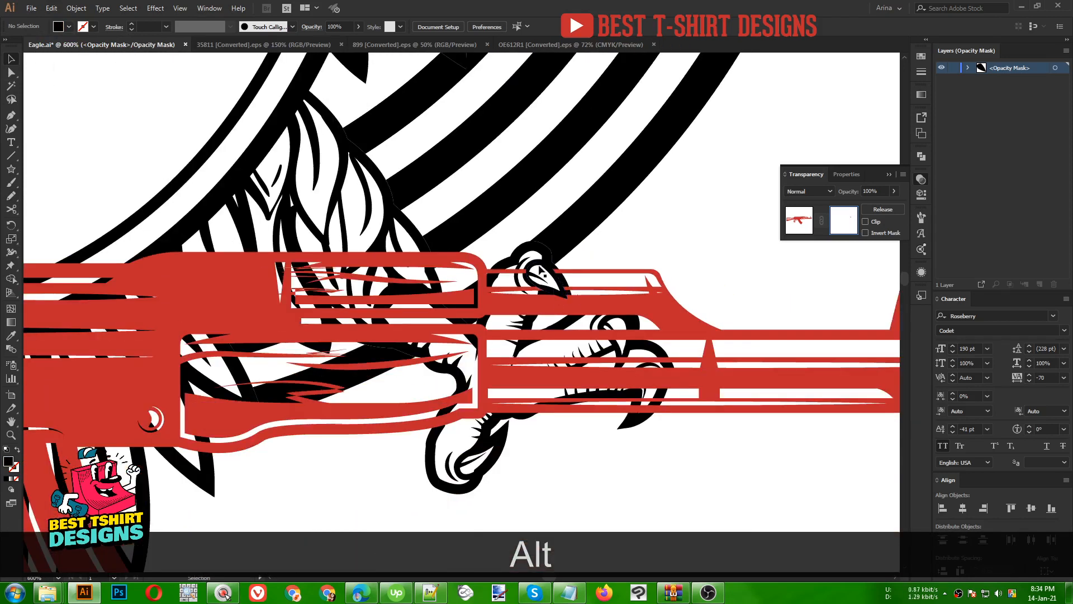
# Step: Try a second black Pencil shape around the base of the uppermost right claw in the mask, and undo it
pyautogui.press('alt')
pyautogui.scroll(3, 537, 274)
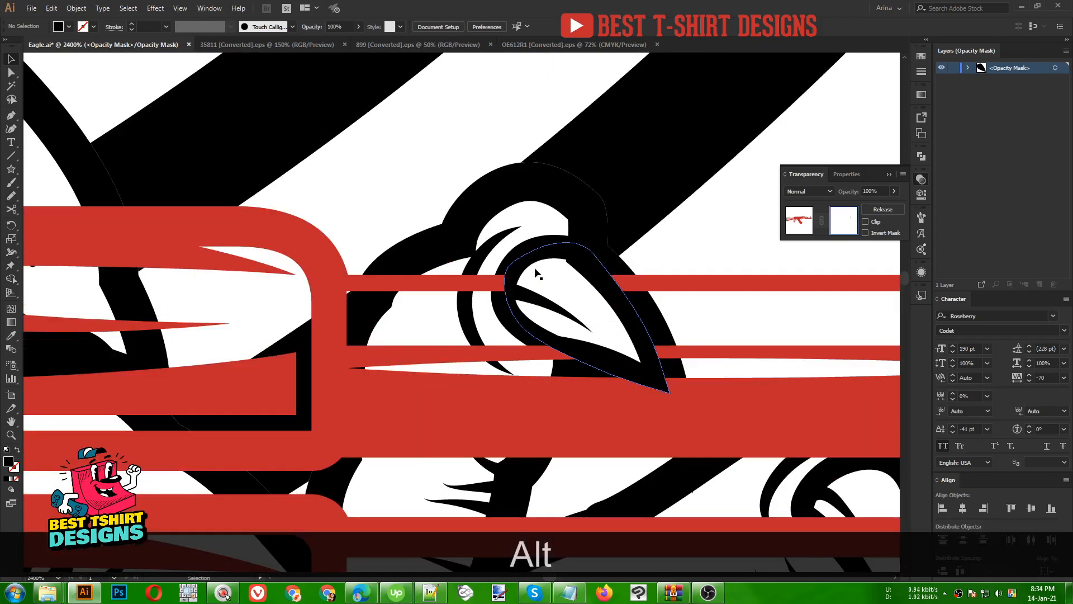
pyautogui.press('n')
pyautogui.moveTo(473, 267)
pyautogui.mouseDown()
pyautogui.moveTo(469, 327)
pyautogui.moveTo(491, 357)
pyautogui.moveTo(540, 374)
pyautogui.moveTo(596, 366)
pyautogui.moveTo(525, 246)
pyautogui.moveTo(473, 262)
pyautogui.mouseUp()
pyautogui.scroll(-2, 510, 241)
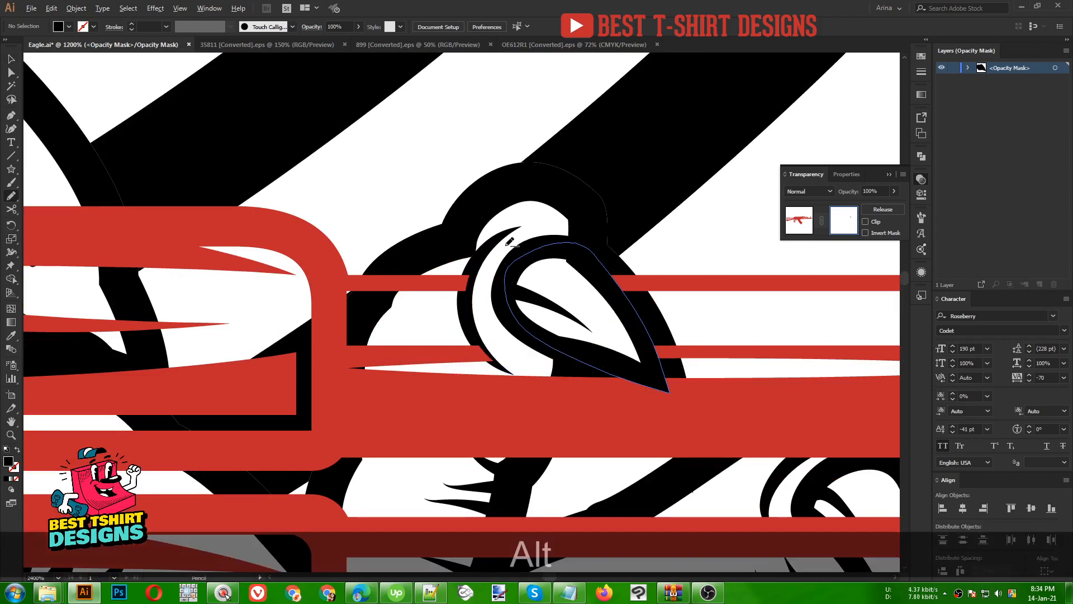
pyautogui.scroll(-2, 510, 242)
pyautogui.hotkey('ctrl', 'z')
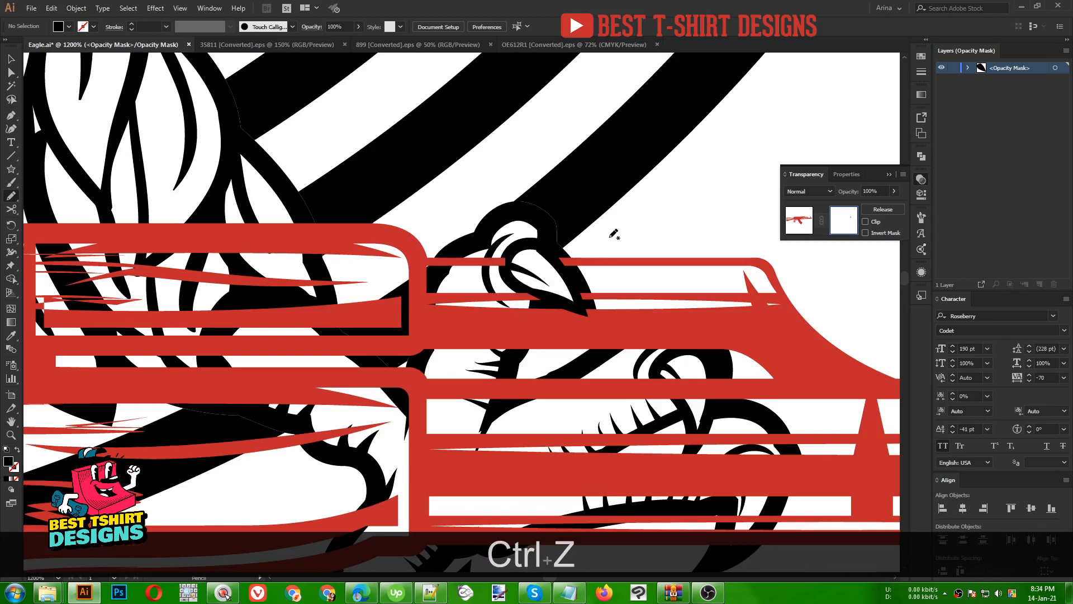
# Step: Delete all the shapes drawn in the rifle's opacity mask
pyautogui.press('v')
pyautogui.scroll(-1, 510, 152)
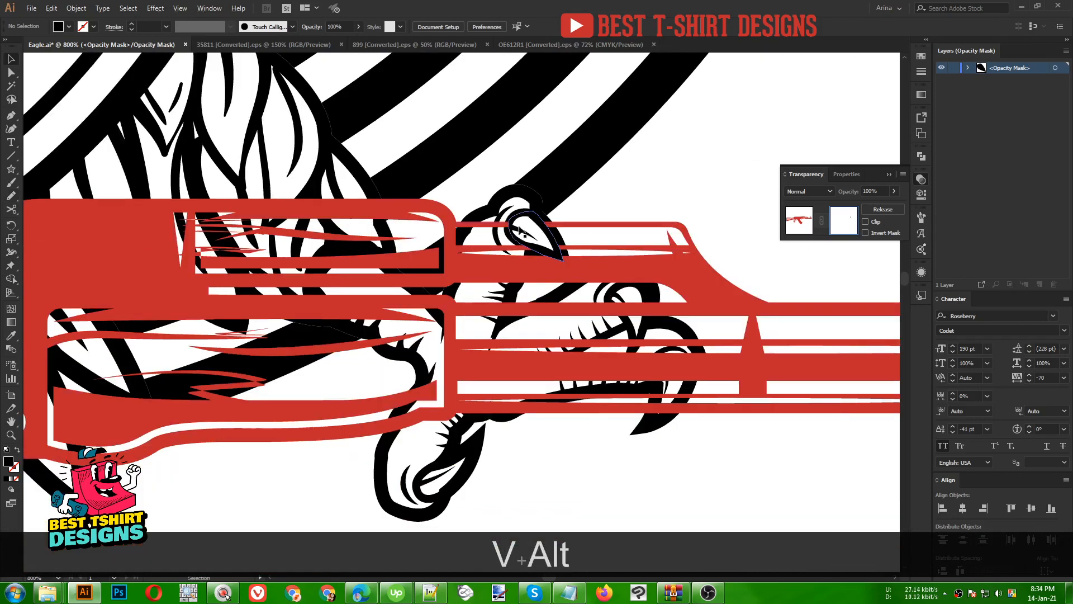
pyautogui.scroll(-1, 537, 229)
pyautogui.scroll(-2, 657, 385)
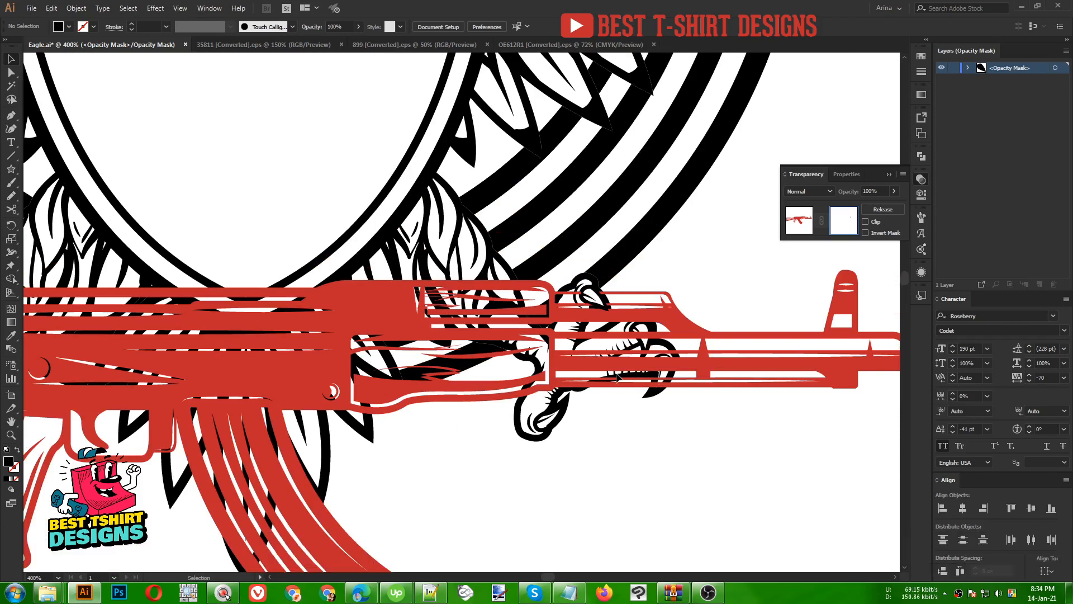
pyautogui.hotkey('ctrl', 'a')
pyautogui.press('Delete')
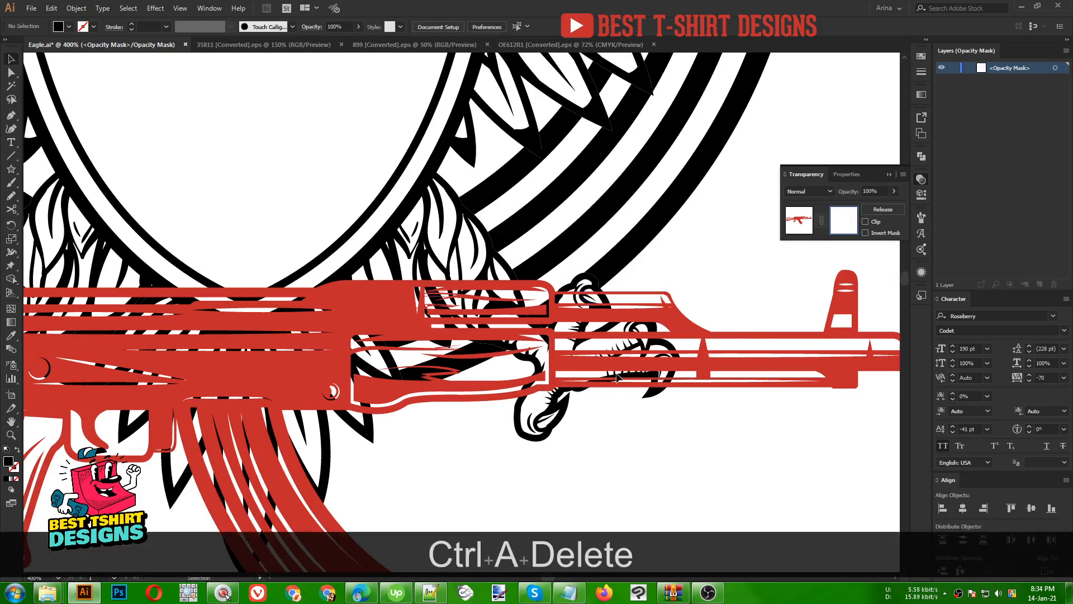
# Step: Leave the opacity mask for the rifle artwork and nudge the rifle downward against the talons
pyautogui.click(793, 222)
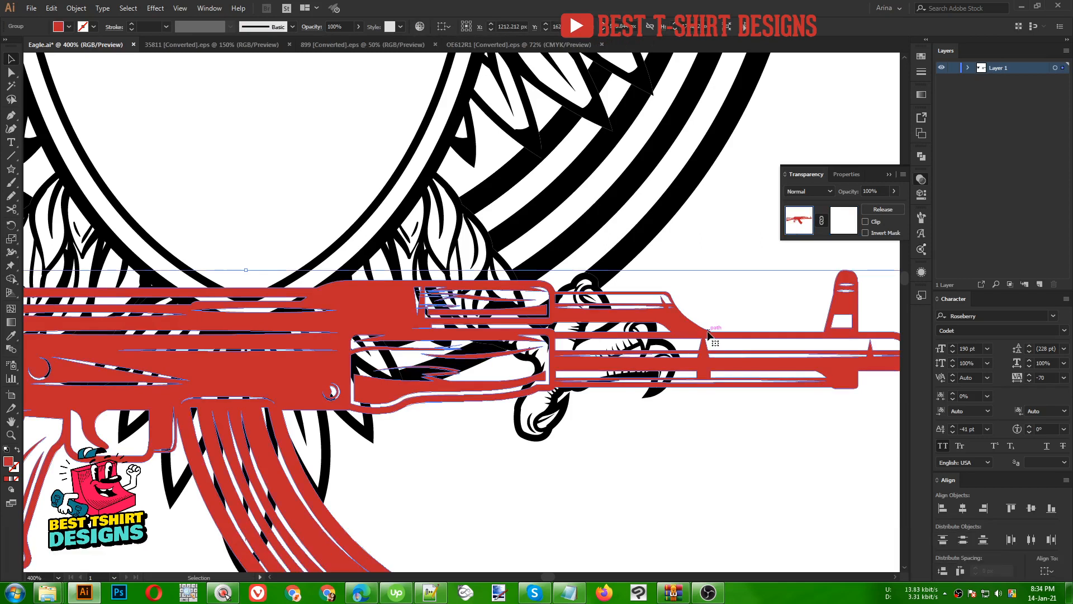
pyautogui.press('Down')
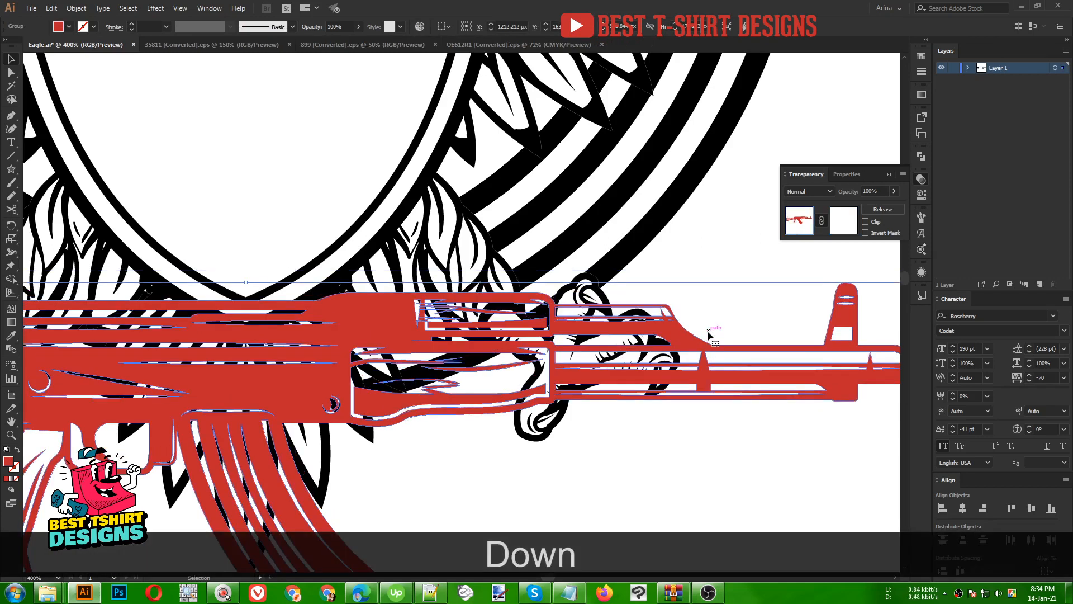
# Step: Shrink the rifle slightly about its centre and nudge it vertically to fit the eagle's talons
pyautogui.press('Down')
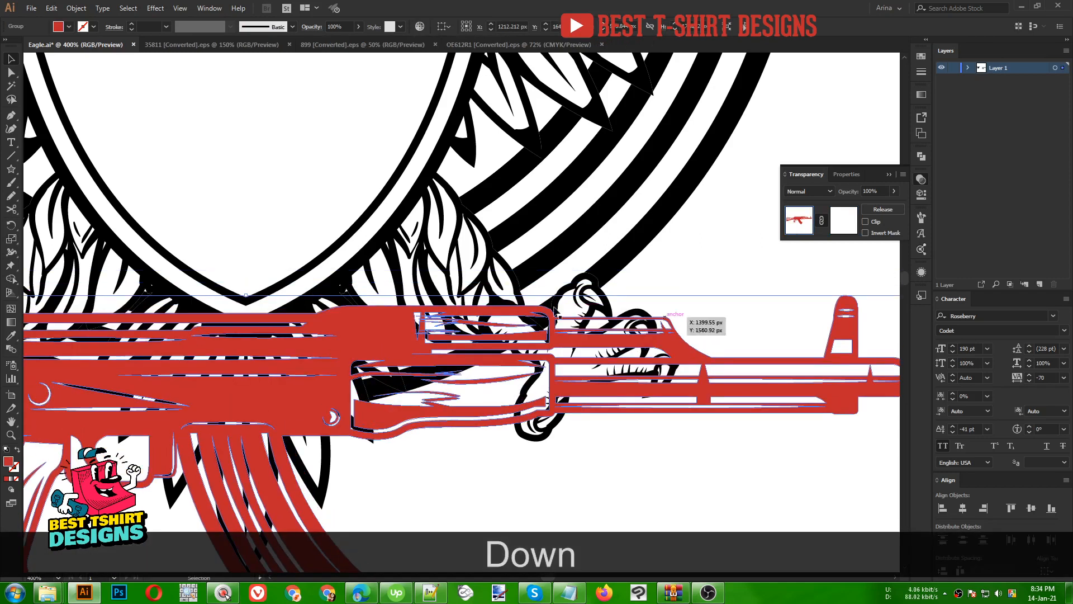
pyautogui.keyDown('shift'); pyautogui.click(354, 300); pyautogui.keyUp('shift')
pyautogui.keyDown('shift'); pyautogui.click(355, 301); pyautogui.keyUp('shift')
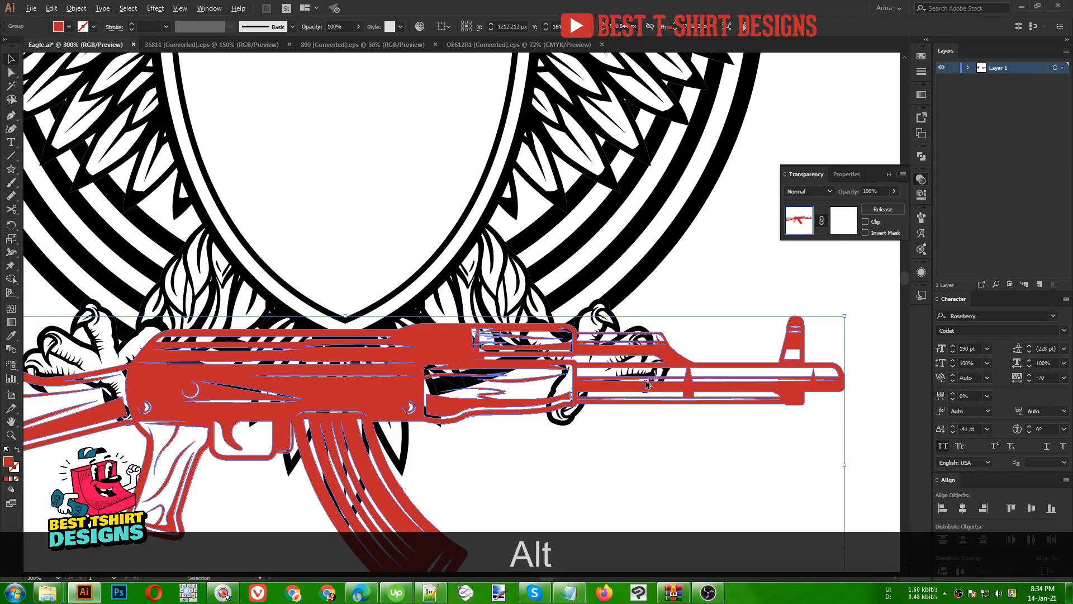
pyautogui.scroll(-1, 647, 389)
pyautogui.moveTo(844, 464); pyautogui.dragTo(827, 464)
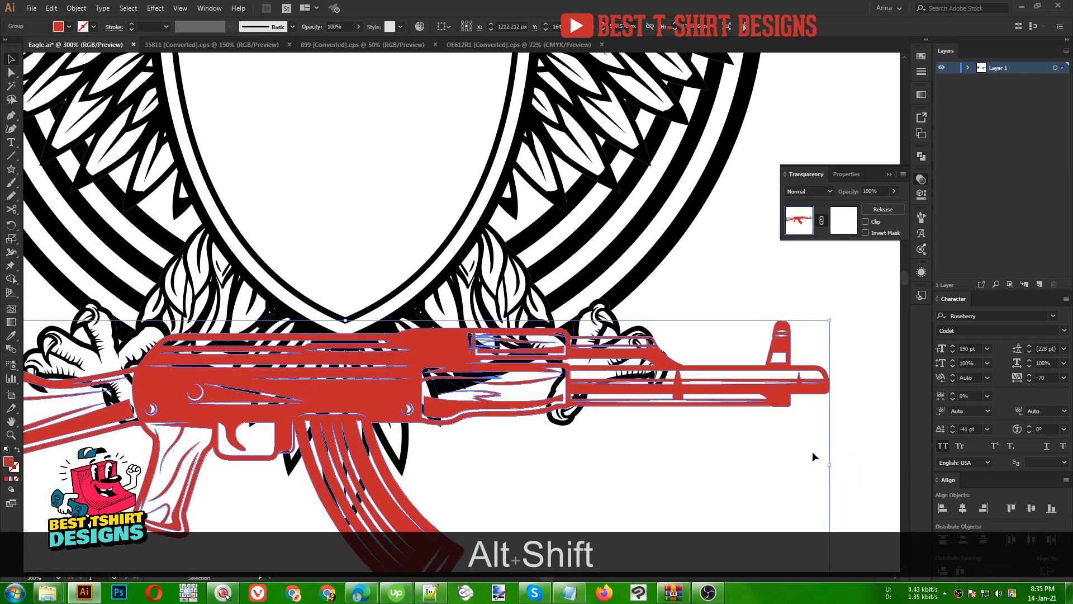
pyautogui.scroll(-1, 739, 407)
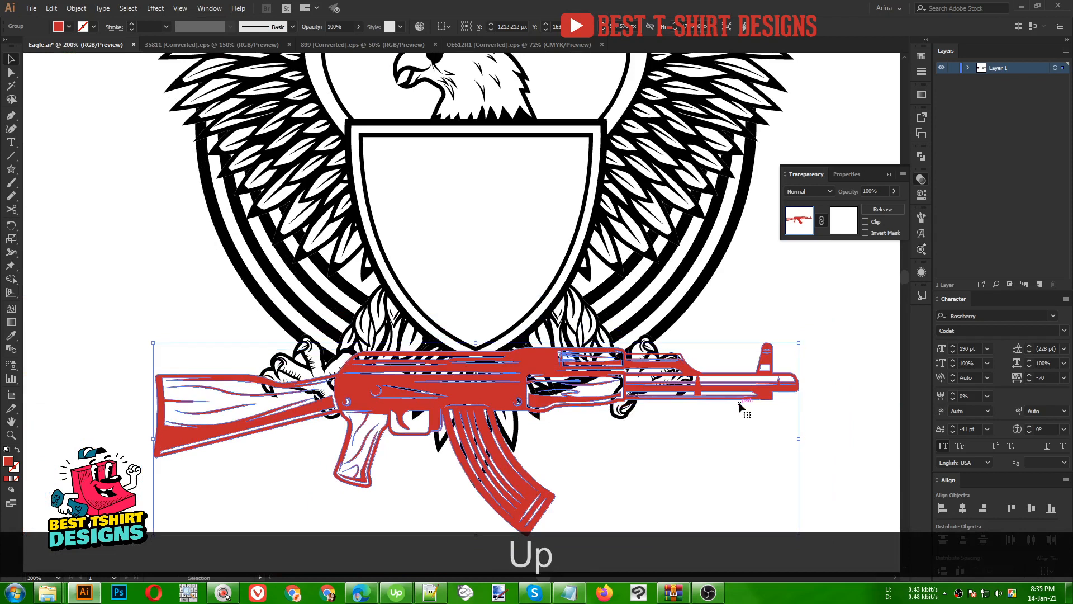
pyautogui.press('Down')
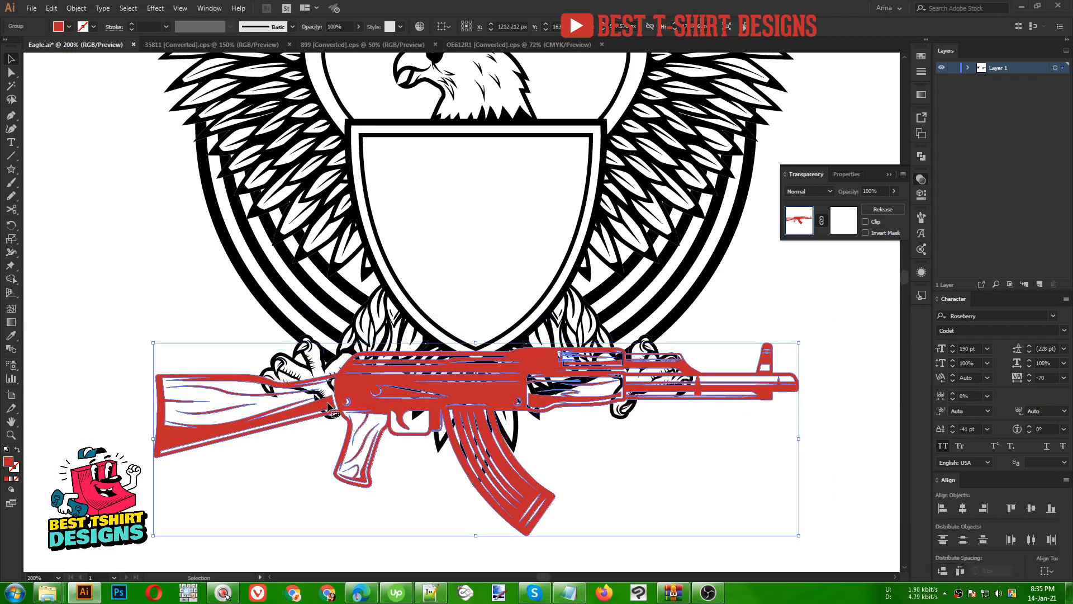
pyautogui.press('Up')
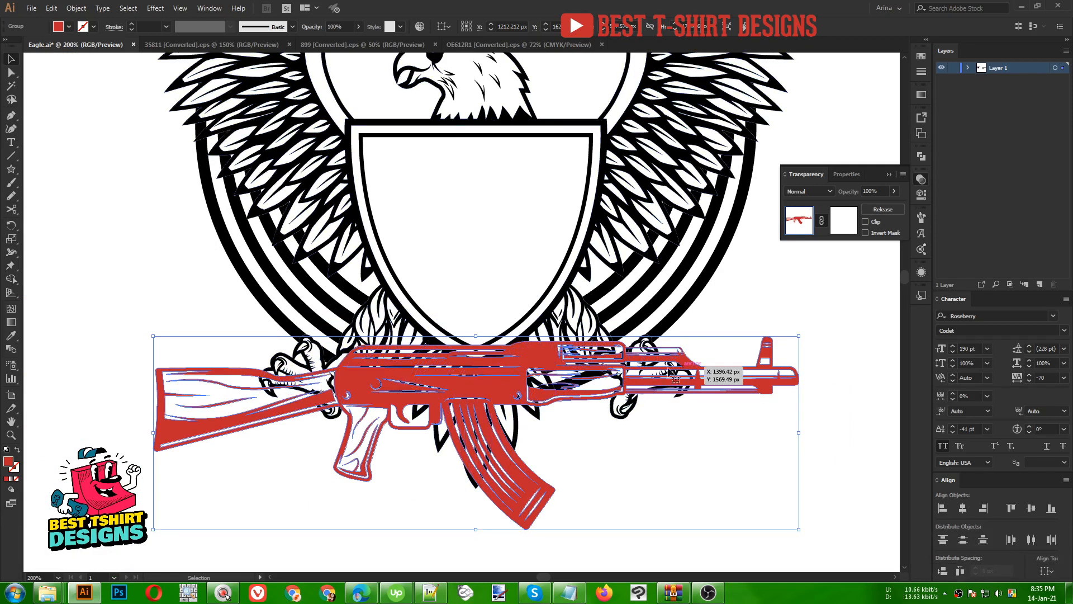
# Step: Enter the rifle's opacity mask, set the fill to black, and trace the left talon's lowest claw with the Pencil tool
pyautogui.click(840, 225)
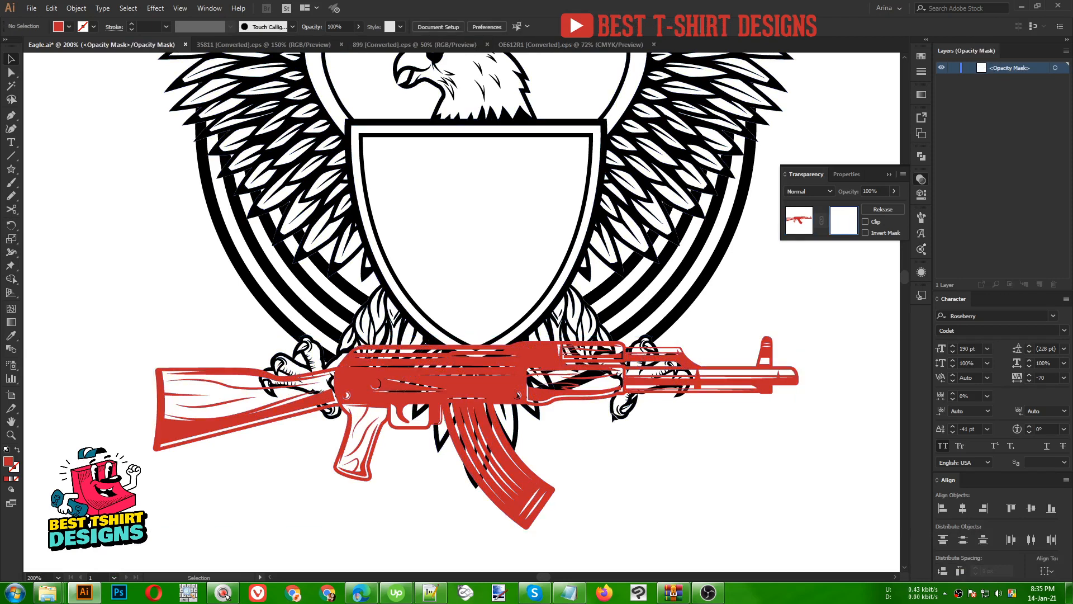
pyautogui.scroll(3, 310, 421)
pyautogui.scroll(2, 394, 348)
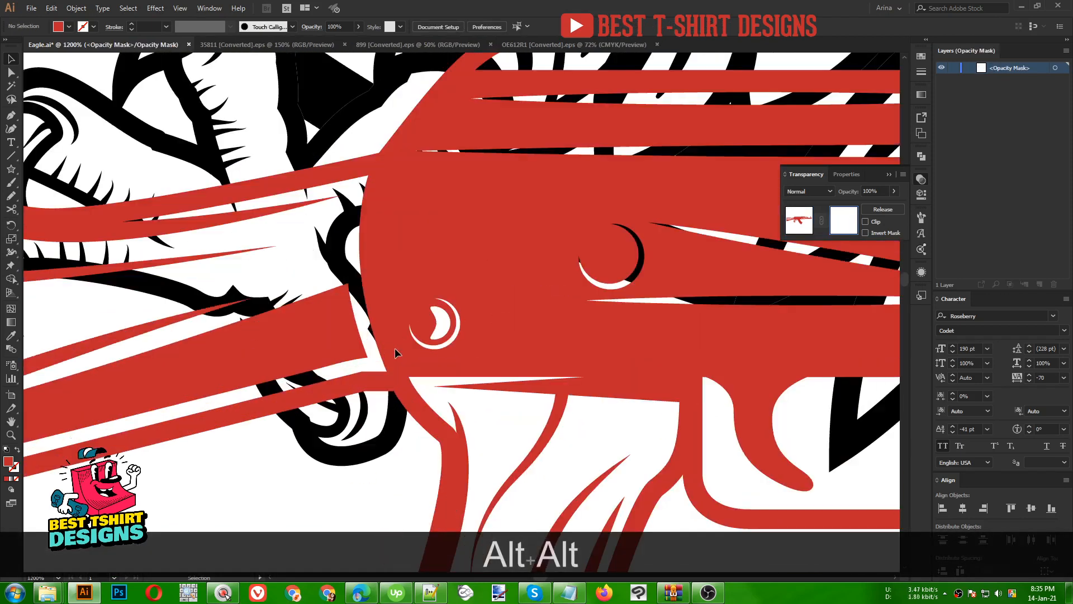
pyautogui.scroll(-1, 340, 459)
pyautogui.press('n')
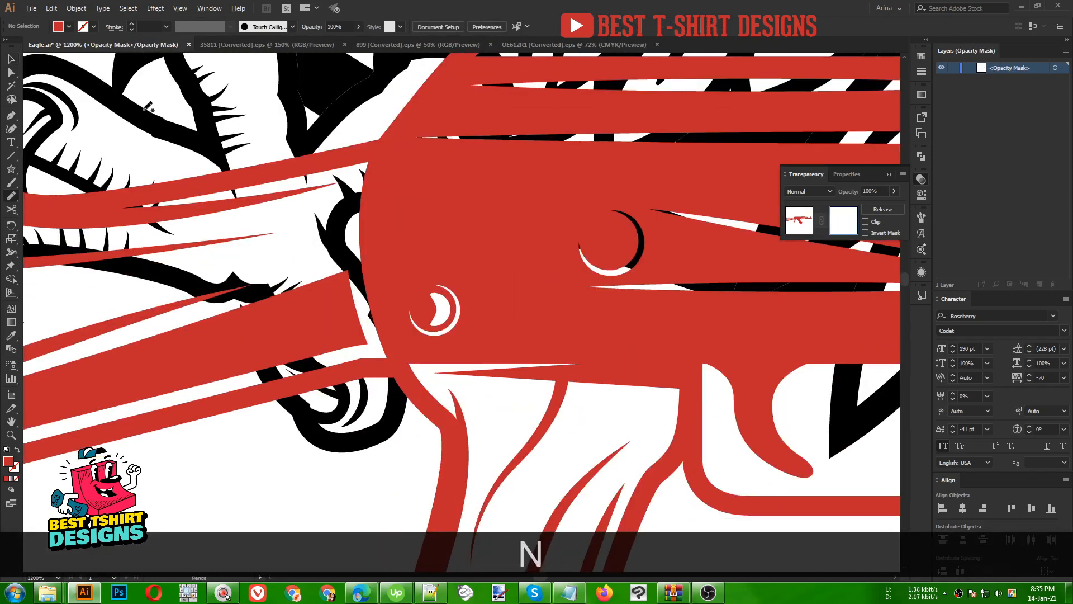
pyautogui.click(68, 27)
pyautogui.click(31, 45)
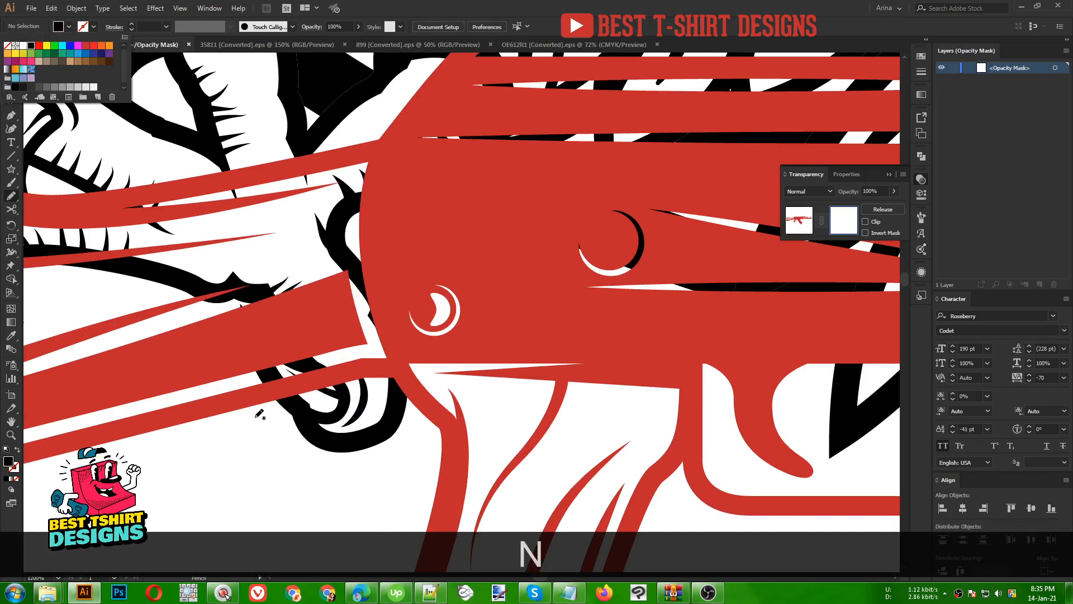
pyautogui.scroll(1, 284, 397)
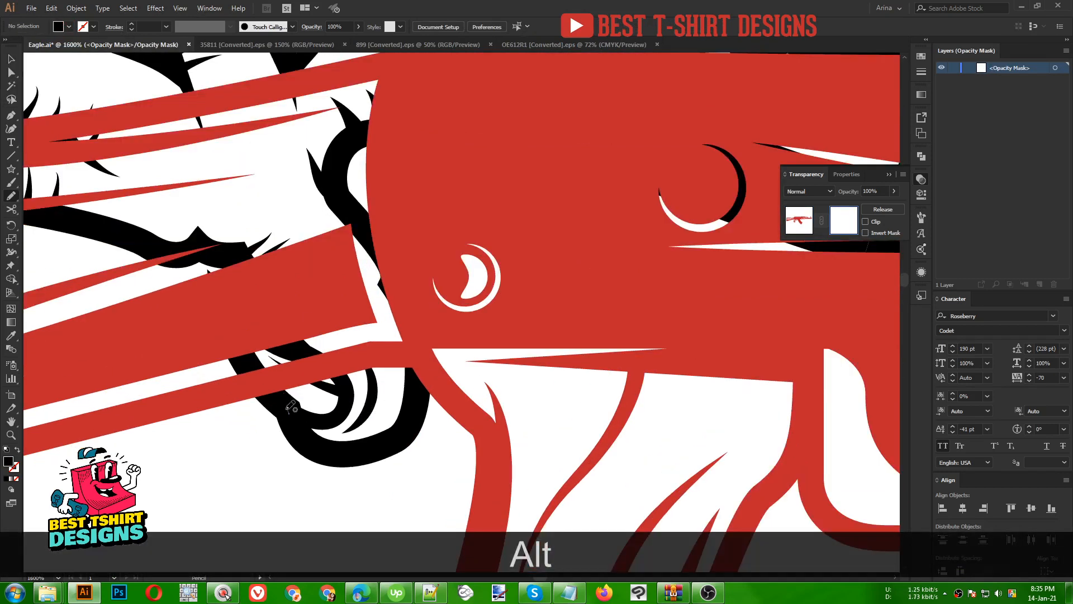
pyautogui.moveTo(287, 413)
pyautogui.mouseDown()
pyautogui.moveTo(247, 361)
pyautogui.moveTo(234, 316)
pyautogui.moveTo(349, 372)
pyautogui.moveTo(294, 420)
pyautogui.moveTo(288, 413)
pyautogui.mouseUp()
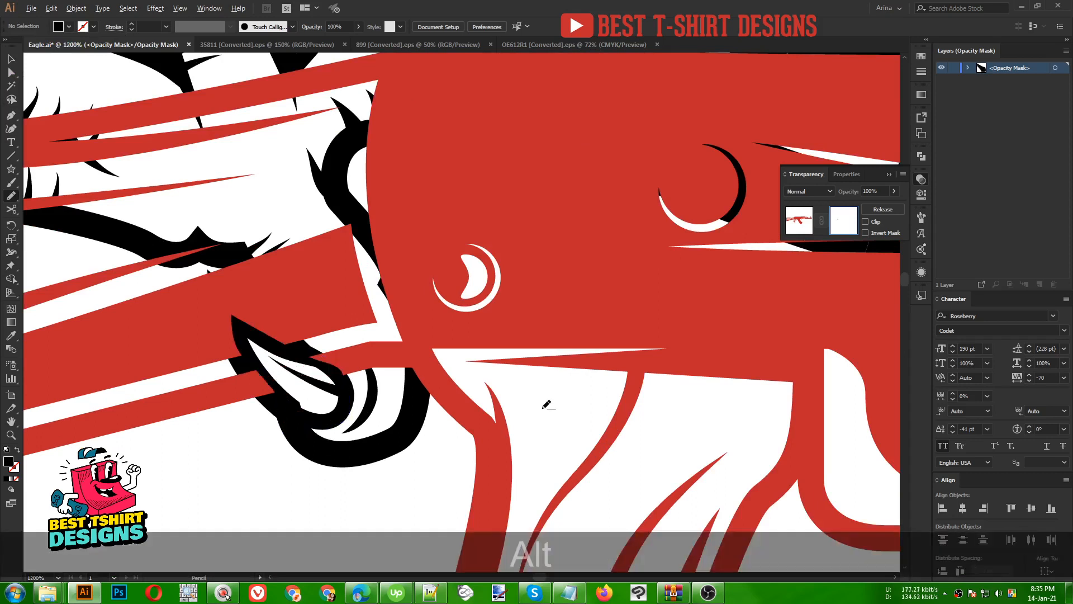
# Step: Trace the right talon's uppermost claw as a black Pencil shape in the rifle's opacity mask, and leave the mask
pyautogui.scroll(-2, 298, 378)
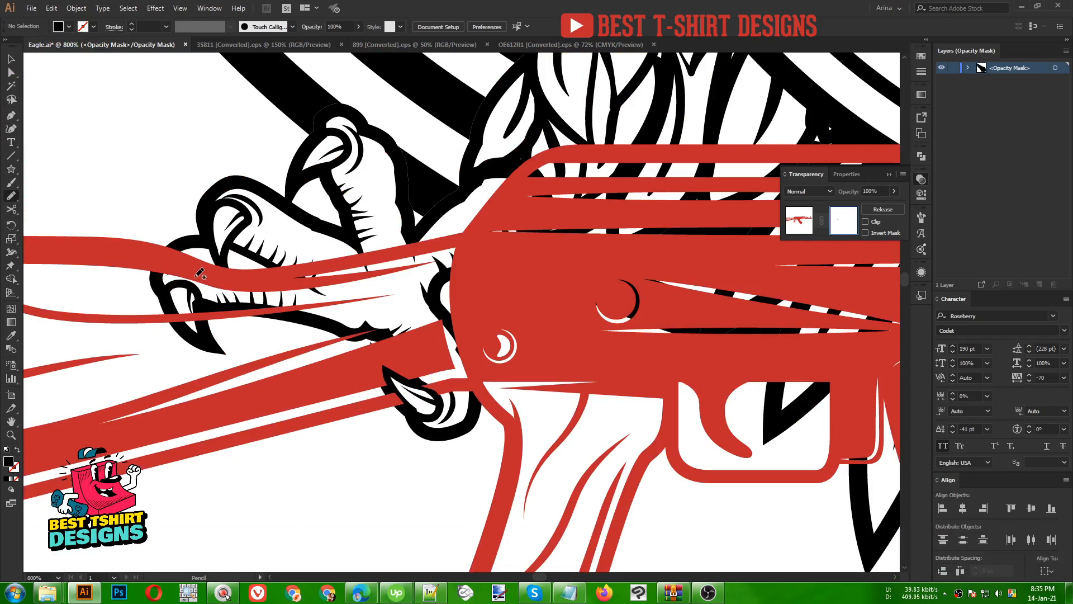
pyautogui.keyDown('alt'); pyautogui.scroll(-2, 206, 257); pyautogui.keyUp('alt')
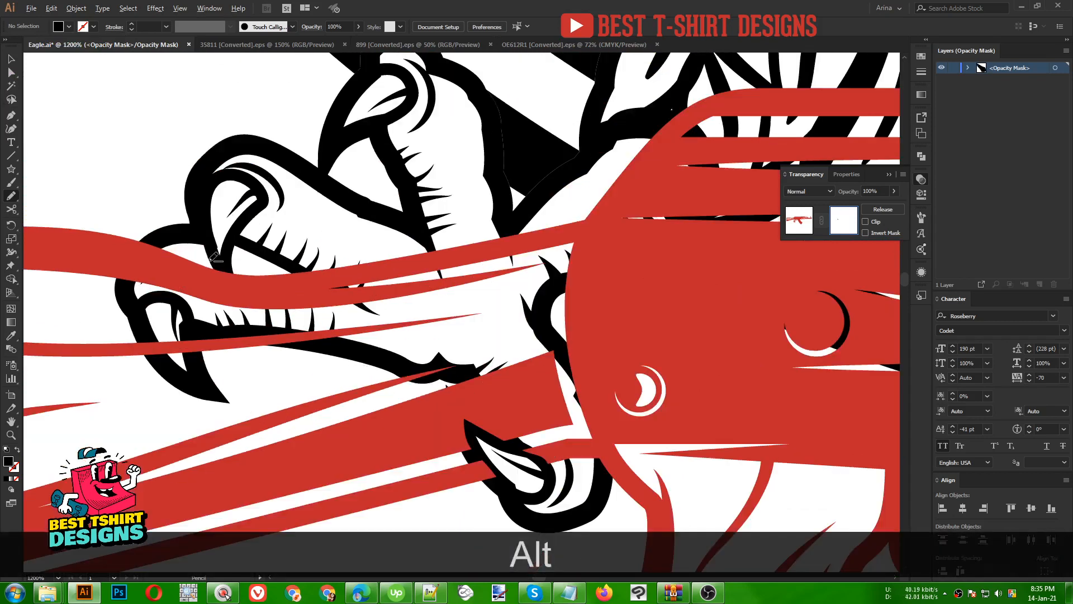
pyautogui.keyDown('alt'); pyautogui.scroll(-2, 216, 257); pyautogui.keyUp('alt')
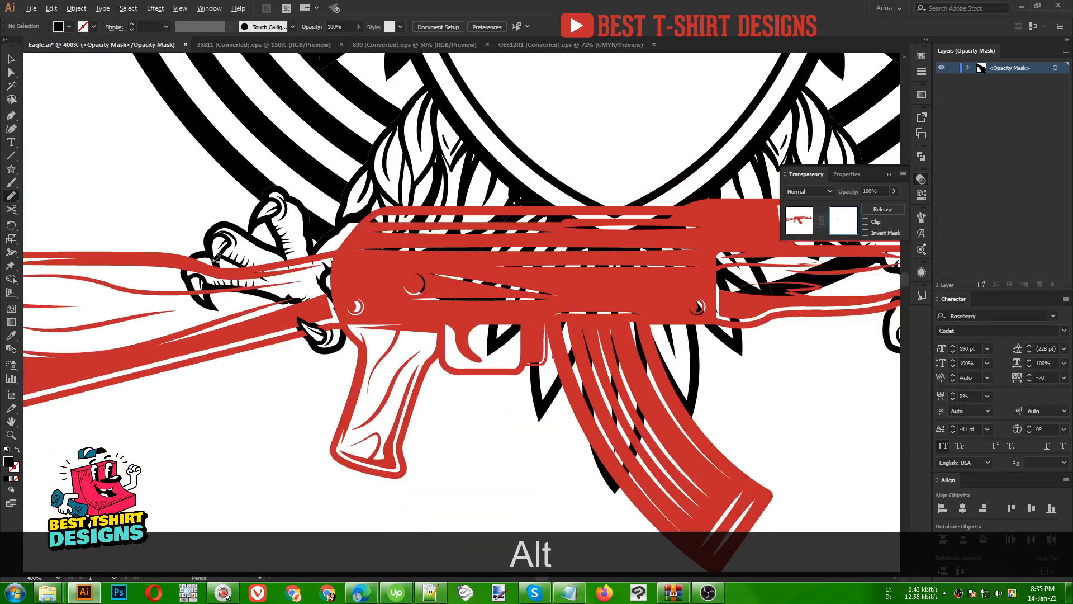
pyautogui.scroll(-3, 217, 257)
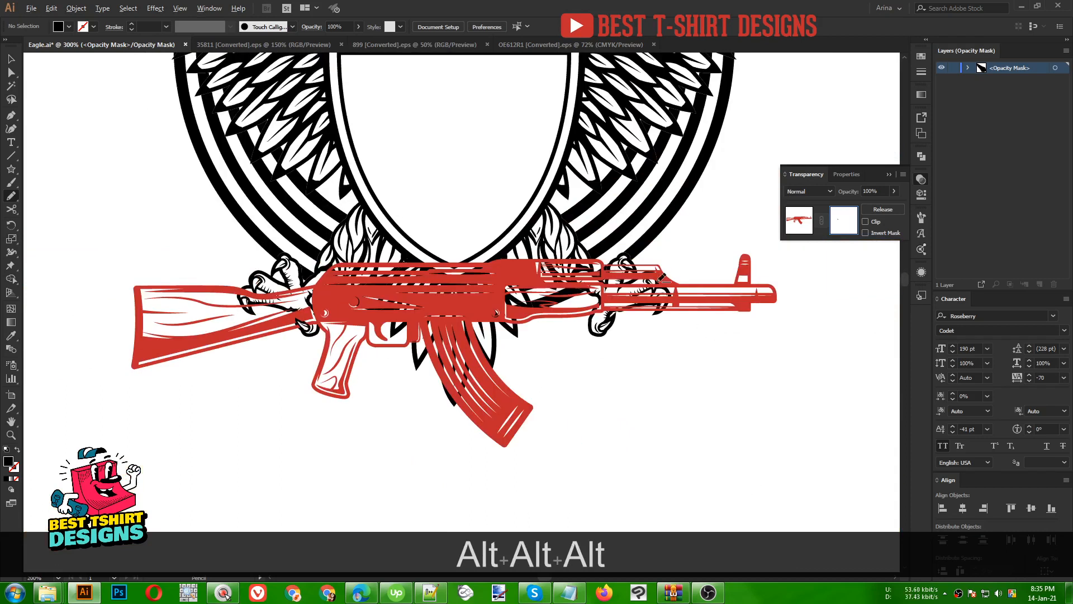
pyautogui.keyDown('alt'); pyautogui.scroll(3, 662, 278); pyautogui.keyUp('alt')
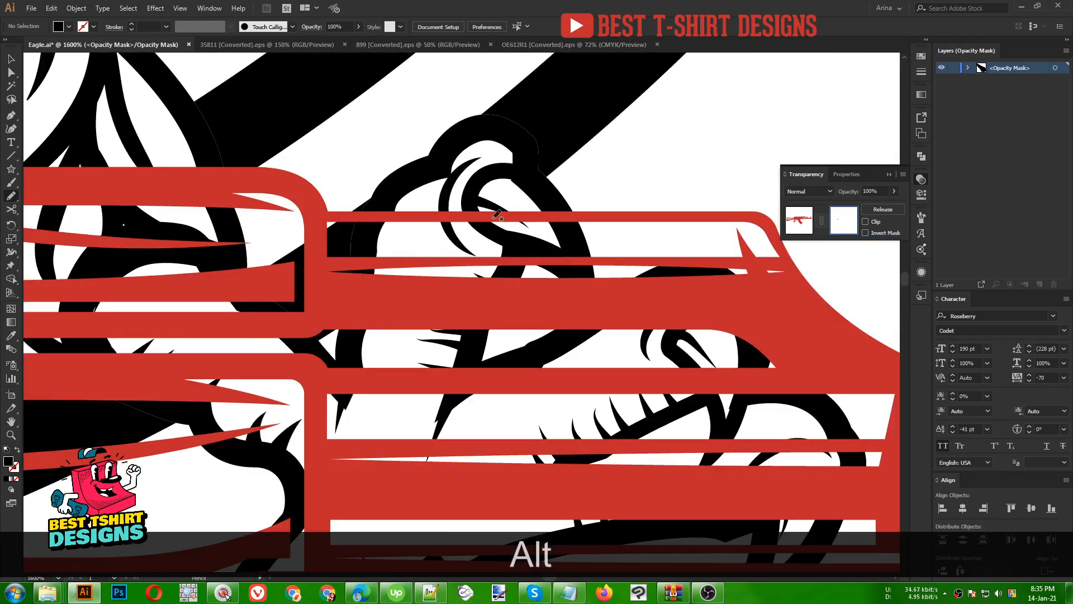
pyautogui.moveTo(472, 191)
pyautogui.mouseDown()
pyautogui.moveTo(474, 208)
pyautogui.moveTo(505, 231)
pyautogui.moveTo(582, 270)
pyautogui.mouseUp()
pyautogui.moveTo(557, 197)
pyautogui.mouseDown()
pyautogui.moveTo(499, 173)
pyautogui.moveTo(473, 193)
pyautogui.mouseUp()
pyautogui.scroll(-2, 550, 242)
pyautogui.press('v')
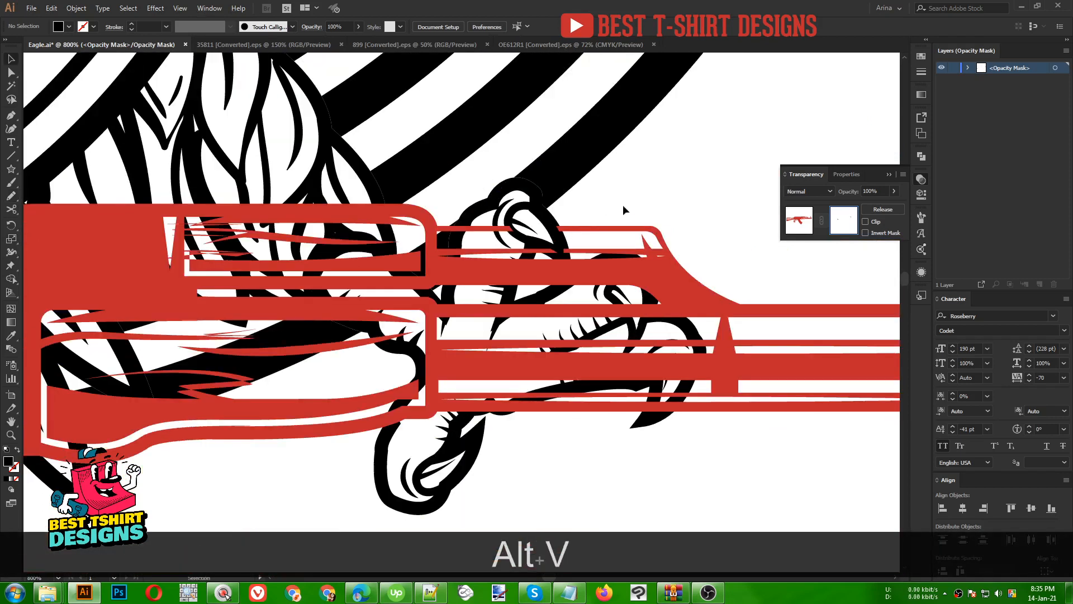
pyautogui.scroll(-2, 622, 203)
pyautogui.click(795, 226)
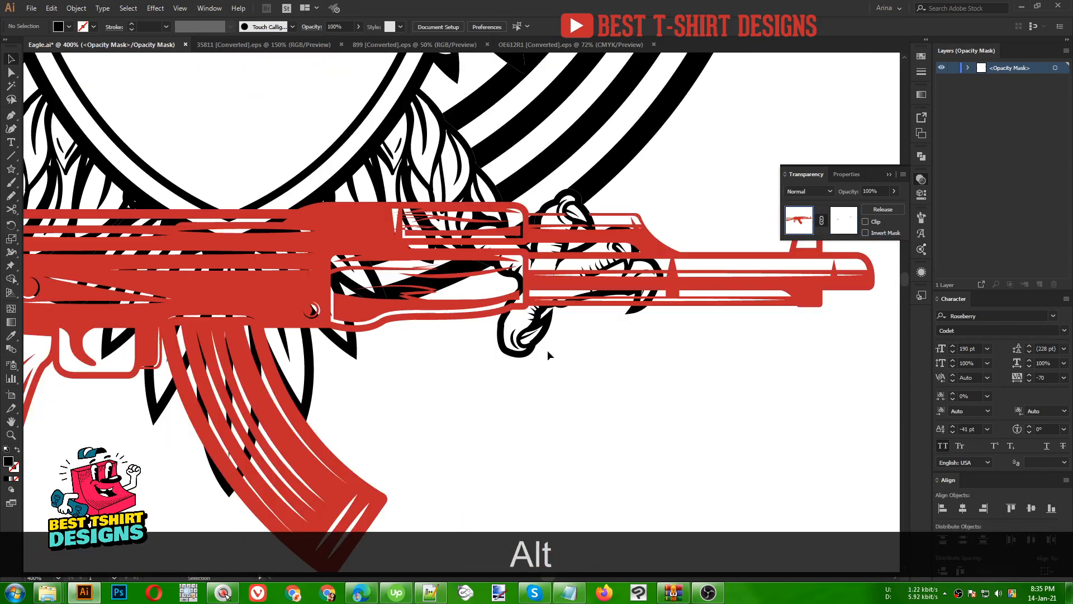
# Step: Recolour the rifle black by sampling the shield's outline with the Eyedropper, and deselect it
pyautogui.scroll(-2, 526, 358)
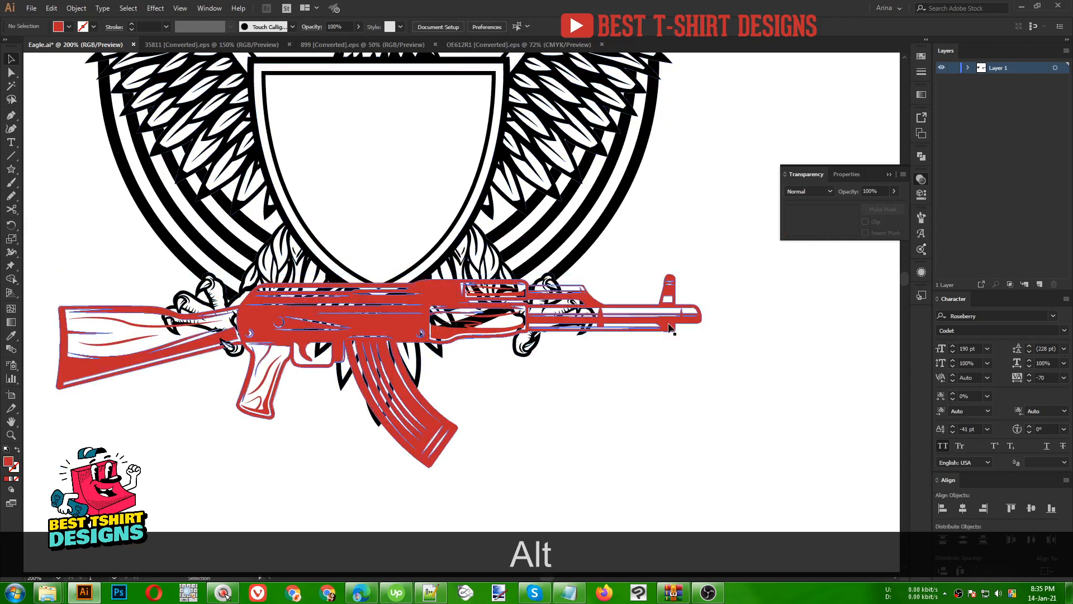
pyautogui.press('i')
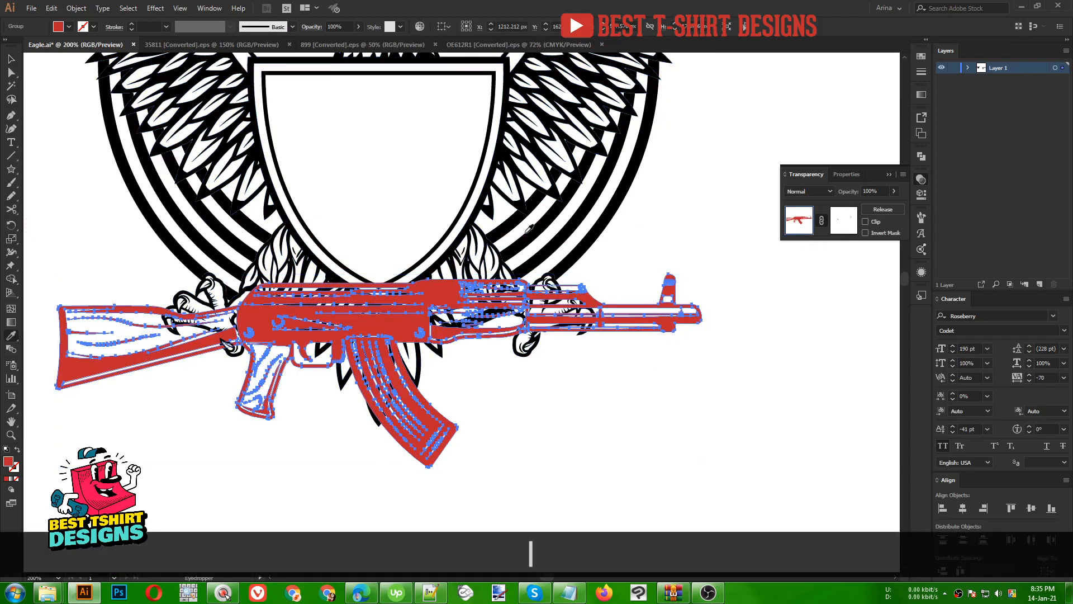
pyautogui.click(475, 189)
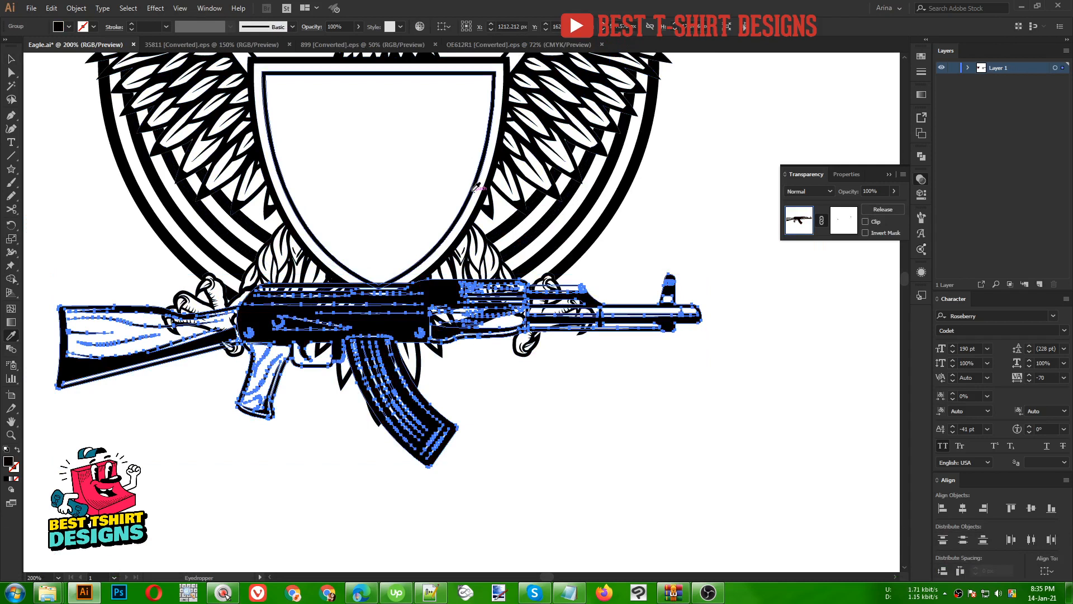
pyautogui.press('v')
pyautogui.click(532, 394)
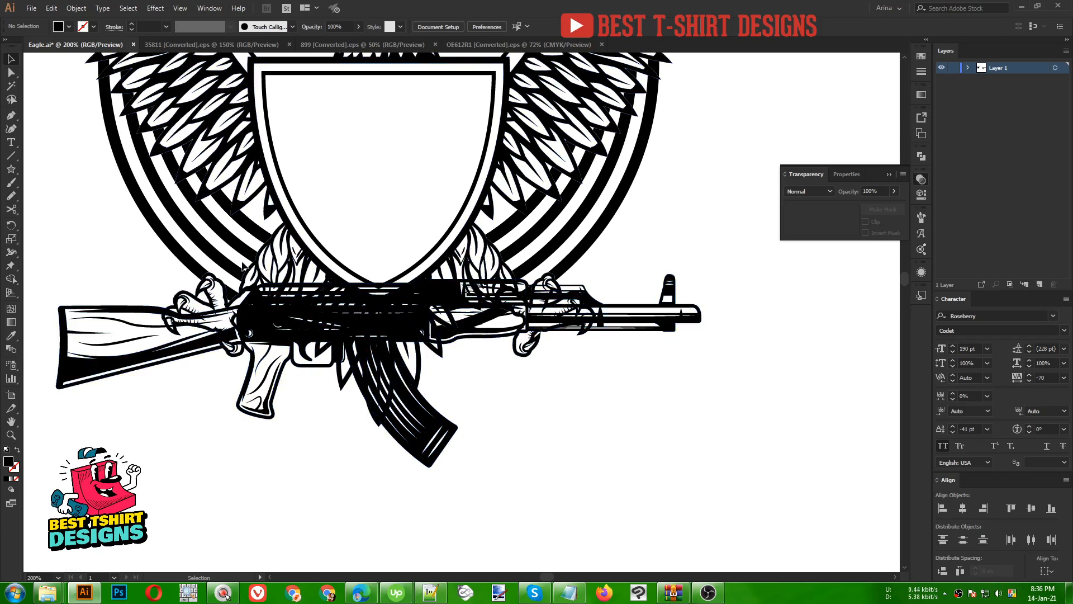
# Step: Add an opacity mask to the eagle artwork with Clip turned off, and return to editing the artwork
pyautogui.click(301, 260)
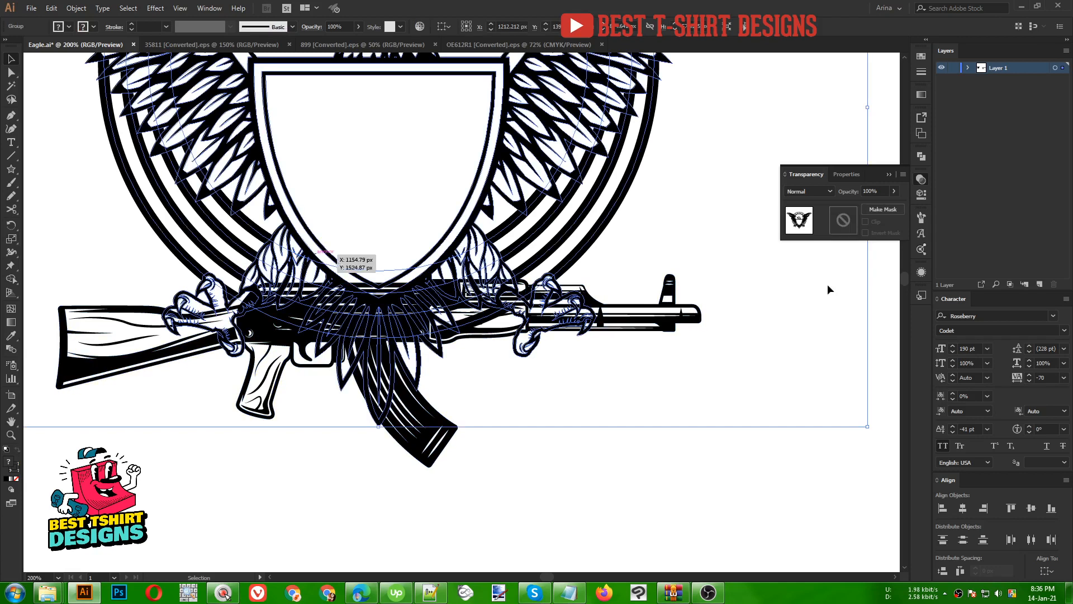
pyautogui.click(839, 220)
pyautogui.click(865, 221)
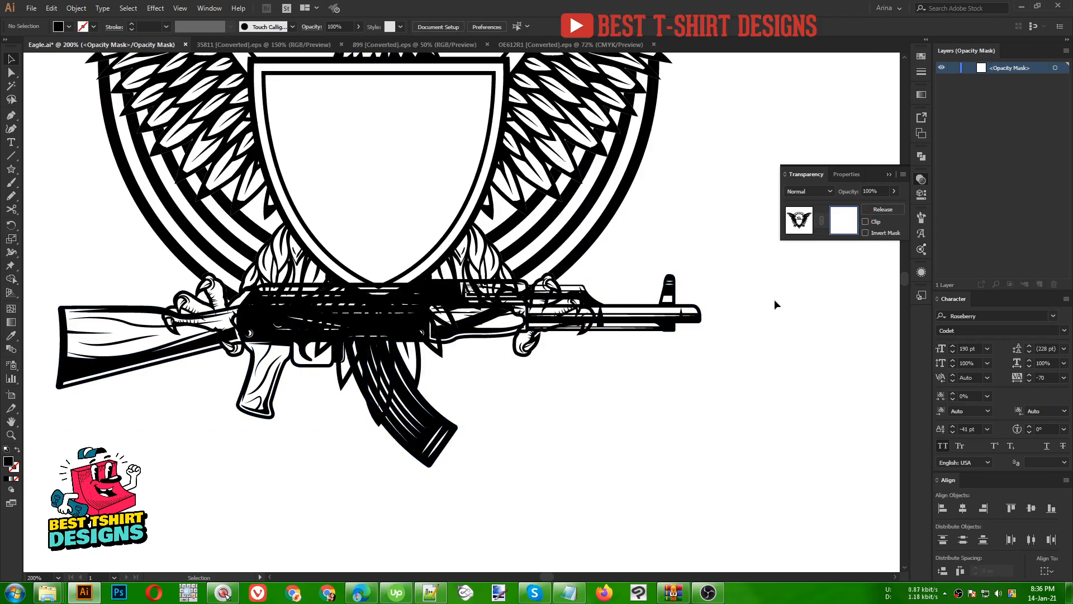
pyautogui.scroll(4, 543, 323)
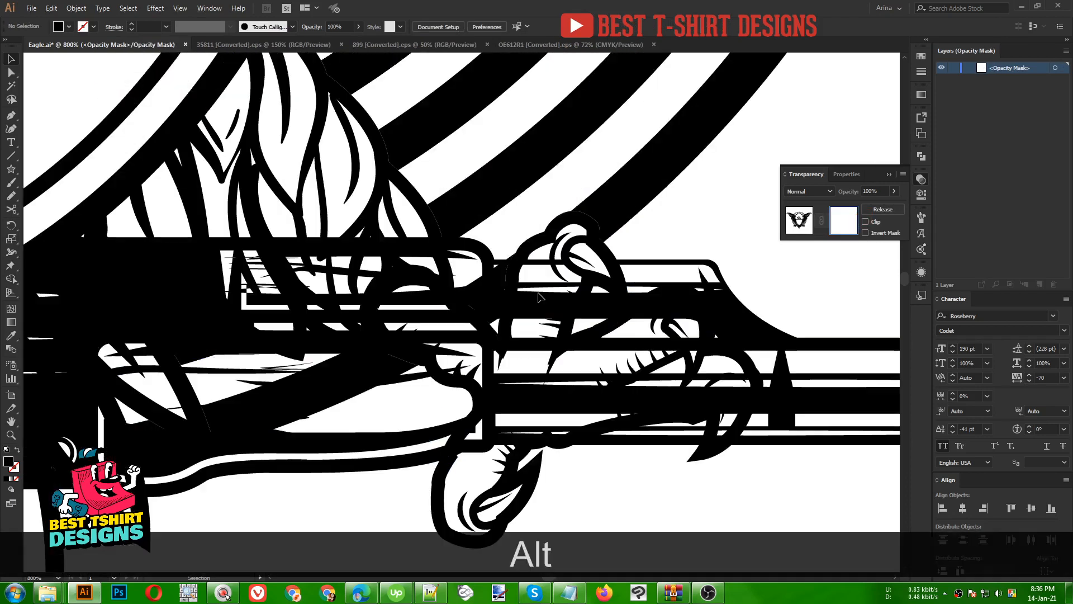
pyautogui.scroll(-2, 524, 301)
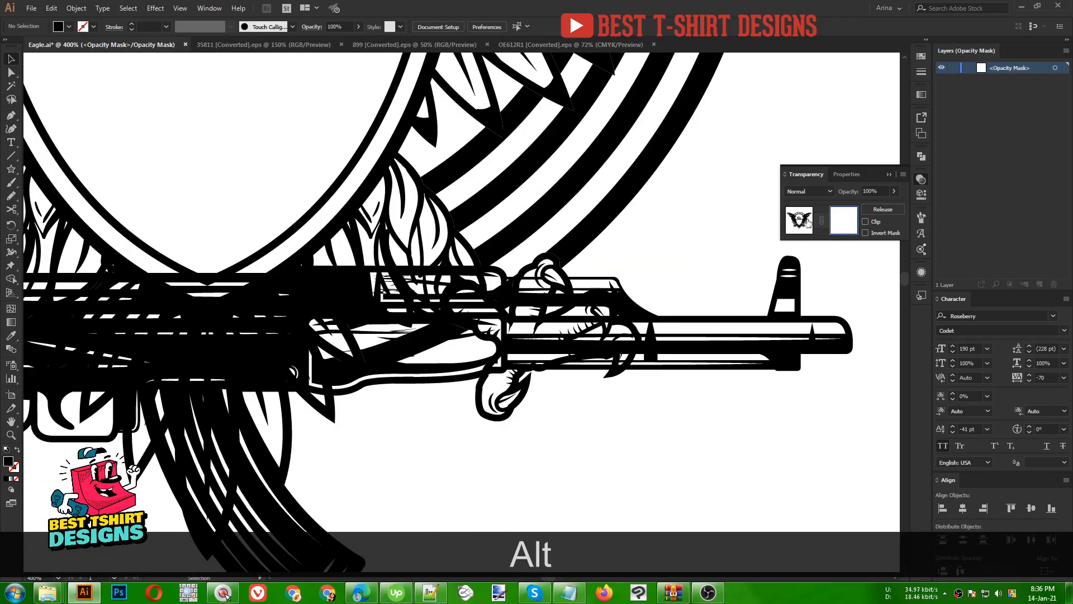
pyautogui.click(799, 220)
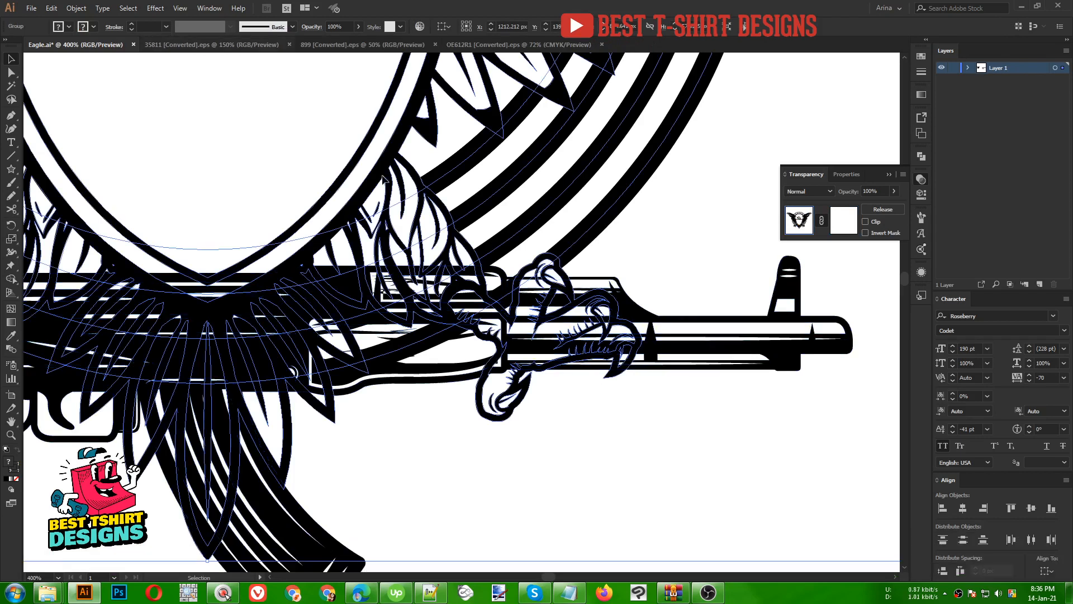
# Step: Change the rifle's fill to bright red so it stands apart from the black eagle
pyautogui.click(746, 314)
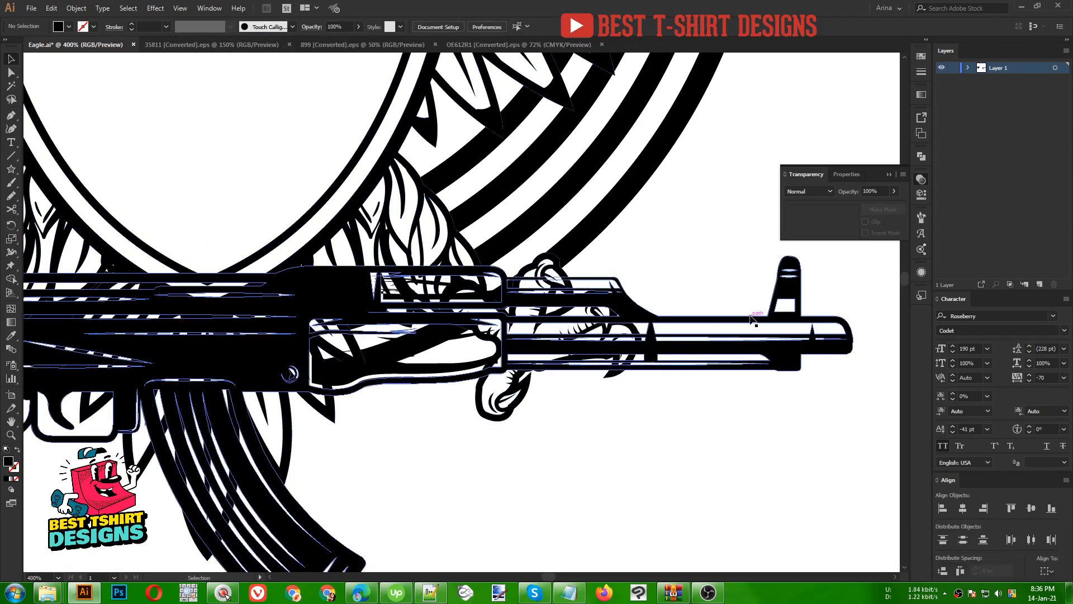
pyautogui.click(69, 26)
pyautogui.click(38, 46)
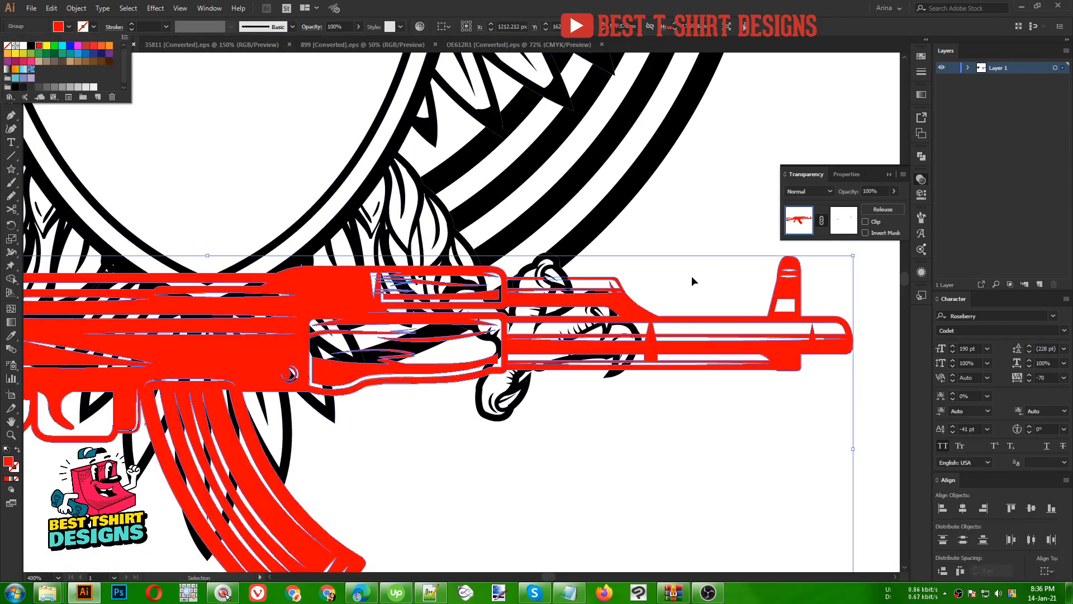
pyautogui.click(692, 276)
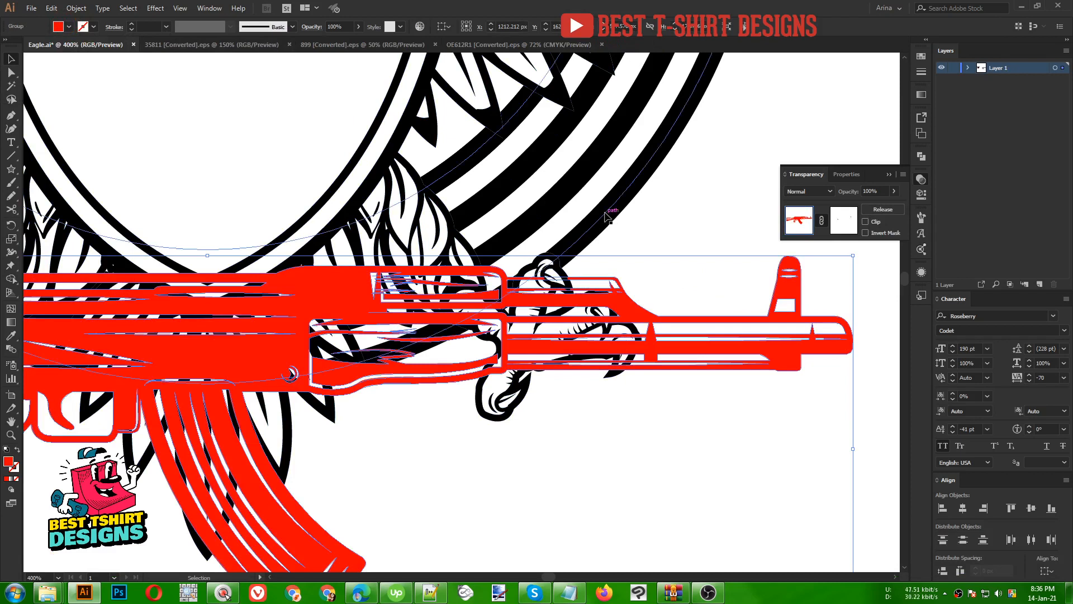
# Step: In the eagle's opacity mask, trace a closed Pencil shape over the rifle's handguard and barrel, leaving the right talon's uppermost and lower claws outside
pyautogui.click(710, 227)
pyautogui.click(836, 223)
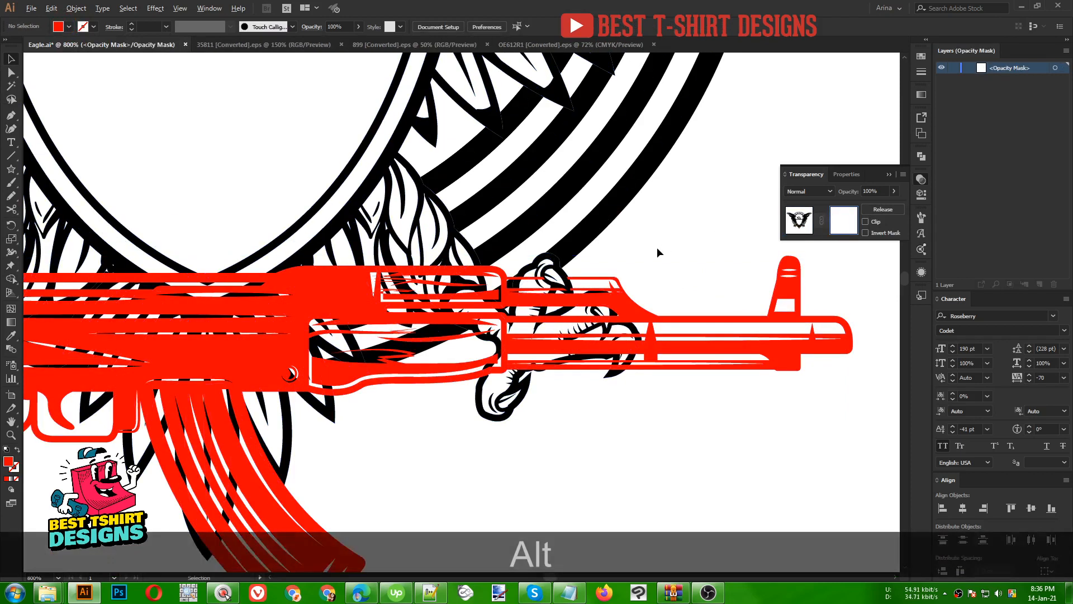
pyautogui.scroll(2, 656, 247)
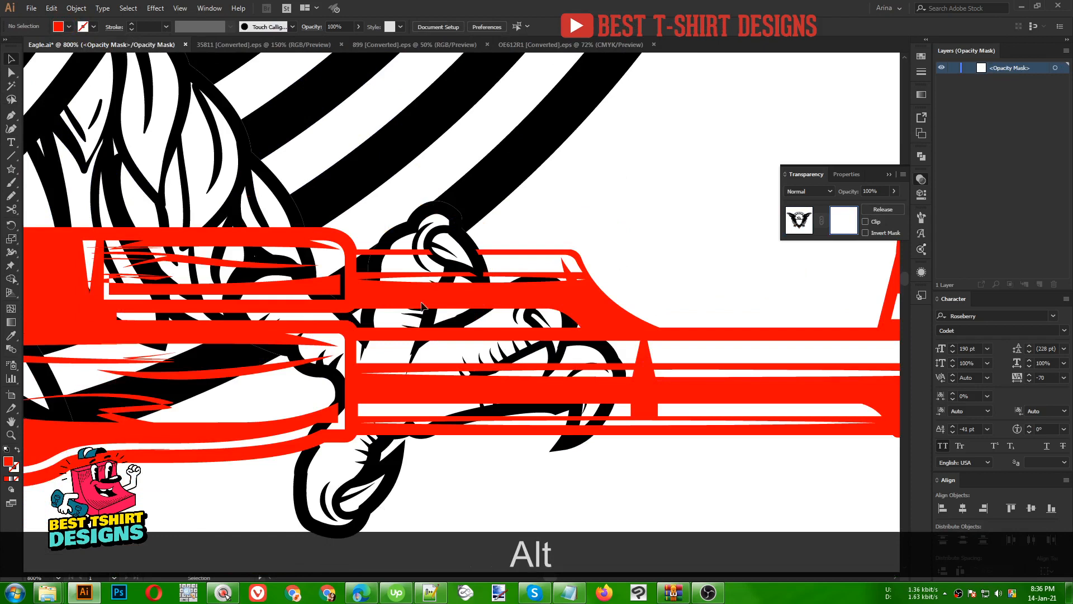
pyautogui.moveTo(338, 324); pyautogui.dragTo(460, 307)
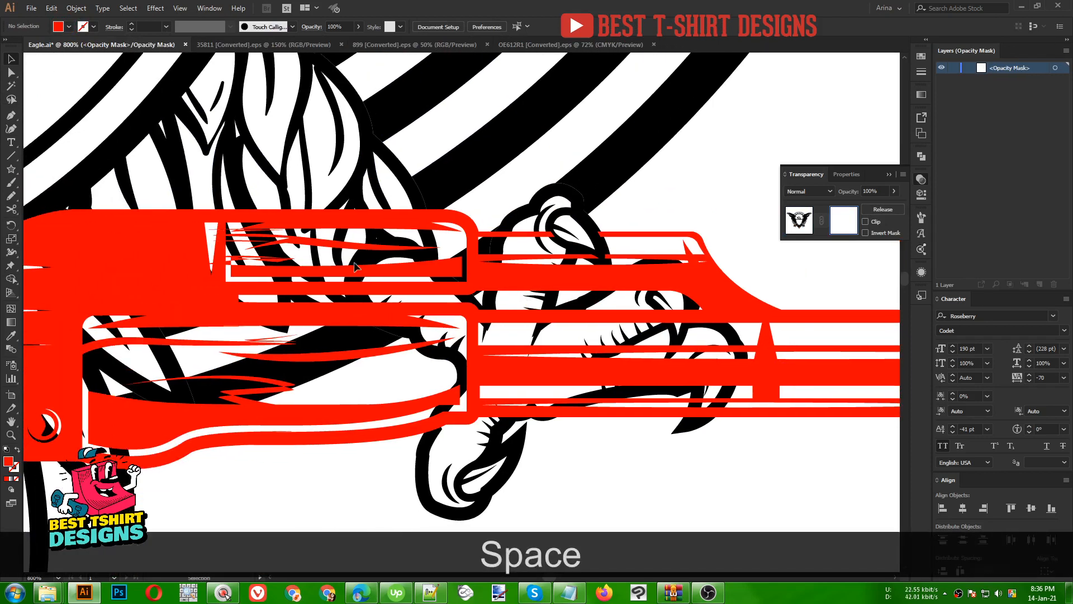
pyautogui.press('n')
pyautogui.moveTo(101, 247)
pyautogui.mouseDown()
pyautogui.moveTo(264, 214)
pyautogui.moveTo(443, 214)
pyautogui.mouseUp()
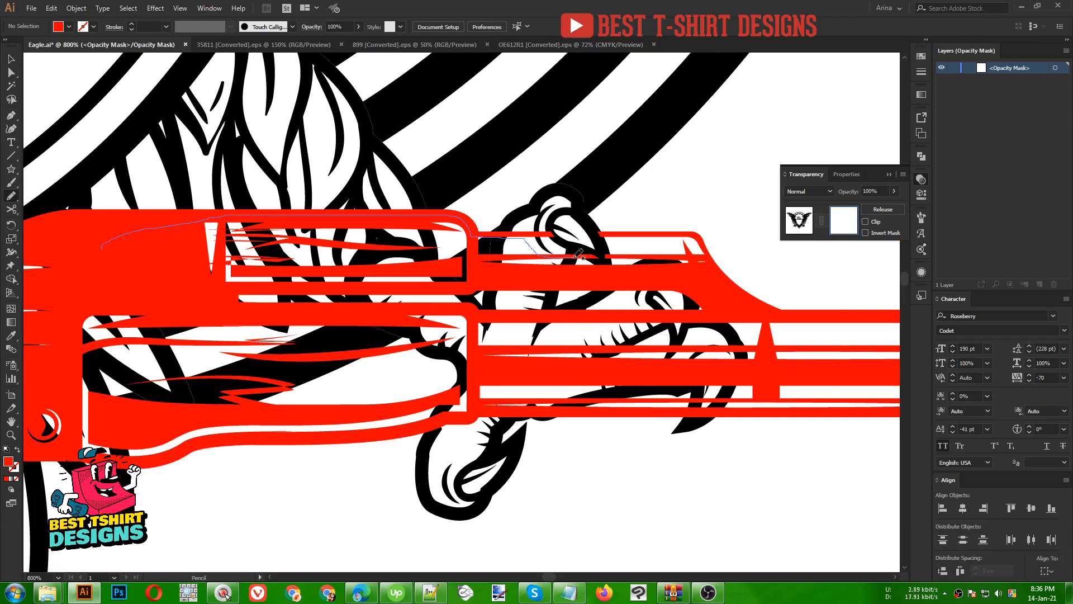
pyautogui.moveTo(602, 254)
pyautogui.mouseDown()
pyautogui.moveTo(683, 255)
pyautogui.moveTo(768, 349)
pyautogui.moveTo(771, 406)
pyautogui.moveTo(486, 409)
pyautogui.moveTo(164, 453)
pyautogui.mouseUp()
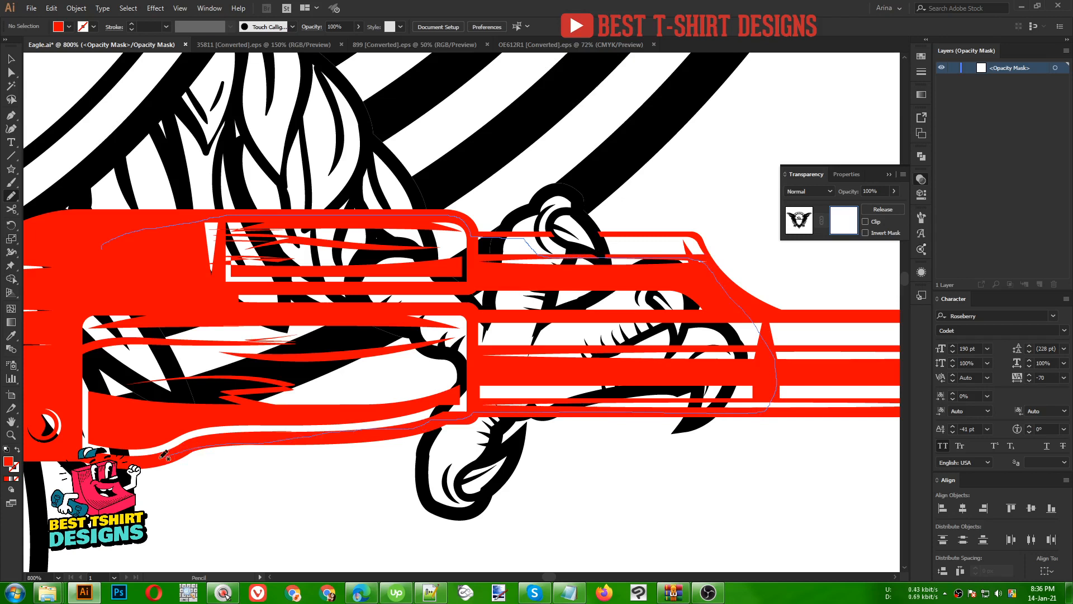
pyautogui.moveTo(78, 449)
pyautogui.mouseDown()
pyautogui.moveTo(67, 386)
pyautogui.moveTo(81, 266)
pyautogui.moveTo(110, 241)
pyautogui.mouseUp()
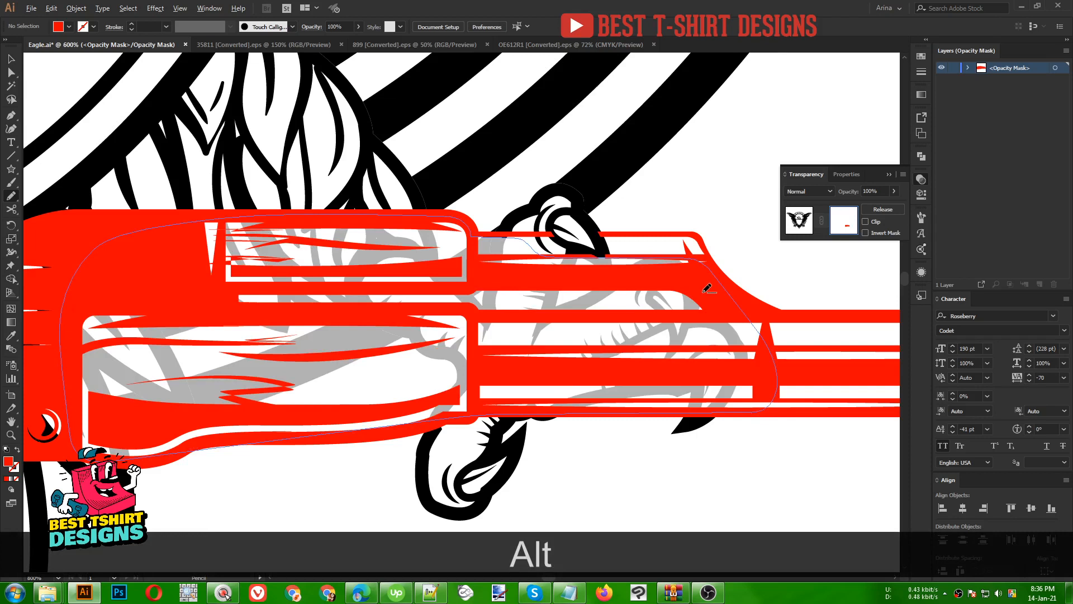
# Step: Fill the traced handguard shape in the eagle's mask with black, and deselect it
pyautogui.scroll(-2, 703, 285)
pyautogui.press('v')
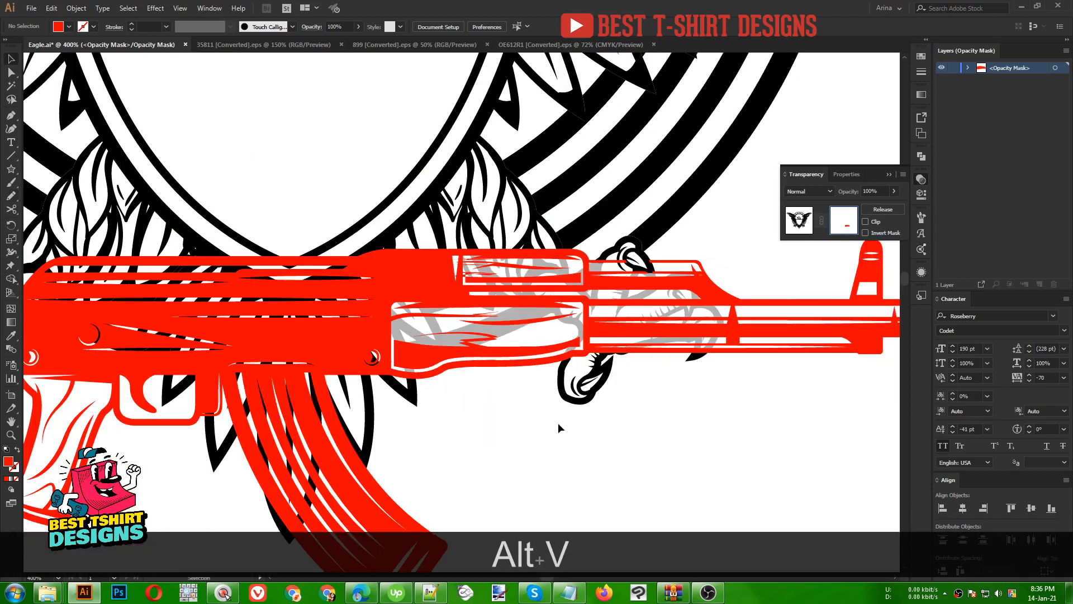
pyautogui.click(502, 339)
pyautogui.click(68, 27)
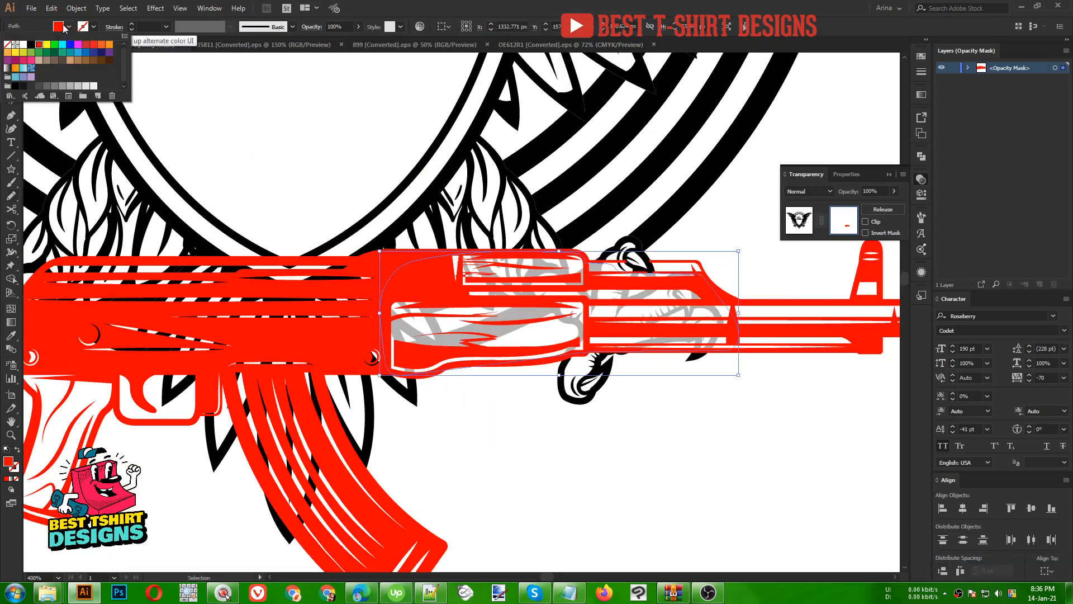
pyautogui.click(32, 44)
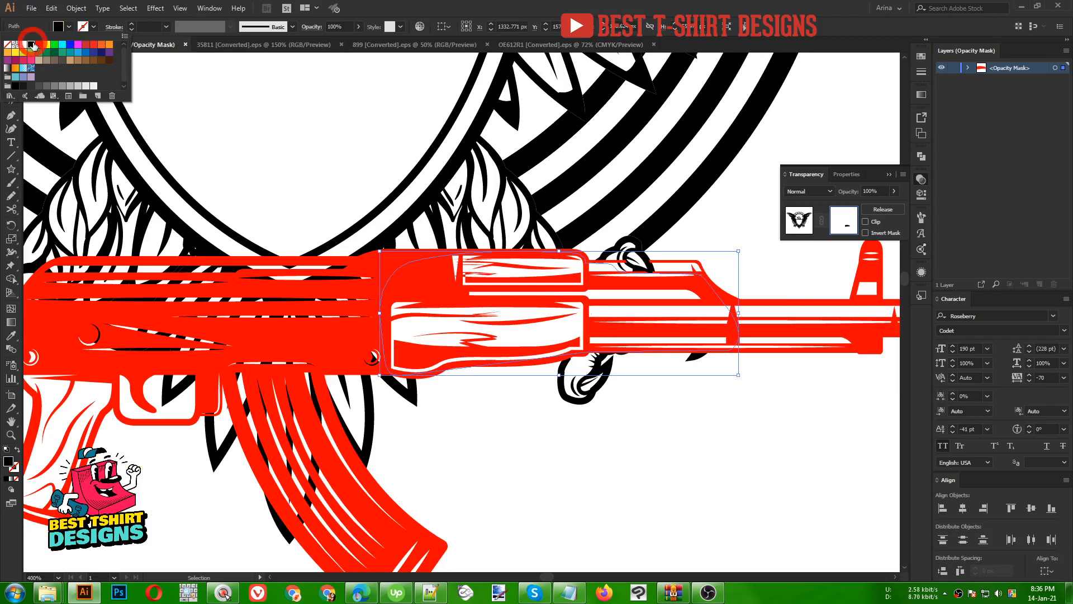
pyautogui.click(663, 473)
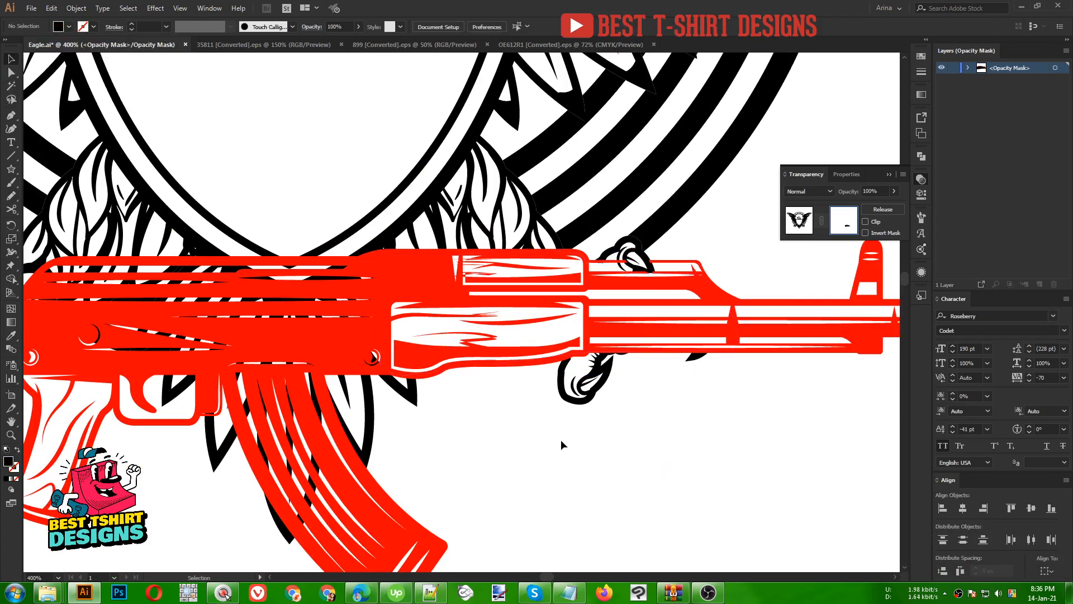
# Step: Trace a black Pencil shape over the rifle's receiver and magazine in the mask to hide the eagle's feathers behind them
pyautogui.moveTo(522, 414); pyautogui.dragTo(676, 422)
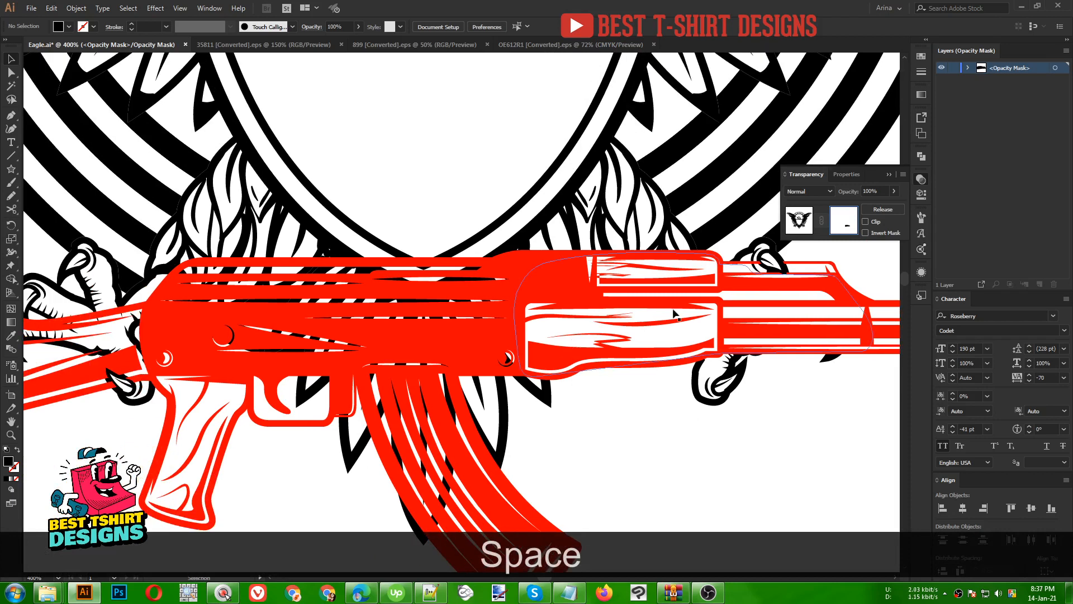
pyautogui.scroll(-1, 622, 437)
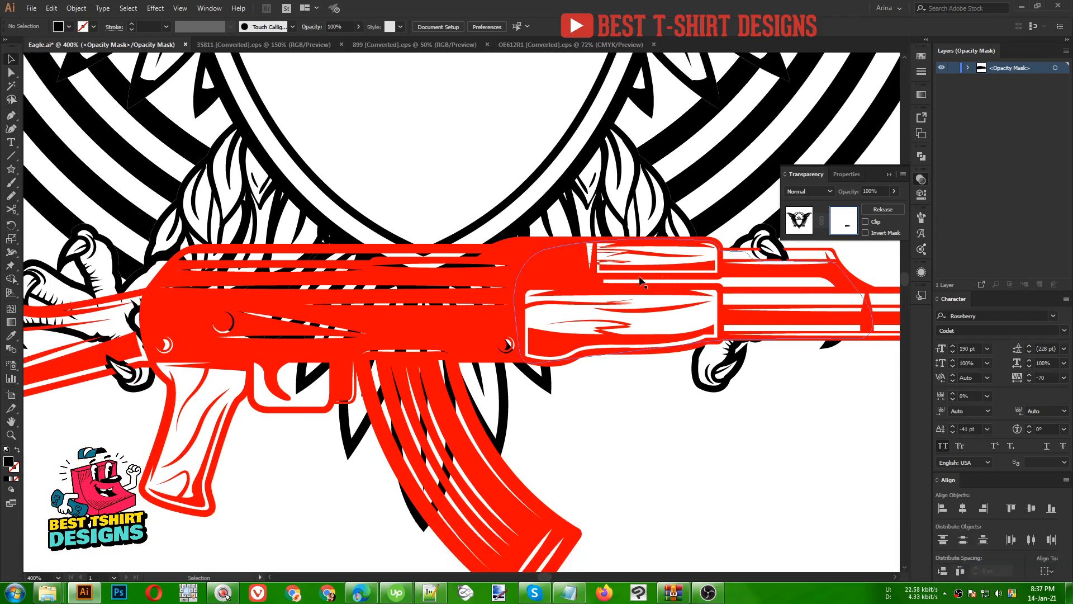
pyautogui.press('n')
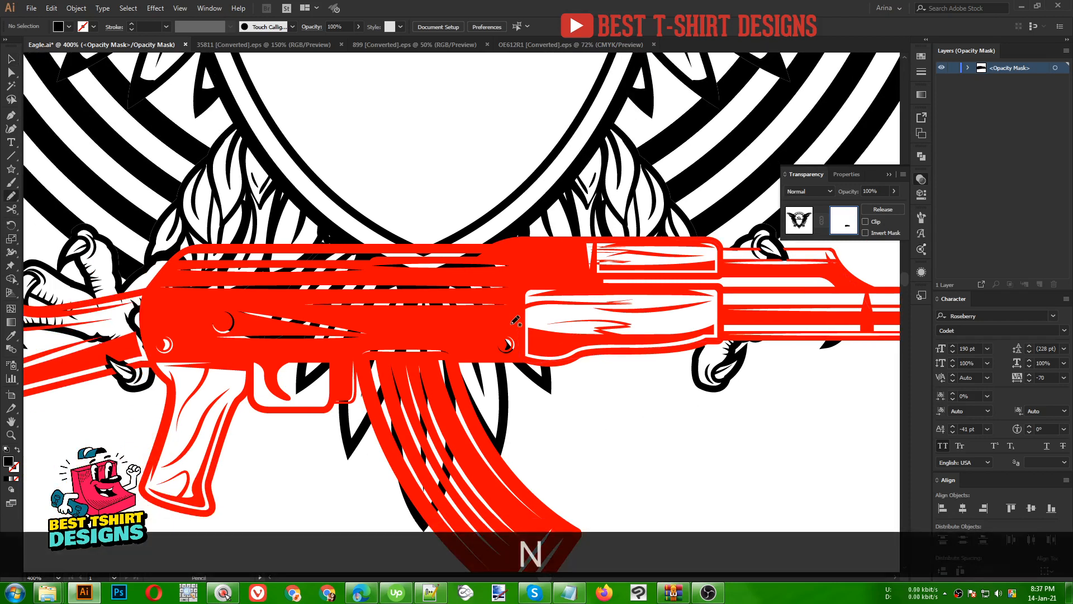
pyautogui.moveTo(529, 256); pyautogui.dragTo(326, 247)
pyautogui.moveTo(233, 247); pyautogui.dragTo(199, 247)
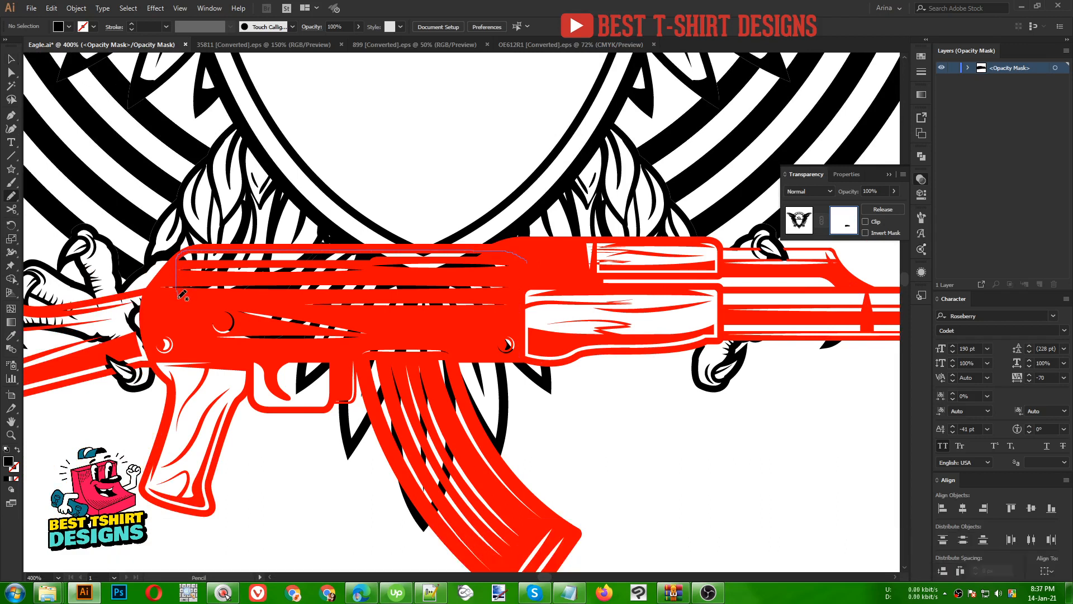
pyautogui.moveTo(182, 294)
pyautogui.mouseDown()
pyautogui.moveTo(202, 331)
pyautogui.moveTo(356, 350)
pyautogui.mouseUp()
pyautogui.moveTo(382, 417); pyautogui.dragTo(422, 494)
pyautogui.moveTo(463, 545)
pyautogui.mouseDown()
pyautogui.moveTo(510, 518)
pyautogui.moveTo(498, 461)
pyautogui.mouseUp()
pyautogui.moveTo(460, 380); pyautogui.dragTo(458, 339)
pyautogui.moveTo(535, 264); pyautogui.dragTo(534, 267)
# Step: Trace the area around the receiver's front pin as a black mask shape, undoing the first attempt, and cover the remaining receiver gaps
pyautogui.moveTo(502, 320); pyautogui.dragTo(498, 360)
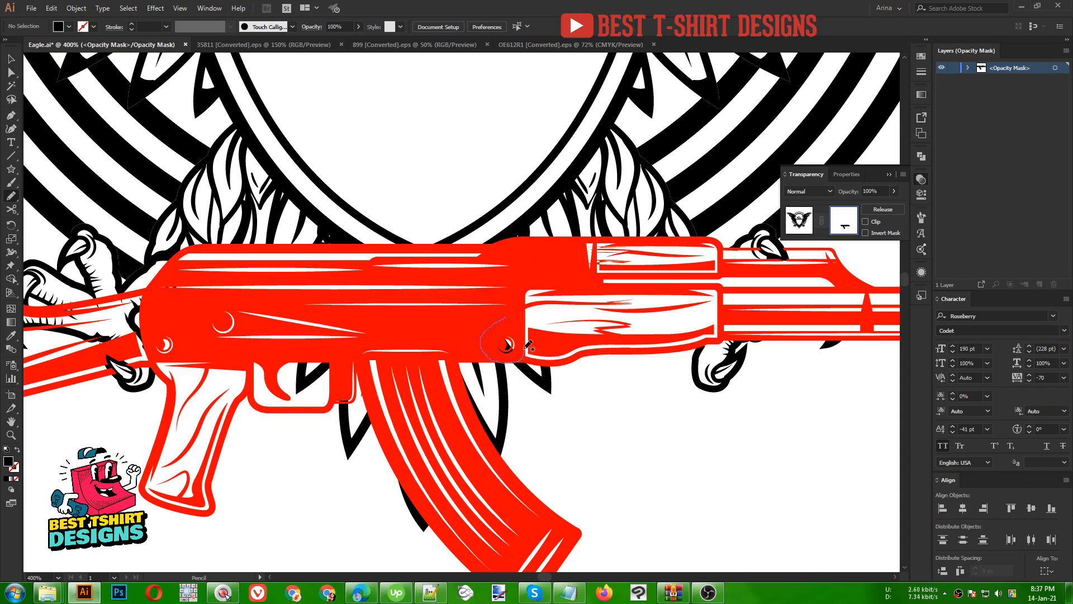
pyautogui.hotkey('ctrl', 'z')
pyautogui.moveTo(501, 318)
pyautogui.mouseDown()
pyautogui.moveTo(506, 353)
pyautogui.moveTo(496, 322)
pyautogui.mouseUp()
pyautogui.moveTo(188, 307); pyautogui.dragTo(192, 298)
pyautogui.scroll(-1, 466, 352)
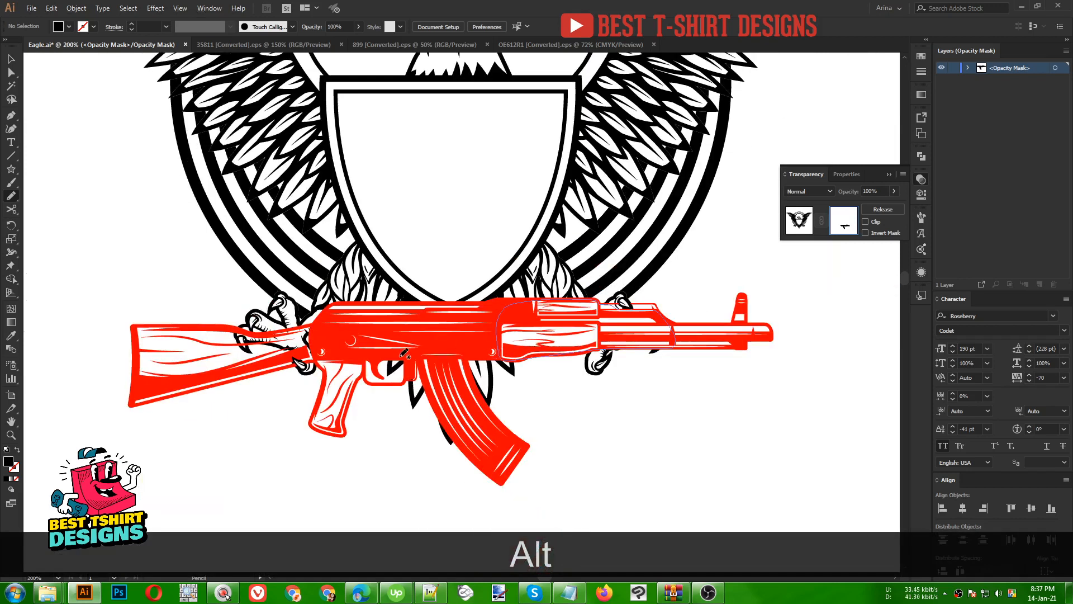
# Step: Trace a black Pencil shape over the front of the rifle's stock in the mask, skirting the left talon's lower claw
pyautogui.scroll(1, 231, 345)
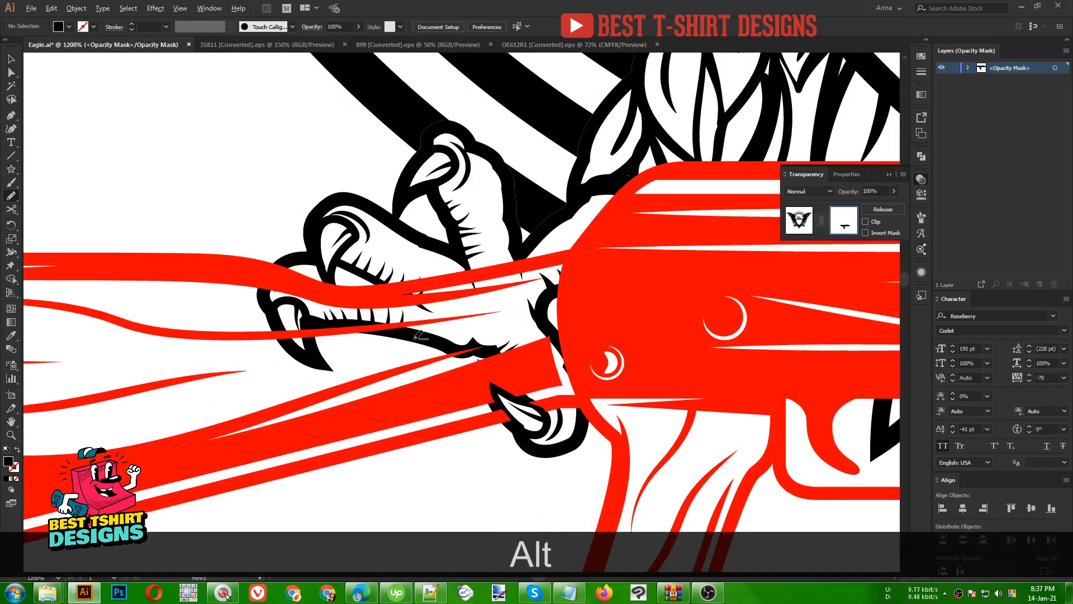
pyautogui.scroll(1, 303, 342)
pyautogui.moveTo(159, 244)
pyautogui.mouseDown()
pyautogui.moveTo(375, 290)
pyautogui.moveTo(428, 265)
pyautogui.moveTo(659, 217)
pyautogui.moveTo(681, 415)
pyautogui.moveTo(602, 432)
pyautogui.moveTo(522, 391)
pyautogui.moveTo(518, 455)
pyautogui.moveTo(293, 494)
pyautogui.moveTo(174, 403)
pyautogui.moveTo(154, 242)
pyautogui.mouseUp()
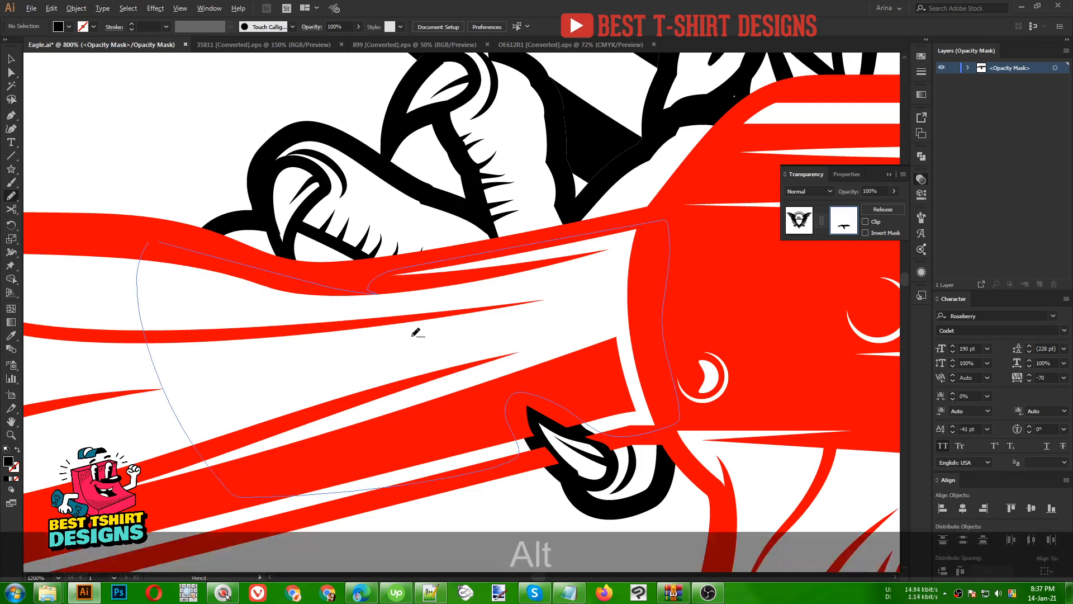
pyautogui.scroll(-2, 417, 333)
pyautogui.hotkey('alt', 'v')
pyautogui.scroll(-3, 355, 338)
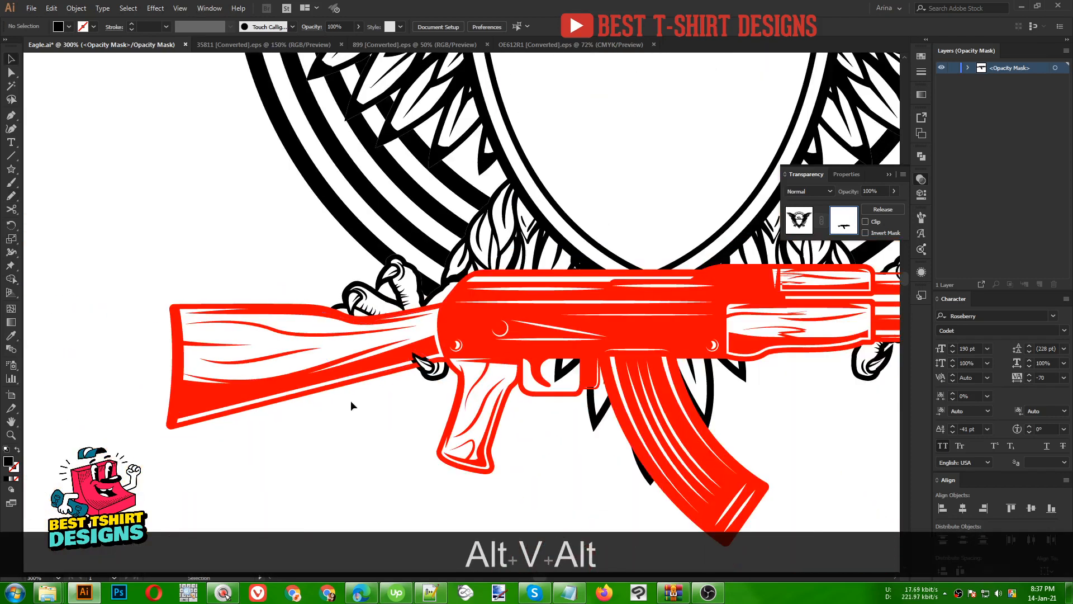
pyautogui.scroll(-1, 320, 414)
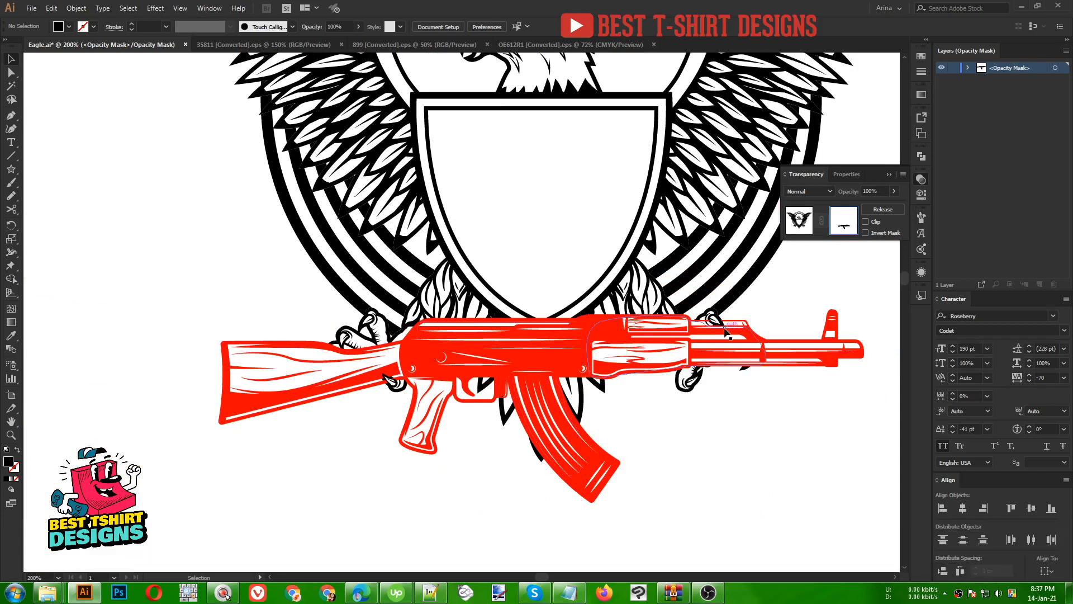
# Step: Leave the eagle's opacity mask, recolour the rifle black by sampling the black artwork with the Eyedropper, and deselect it
pyautogui.click(797, 222)
pyautogui.scroll(-1, 434, 444)
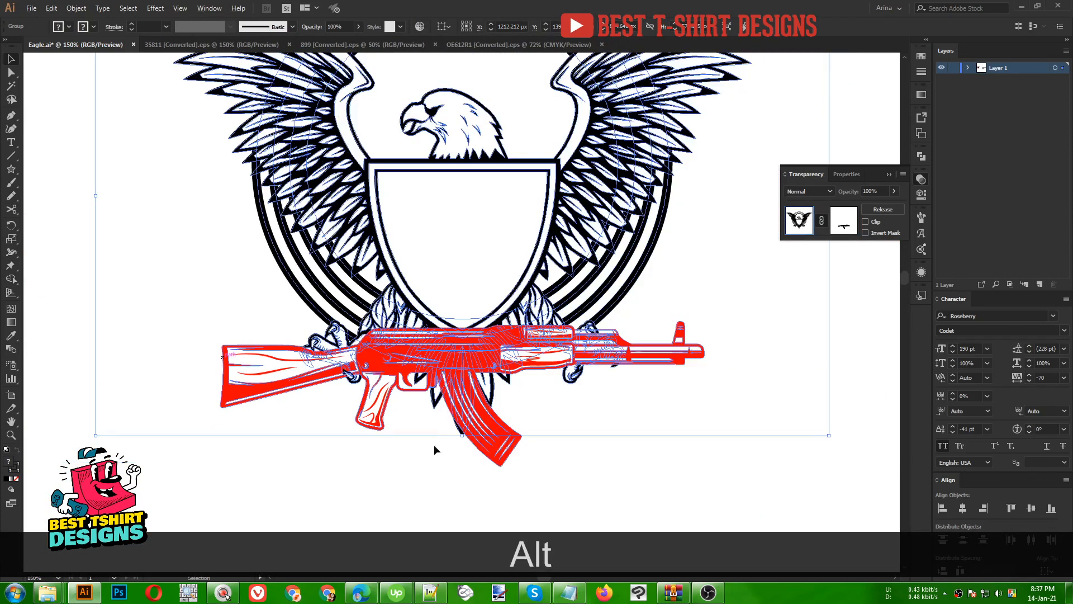
pyautogui.click(678, 367)
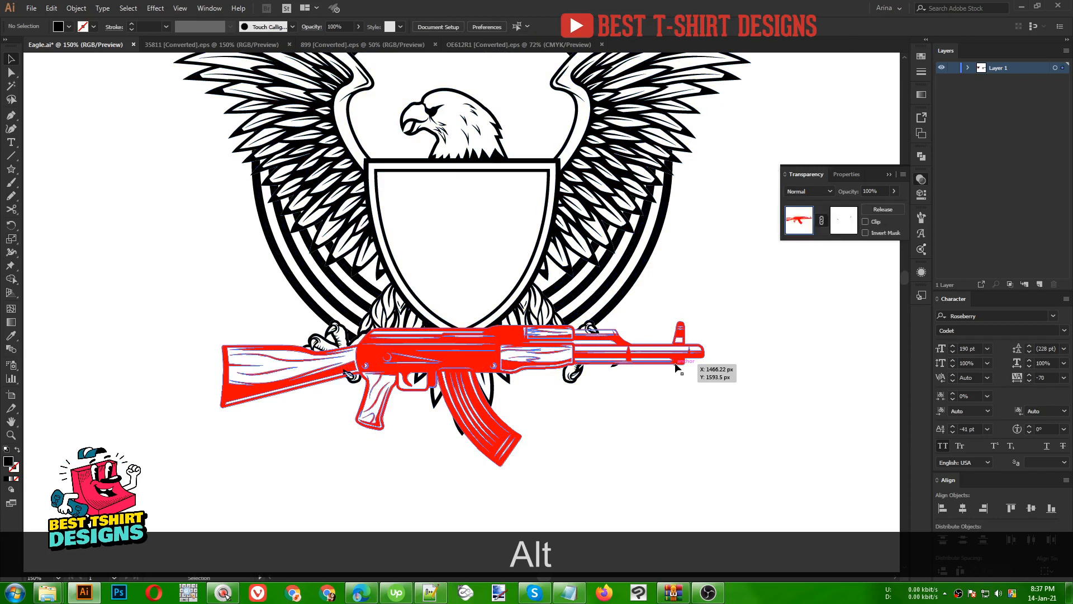
pyautogui.press('v')
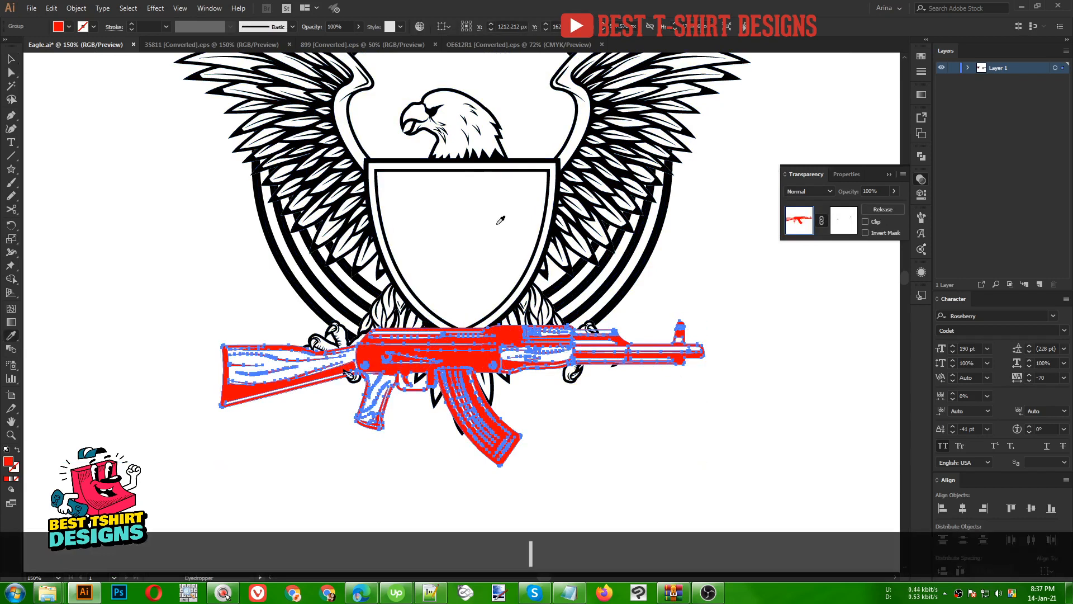
pyautogui.click(606, 402)
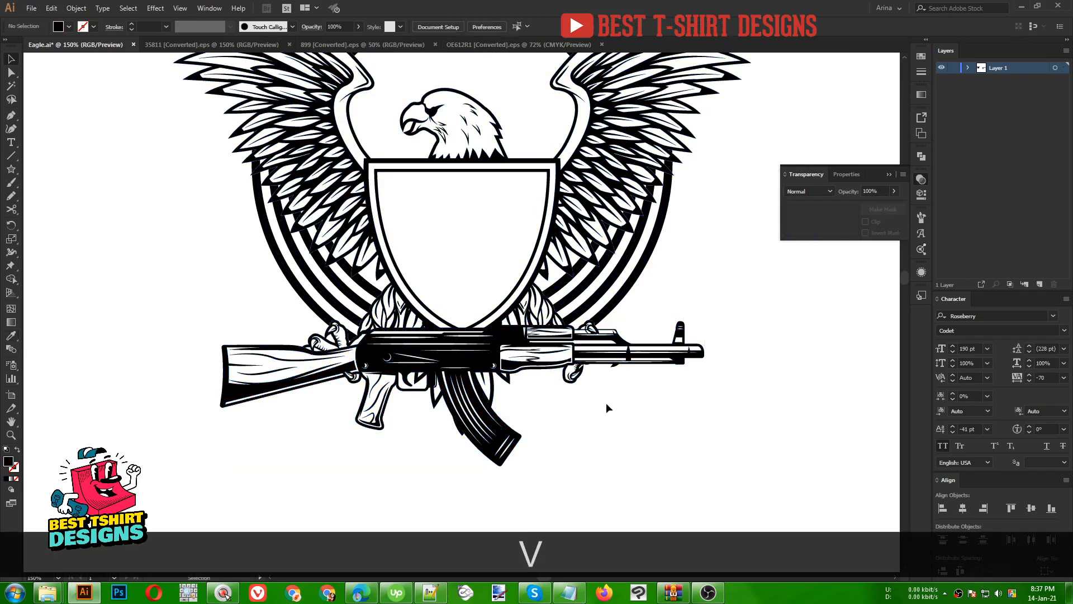
# Step: Group the eagle, ring emblem and rifle into one object, and deselect it
pyautogui.keyDown('alt'); pyautogui.scroll(4, 642, 431); pyautogui.keyUp('alt')
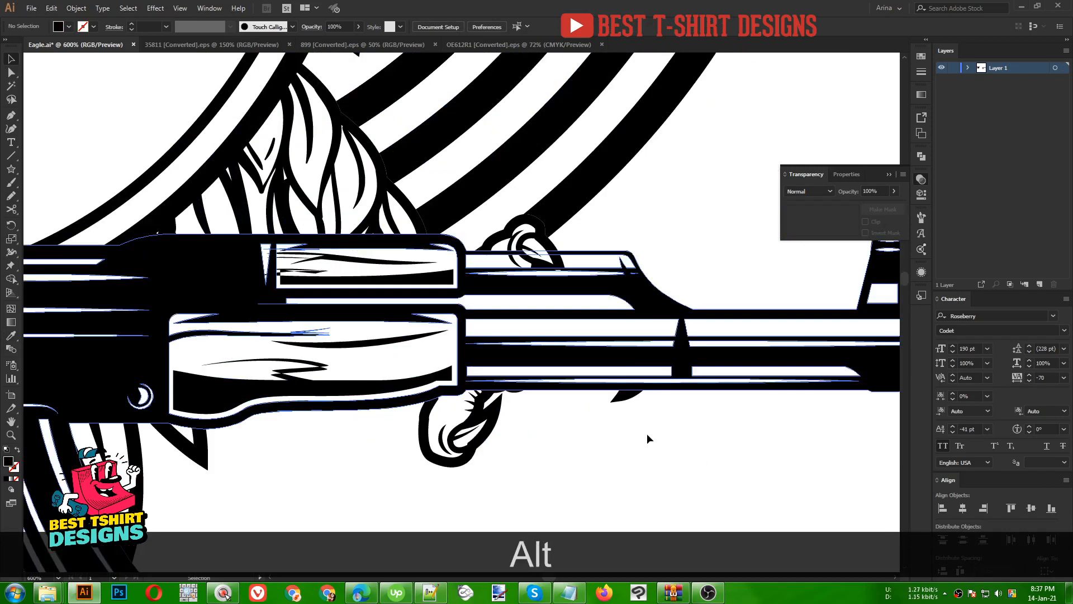
pyautogui.scroll(1, 630, 478)
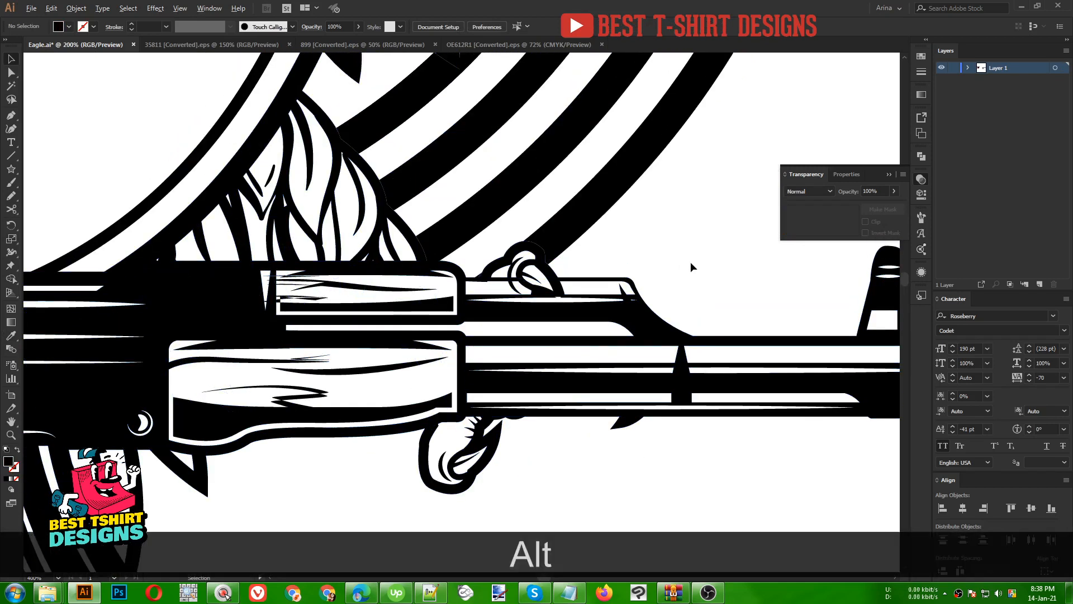
pyautogui.keyDown('alt'); pyautogui.scroll(-3, 690, 262); pyautogui.keyUp('alt')
pyautogui.keyDown('alt'); pyautogui.scroll(-2, 585, 408); pyautogui.keyUp('alt')
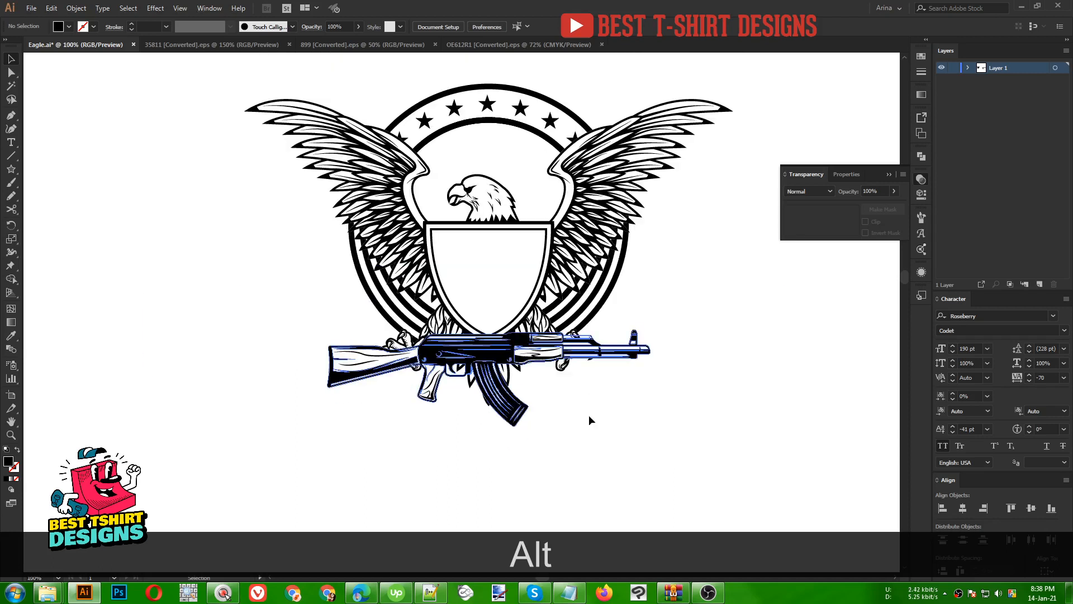
pyautogui.keyDown('alt'); pyautogui.scroll(-1, 294, 284); pyautogui.keyUp('alt')
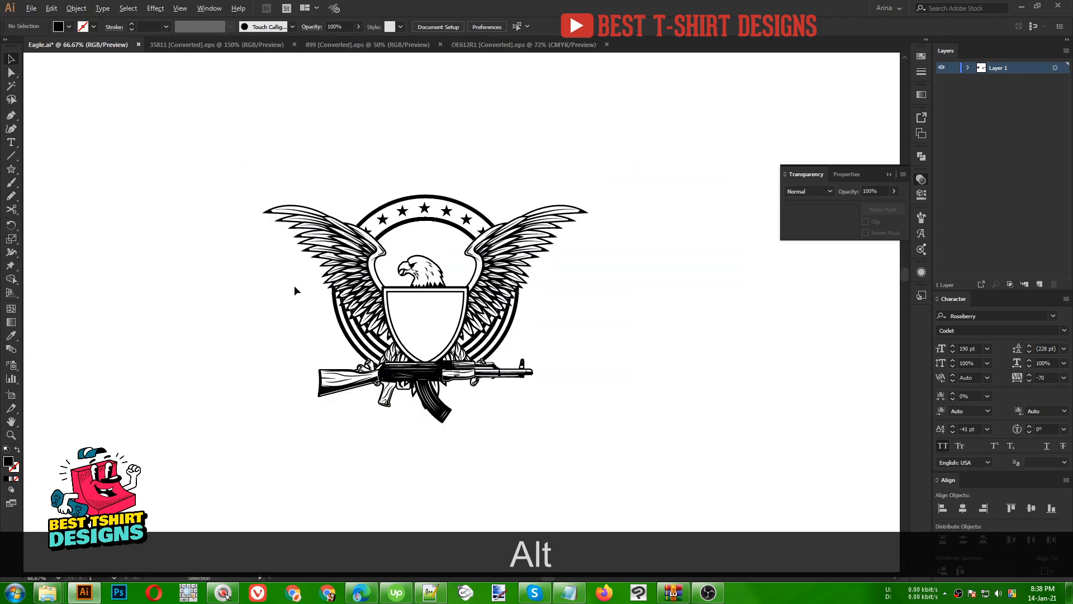
pyautogui.moveTo(284, 141); pyautogui.dragTo(566, 439)
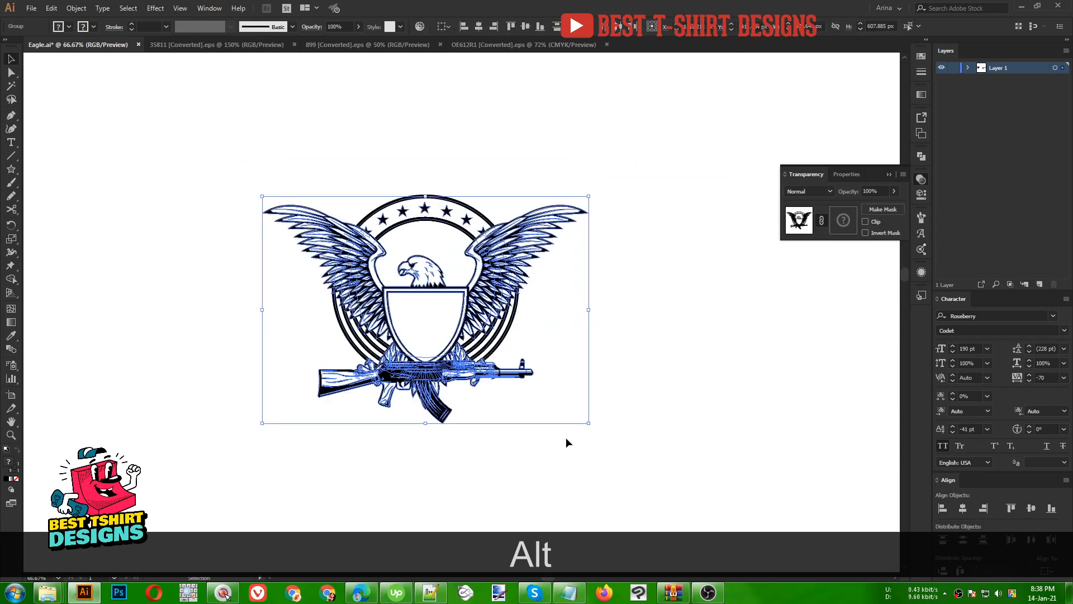
pyautogui.hotkey('ctrl', 'g')
pyautogui.click(613, 354)
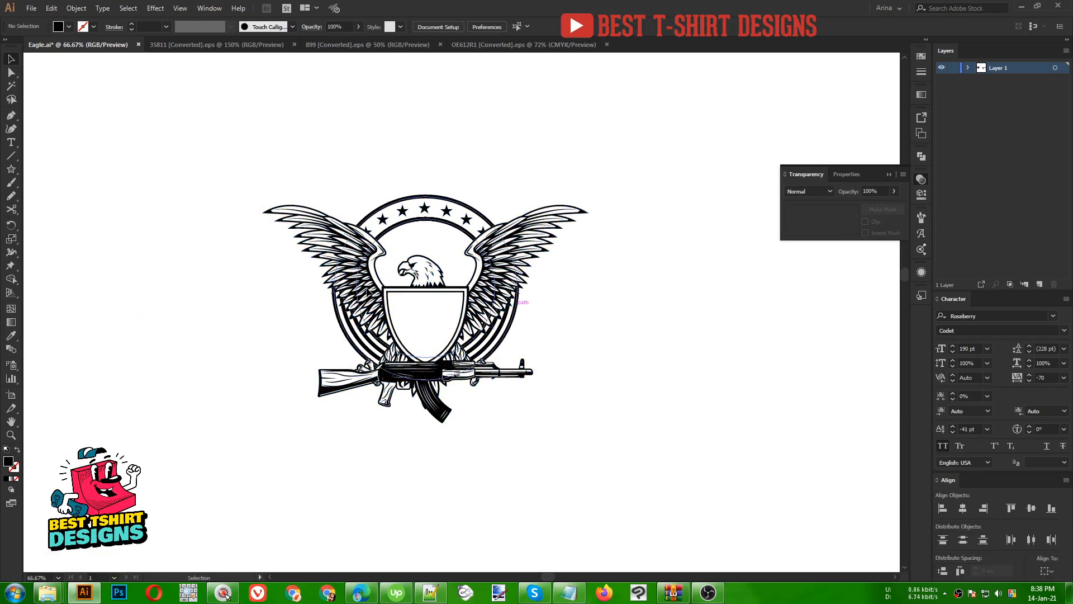
# Step: Draw an unfilled circle about 556 px in diameter with a 1 pt black stroke around the ring emblem, and nudge it left
pyautogui.moveTo(11, 169); pyautogui.dragTo(58, 204)
pyautogui.hotkey('alt', 'shift')
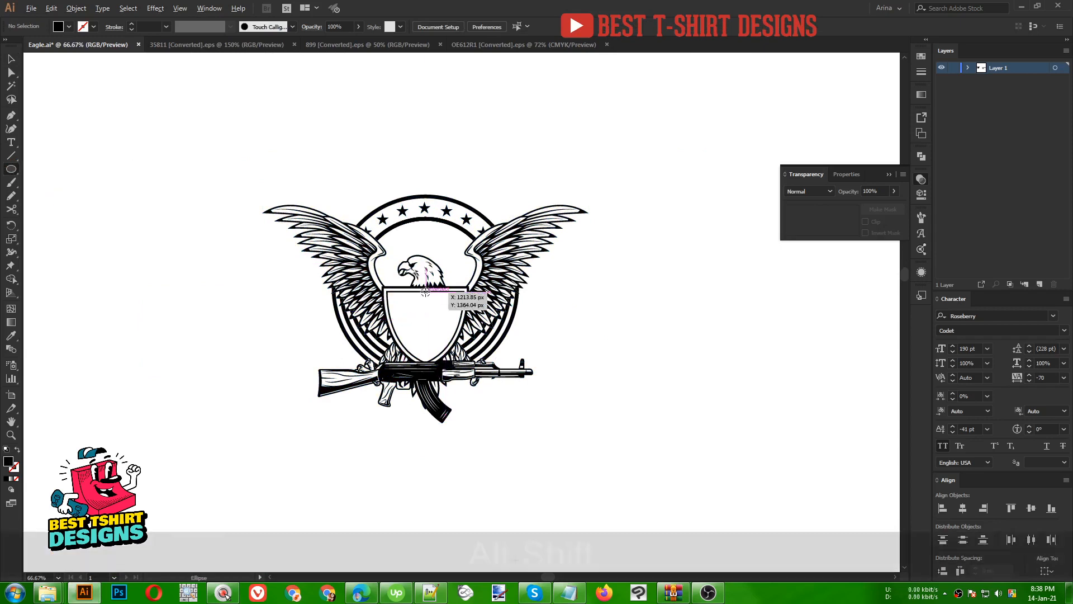
pyautogui.moveTo(429, 294); pyautogui.dragTo(532, 374)
pyautogui.hotkey('shift', 'x')
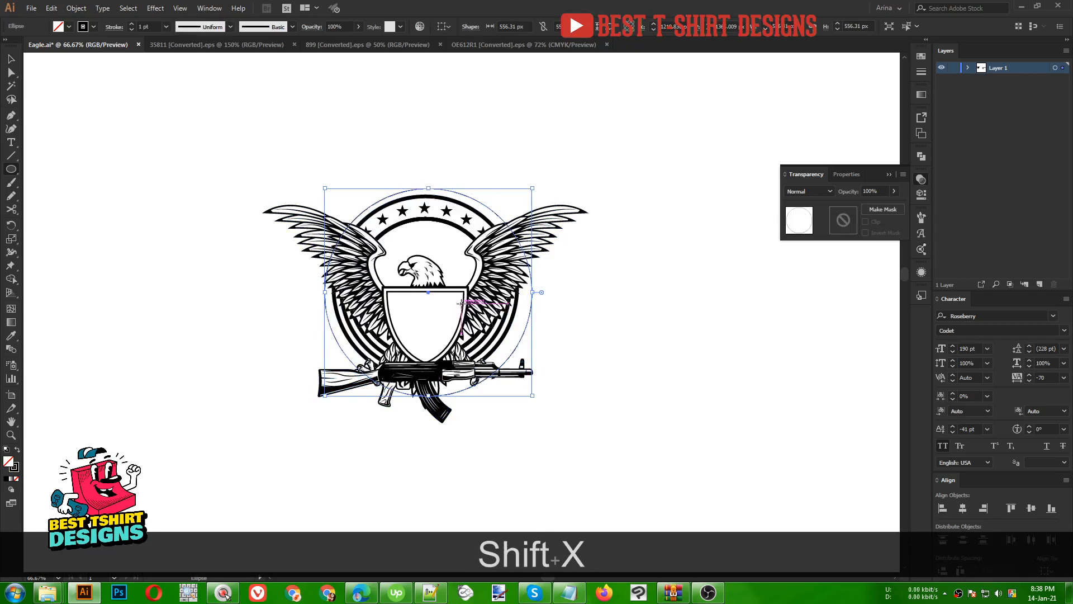
pyautogui.press('v')
pyautogui.press('Left')
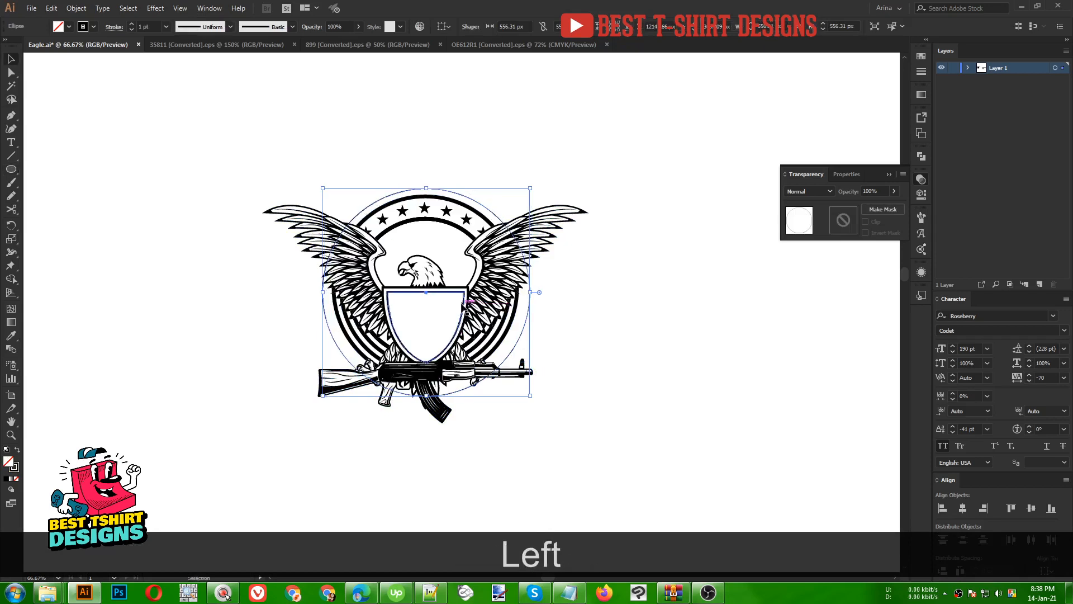
# Step: Align the circle and the grouped artwork on their horizontal centres, and nudge the circle slightly up
pyautogui.moveTo(597, 330); pyautogui.dragTo(247, 178)
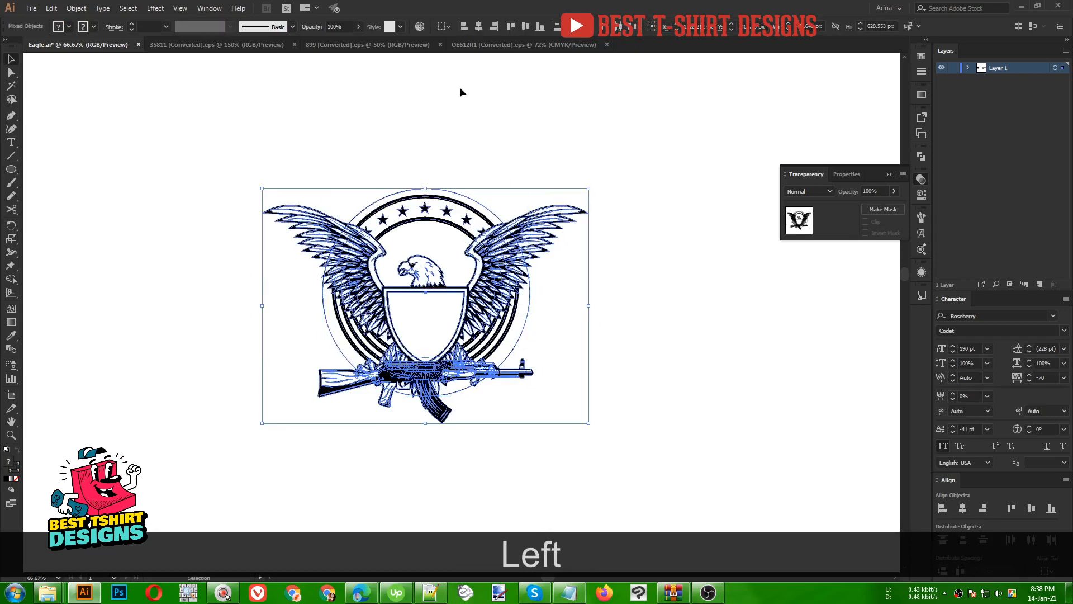
pyautogui.click(478, 26)
pyautogui.click(423, 136)
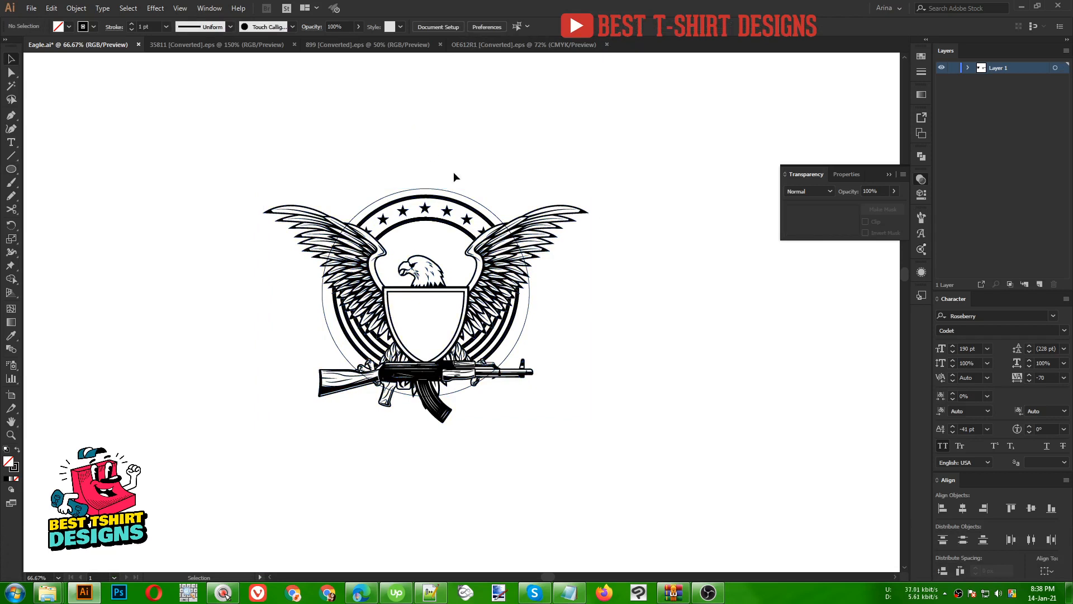
pyautogui.click(439, 192)
pyautogui.press('Up')
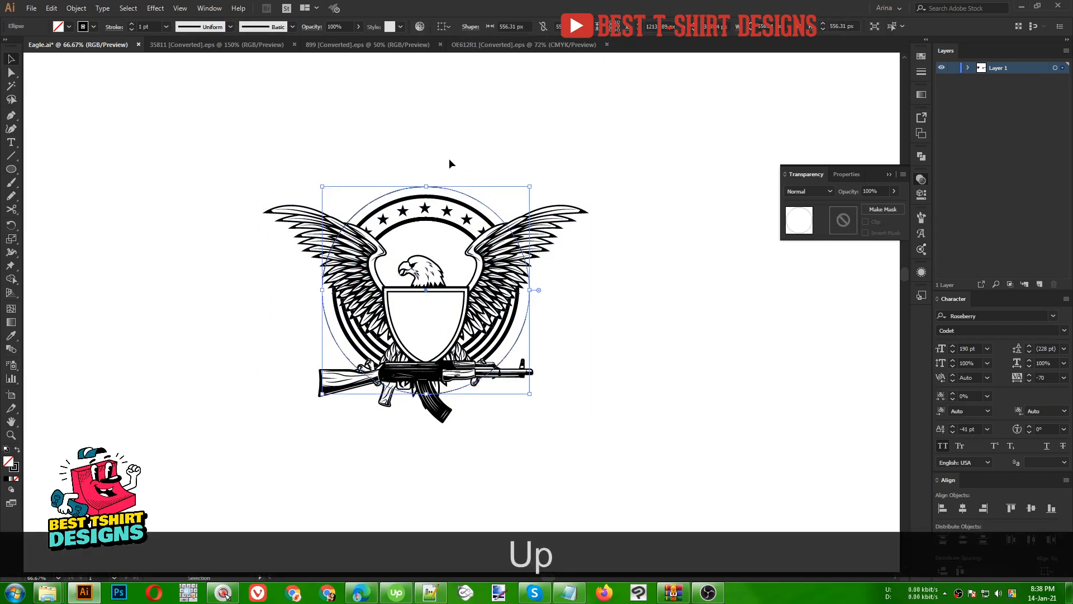
# Step: Switch to the Notepad notes and copy the "right to" line
pyautogui.click(606, 408)
pyautogui.click(567, 593)
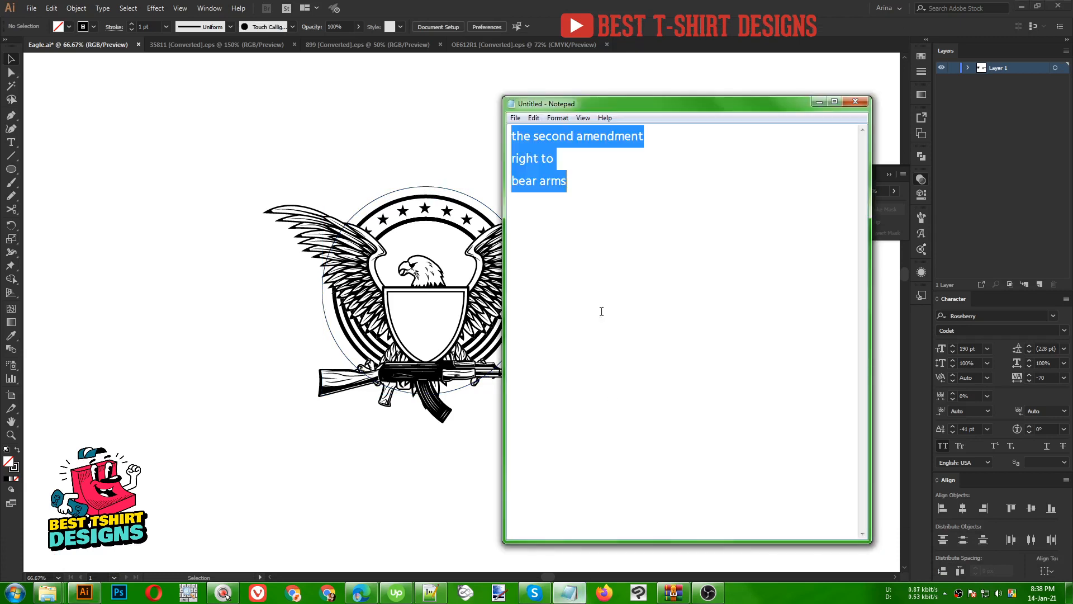
pyautogui.click(568, 152)
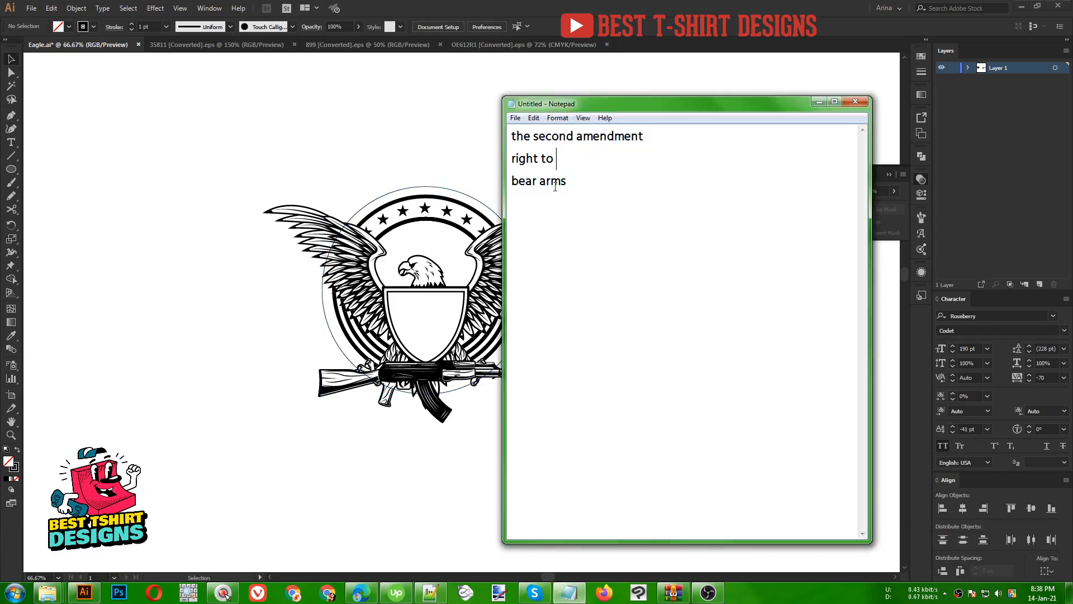
pyautogui.moveTo(554, 158); pyautogui.dragTo(487, 166)
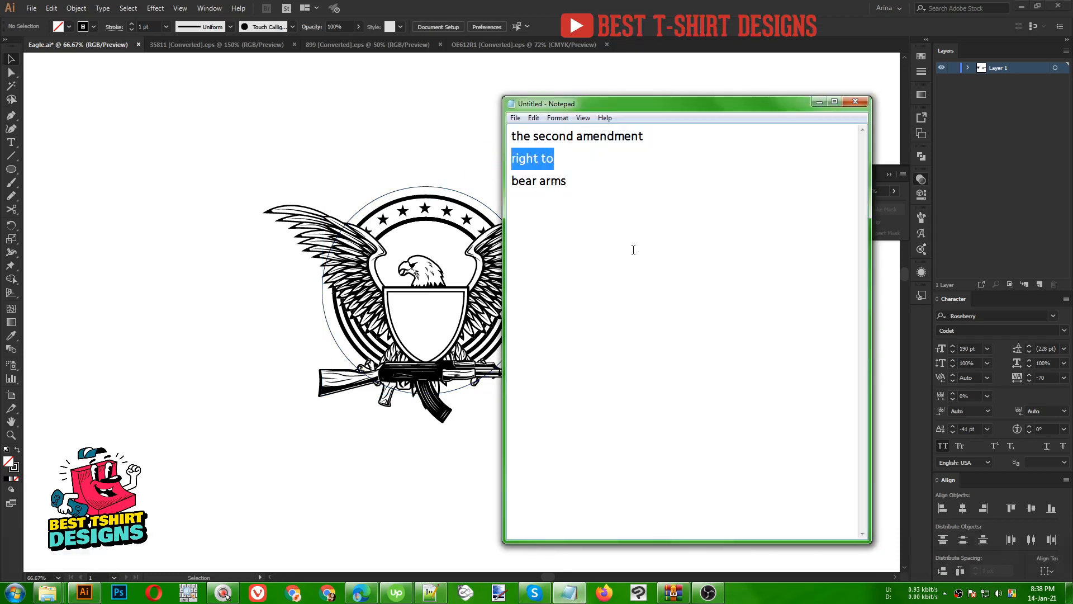
pyautogui.hotkey('ctrl', 'c')
# Step: Back in Illustrator, place the copied "right to" text as type on a path along the large outer circle
pyautogui.click(430, 157)
pyautogui.scroll(2, 417, 181)
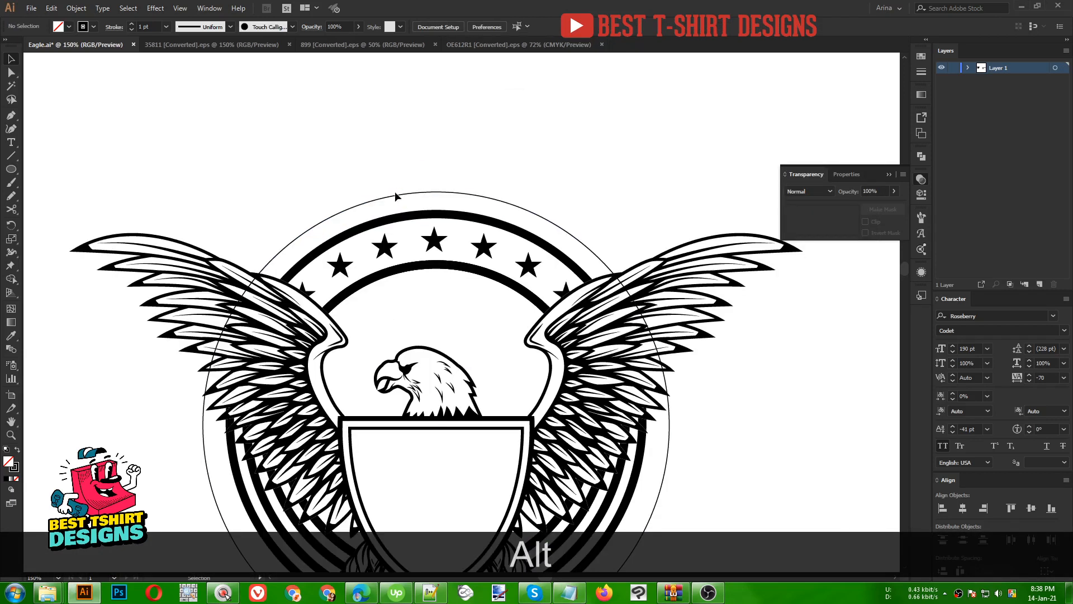
pyautogui.click(390, 195)
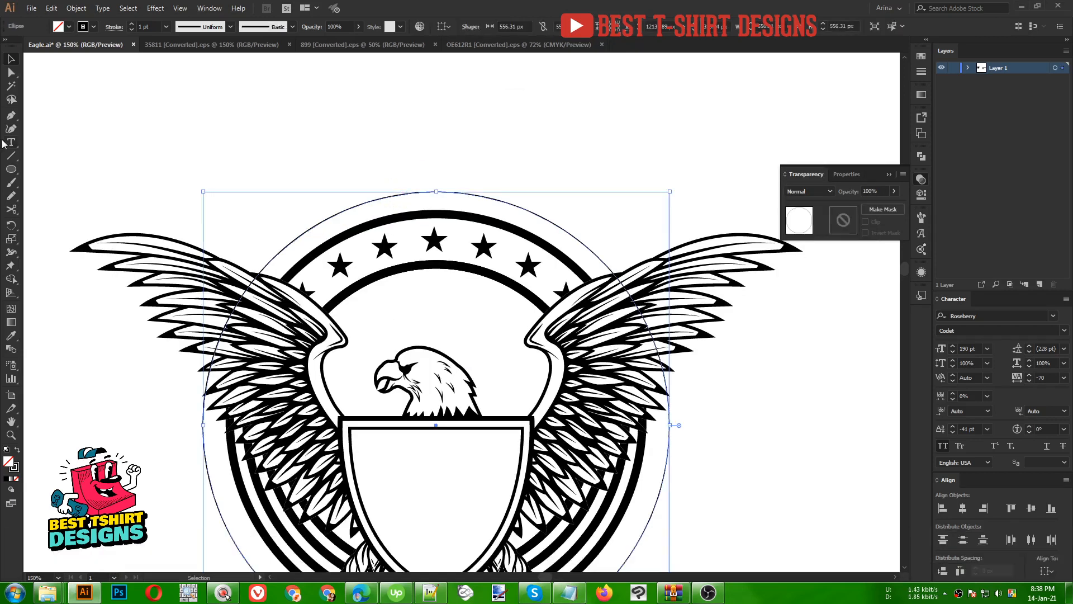
pyautogui.moveTo(11, 142); pyautogui.dragTo(53, 171)
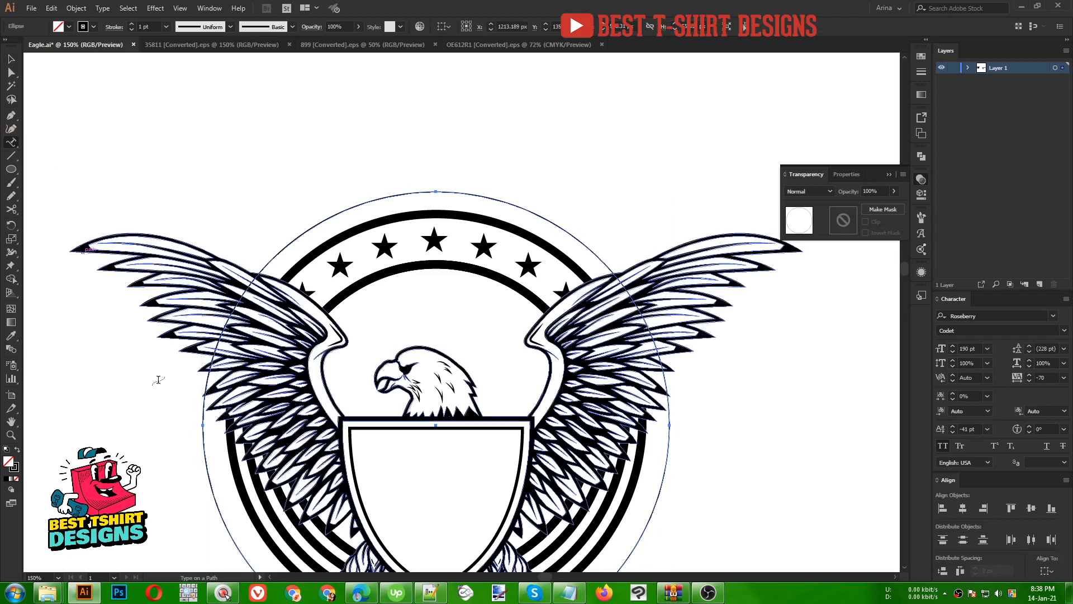
pyautogui.click(202, 424)
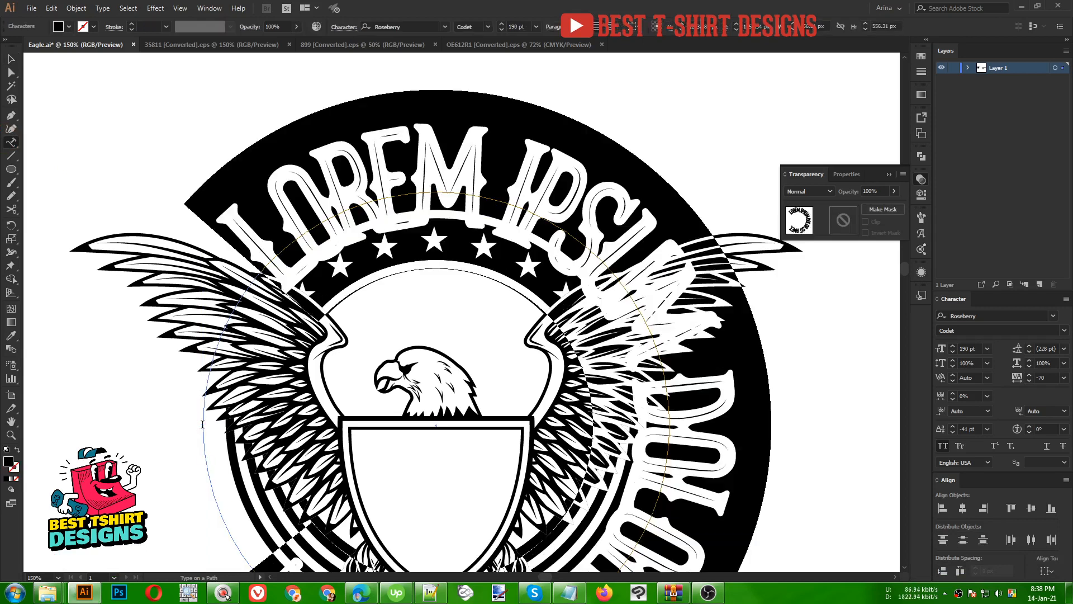
pyautogui.hotkey('ctrl', 'v')
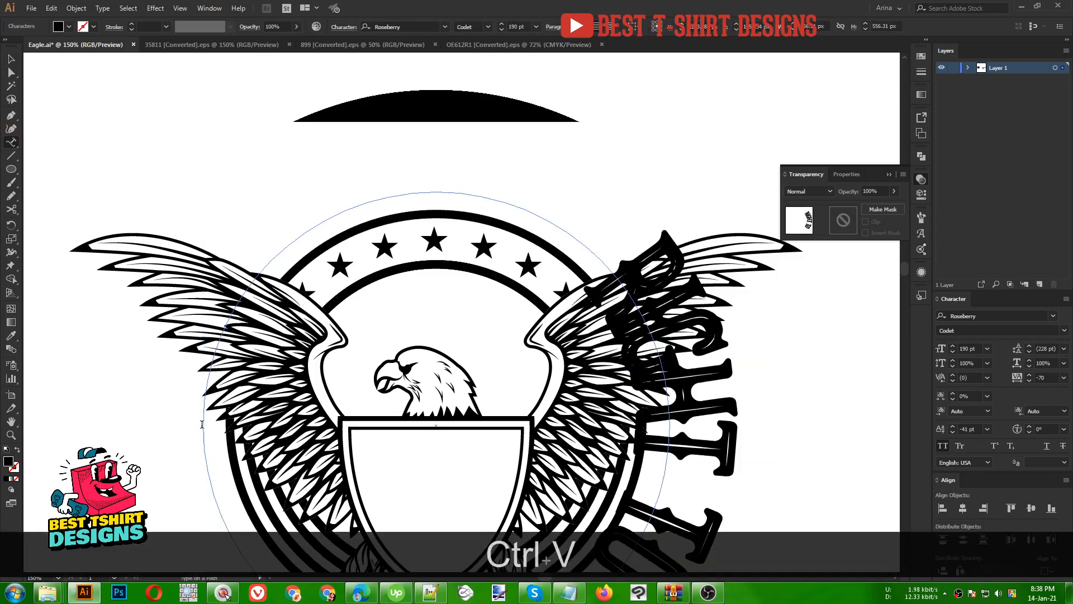
# Step: Set the curved text's baseline shift to 0 pt and its tracking to 0
pyautogui.scroll(-1, 425, 190)
pyautogui.click(11, 59)
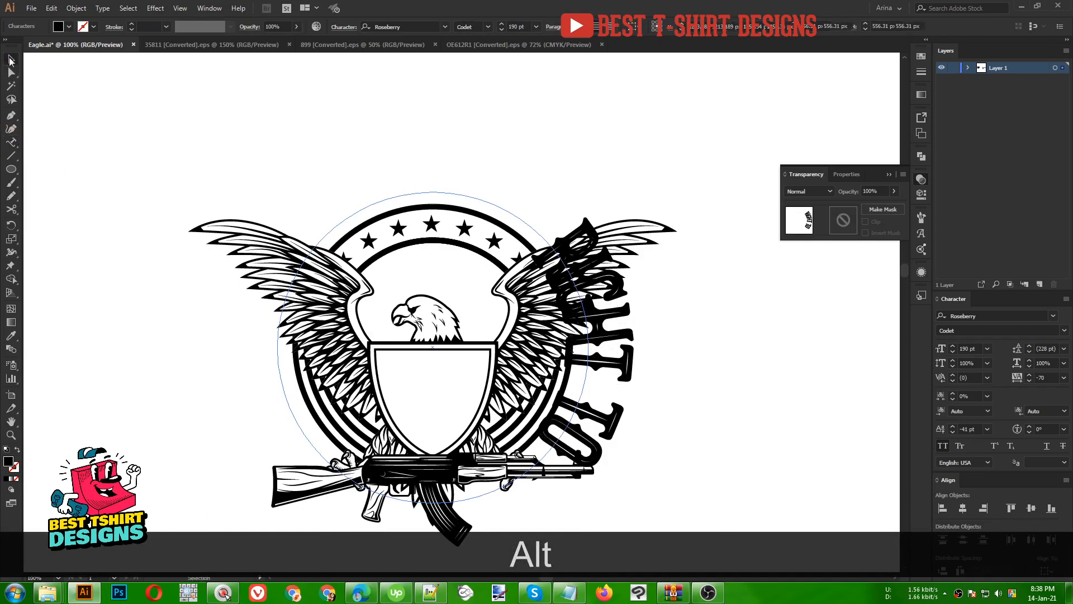
pyautogui.click(977, 429)
pyautogui.write('0')
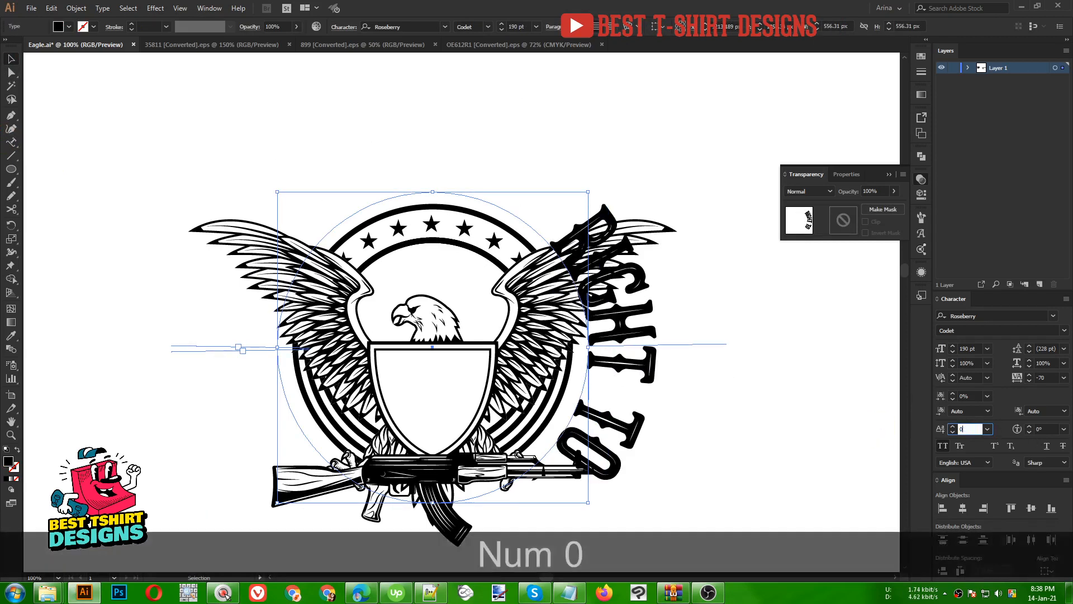
pyautogui.moveTo(1051, 377); pyautogui.dragTo(968, 378)
pyautogui.write('0')
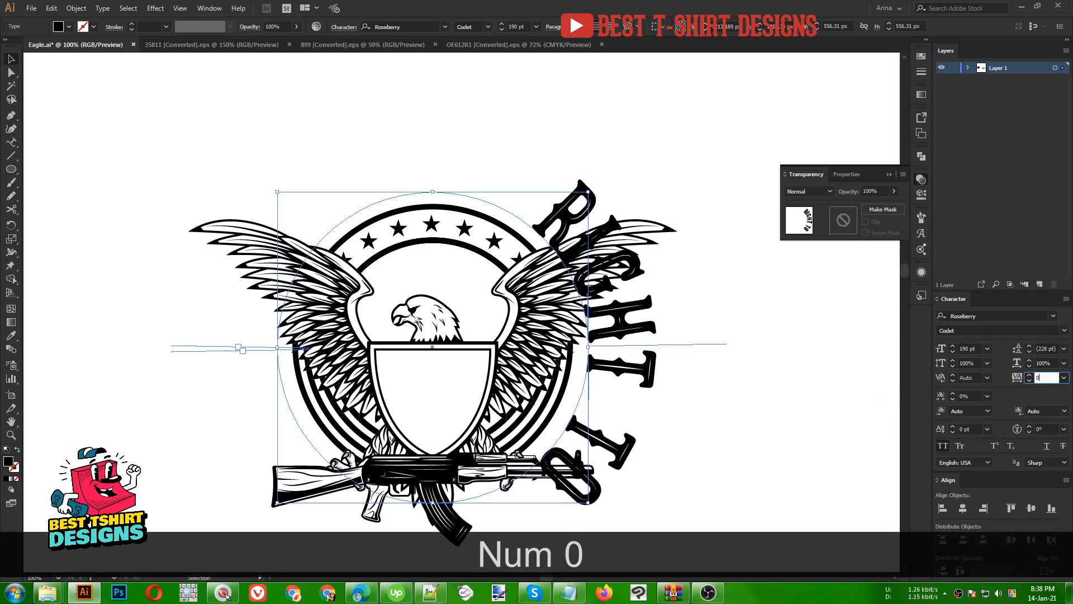
# Step: Slide the "RIGHT TO" text along its circle until it is centred above the emblem
pyautogui.scroll(-1, 468, 276)
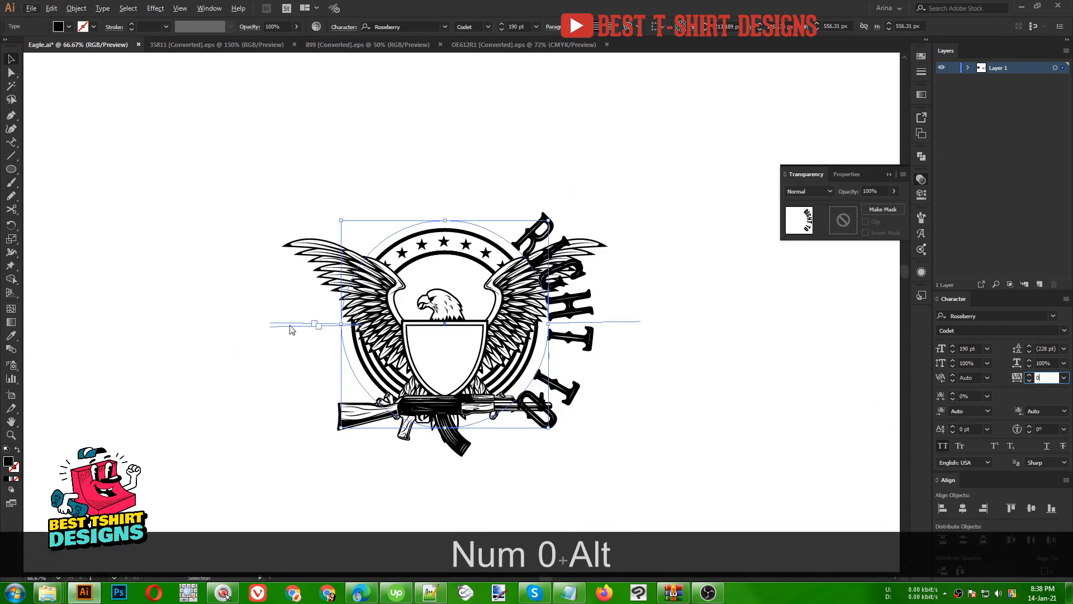
pyautogui.click(548, 232)
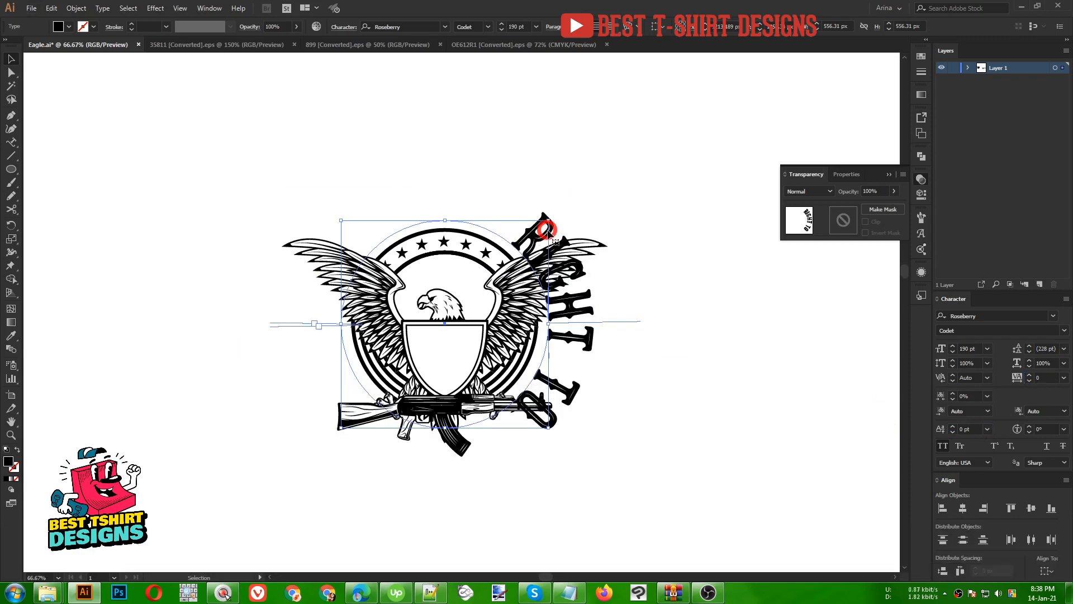
pyautogui.moveTo(292, 325); pyautogui.dragTo(671, 324)
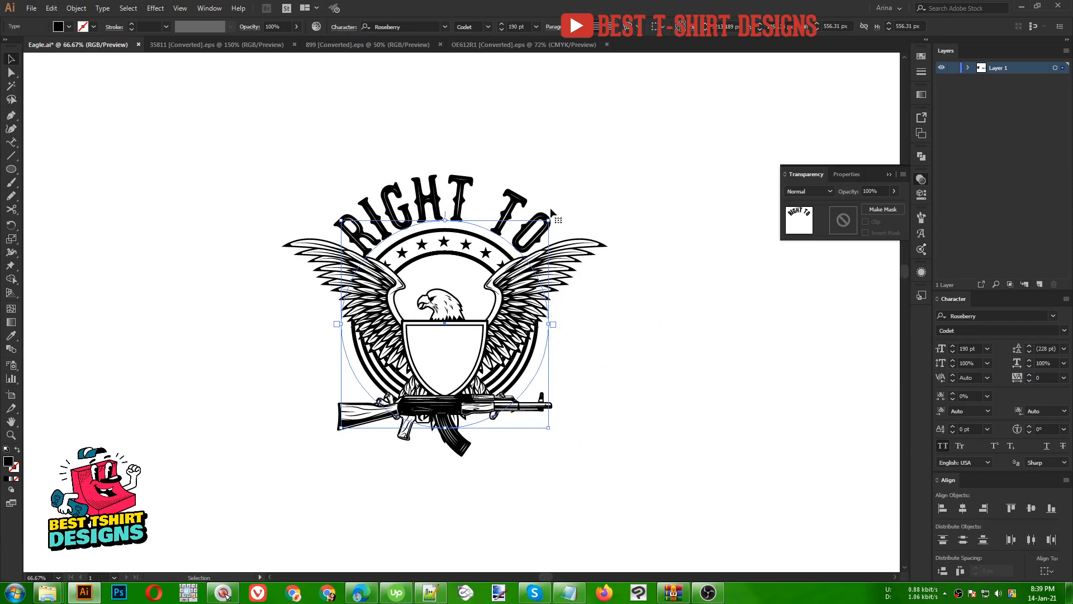
# Step: Reduce the "RIGHT TO" text to 150 pt, then scale it with its circle about the centre to about 541 px wide
pyautogui.scroll(-4, 519, 28)
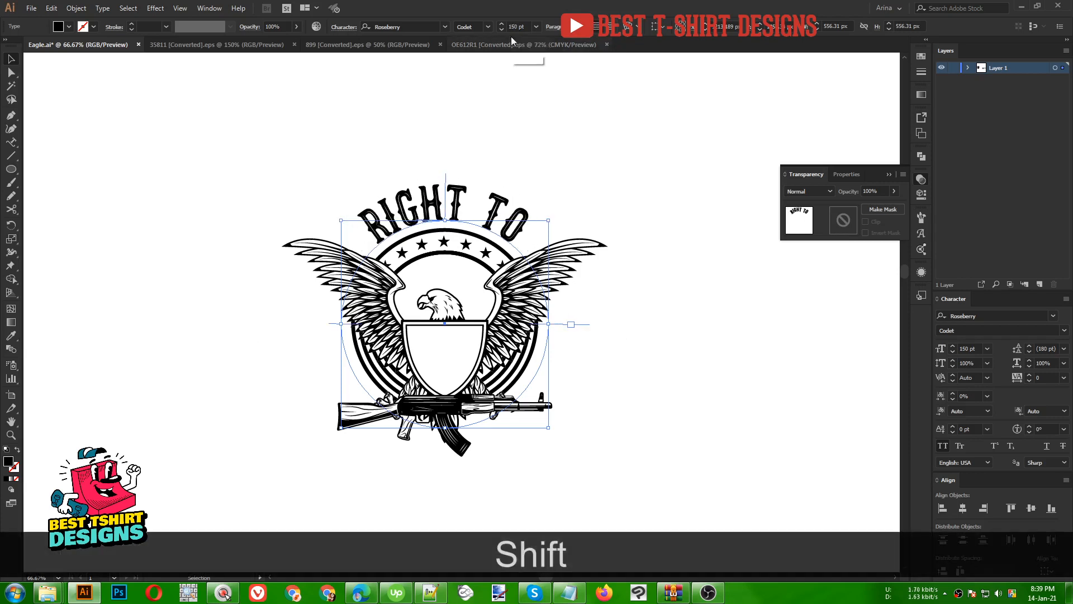
pyautogui.scroll(1, 467, 143)
pyautogui.moveTo(434, 260); pyautogui.dragTo(433, 269)
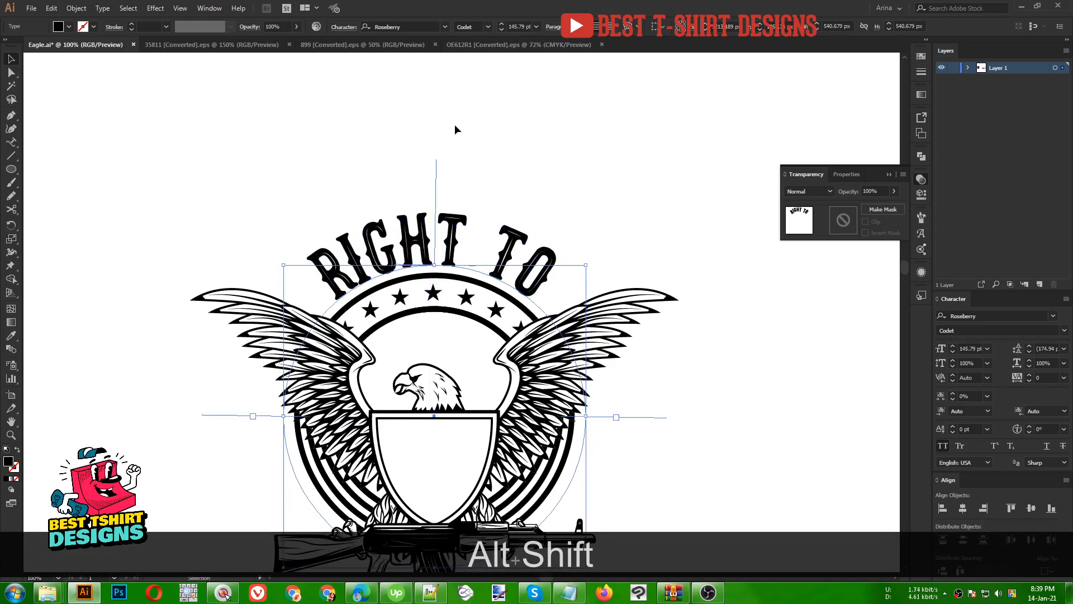
pyautogui.scroll(-1, 455, 125)
pyautogui.click(537, 196)
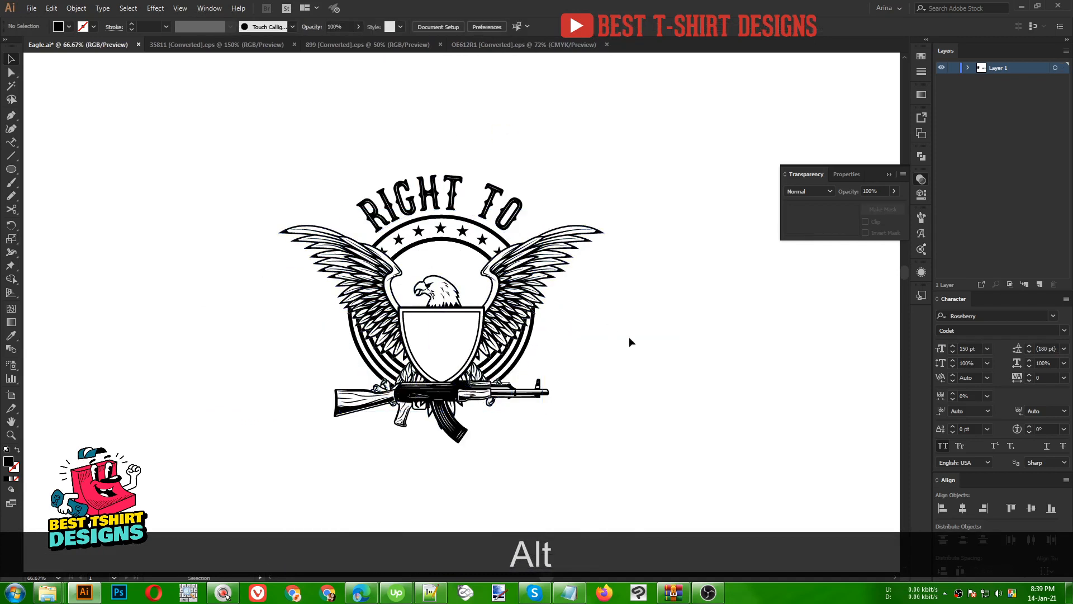
pyautogui.click(628, 336)
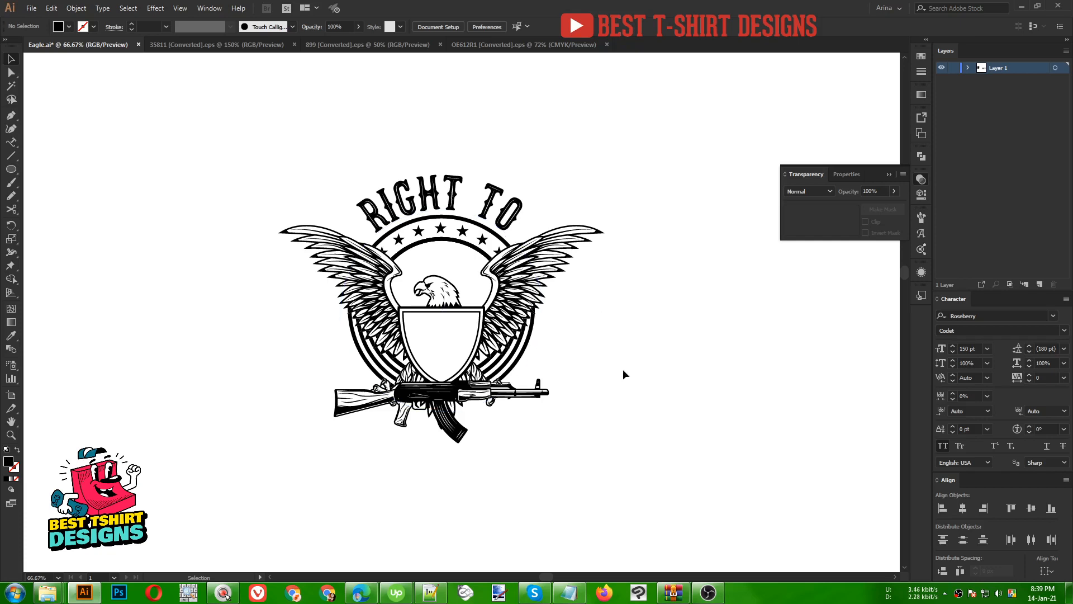
# Step: Switch to the Notepad notes and copy the "bear arms" line
pyautogui.click(569, 592)
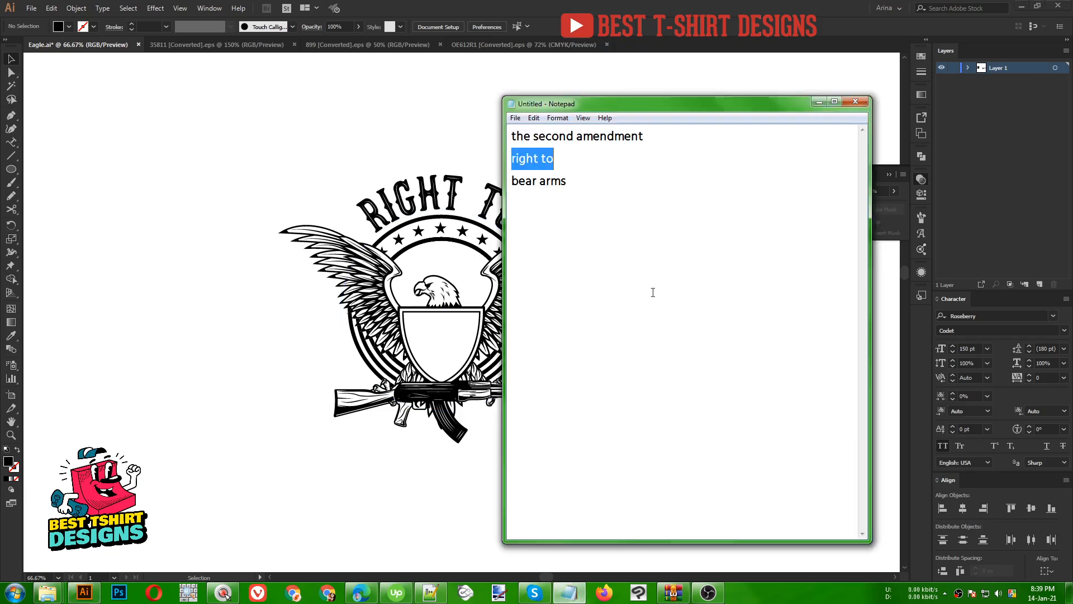
pyautogui.moveTo(566, 182); pyautogui.dragTo(511, 181)
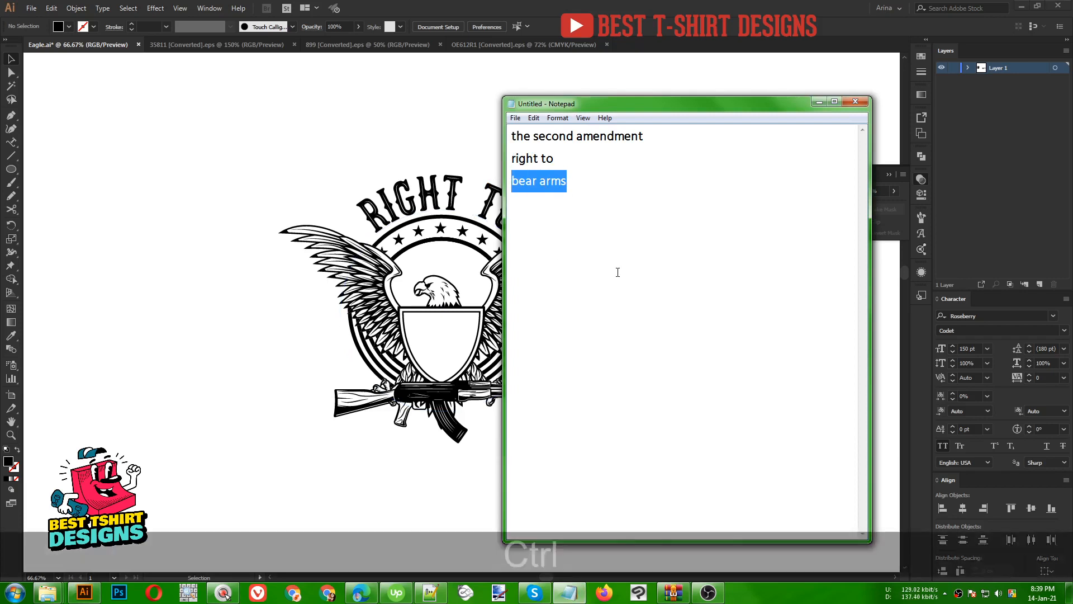
pyautogui.hotkey('ctrl', 'c')
# Step: Paste "bear arms" into the Illustrator artwork, enlarge it to about 89 pt and move it beside the emblem
pyautogui.click(200, 430)
pyautogui.hotkey('ctrl', 'v')
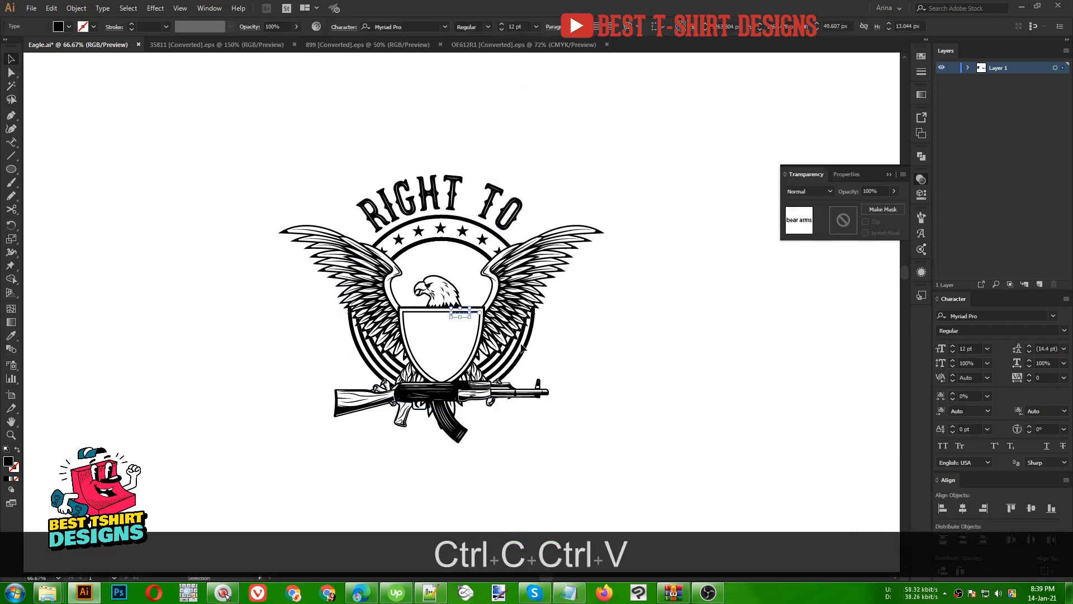
pyautogui.moveTo(470, 316); pyautogui.dragTo(529, 353)
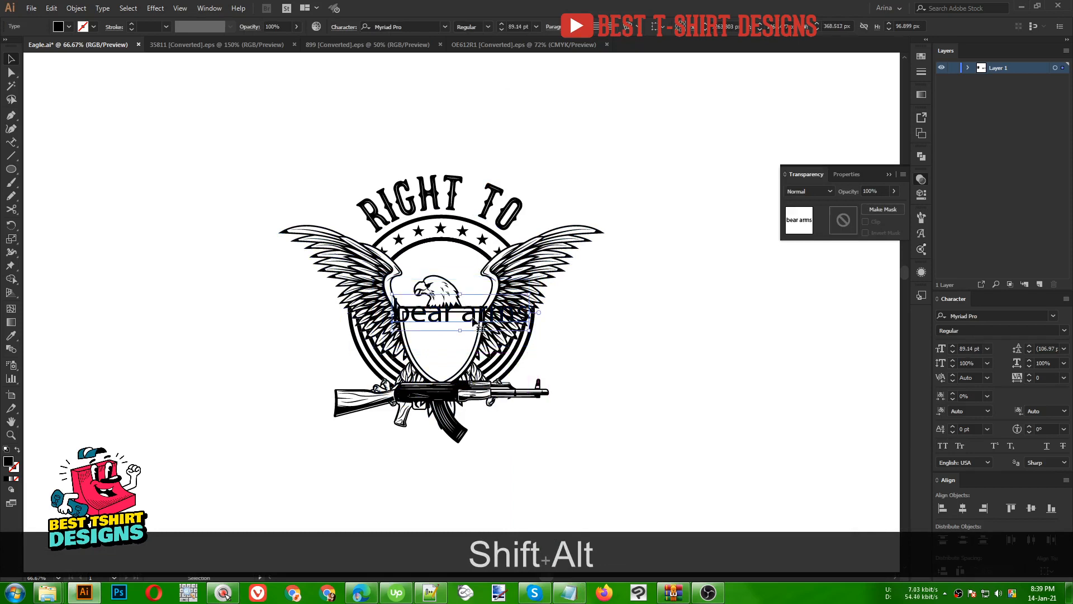
pyautogui.moveTo(472, 322); pyautogui.dragTo(699, 325)
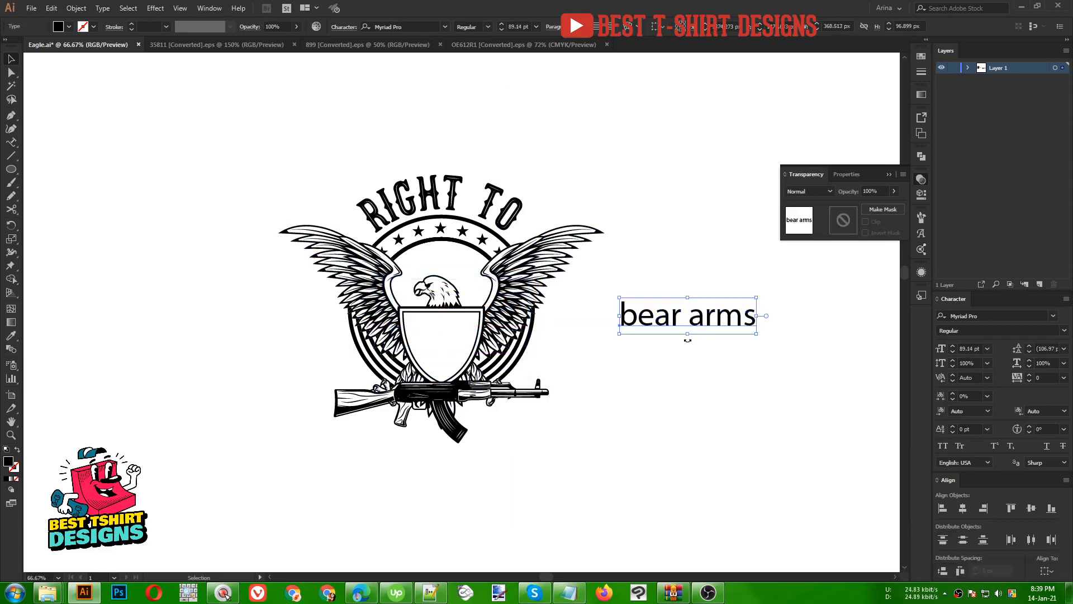
# Step: Duplicate the curved "RIGHT TO" text in place and shrink the copy to about 255 px wide, arching above the eagle's head
pyautogui.click(456, 196)
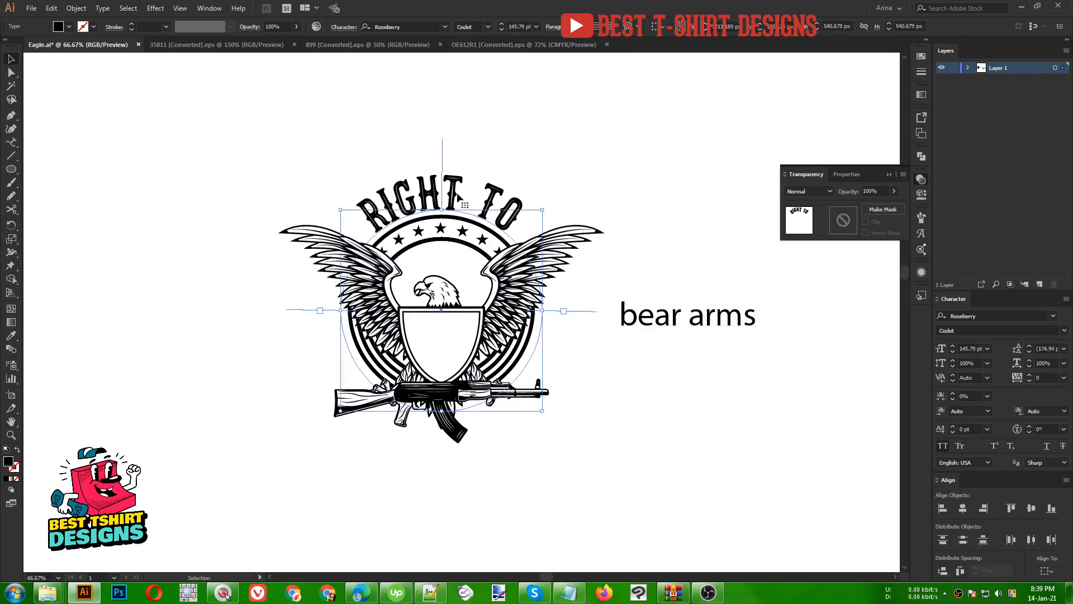
pyautogui.hotkey('ctrl', 'c')
pyautogui.hotkey('ctrl', 'f')
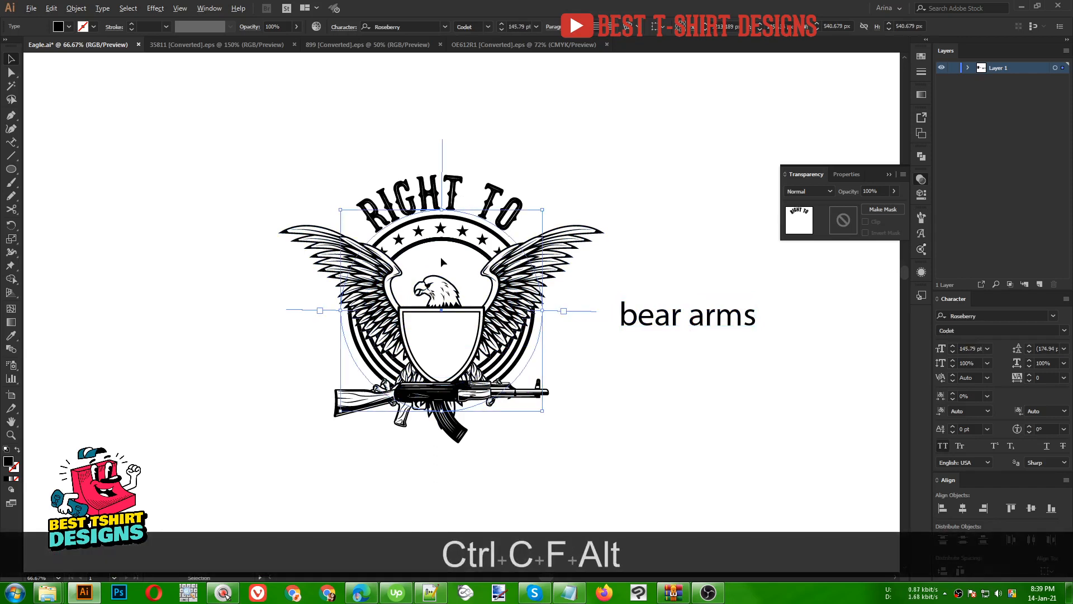
pyautogui.keyDown('alt'); pyautogui.scroll(1, 441, 262); pyautogui.keyUp('alt')
pyautogui.moveTo(440, 191); pyautogui.dragTo(444, 268)
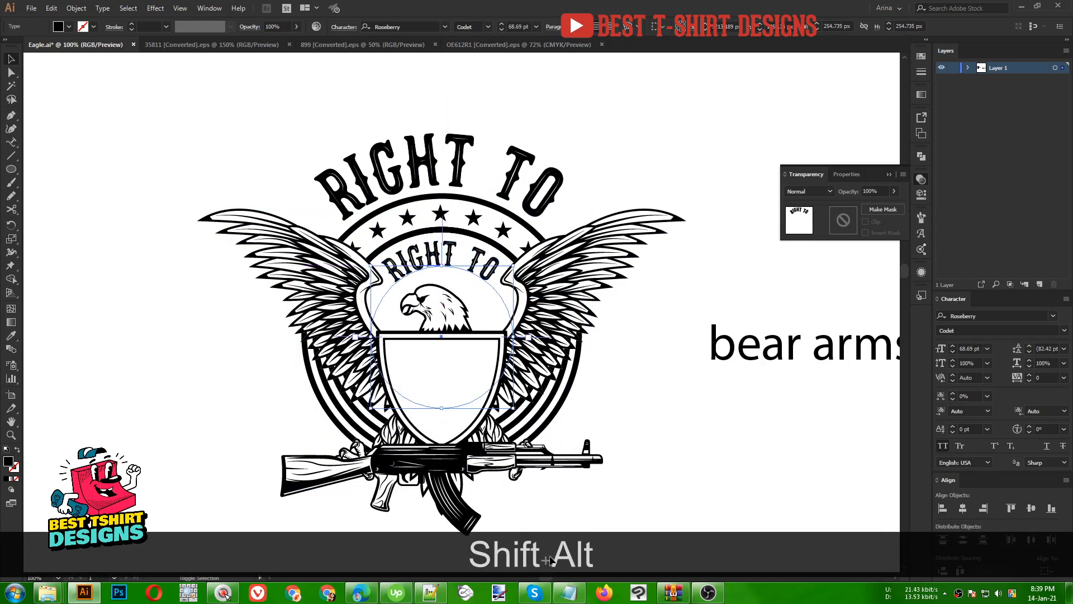
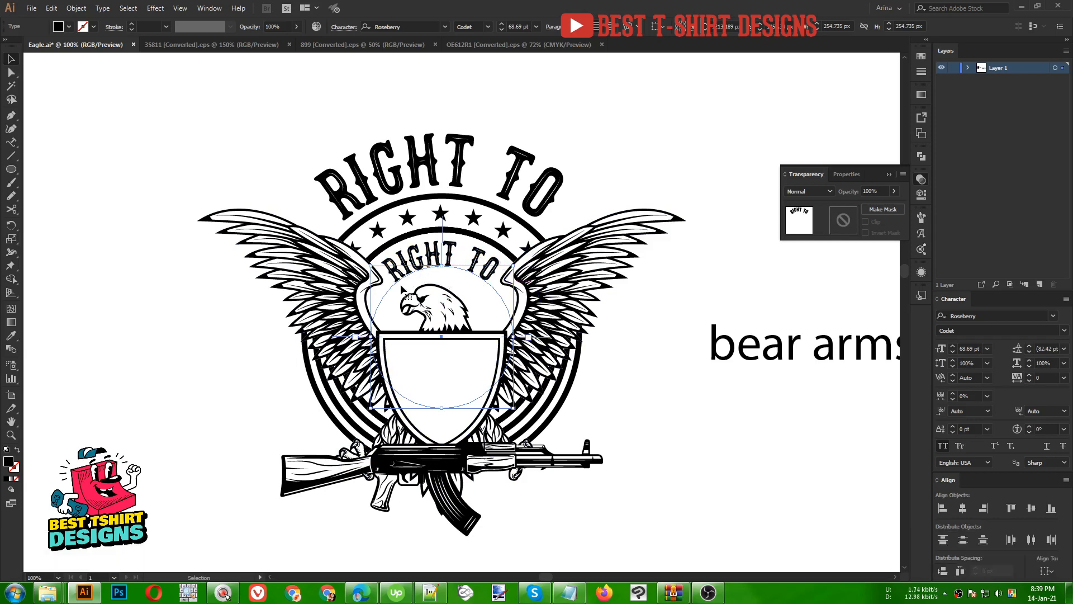
# Step: Apply the small curved text's formatting to the "bear arms" text with the Eyedropper
pyautogui.click(760, 354)
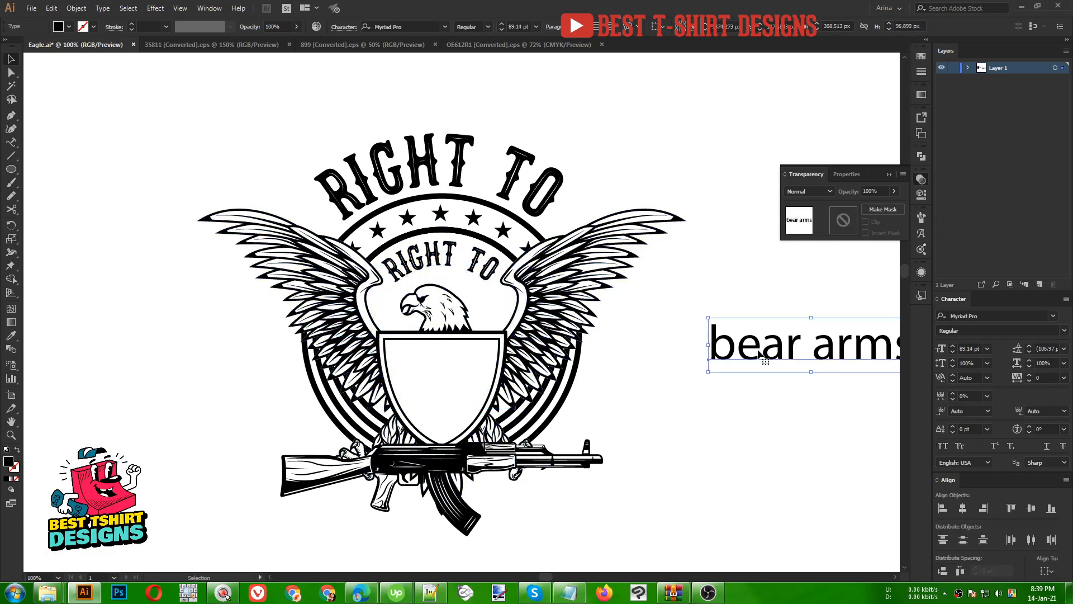
pyautogui.press('i')
pyautogui.click(447, 257)
pyautogui.press('v')
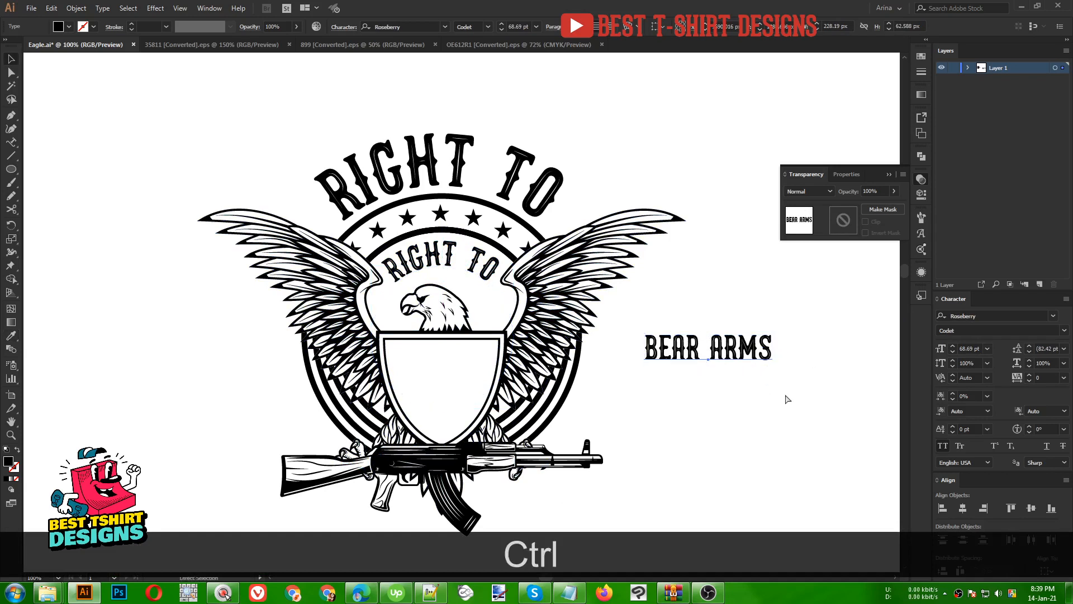
# Step: Cut the styled "BEAR ARMS" text and paste it over the wording of the small curved "RIGHT TO" copy
pyautogui.hotkey('ctrl', 'x')
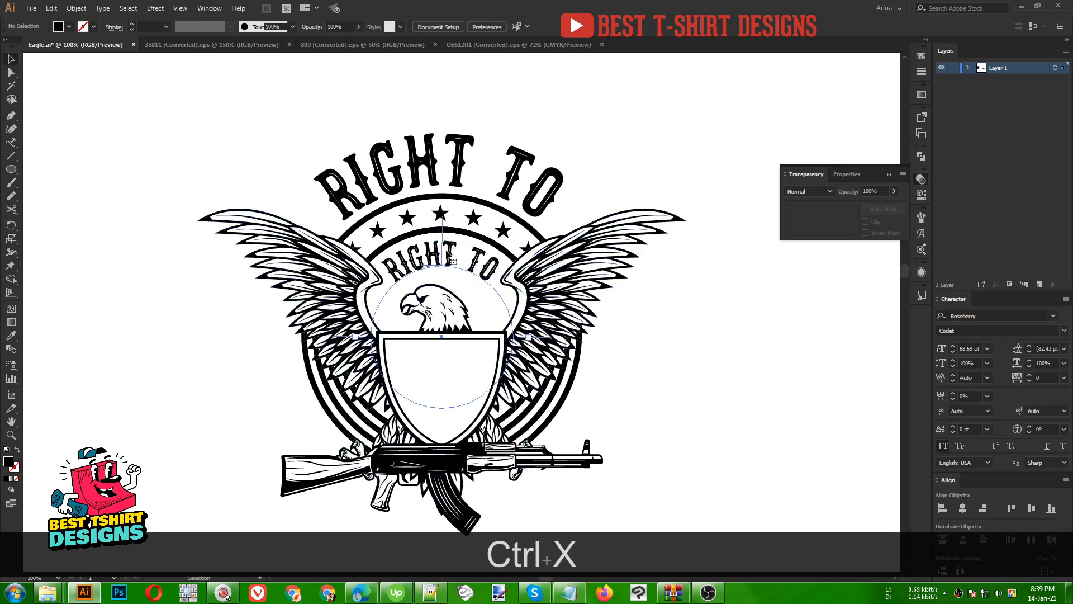
pyautogui.doubleClick(451, 259)
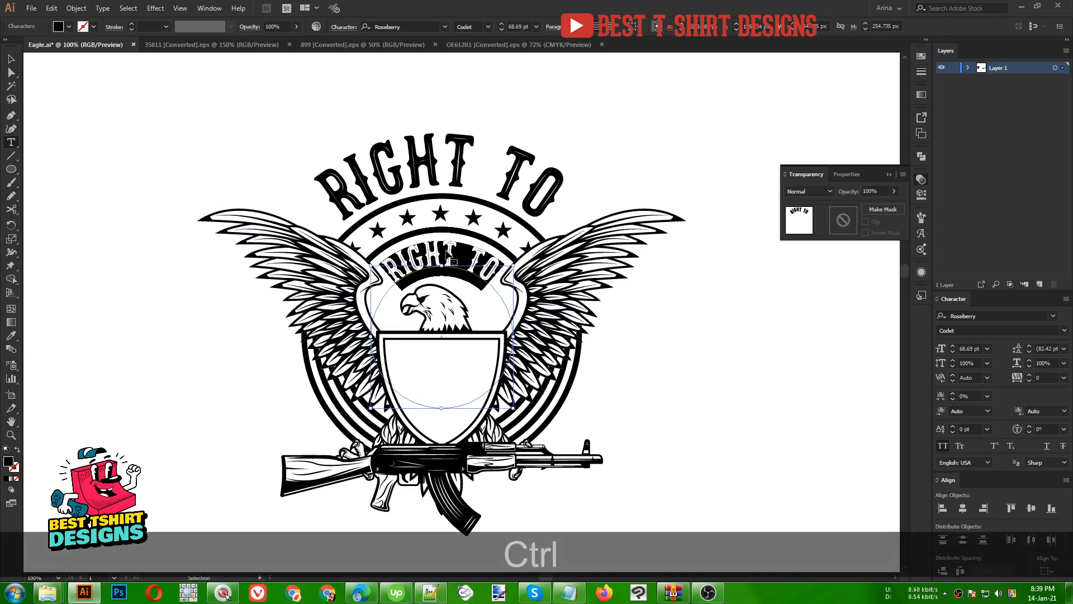
pyautogui.hotkey('ctrl', 'v')
pyautogui.click(12, 58)
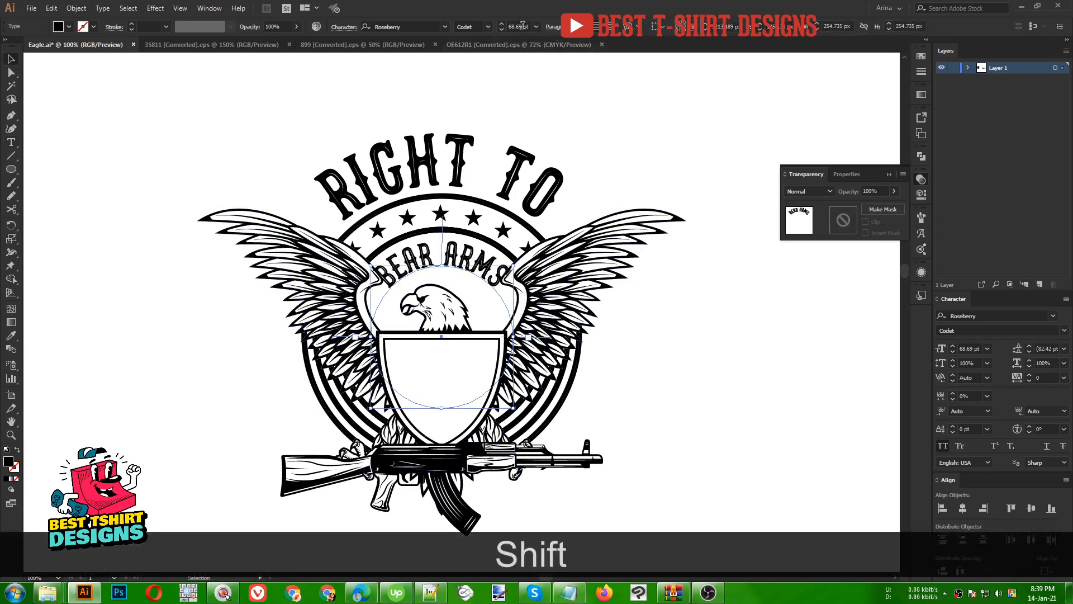
# Step: Set the curved "BEAR ARMS" text's font size to 80 pt and deselect it
pyautogui.scroll(4, 522, 27)
pyautogui.scroll(-2, 522, 27)
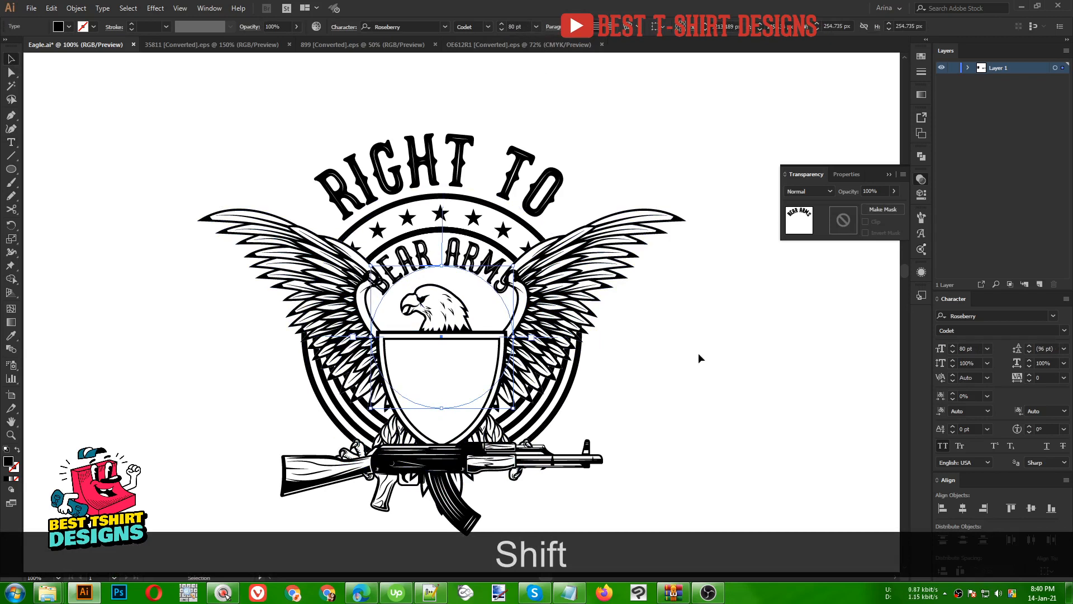
pyautogui.press('F10')
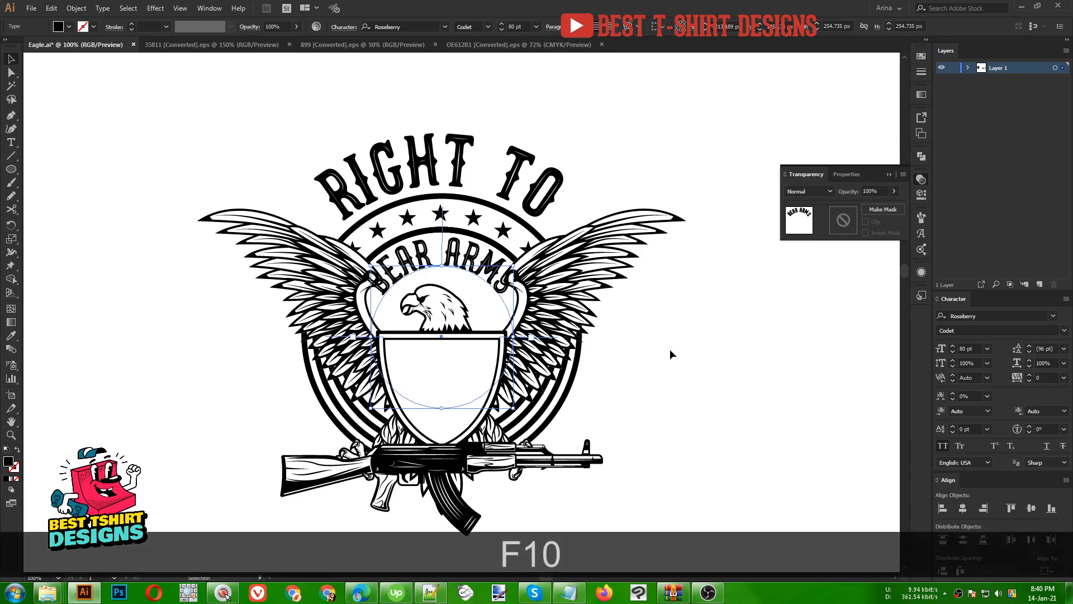
pyautogui.click(669, 350)
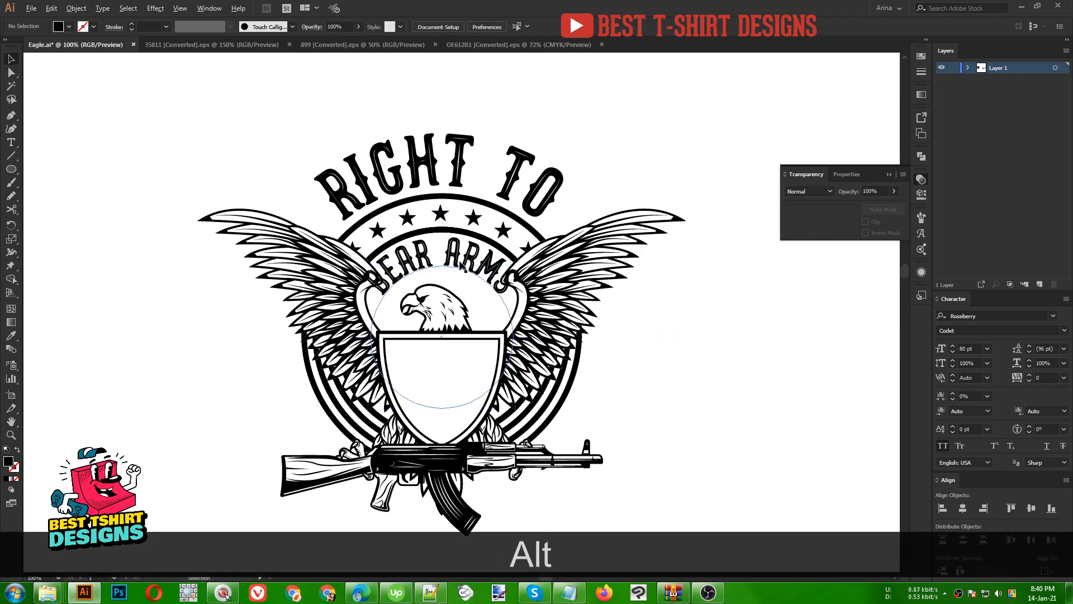
# Step: Move the curved "BEAR ARMS" text to the blank area right of the emblem and paste its wording as a separate straight text
pyautogui.scroll(-1, 495, 267)
pyautogui.moveTo(458, 244); pyautogui.dragTo(750, 326)
pyautogui.doubleClick(751, 327)
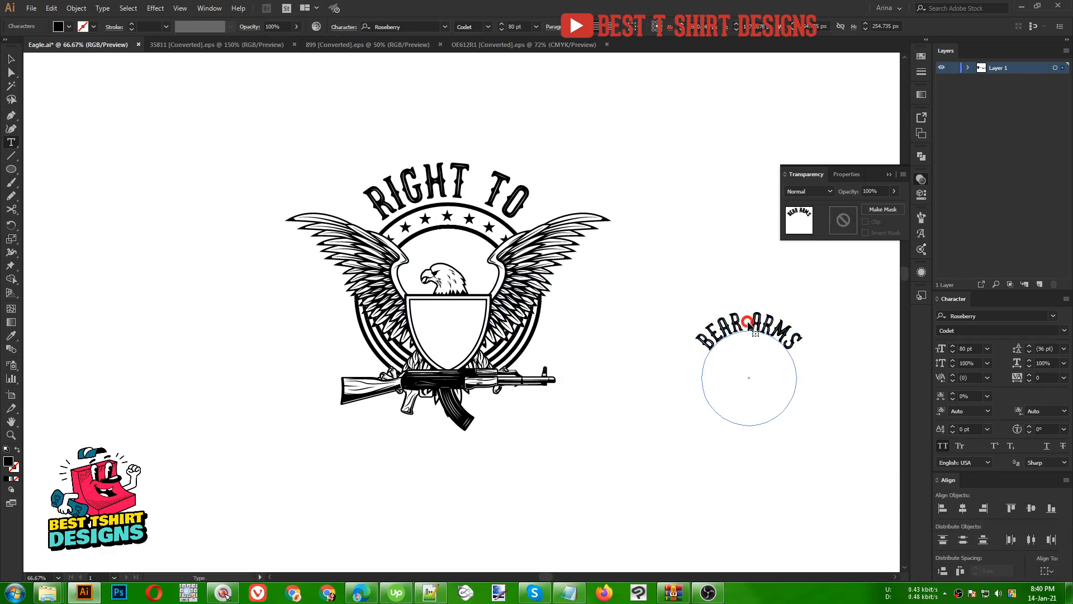
pyautogui.tripleClick(748, 327)
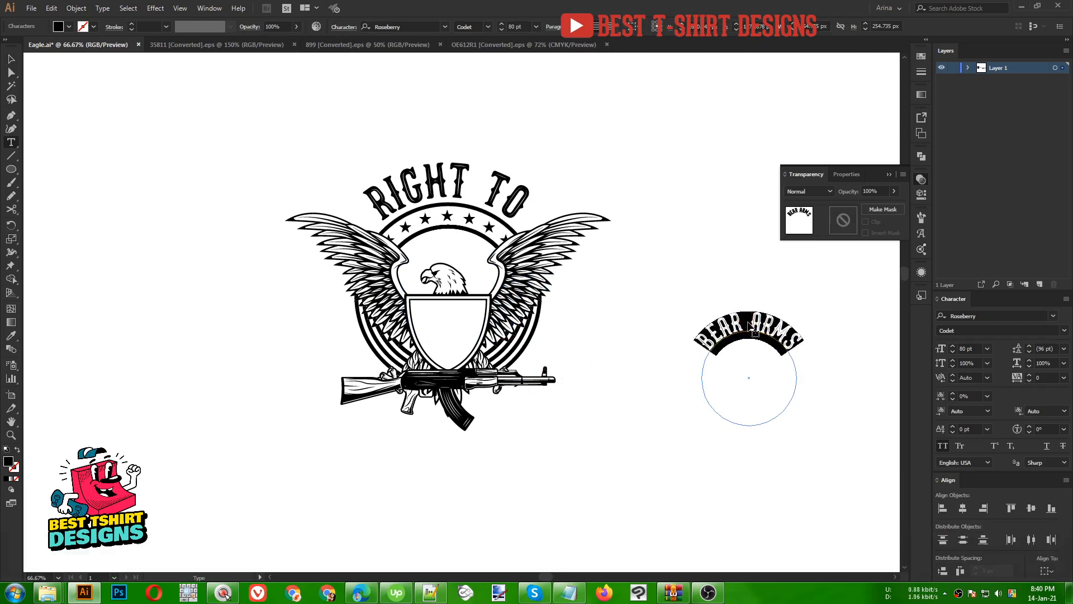
pyautogui.hotkey('ctrl', 'c')
pyautogui.hotkey('ctrl', 'v')
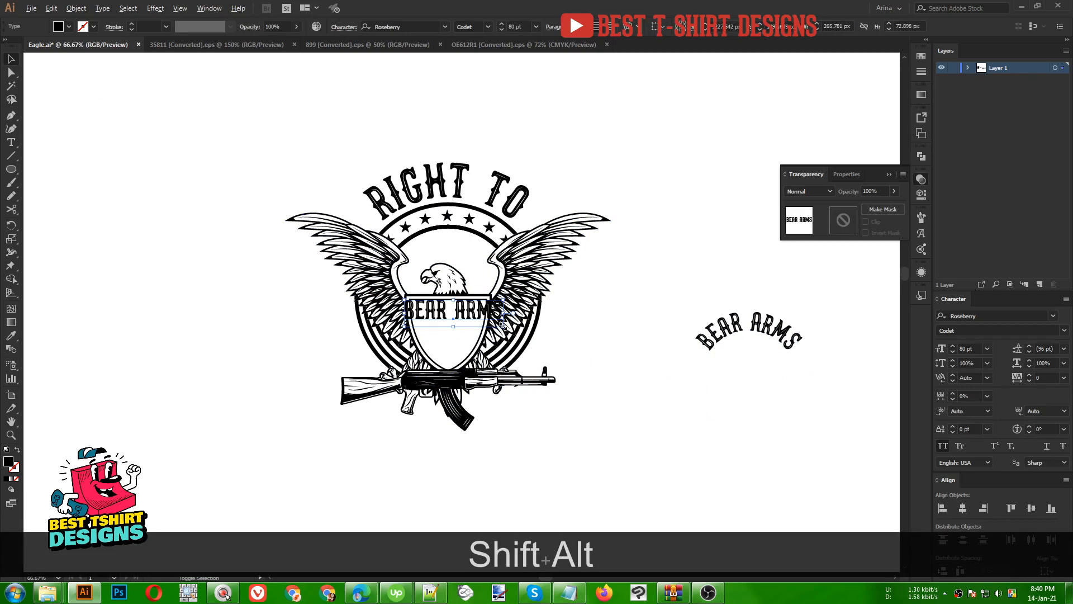
# Step: Enlarge the straight "BEAR ARMS" text to about 145.5 pt, place it just below the rifle and deselect it
pyautogui.moveTo(503, 324); pyautogui.dragTo(546, 426)
pyautogui.press('Up')
pyautogui.press('Up')
pyautogui.press('Up')
pyautogui.press('Up')
pyautogui.press('Up')
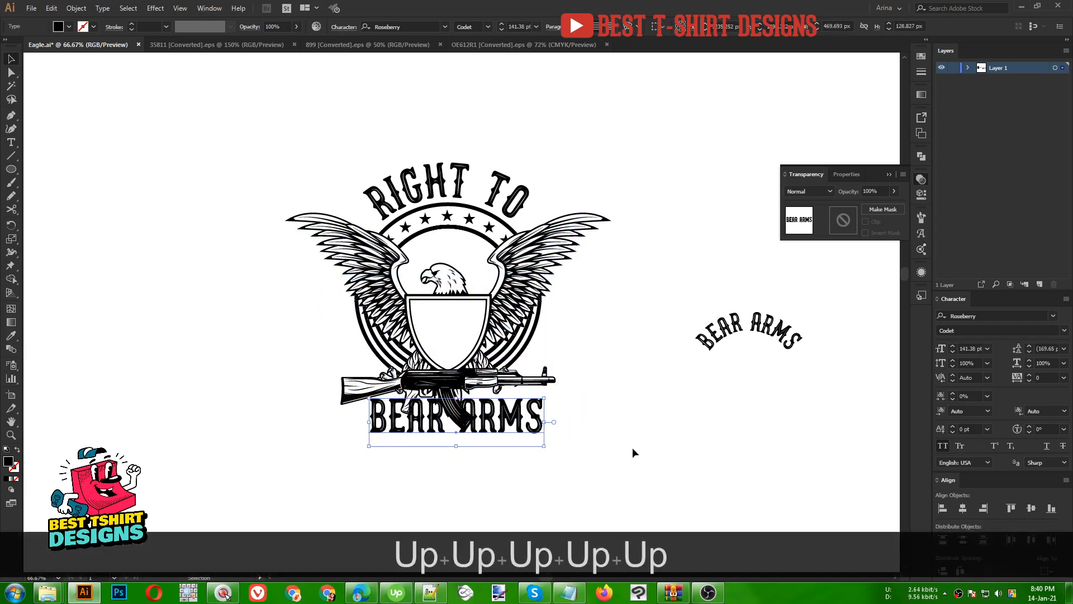
pyautogui.scroll(1, 435, 408)
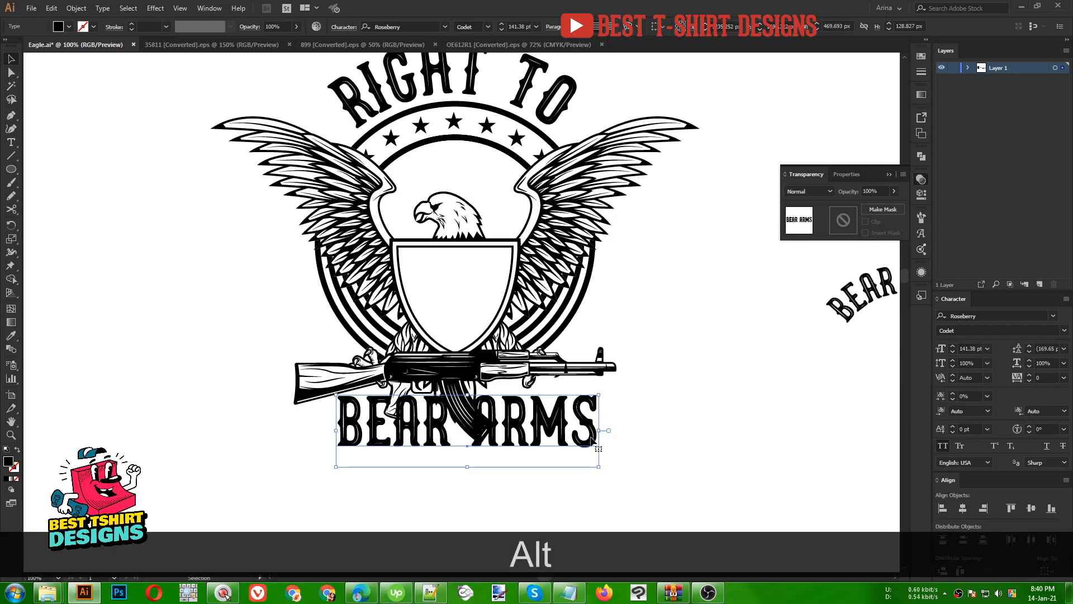
pyautogui.moveTo(601, 430); pyautogui.dragTo(604, 429)
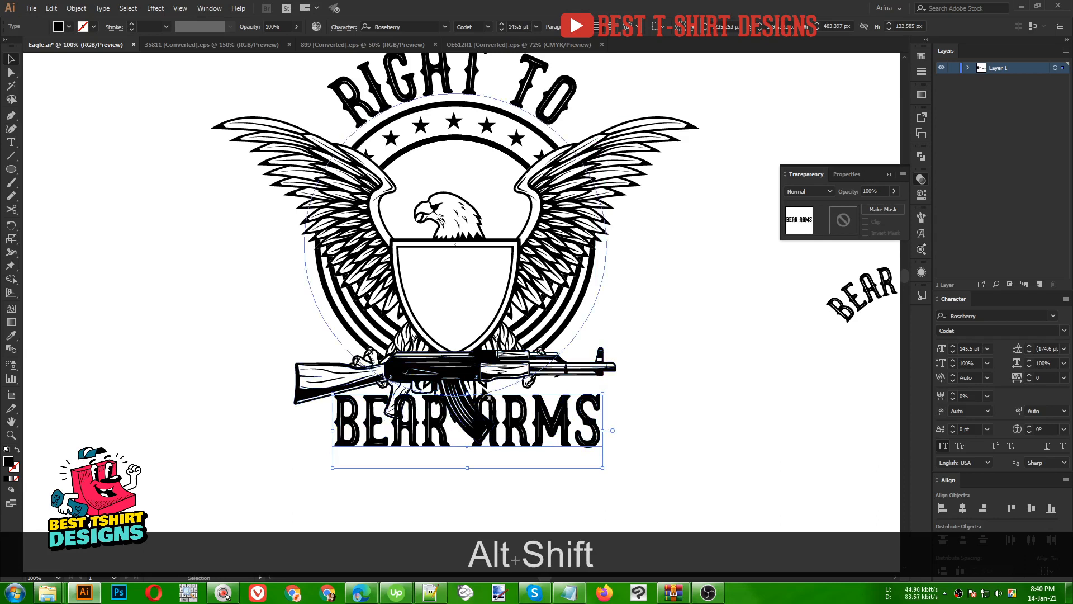
pyautogui.scroll(-1, 462, 325)
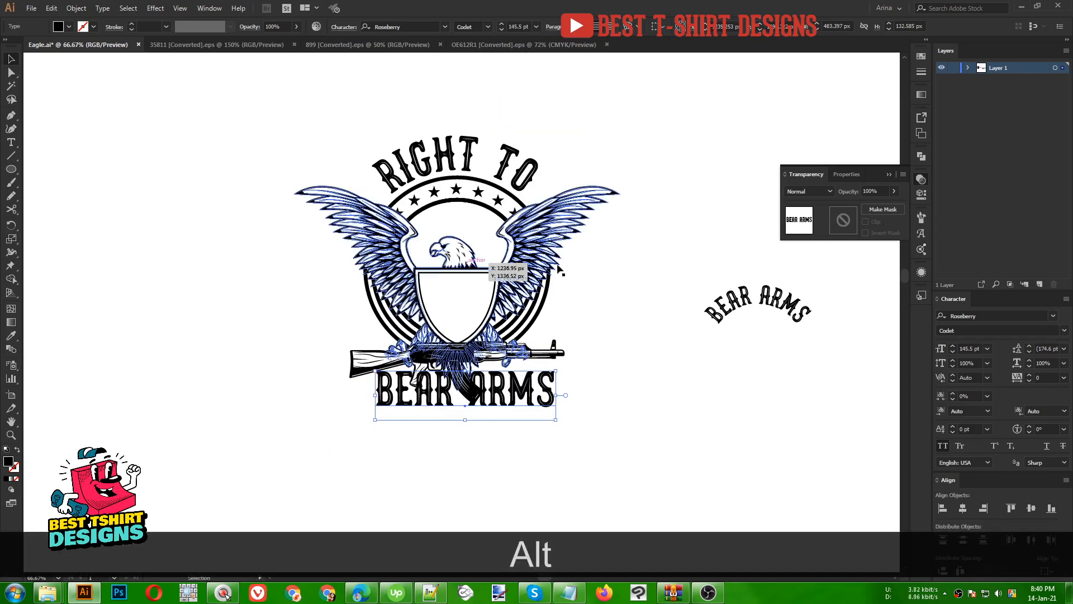
pyautogui.click(640, 325)
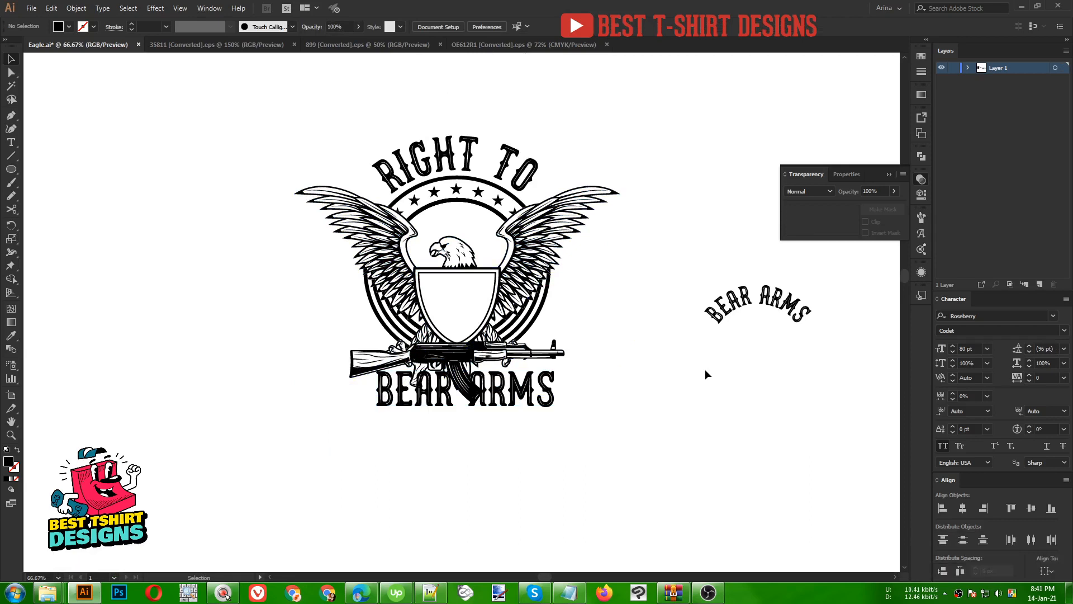
# Step: Copy "the second amendment" from Notepad into the Illustrator design, enlarge it to about 366 px wide and place it below "BEAR ARMS"
pyautogui.click(578, 591)
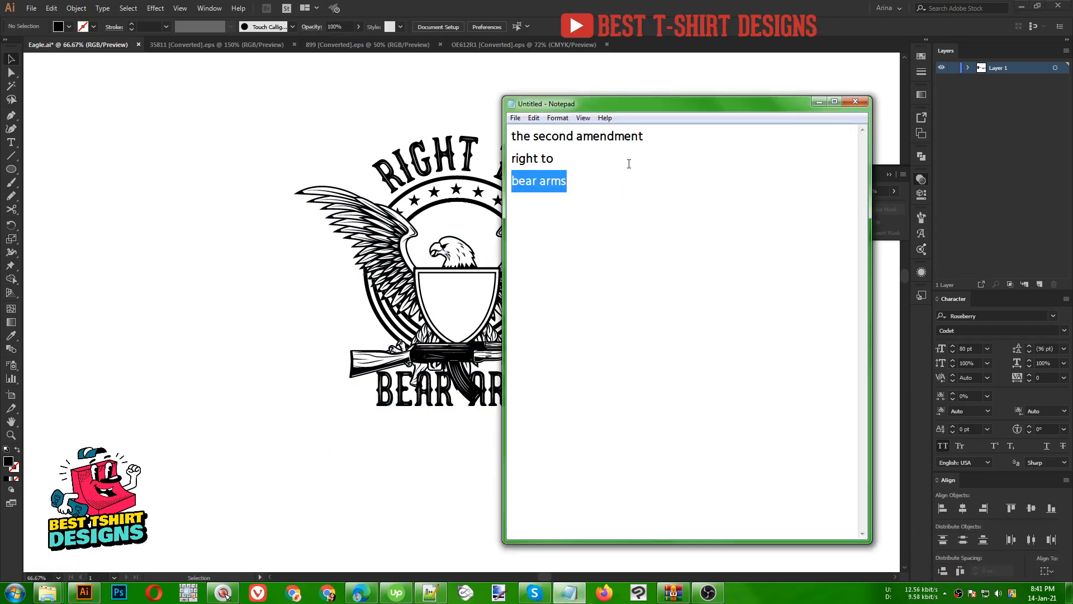
pyautogui.moveTo(647, 136); pyautogui.dragTo(467, 142)
pyautogui.hotkey('ctrl', 'c')
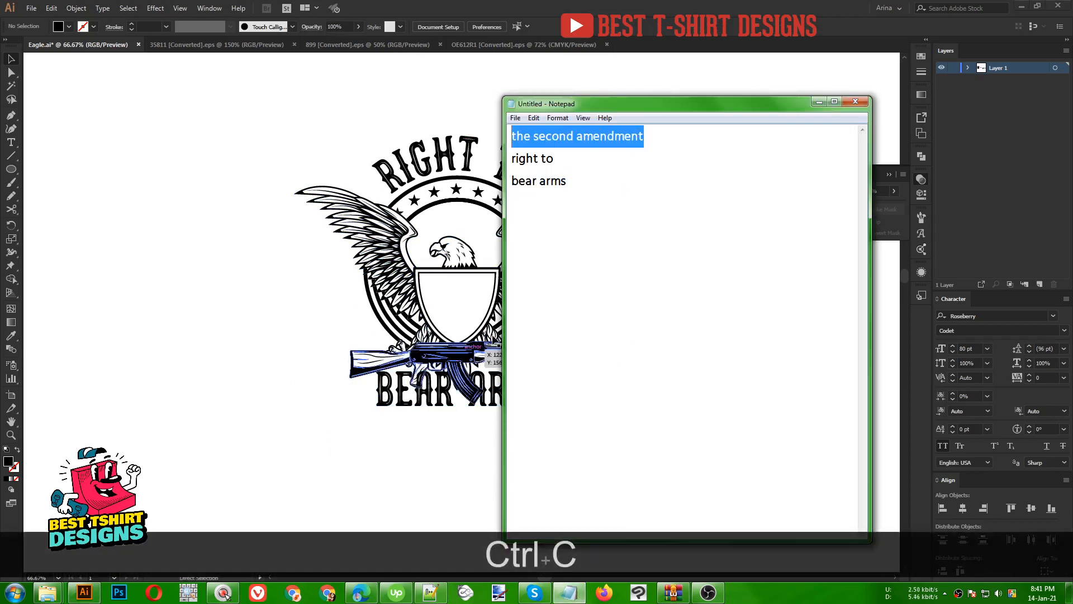
pyautogui.click(160, 384)
pyautogui.hotkey('ctrl', 'v')
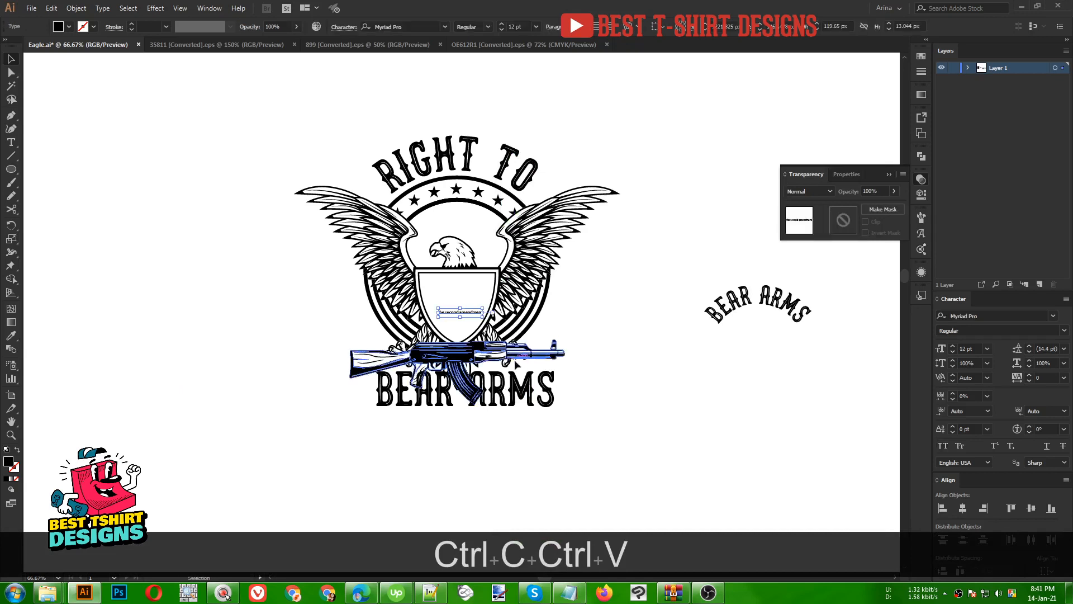
pyautogui.moveTo(482, 315); pyautogui.dragTo(556, 447)
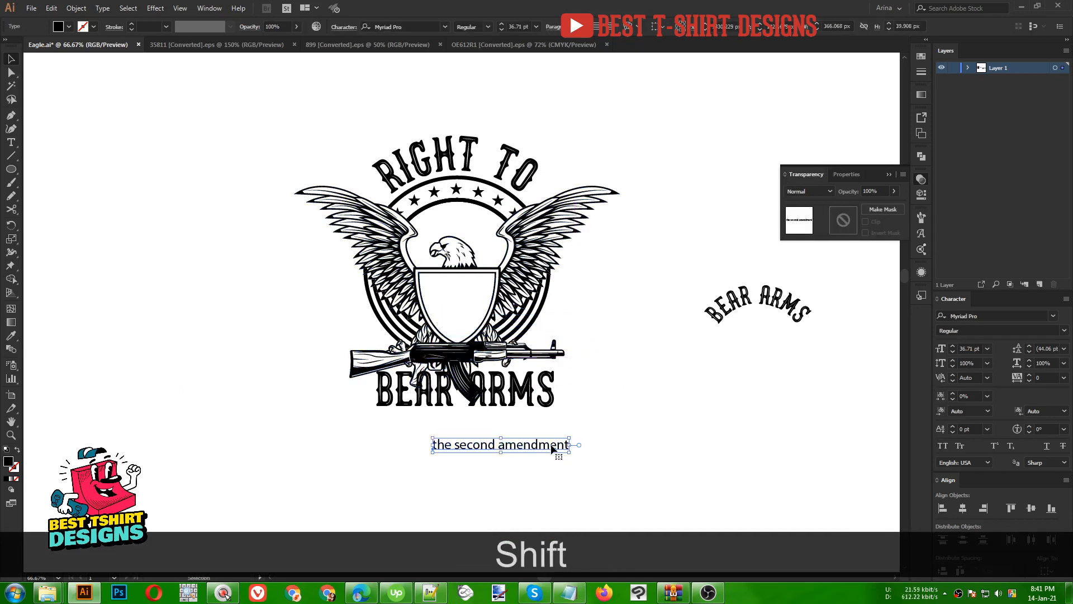
# Step: Apply the curved "BEAR ARMS" formatting to the "the second amendment" text with the Eyedropper and place it directly under "BEAR ARMS"
pyautogui.press('i')
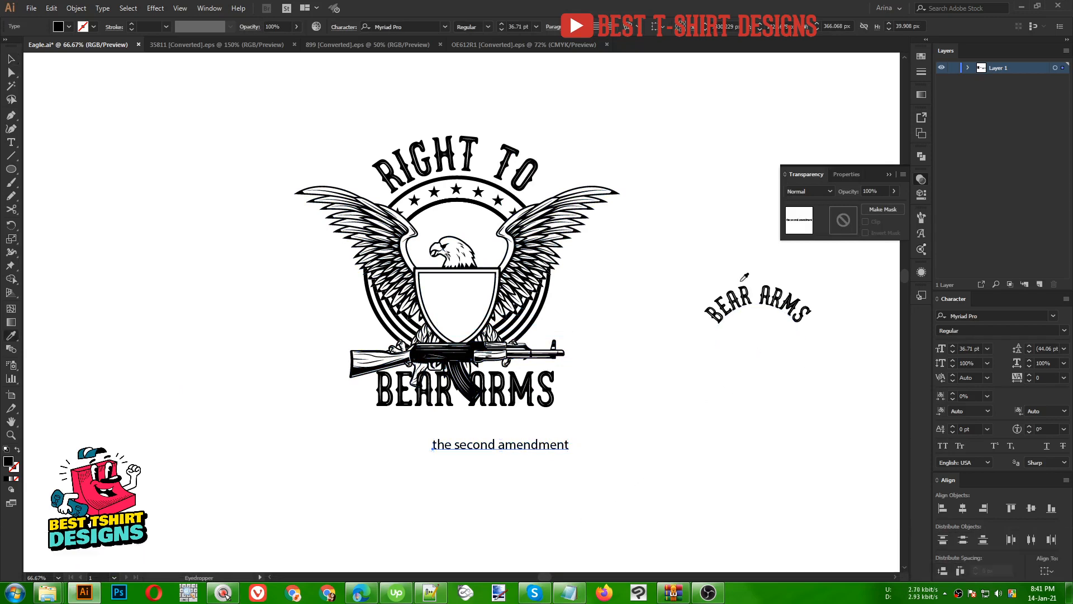
pyautogui.click(738, 302)
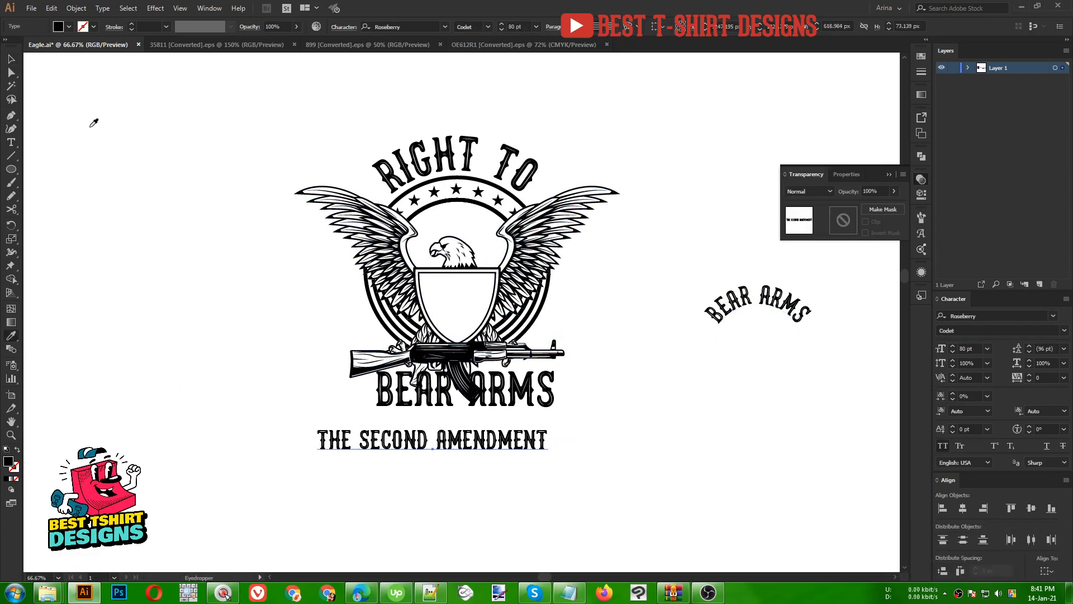
pyautogui.click(12, 59)
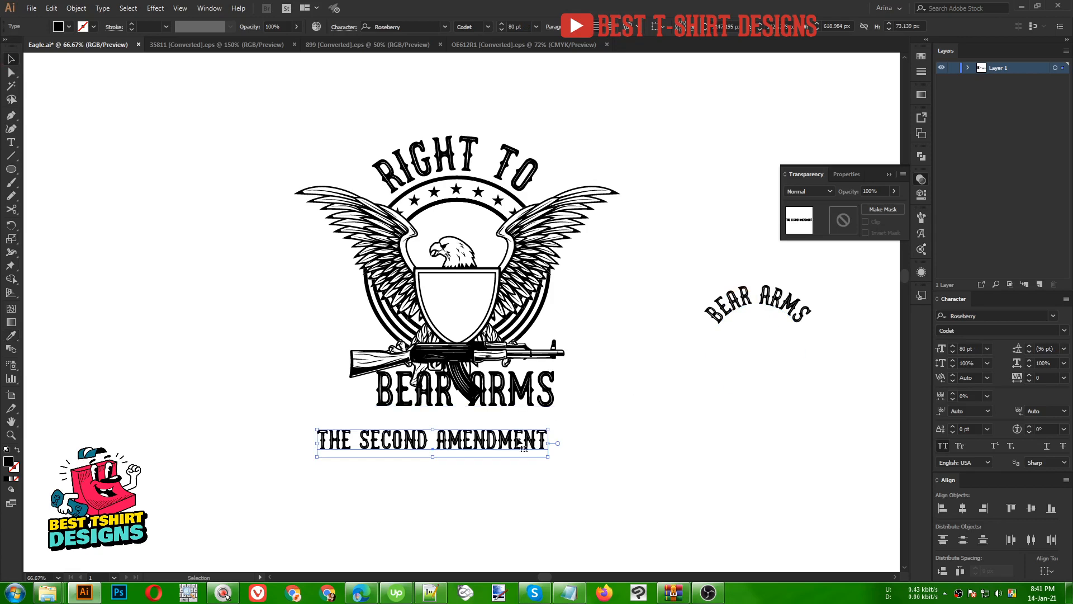
pyautogui.moveTo(516, 443); pyautogui.dragTo(545, 423)
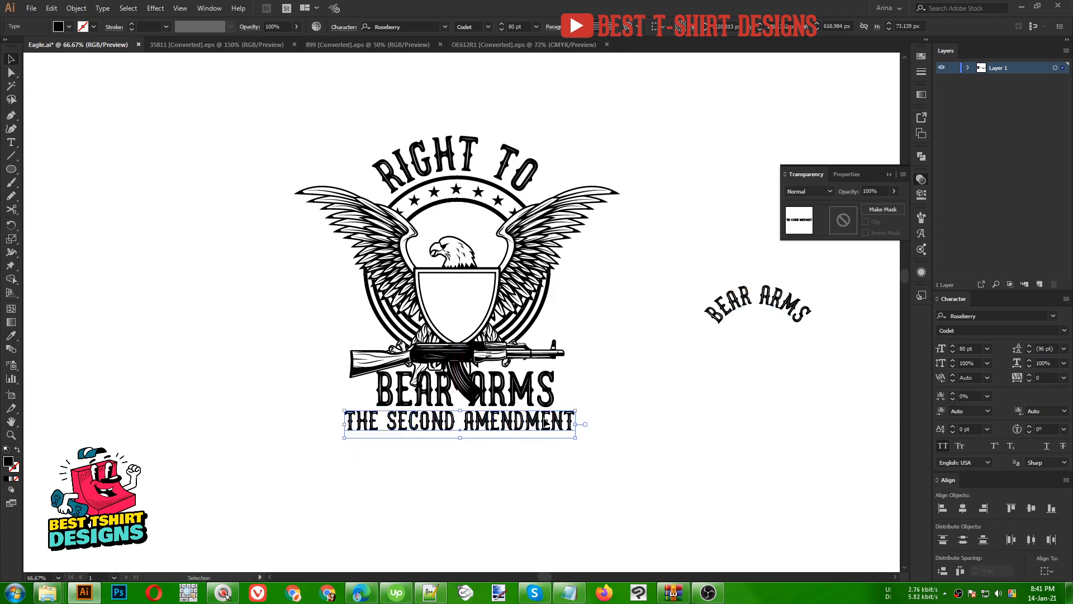
pyautogui.click(599, 359)
pyautogui.scroll(1, 599, 359)
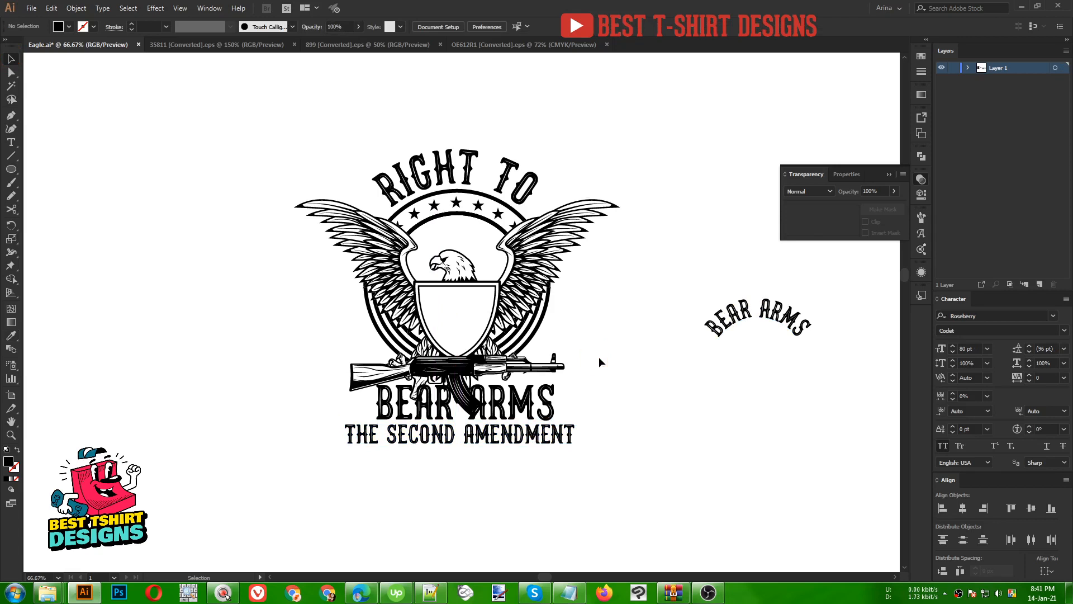
# Step: Show the rulers and place two vertical guides, one at each outer wing tip of the eagle
pyautogui.hotkey('ctrl', 'r')
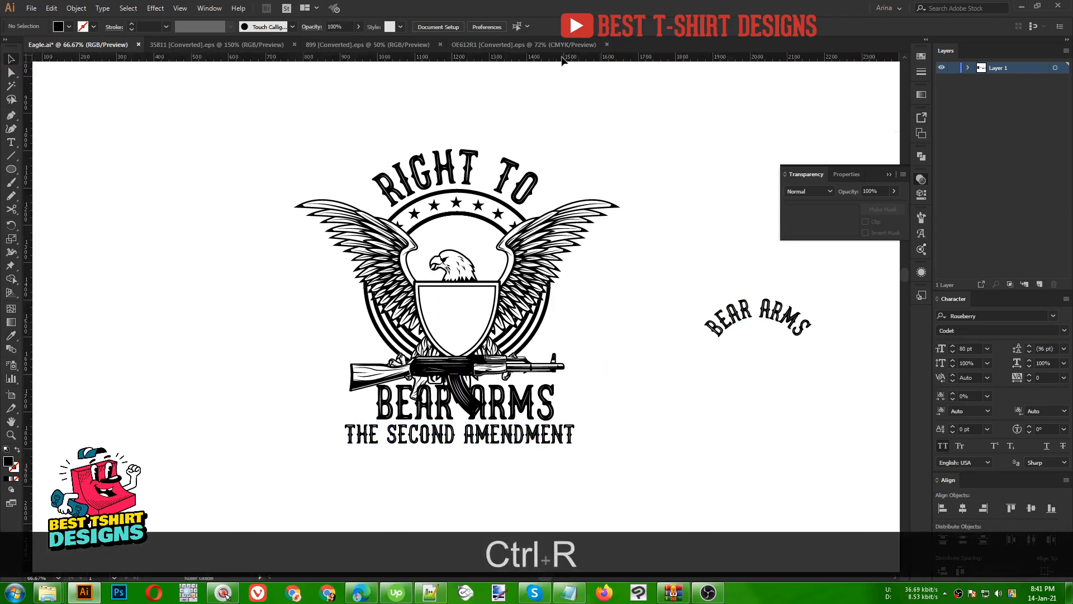
pyautogui.moveTo(563, 60); pyautogui.dragTo(617, 320)
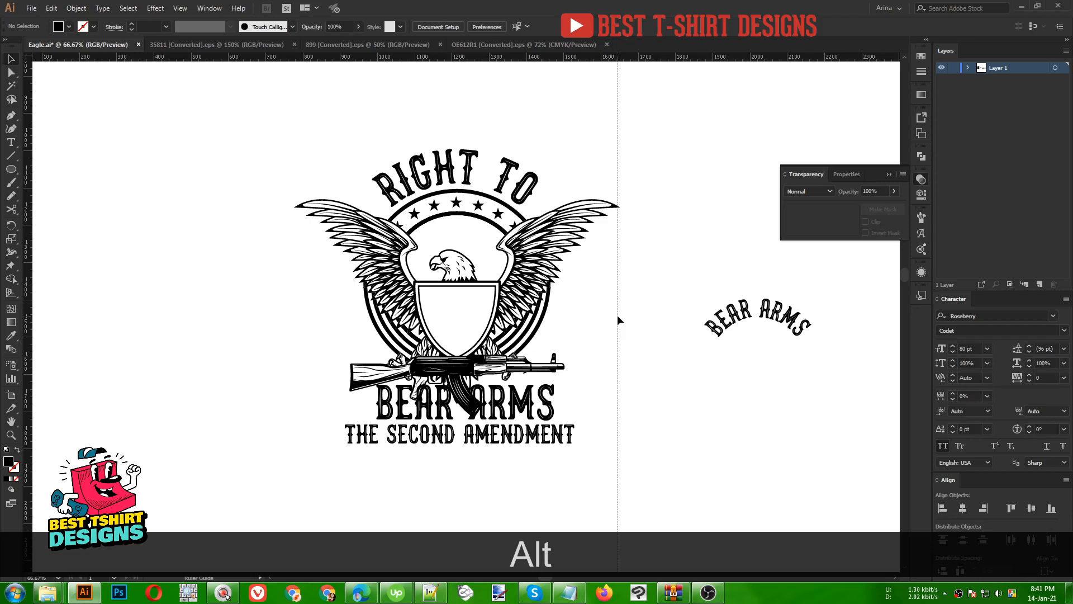
pyautogui.moveTo(618, 316); pyautogui.dragTo(298, 296)
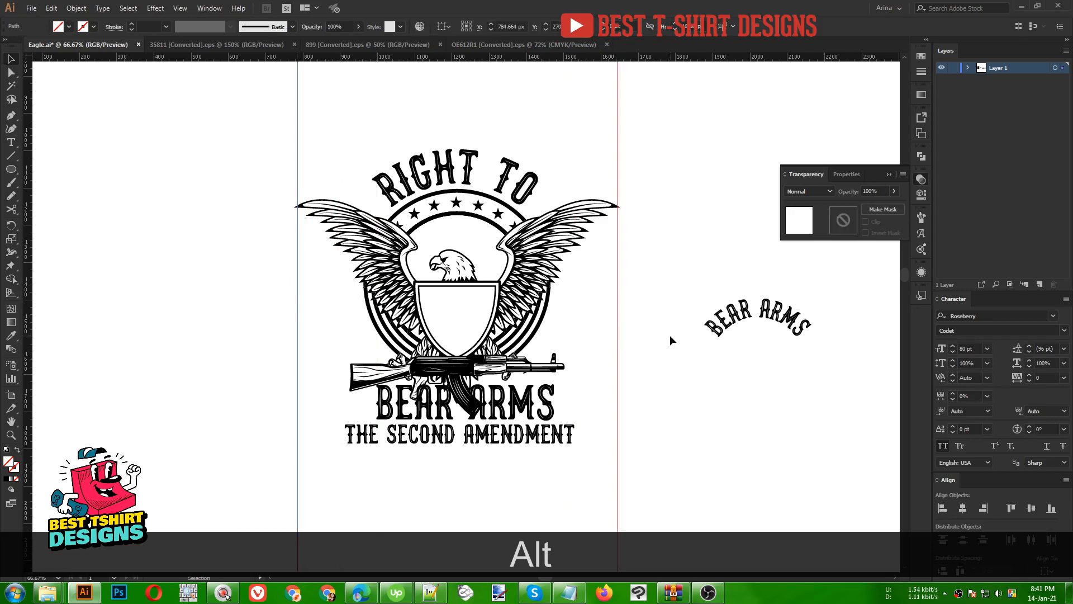
pyautogui.click(658, 299)
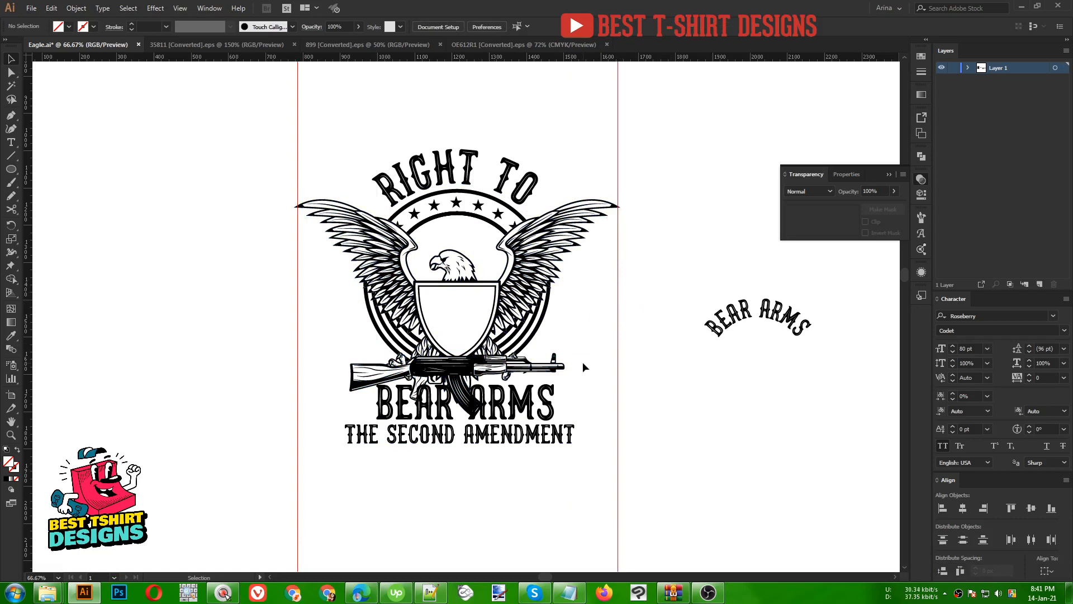
# Step: Convert "THE SECOND AMENDMENT" to outlines and scale it to span the full width between the two wing-tip guides
pyautogui.click(539, 440)
pyautogui.rightClick(539, 441)
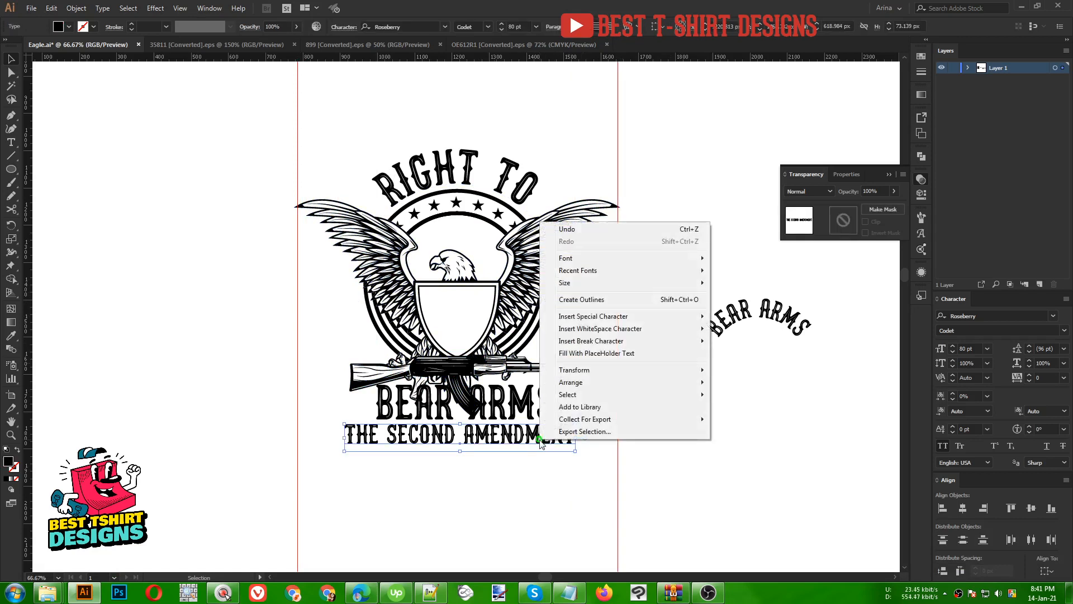
pyautogui.click(565, 301)
pyautogui.moveTo(575, 438); pyautogui.dragTo(619, 439)
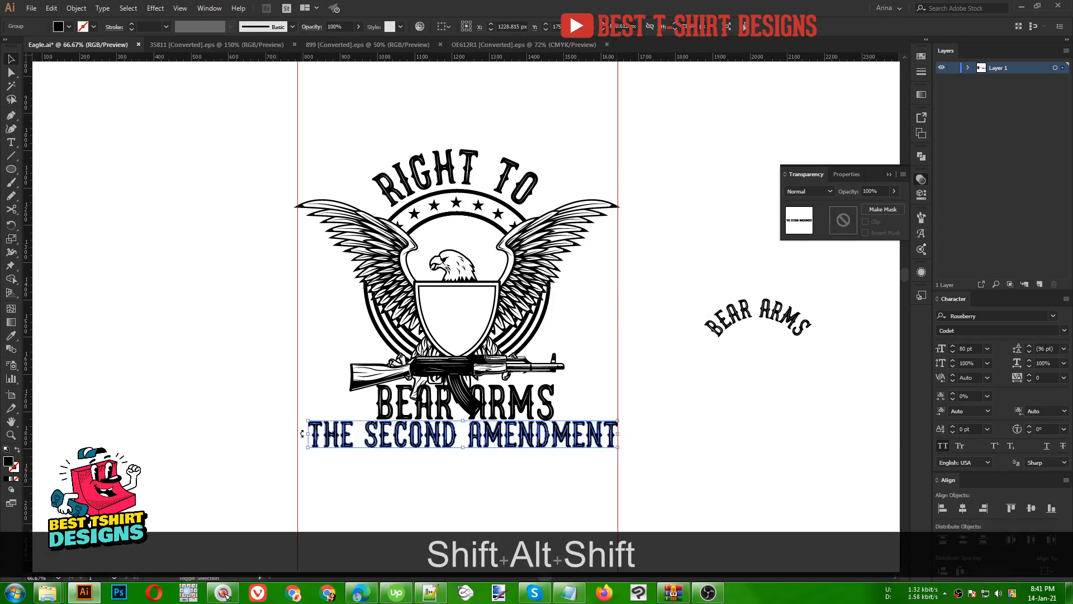
pyautogui.moveTo(307, 433); pyautogui.dragTo(298, 433)
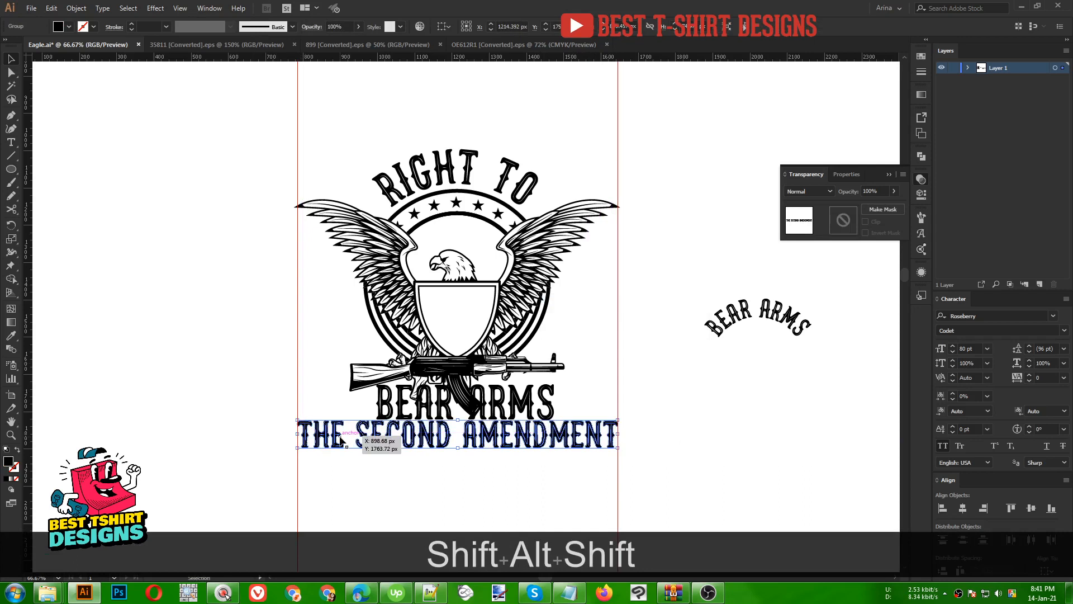
# Step: Nudge the outlined "THE SECOND AMENDMENT" lettering down to leave a wide gap below "BEAR ARMS"
pyautogui.press('Down')
pyautogui.press('Down')
pyautogui.press('Down')
pyautogui.press('Down')
pyautogui.press('Down')
pyautogui.press('Down')
pyautogui.press('Down')
pyautogui.press('Down')
pyautogui.press('Down')
pyautogui.press('Down')
pyautogui.press('Down')
pyautogui.press('Down')
pyautogui.press('Down')
pyautogui.press('Down')
pyautogui.press('Down')
pyautogui.press('Down')
pyautogui.press('Down')
pyautogui.press('Down')
pyautogui.press('Down')
pyautogui.press('Down')
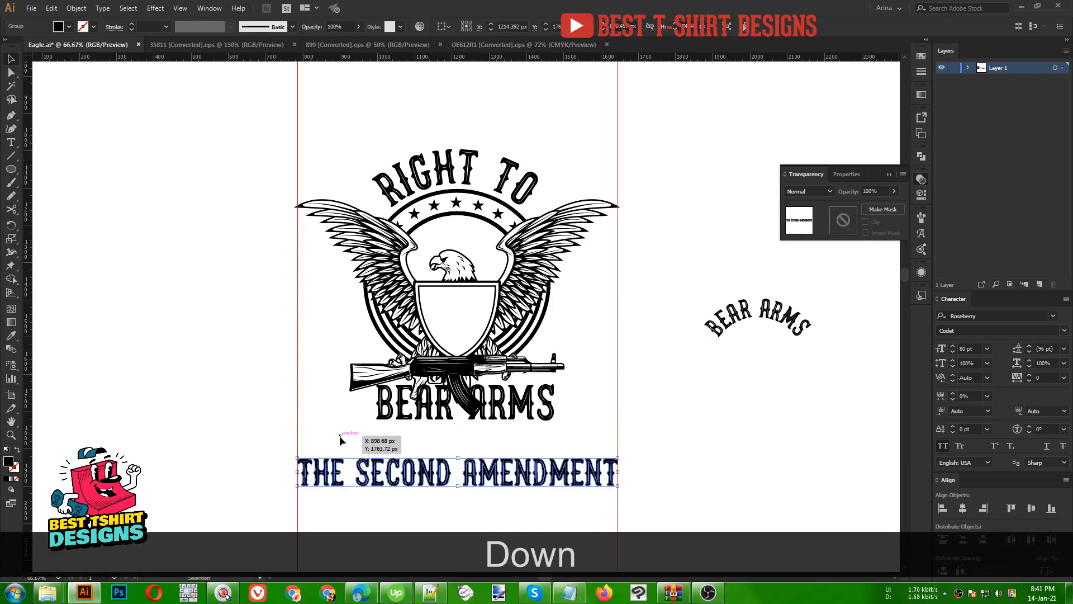
# Step: Convert the straight "BEAR ARMS" text to outlines and enlarge it proportionally from its centre until it is wider than the rifle
pyautogui.click(520, 418)
pyautogui.rightClick(538, 418)
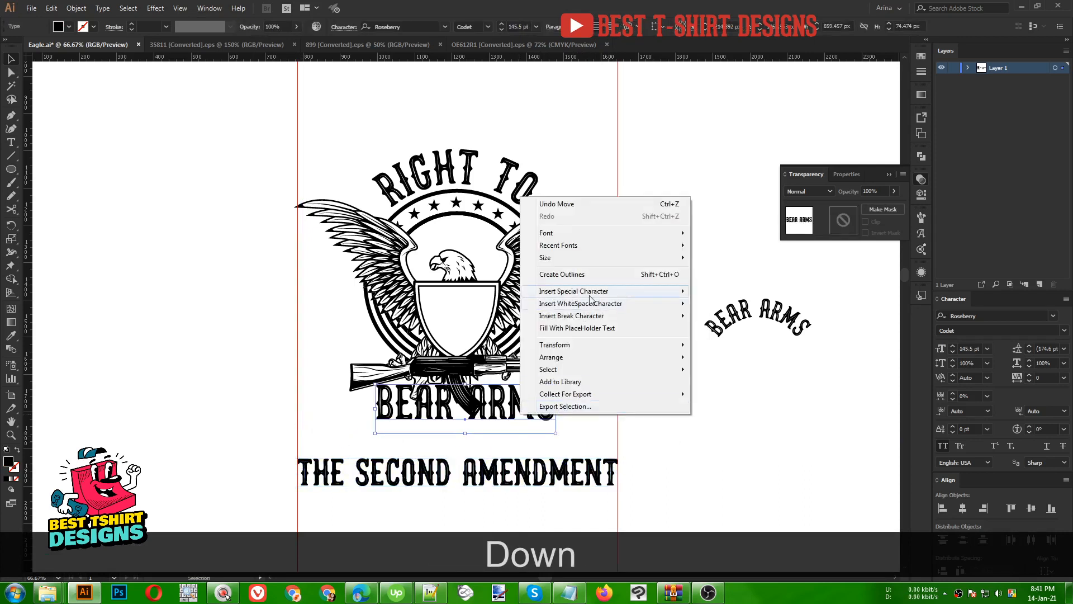
pyautogui.click(575, 278)
pyautogui.press('shift')
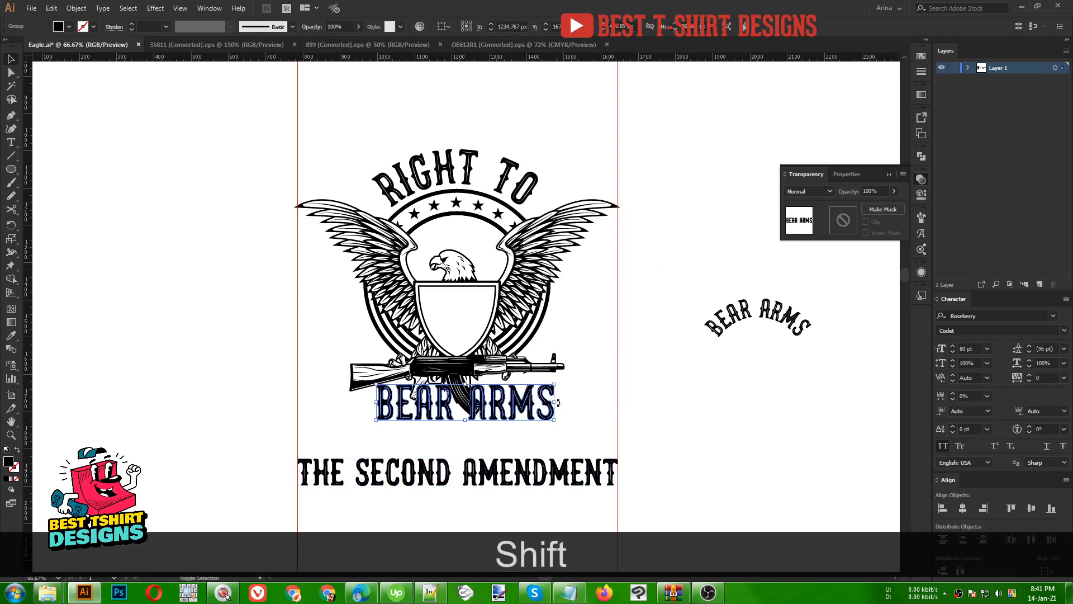
pyautogui.moveTo(557, 403); pyautogui.dragTo(593, 407)
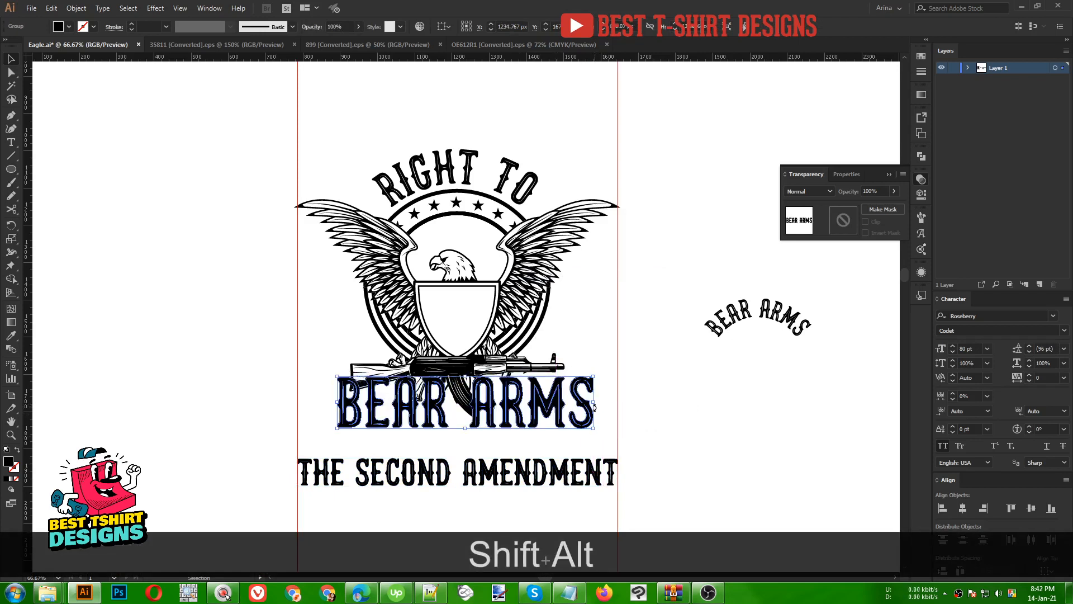
# Step: Nudge the outlined "BEAR ARMS" down and slightly left so it sits just above "THE SECOND AMENDMENT"
pyautogui.press('Down')
pyautogui.press('Down')
pyautogui.press('Down')
pyautogui.press('Left')
pyautogui.press('Left')
pyautogui.press('Down')
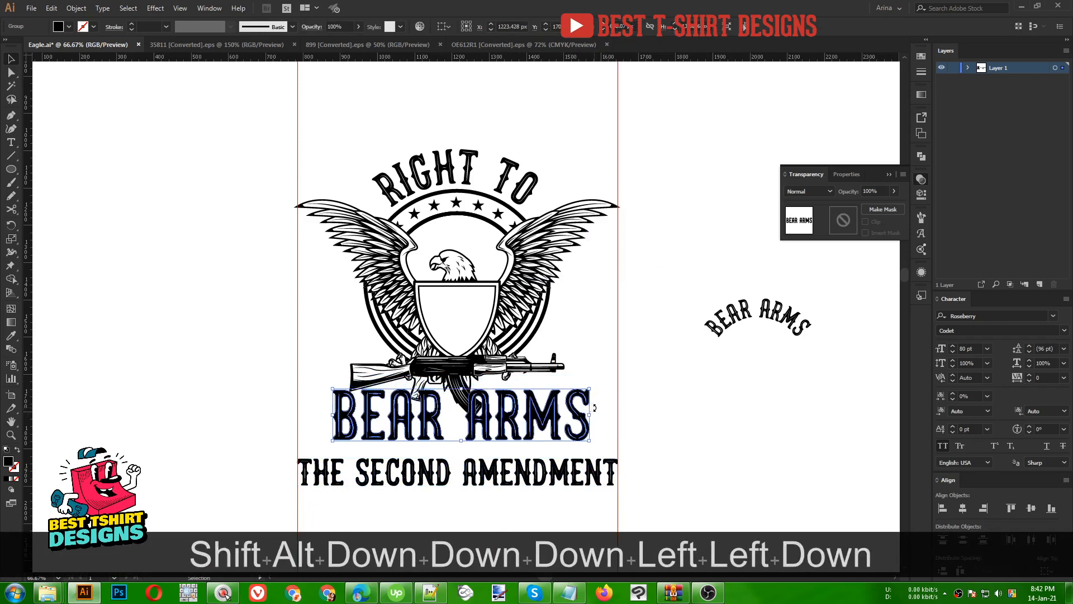
pyautogui.press('Down')
pyautogui.press('Down')
pyautogui.press('Down')
pyautogui.press('Down')
pyautogui.press('Down')
pyautogui.press('Down')
pyautogui.press('Up')
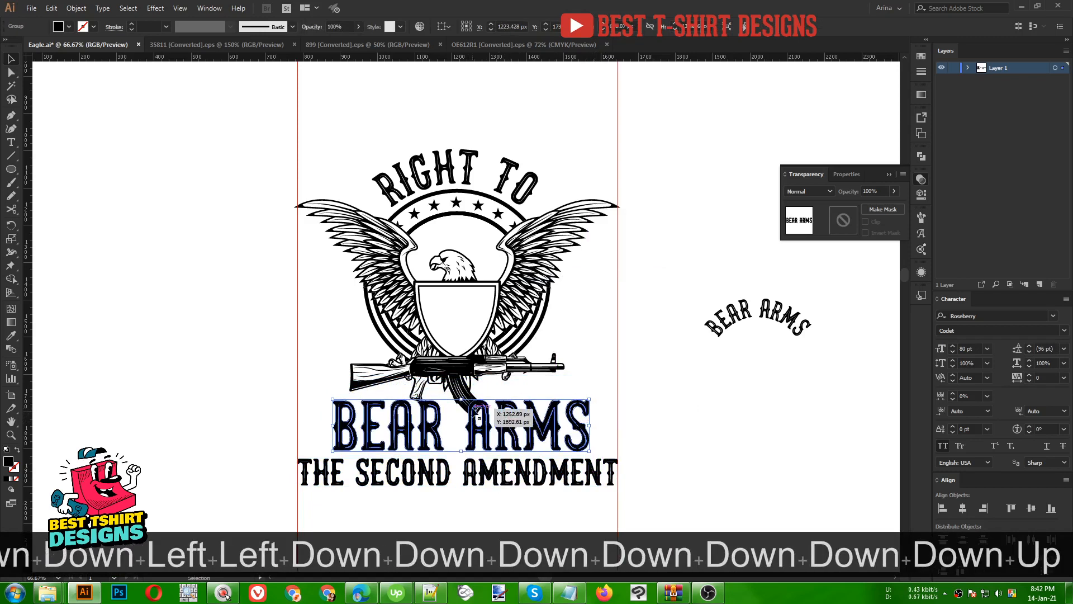
# Step: Set the curved "RIGHT TO" text's font size to 160 pt and deselect it
pyautogui.click(444, 147)
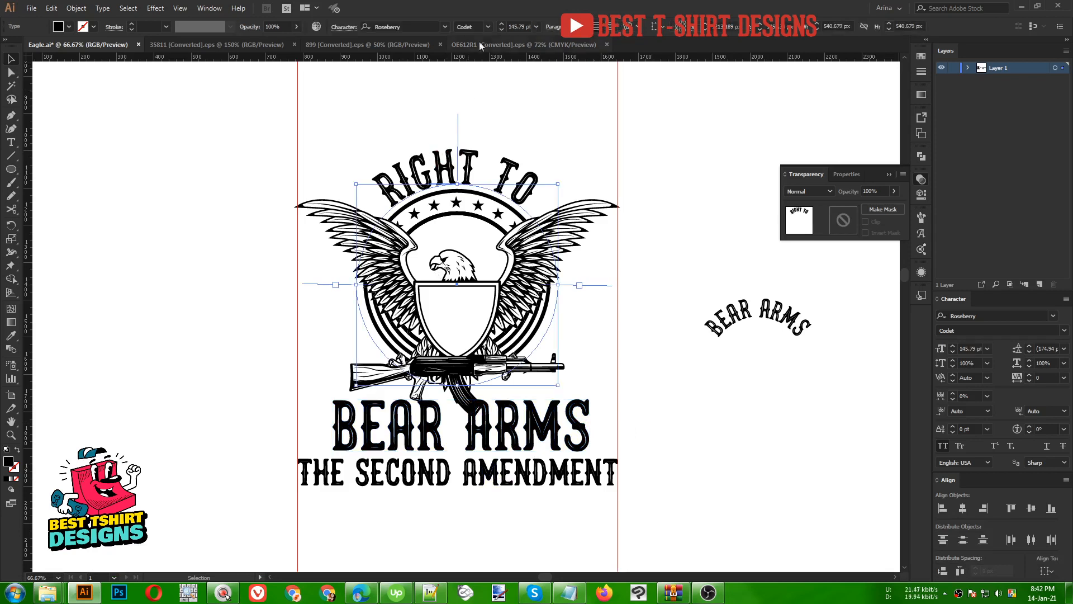
pyautogui.scroll(2, 516, 26)
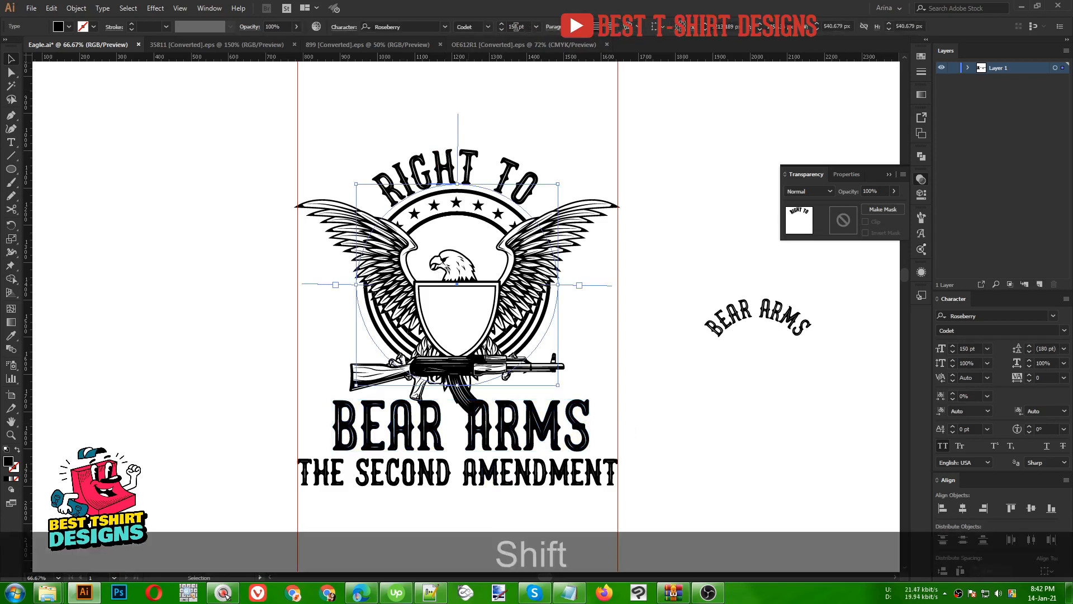
pyautogui.click(508, 108)
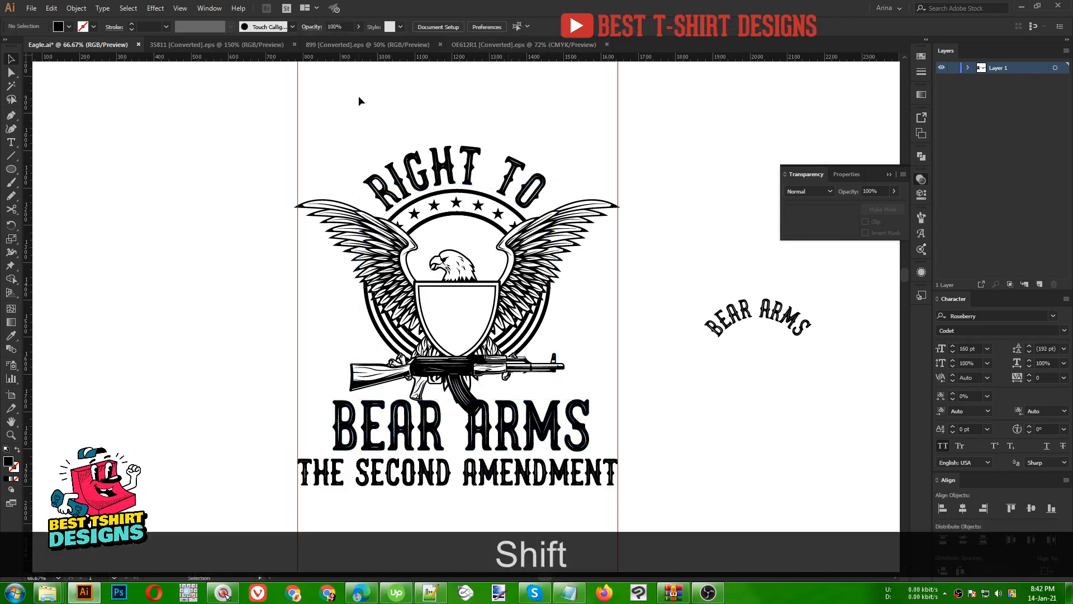
# Step: Select the whole emblem with its lettering and align everything to a common horizontal centre
pyautogui.moveTo(359, 97); pyautogui.dragTo(587, 535)
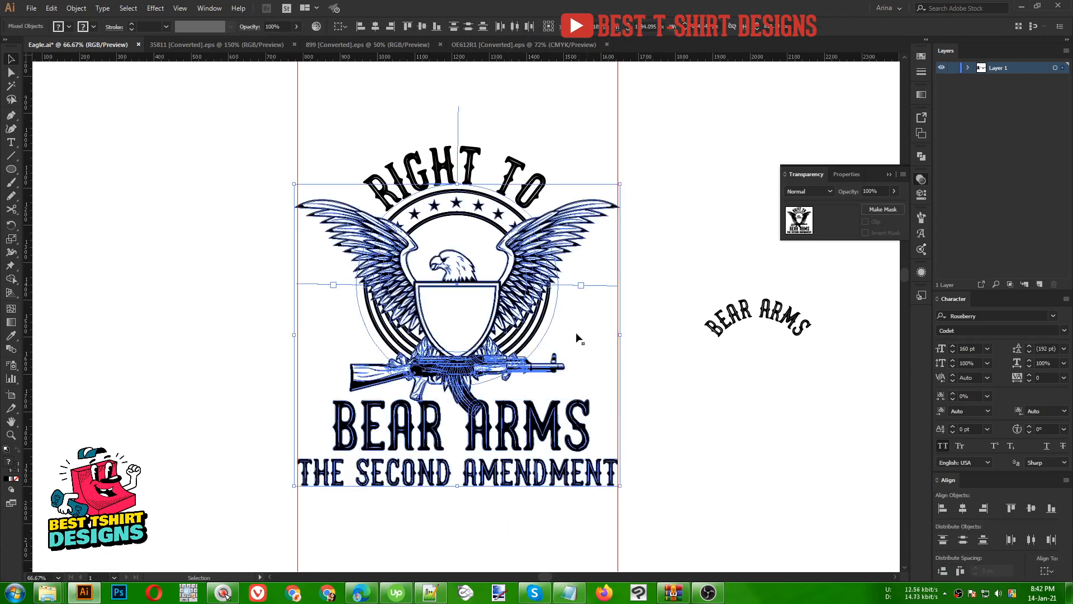
pyautogui.click(379, 31)
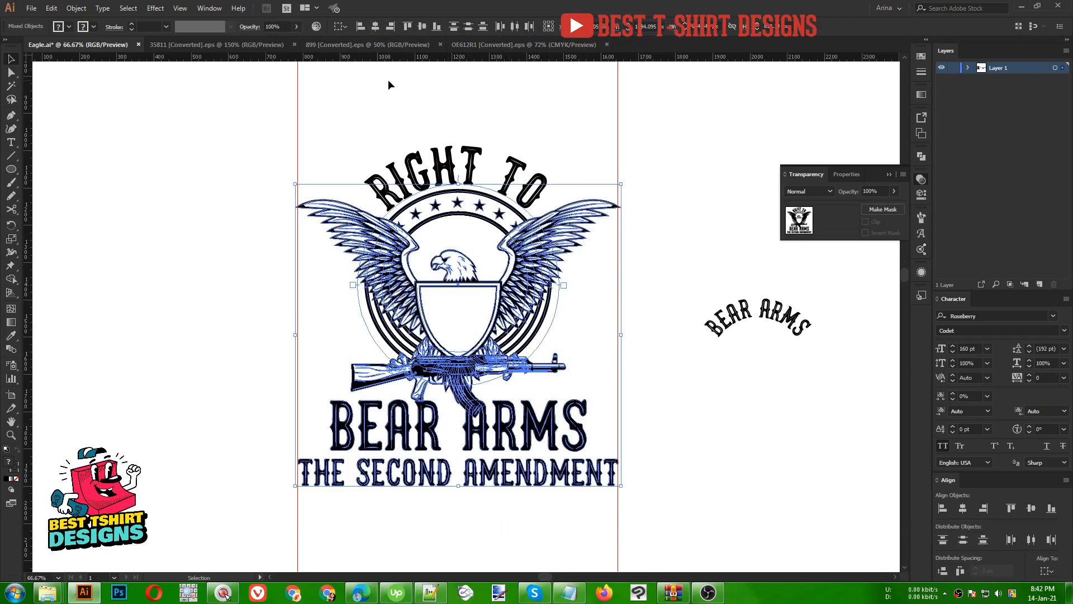
# Step: Copy the wording of the spare curved "BEAR ARMS" text and paste it as separate straight text above the emblem
pyautogui.click(390, 85)
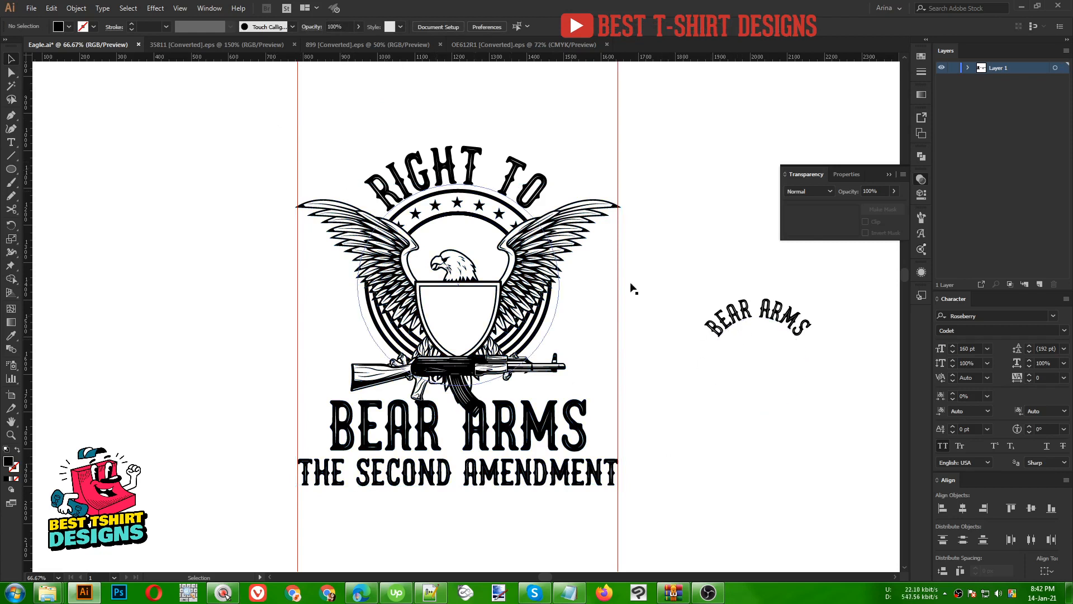
pyautogui.click(758, 310)
pyautogui.doubleClick(758, 309)
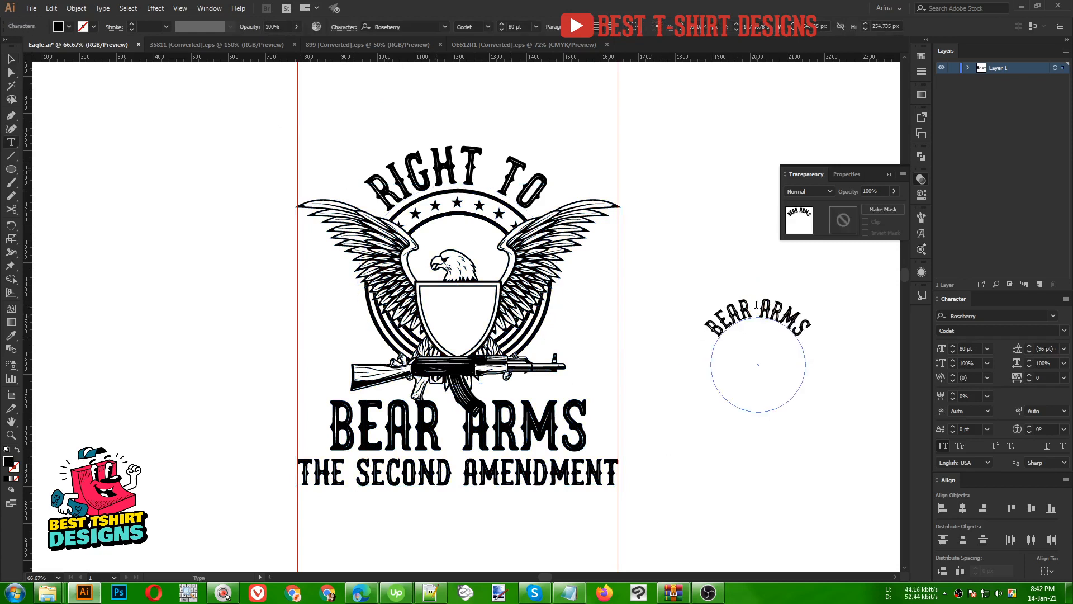
pyautogui.tripleClick(756, 305)
pyautogui.hotkey('ctrl', 'c')
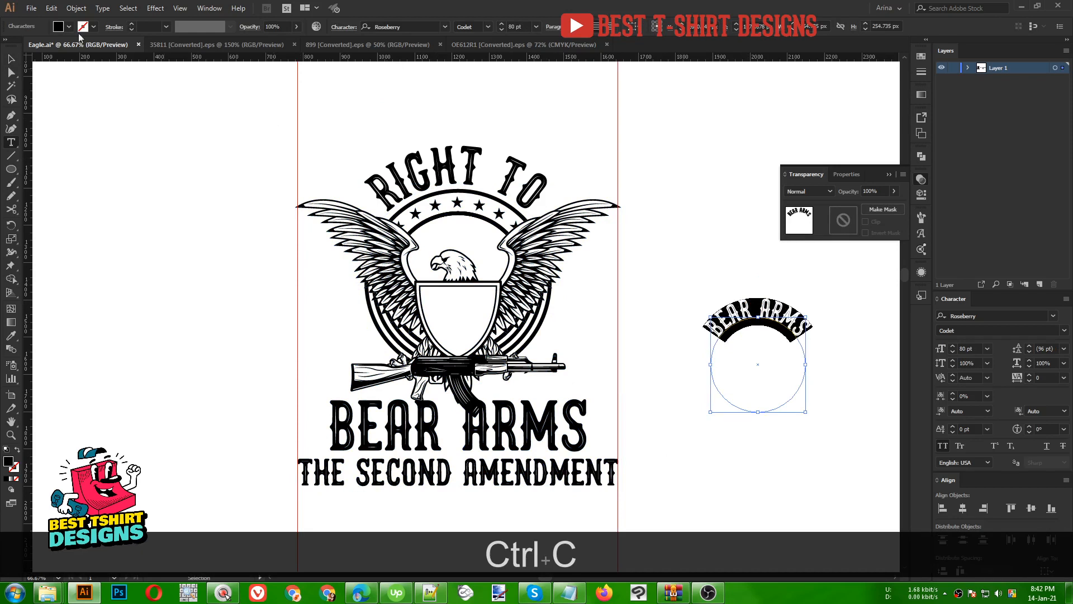
pyautogui.scroll(3, 540, 270)
pyautogui.hotkey('ctrl', 'v')
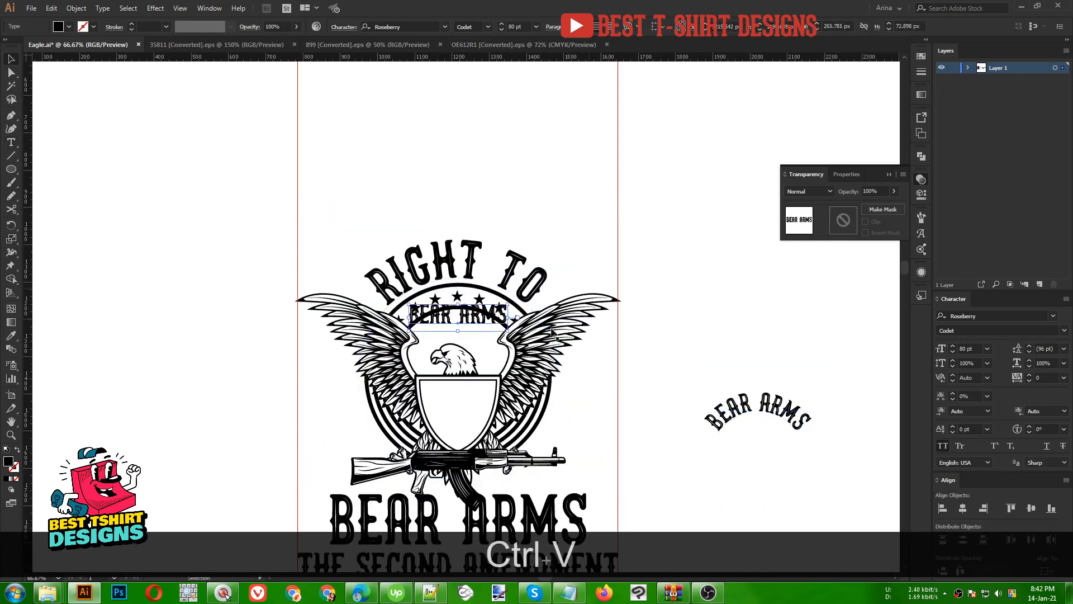
pyautogui.moveTo(468, 329); pyautogui.dragTo(460, 192)
# Step: Replace the wording of the pasted straight text above the emblem with "IN GUNS WE TRUST"
pyautogui.tripleClick(459, 192)
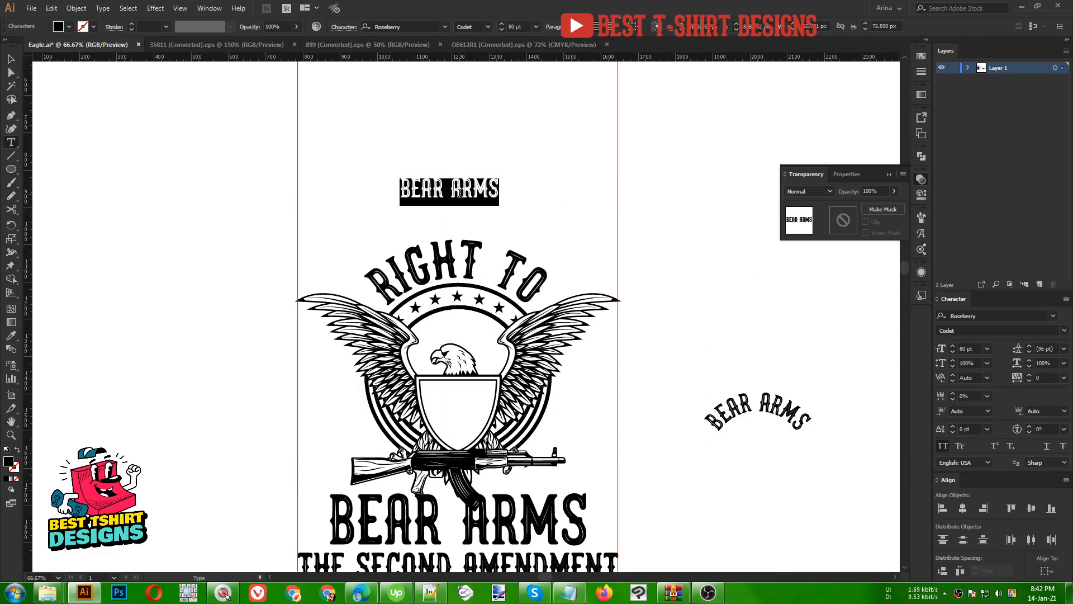
pyautogui.write('IN GUNS WE')
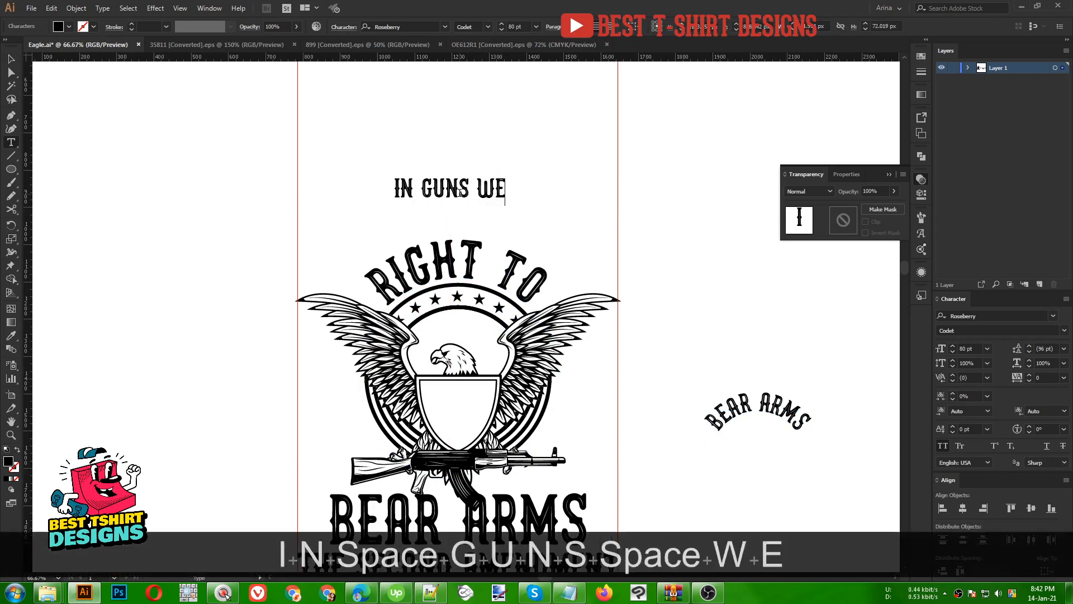
pyautogui.write(' TRUST')
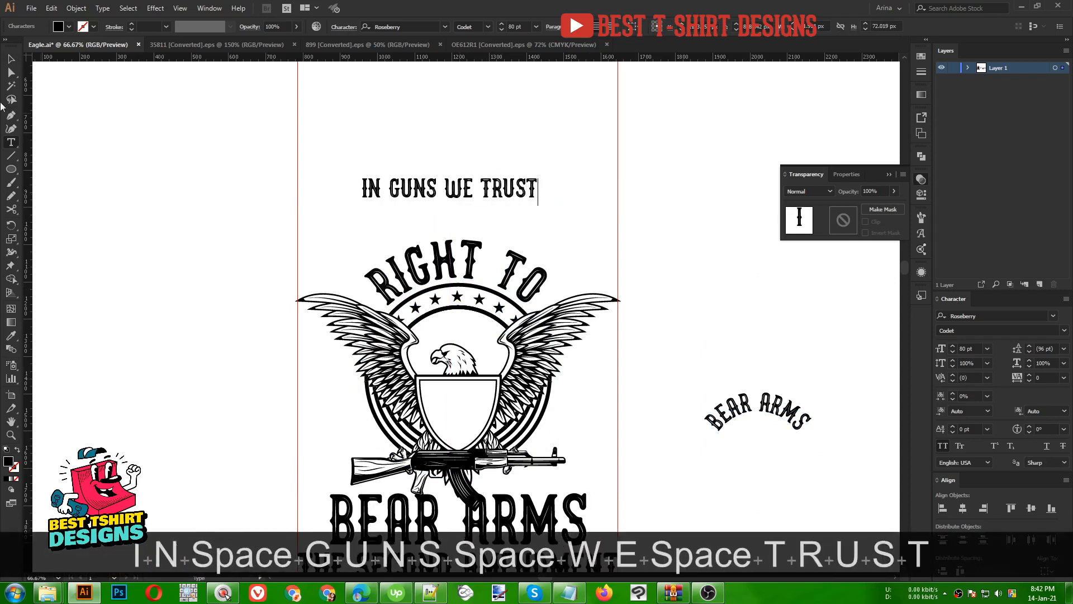
# Step: Convert "IN GUNS WE TRUST" to outlines and enlarge it proportionally until it spans the width between the two vertical guides
pyautogui.click(11, 58)
pyautogui.moveTo(461, 195); pyautogui.dragTo(466, 221)
pyautogui.rightClick(466, 220)
pyautogui.click(497, 296)
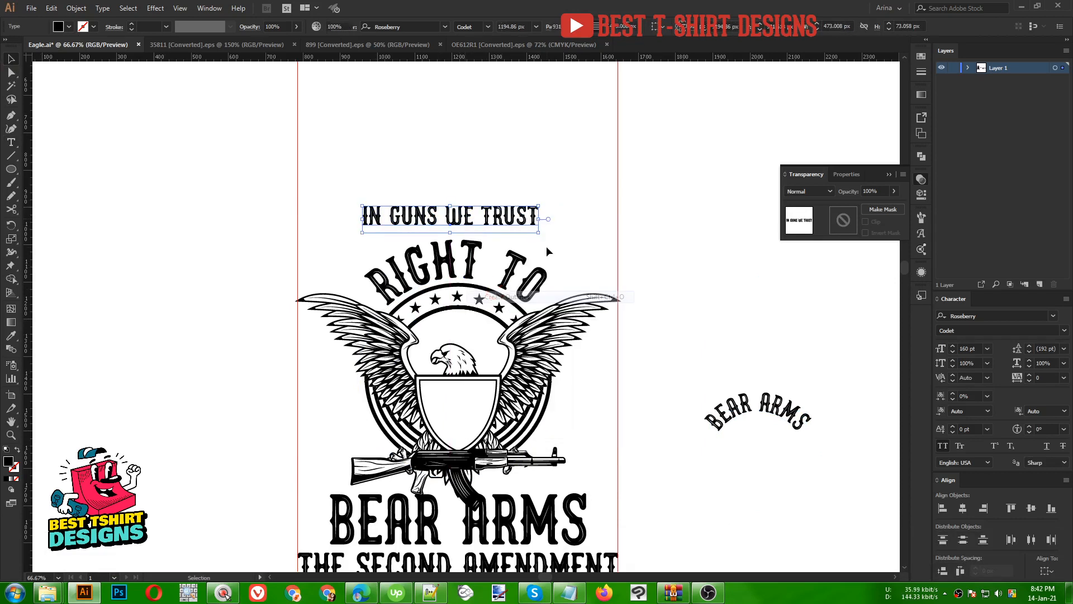
pyautogui.moveTo(539, 230); pyautogui.dragTo(617, 228)
pyautogui.moveTo(361, 215); pyautogui.dragTo(300, 217)
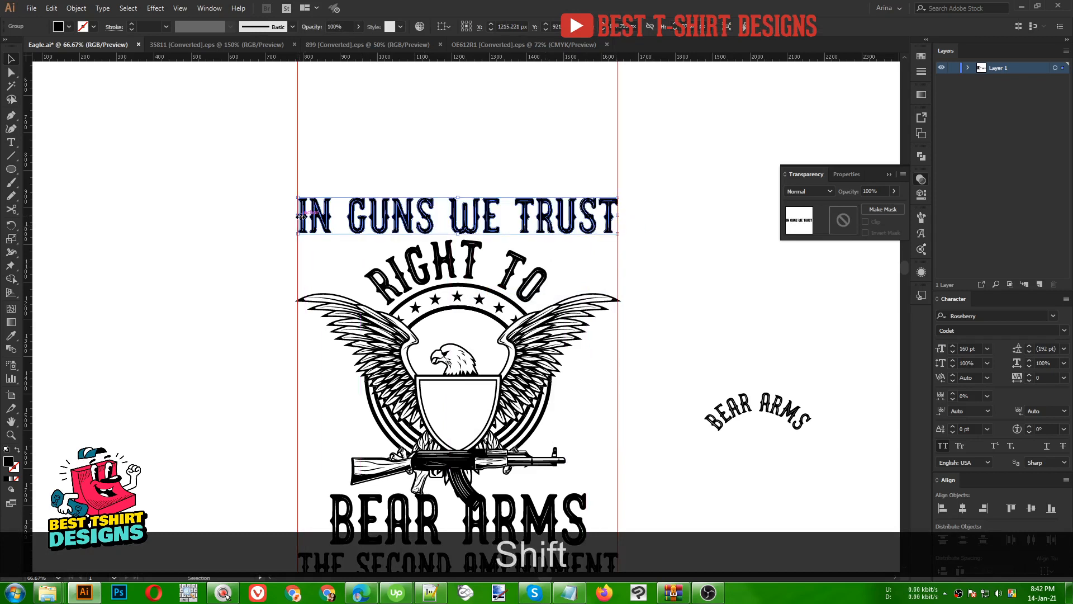
# Step: Nudge "IN GUNS WE TRUST" up to widen the gap above the curved "RIGHT TO" and deselect it
pyautogui.press('Up')
pyautogui.press('Up')
pyautogui.press('Up')
pyautogui.press('Up')
pyautogui.press('Up')
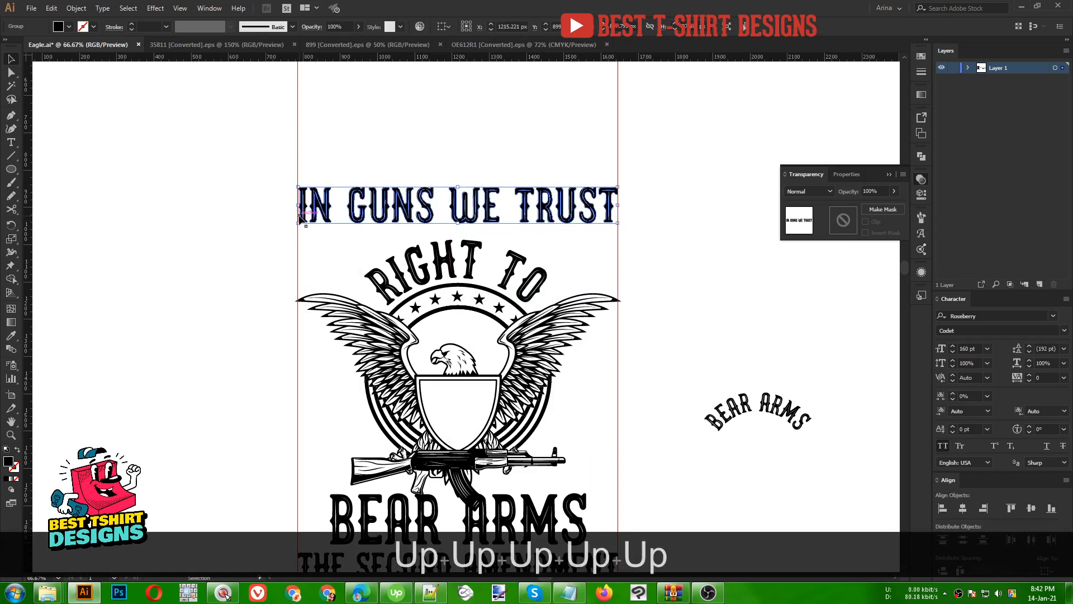
pyautogui.click(343, 256)
# Step: Set the curved "RIGHT TO" text's font size to 170 pt and deselect it
pyautogui.scroll(-3, 565, 277)
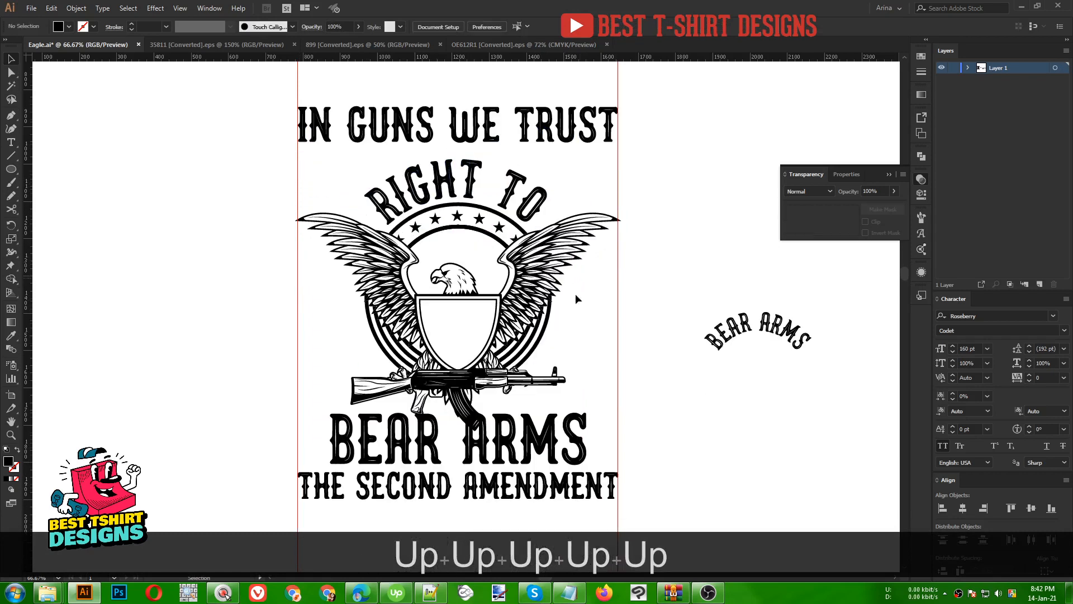
pyautogui.click(449, 183)
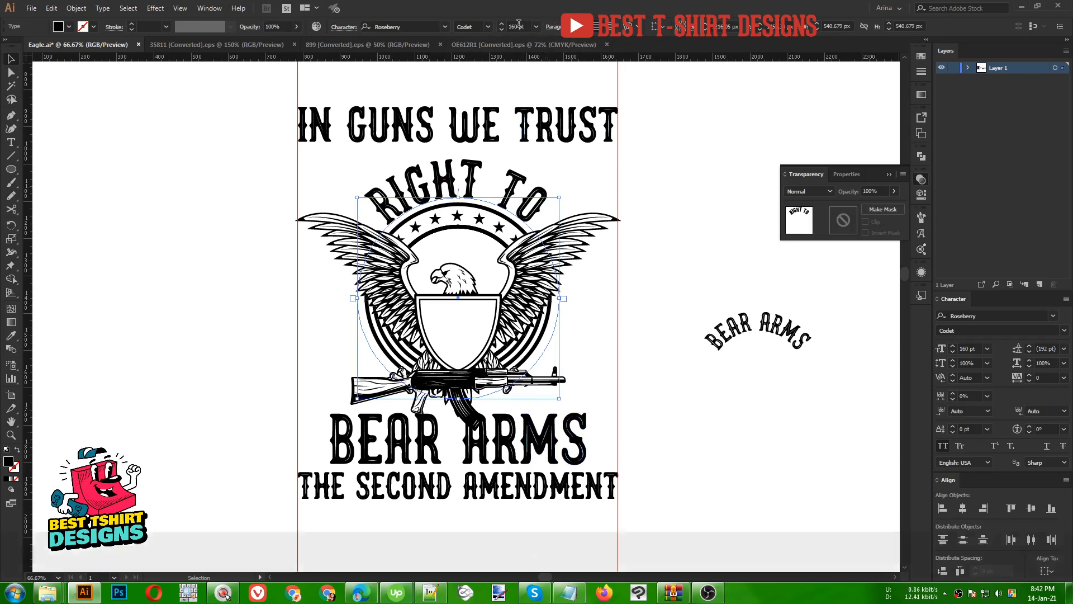
pyautogui.scroll(1, 514, 25)
pyautogui.click(591, 170)
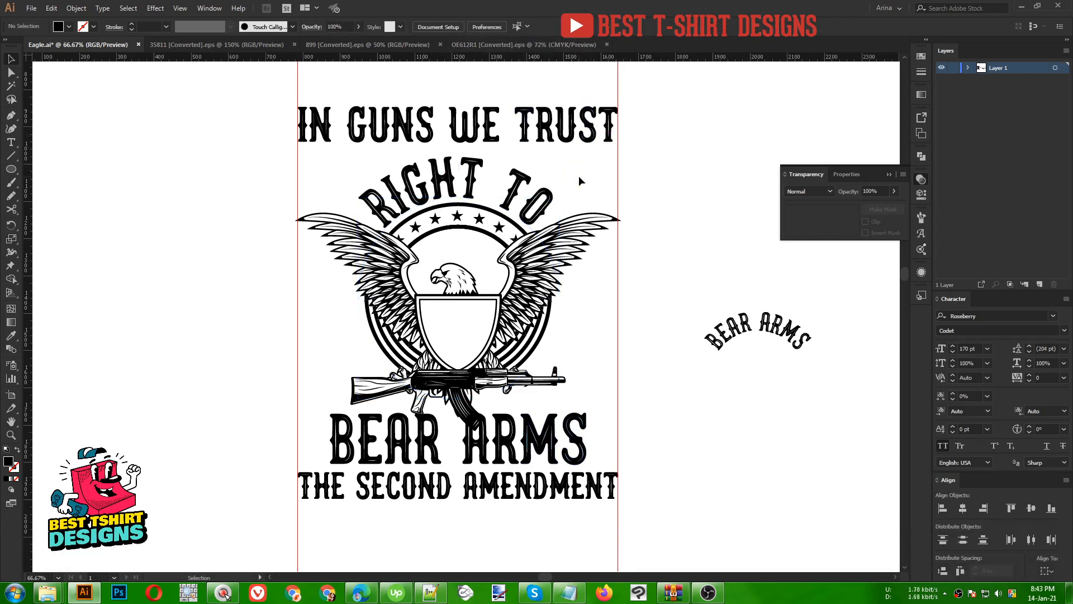
# Step: Delete the spare curved "BEAR ARMS" text beside the design and nudge "THE SECOND AMENDMENT" slightly down
pyautogui.moveTo(705, 298); pyautogui.dragTo(753, 389)
pyautogui.press('Delete')
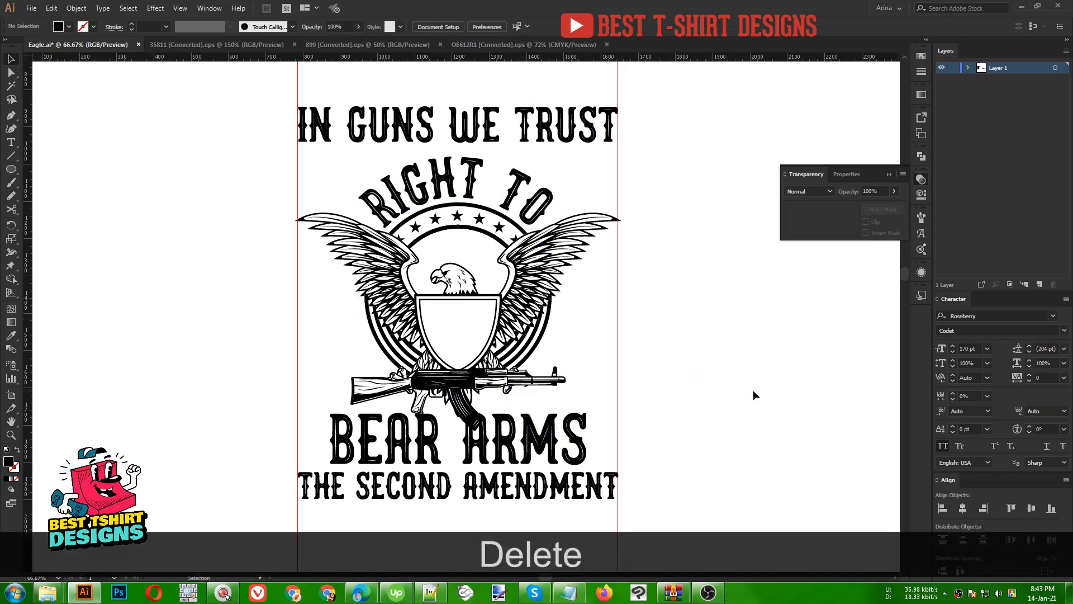
pyautogui.scroll(-1, 728, 359)
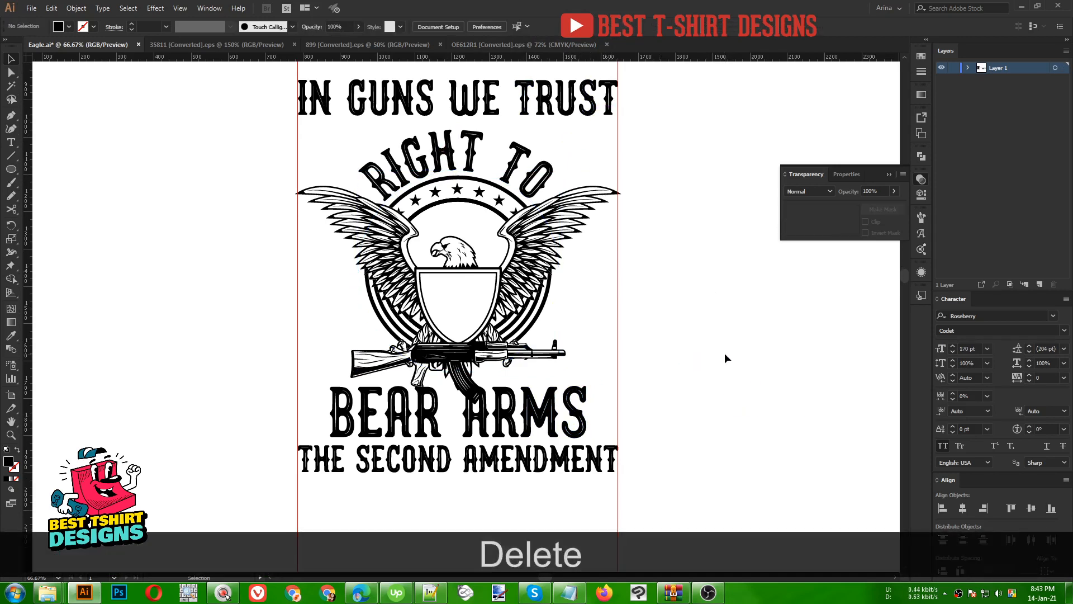
pyautogui.click(465, 468)
pyautogui.press('Down')
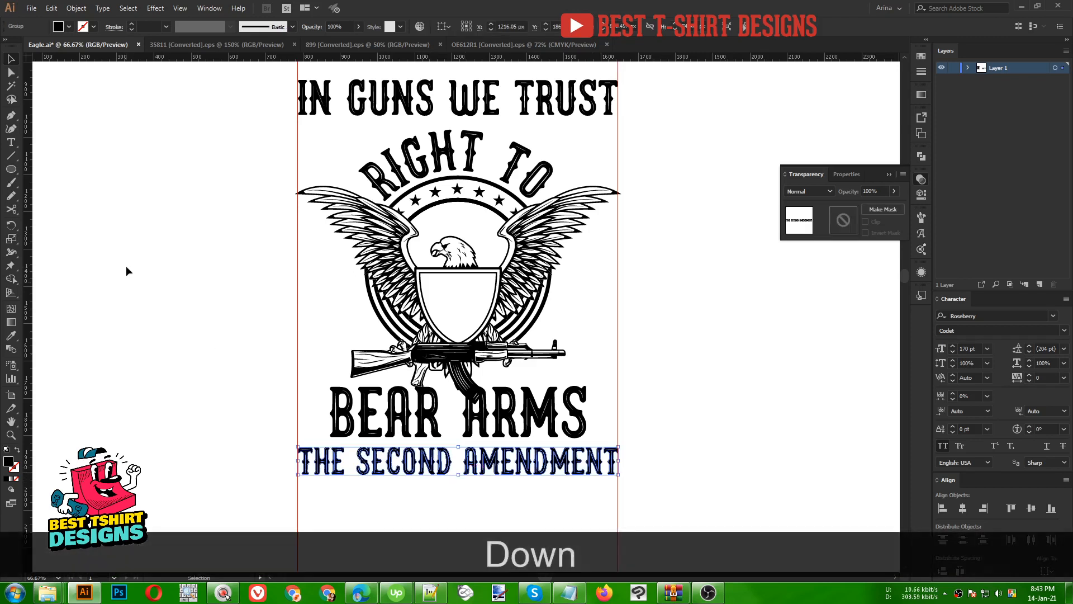
pyautogui.click(117, 185)
# Step: Draw a straight horizontal Pen line about 859 px long between the guides, separating "BEAR ARMS" from "THE SECOND AMENDMENT"
pyautogui.click(17, 119)
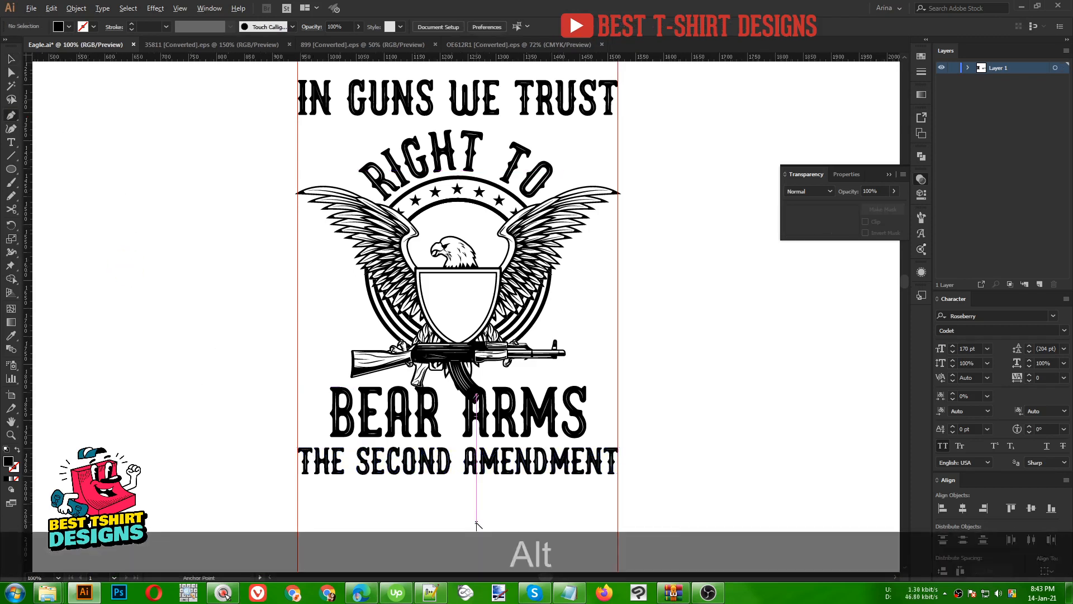
pyautogui.scroll(1, 476, 521)
pyautogui.click(209, 401)
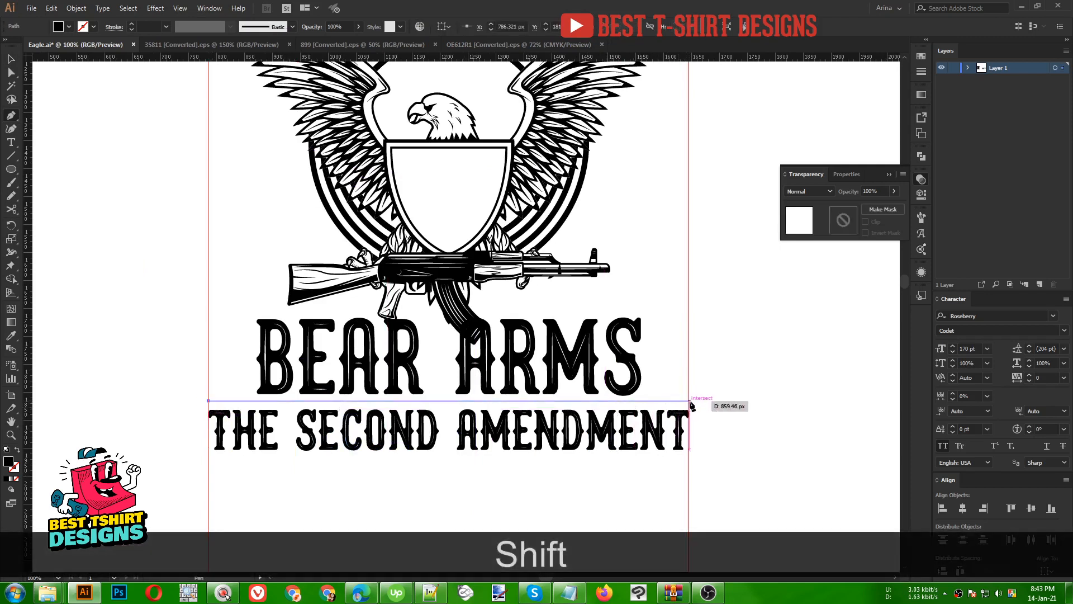
pyautogui.keyDown('shift'); pyautogui.click(689, 401); pyautogui.keyUp('shift')
pyautogui.press('v')
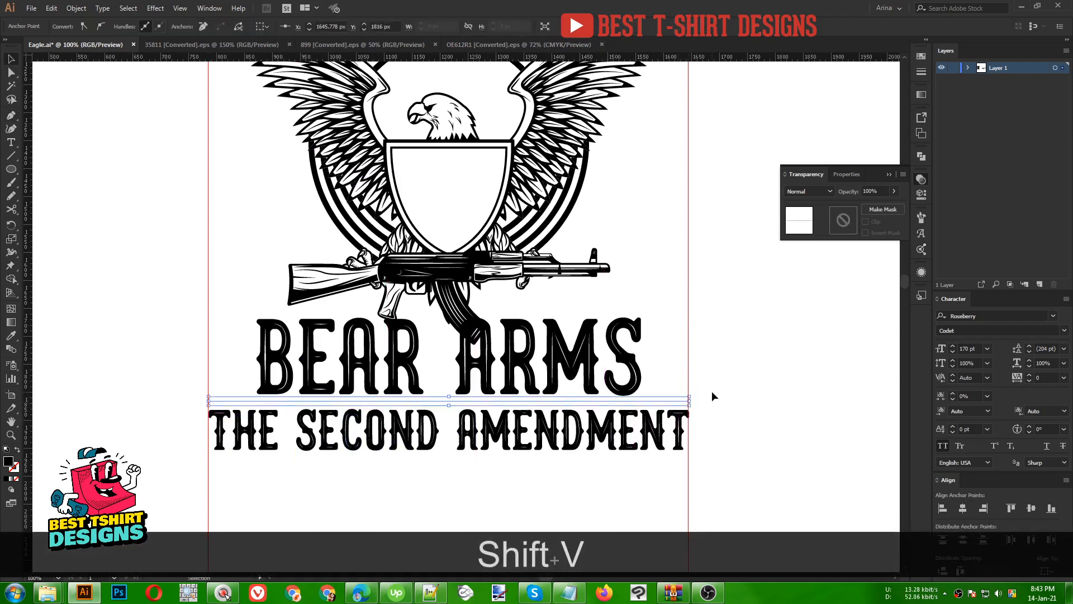
# Step: Swap the line's black fill to its stroke and set the stroke weight to 10 pt
pyautogui.click(712, 390)
pyautogui.click(653, 399)
pyautogui.hotkey('shift', 'x')
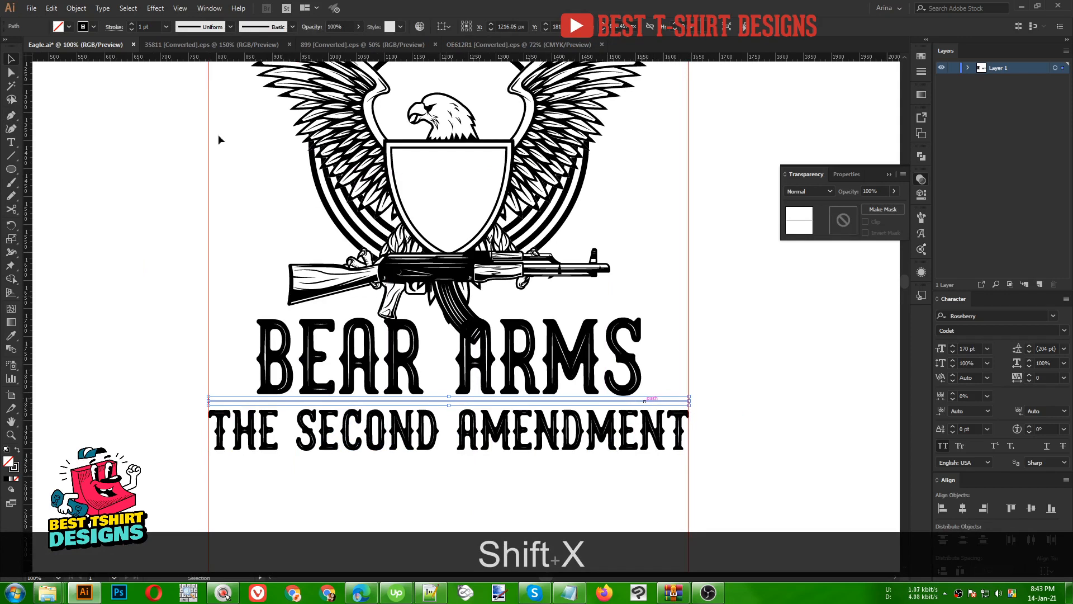
pyautogui.scroll(1, 157, 26)
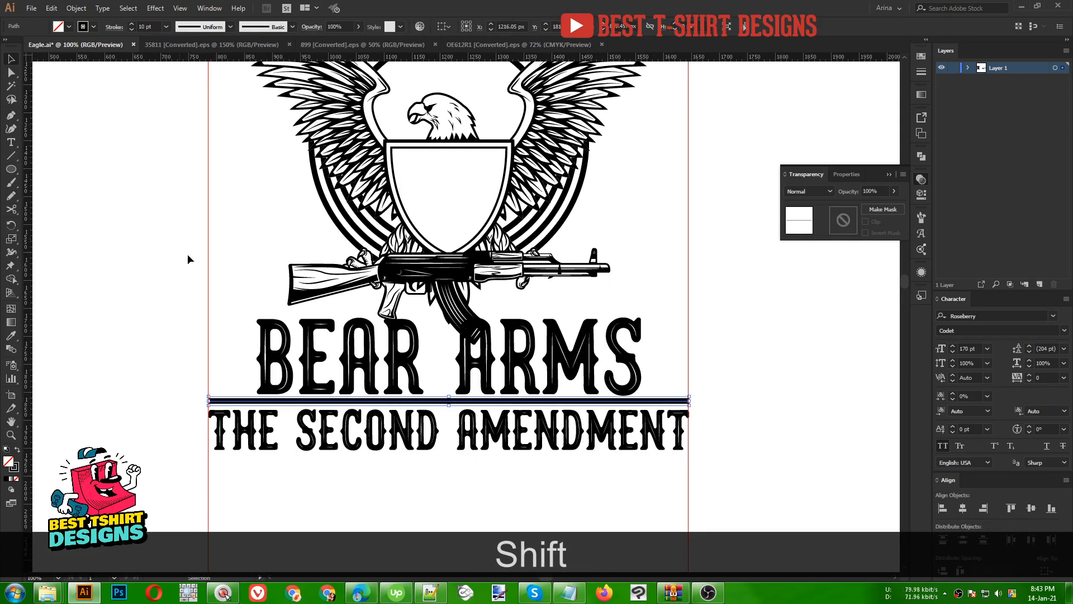
pyautogui.click(233, 302)
# Step: Duplicate the line beneath "THE SECOND AMENDMENT" and distribute both lines and both lower texts with equal vertical spacing
pyautogui.scroll(-1, 575, 428)
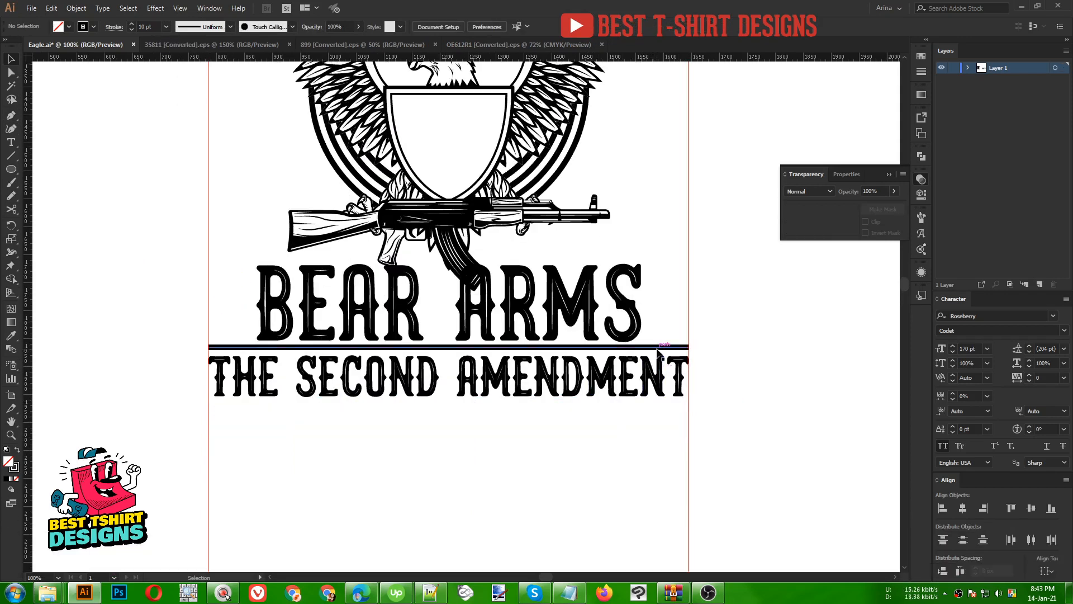
pyautogui.moveTo(659, 348); pyautogui.dragTo(656, 409)
pyautogui.moveTo(626, 450); pyautogui.dragTo(561, 317)
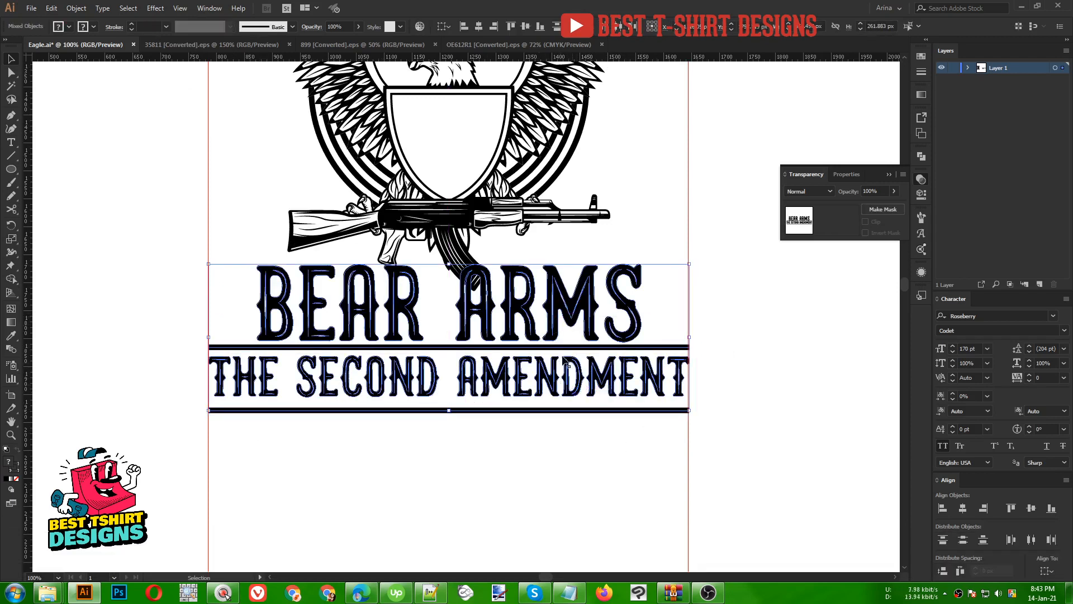
pyautogui.click(946, 572)
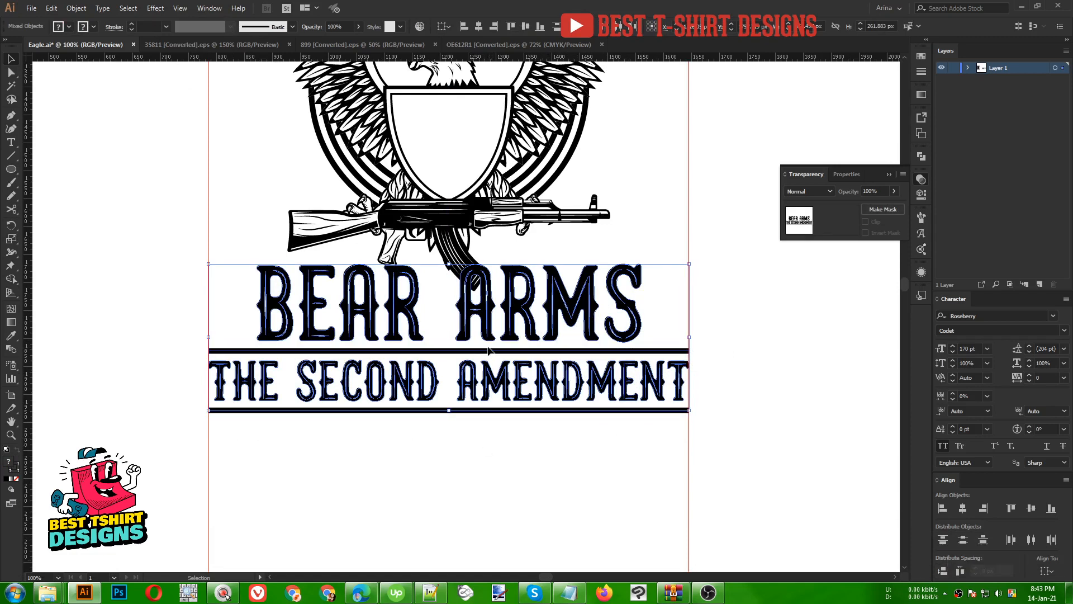
pyautogui.click(530, 473)
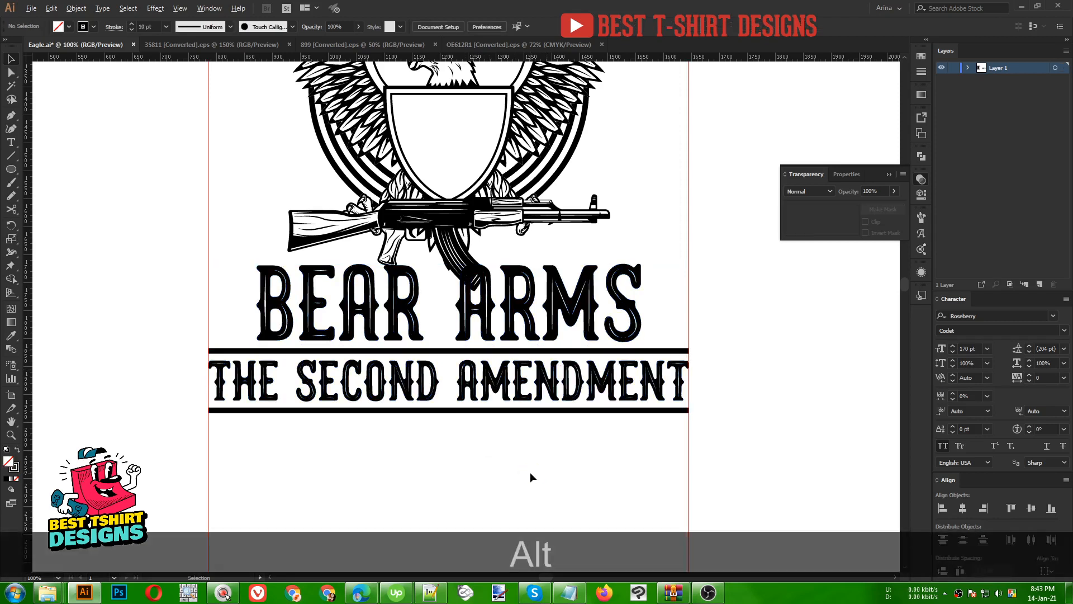
# Step: Place copies of the line above and below "IN GUNS WE TRUST", centre them horizontally with the text and distribute the vertical spacing evenly
pyautogui.scroll(-1, 530, 472)
pyautogui.scroll(2, 531, 477)
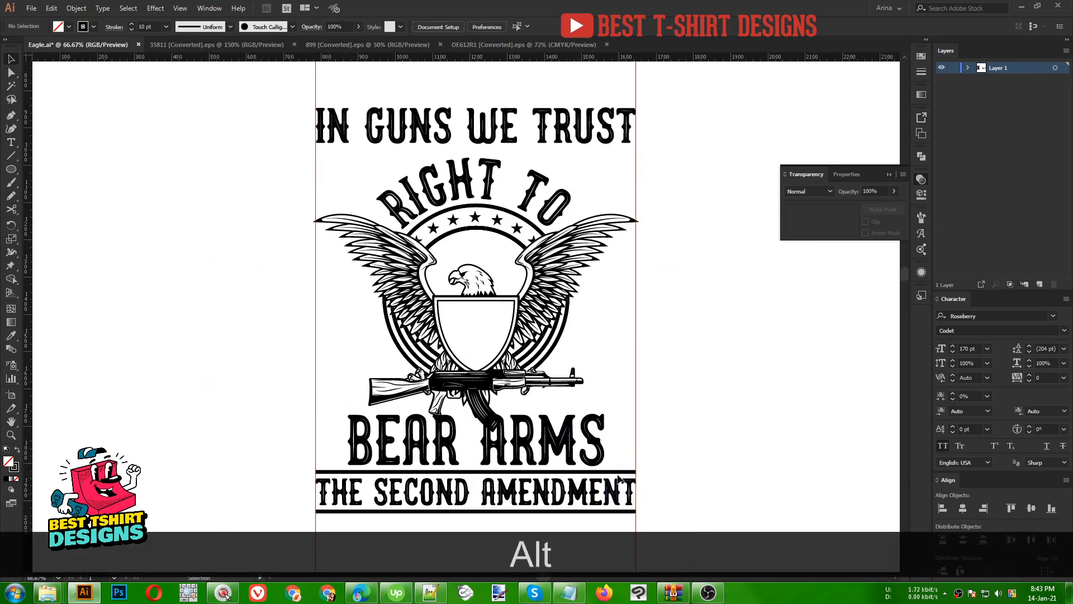
pyautogui.moveTo(618, 478); pyautogui.dragTo(599, 169)
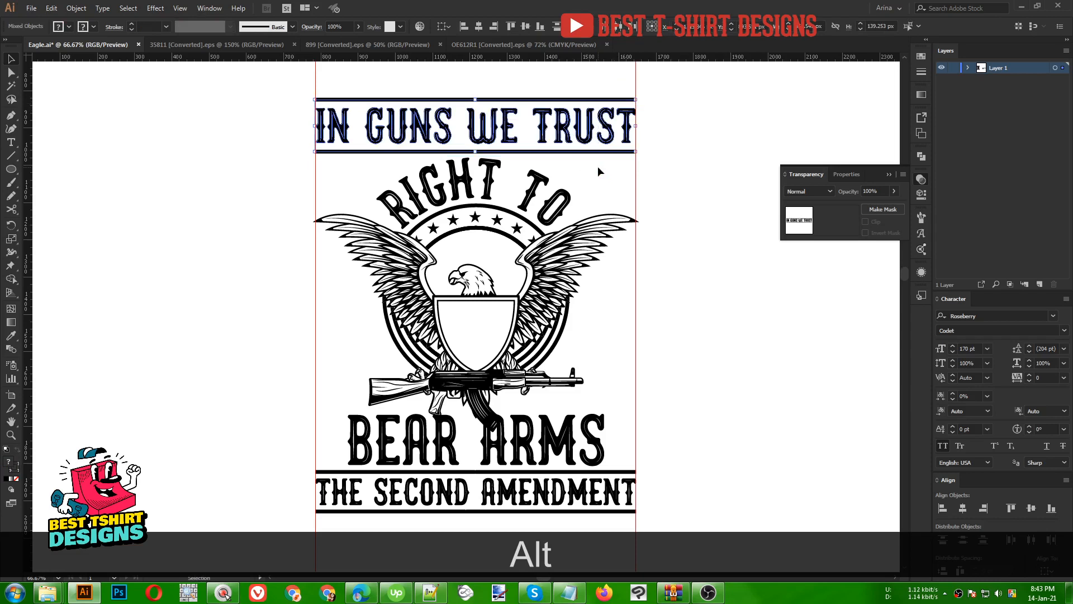
pyautogui.click(478, 27)
pyautogui.click(942, 571)
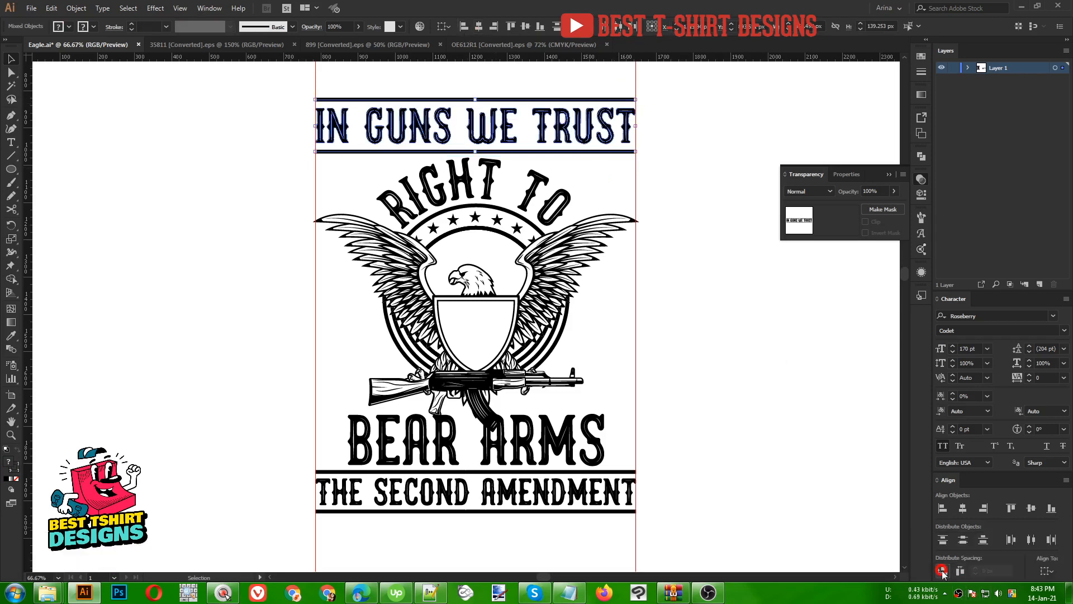
pyautogui.click(710, 317)
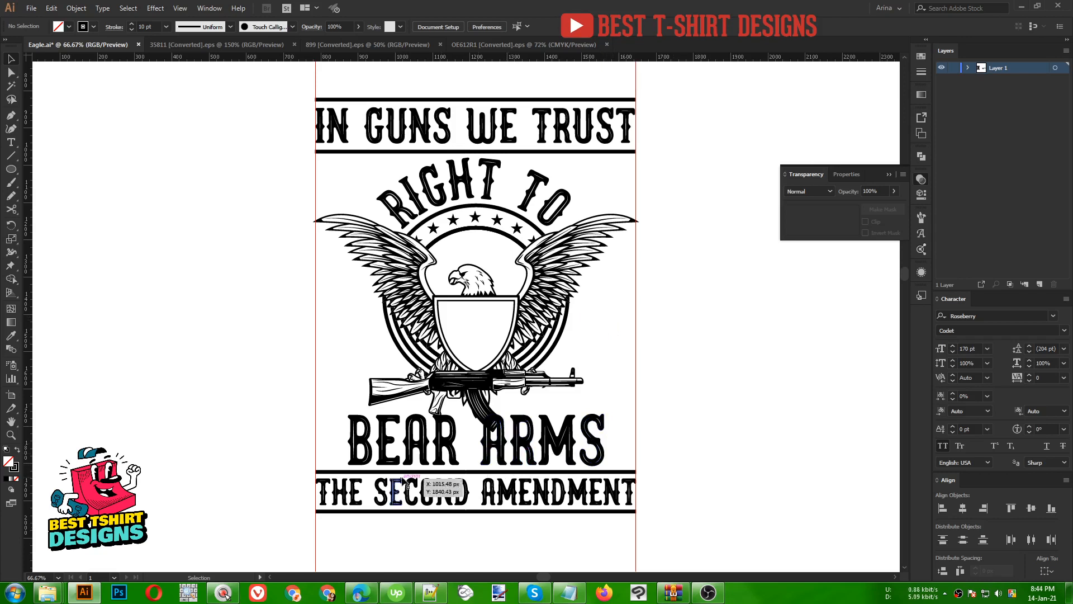
# Step: Draw a short horizontal Pen line about 70 px long from beside the "B" of "BEAR ARMS" to the nearest vertical guide
pyautogui.keyDown('alt'); pyautogui.scroll(1, 358, 456); pyautogui.keyUp('alt')
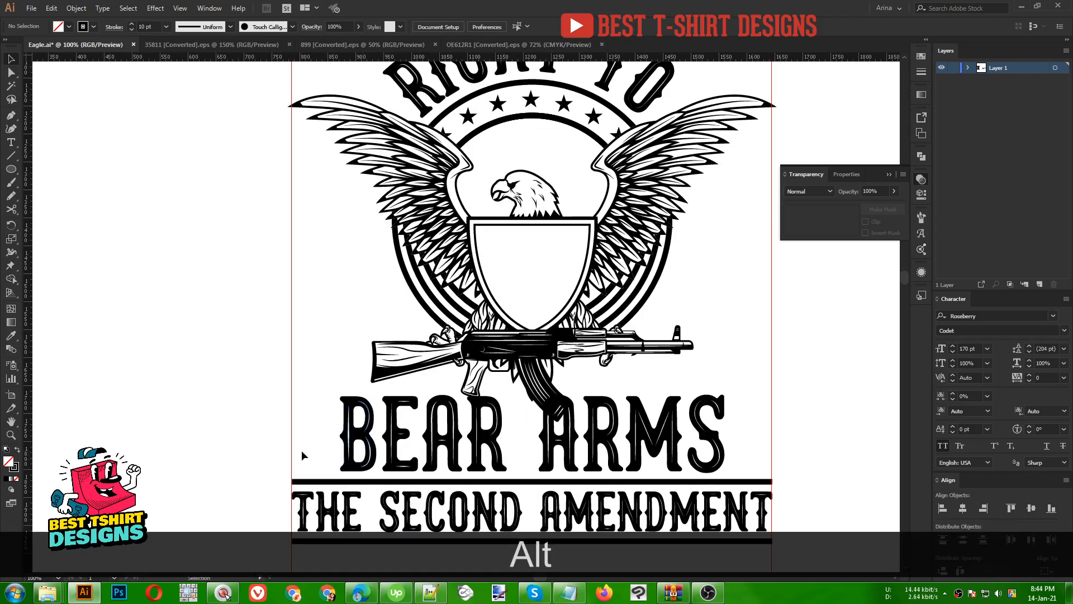
pyautogui.keyDown('alt'); pyautogui.scroll(1, 314, 443); pyautogui.keyUp('alt')
pyautogui.scroll(-1, 315, 442)
pyautogui.click(9, 117)
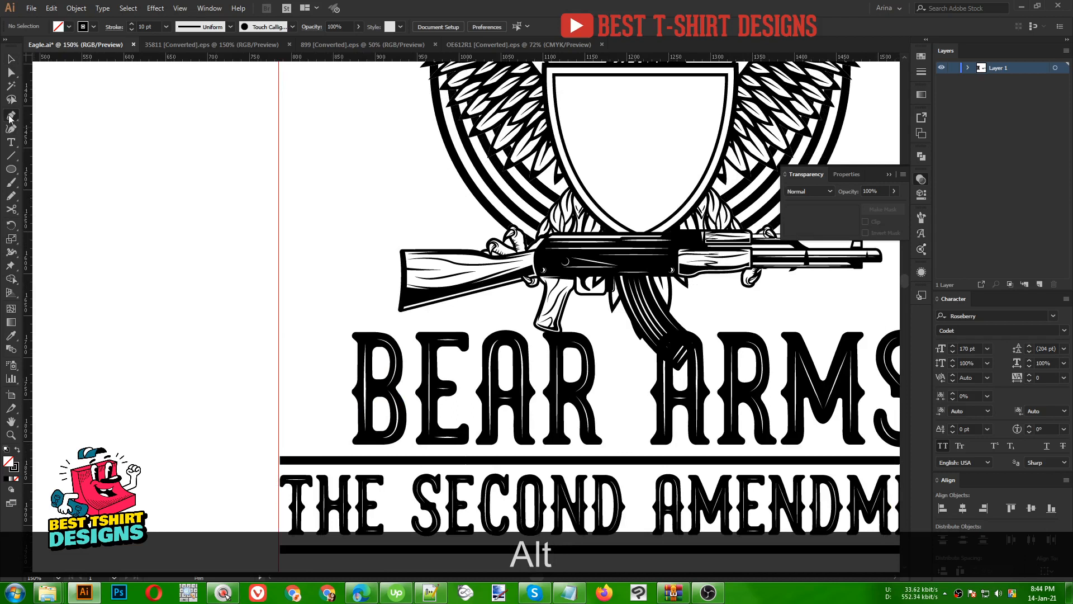
pyautogui.click(338, 353)
pyautogui.keyDown('shift'); pyautogui.click(279, 353); pyautogui.keyUp('shift')
pyautogui.hotkey('shift', 'v')
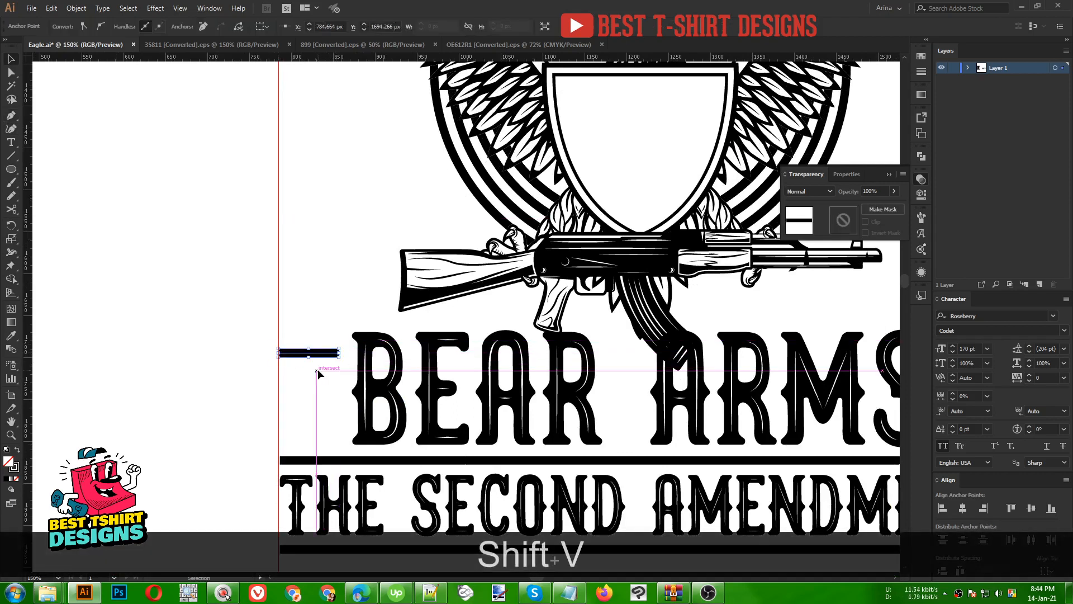
# Step: Apply the triangular width profile to the short line so it tapers from "BEAR ARMS" towards the guide
pyautogui.click(114, 27)
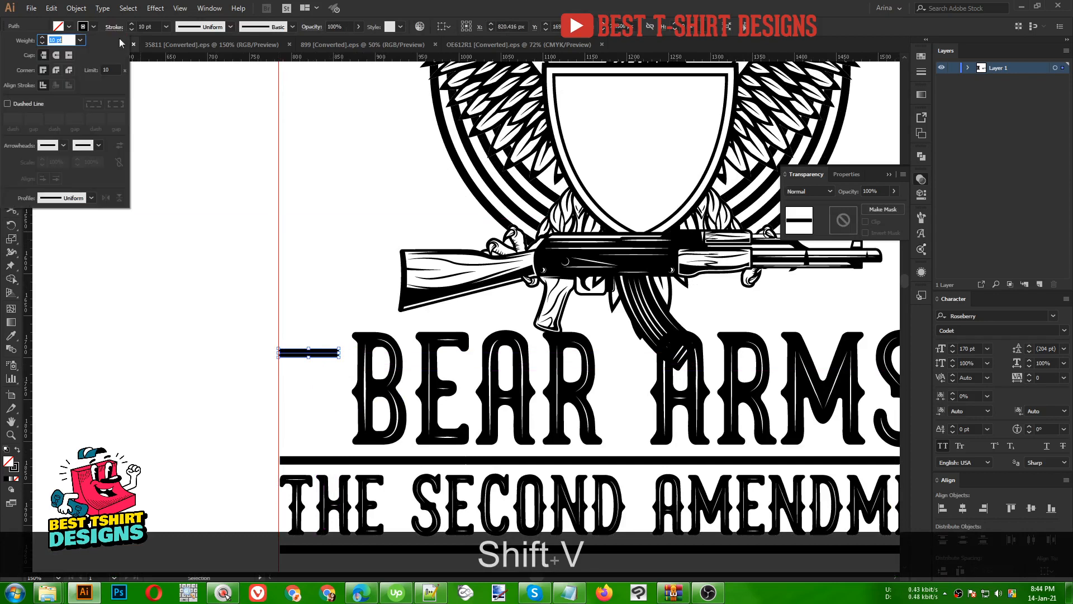
pyautogui.click(67, 195)
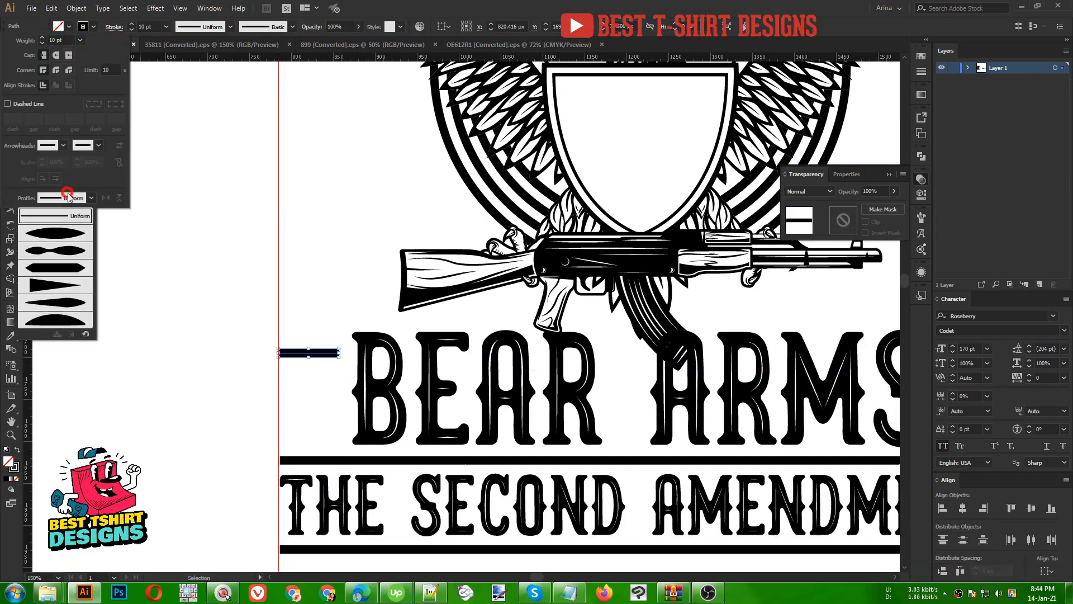
pyautogui.click(66, 286)
pyautogui.press('Escape')
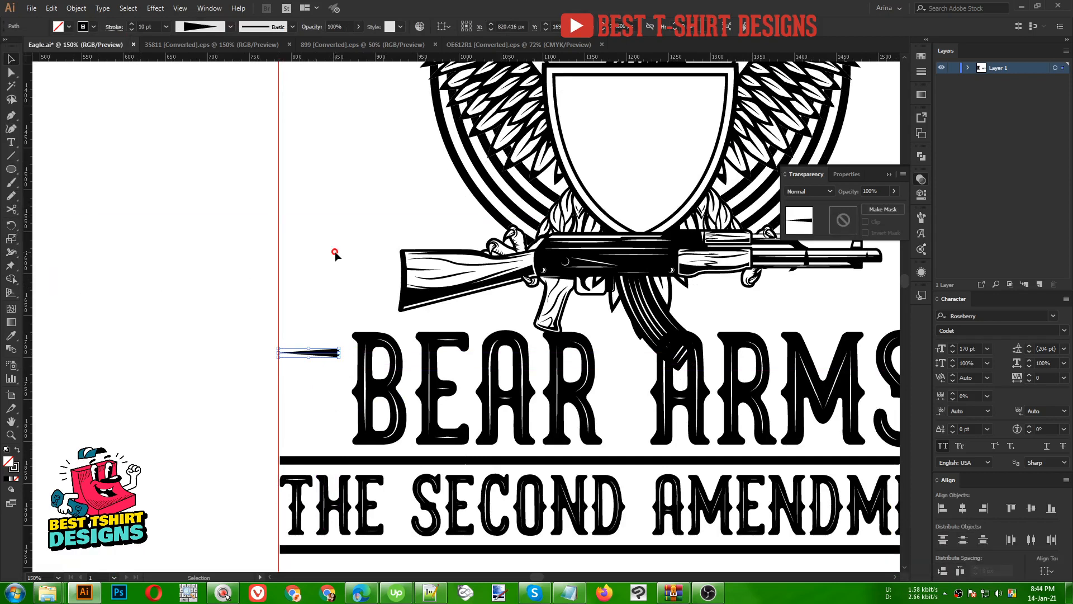
# Step: Duplicate the tapered line downward at equal spacing to build a stack of eight lines beside the "B" of "BEAR ARMS"
pyautogui.scroll(2, 324, 391)
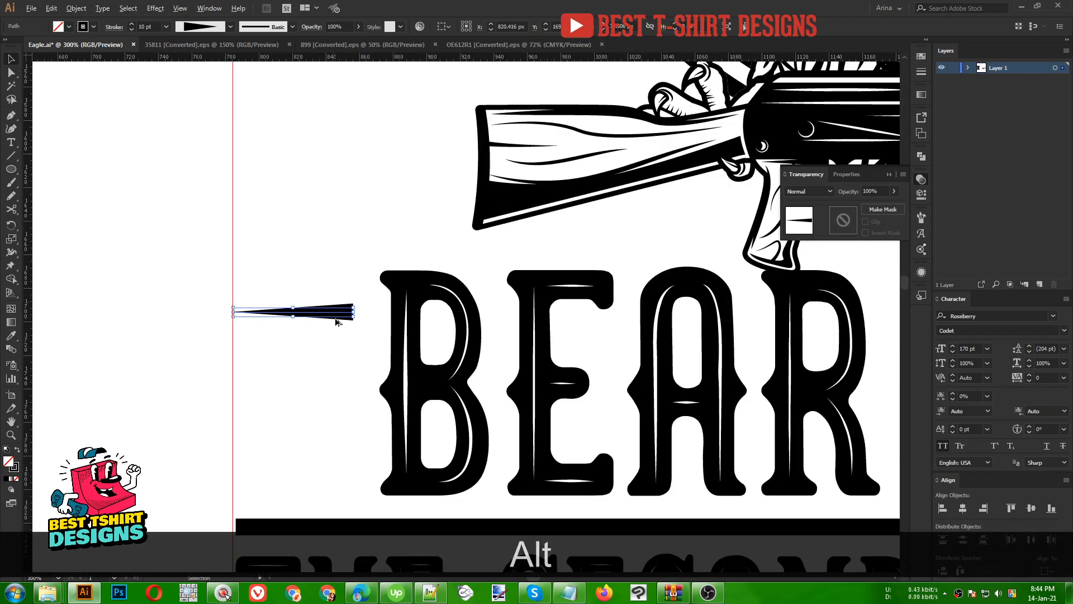
pyautogui.moveTo(338, 316); pyautogui.dragTo(337, 335)
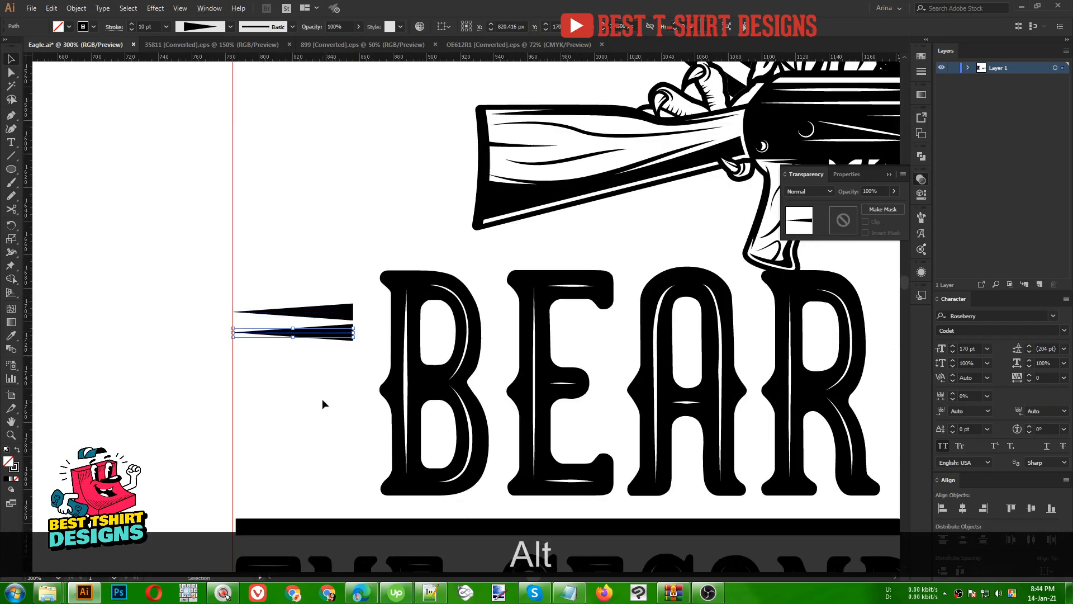
pyautogui.hotkey('ctrl', 'd')
pyautogui.hotkey('ctrl', 'd')
pyautogui.hotkey('ctrl', 'd')
pyautogui.hotkey('ctrl', 'd')
pyautogui.hotkey('ctrl', 'd')
pyautogui.hotkey('ctrl', 'd')
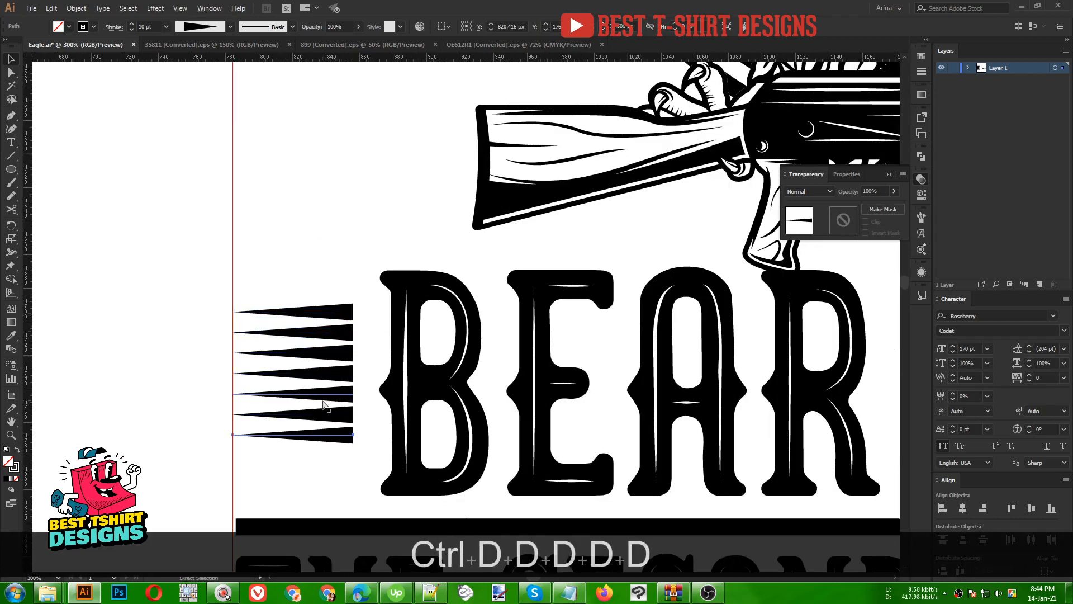
# Step: Align the eight tapered lines by their left edges and group them
pyautogui.moveTo(289, 294); pyautogui.dragTo(336, 499)
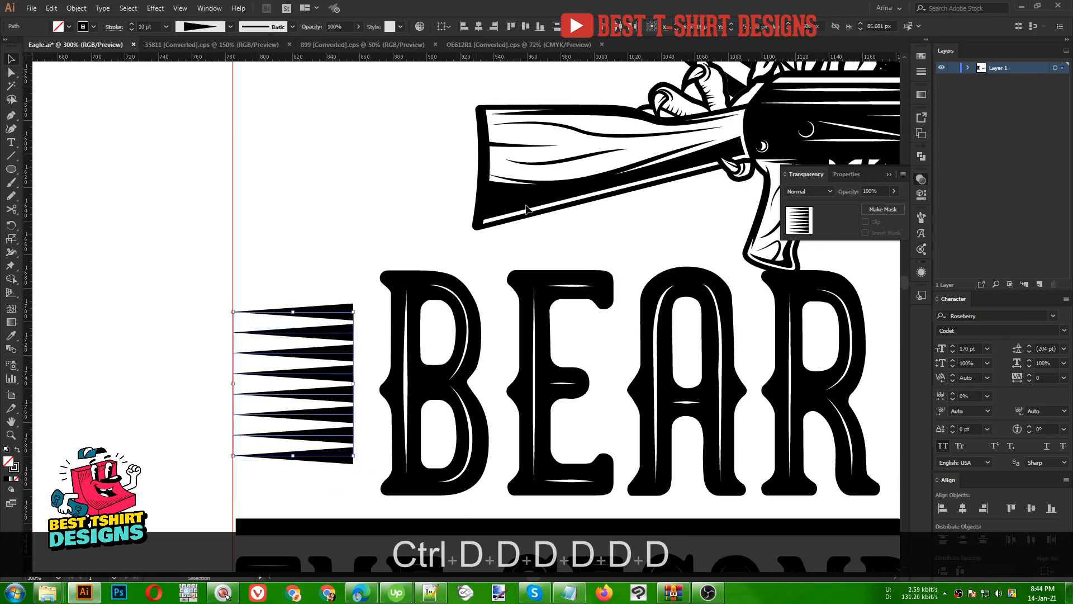
pyautogui.click(464, 31)
pyautogui.keyDown('alt'); pyautogui.scroll(-2, 266, 285); pyautogui.keyUp('alt')
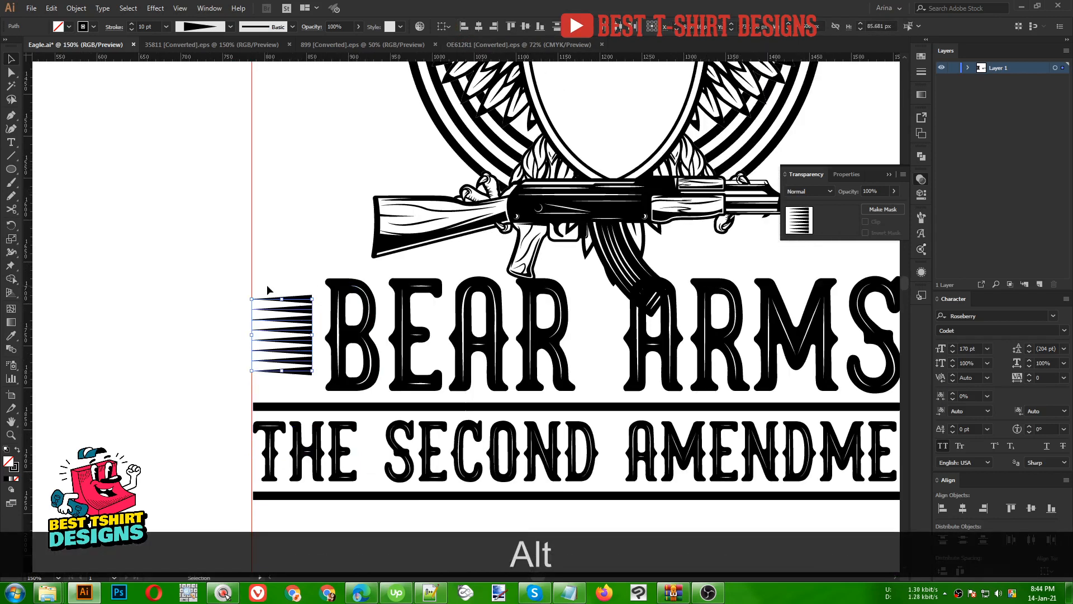
pyautogui.hotkey('ctrl', 'g')
pyautogui.keyDown('alt'); pyautogui.scroll(-1, 264, 289); pyautogui.keyUp('alt')
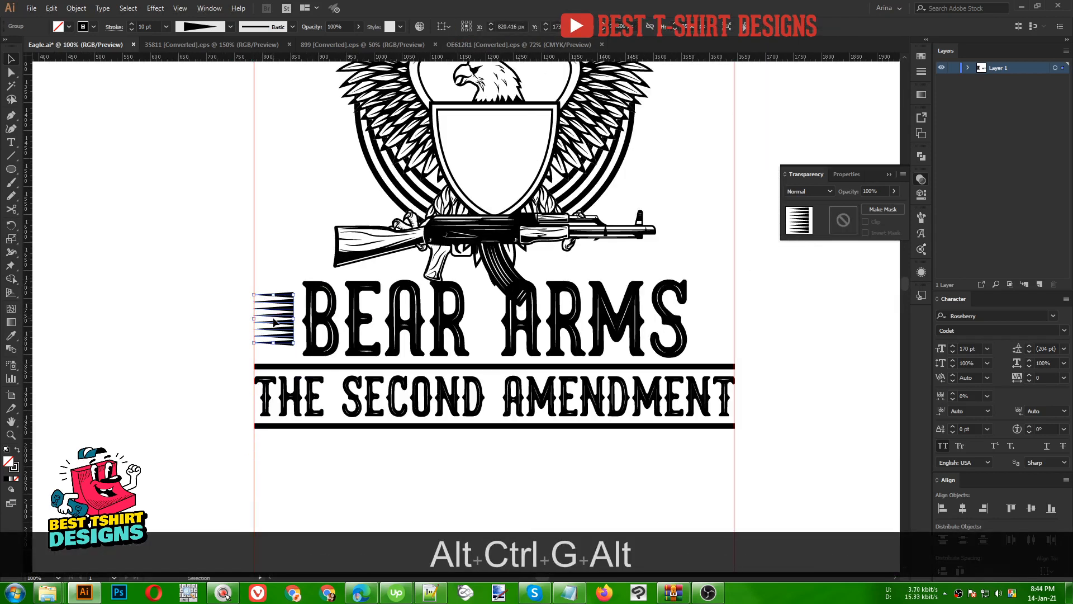
# Step: Place a copy of the tapered line group beyond the "S" of "BEAR ARMS", rotated 180° and flush with the right guide
pyautogui.moveTo(274, 323); pyautogui.dragTo(344, 322)
pyautogui.moveTo(426, 325)
pyautogui.mouseDown()
pyautogui.moveTo(721, 326)
pyautogui.moveTo(687, 303)
pyautogui.moveTo(687, 317)
pyautogui.mouseUp()
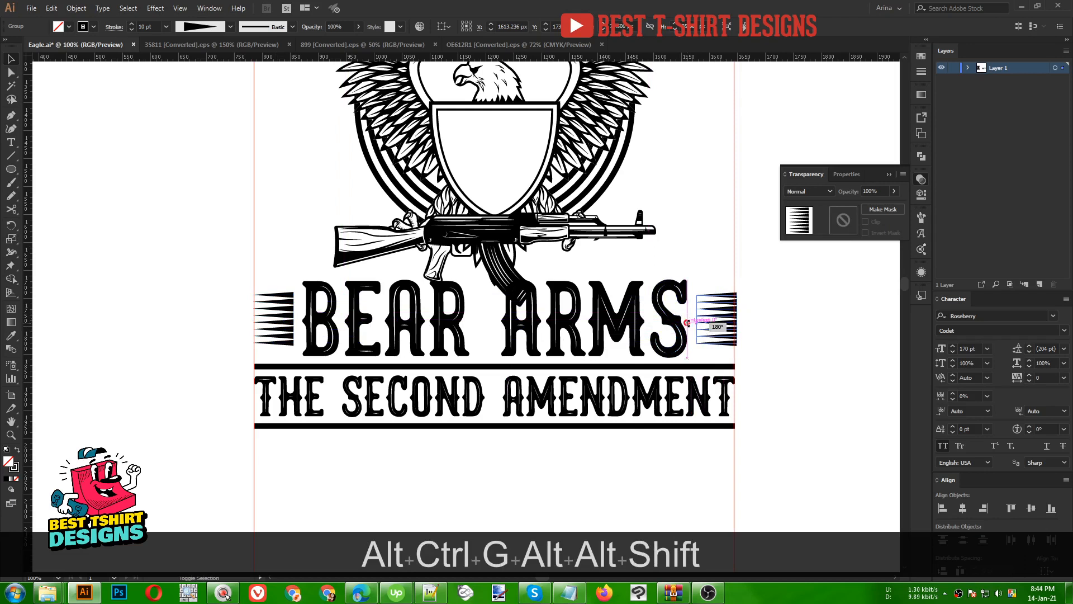
pyautogui.keyDown('alt'); pyautogui.scroll(2, 759, 326); pyautogui.keyUp('alt')
pyautogui.press('Left')
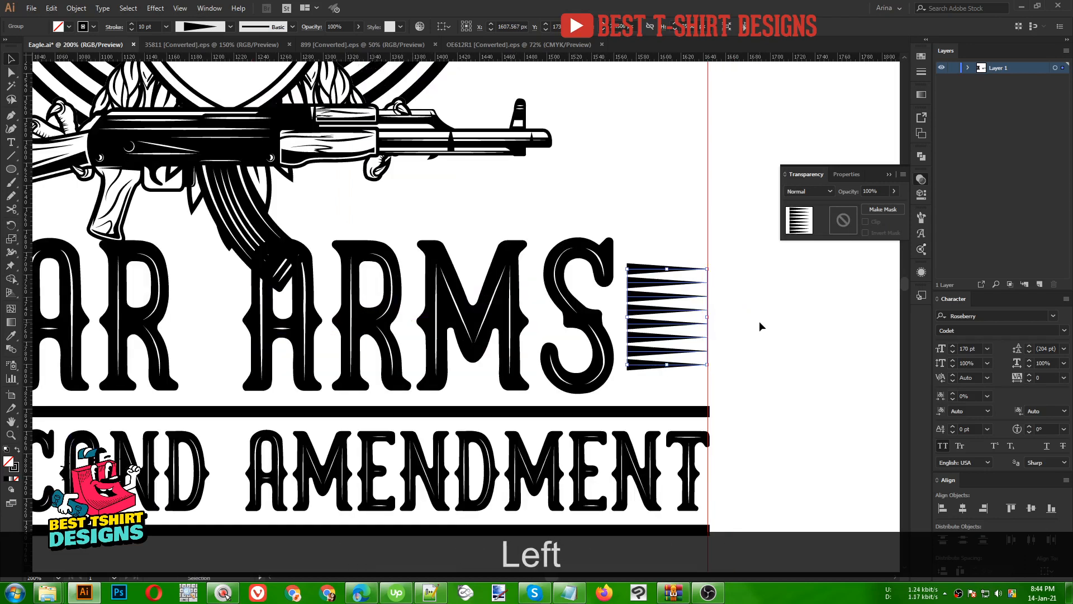
pyautogui.keyDown('alt'); pyautogui.scroll(-2, 741, 330); pyautogui.keyUp('alt')
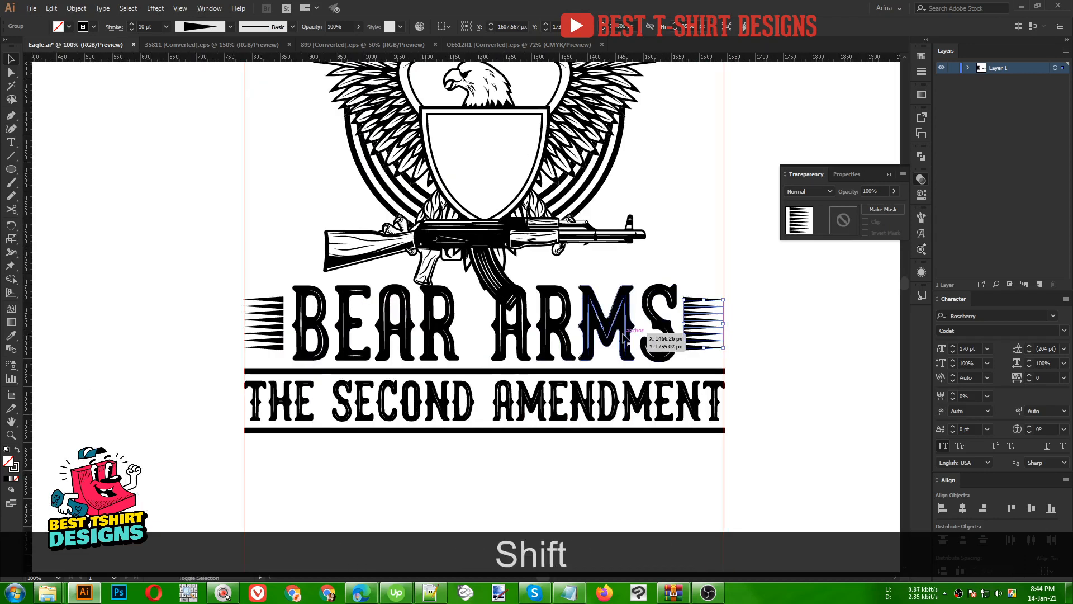
# Step: Distribute the two tapered line groups and the "BEAR ARMS" text with equal horizontal spacing, and clear the selection
pyautogui.keyDown('shift'); pyautogui.click(618, 311); pyautogui.keyUp('shift')
pyautogui.keyDown('shift'); pyautogui.click(279, 329); pyautogui.keyUp('shift')
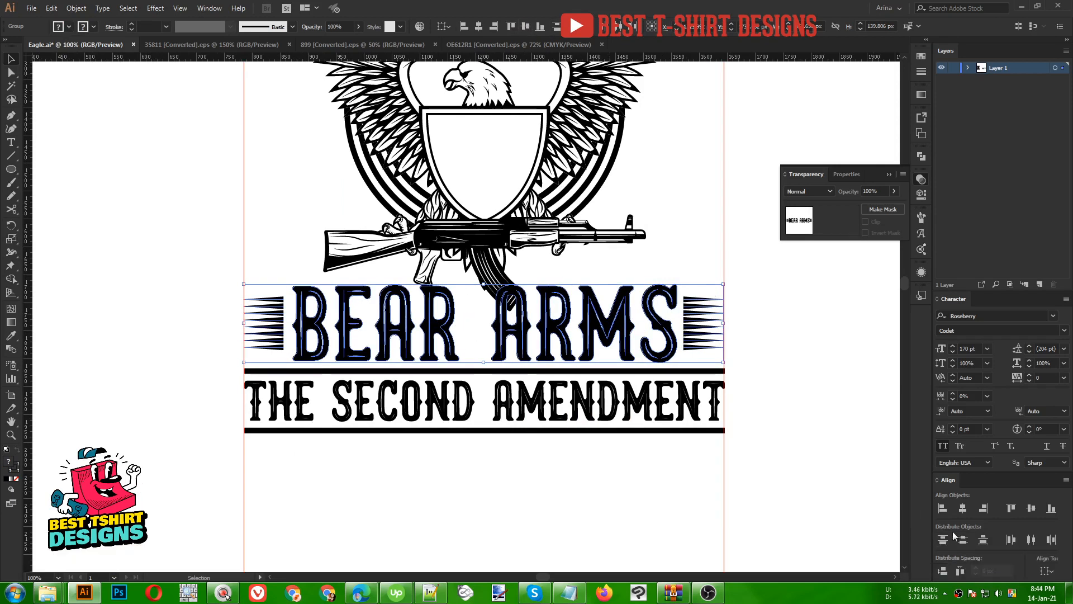
pyautogui.click(961, 567)
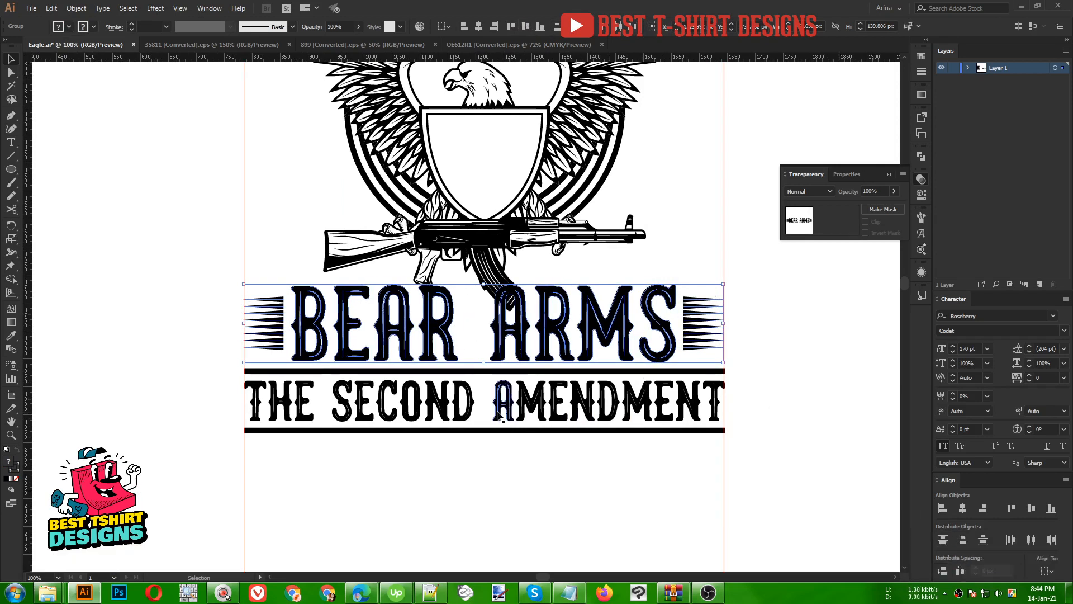
pyautogui.scroll(-1, 498, 415)
pyautogui.scroll(3, 687, 402)
pyautogui.click(672, 336)
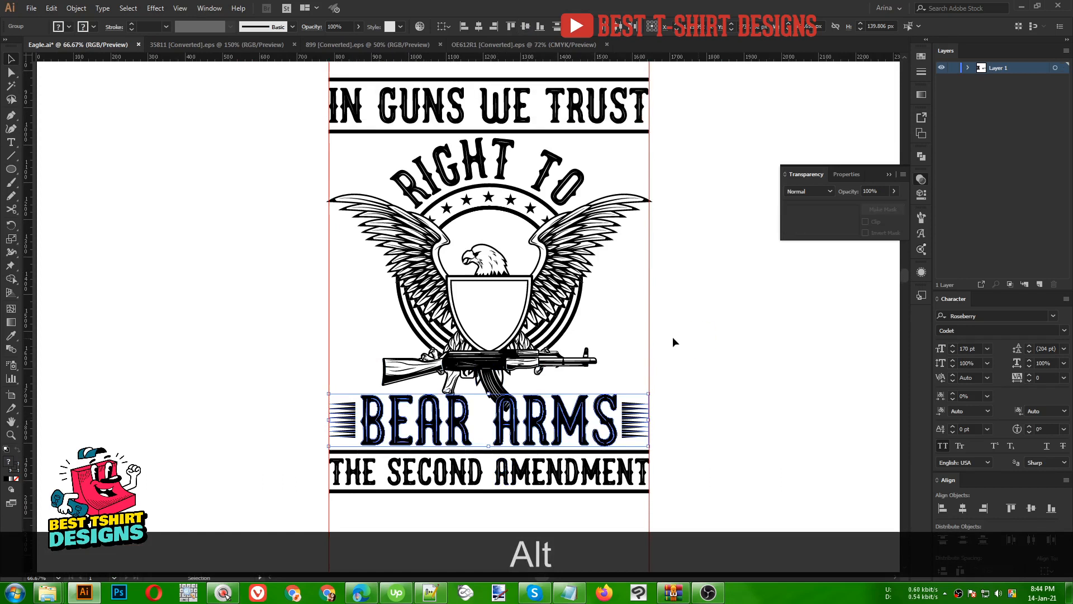
pyautogui.scroll(-1, 309, 294)
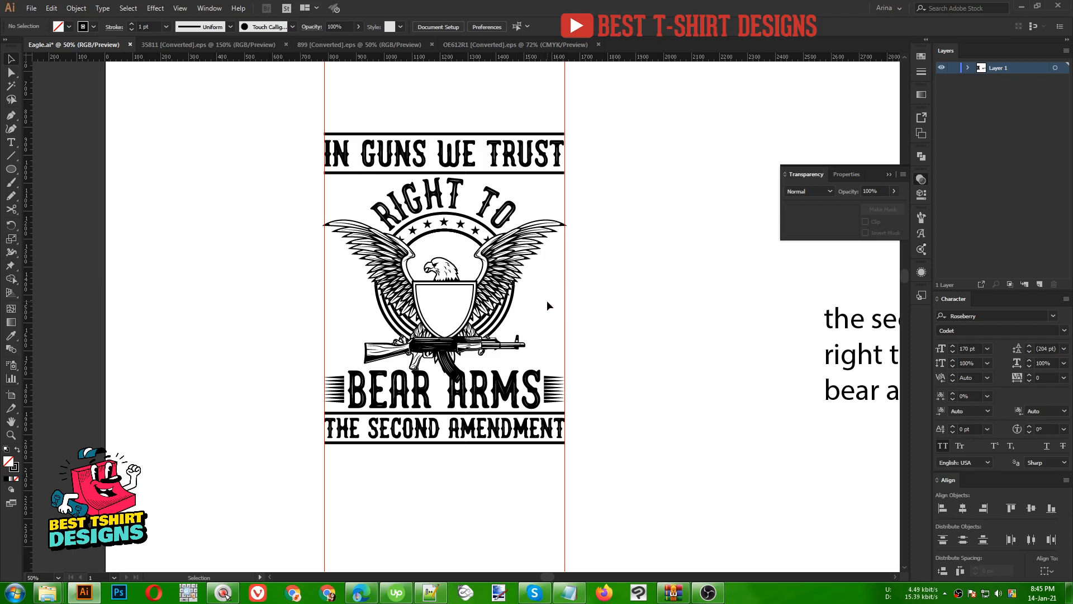
pyautogui.click(321, 44)
pyautogui.click(231, 45)
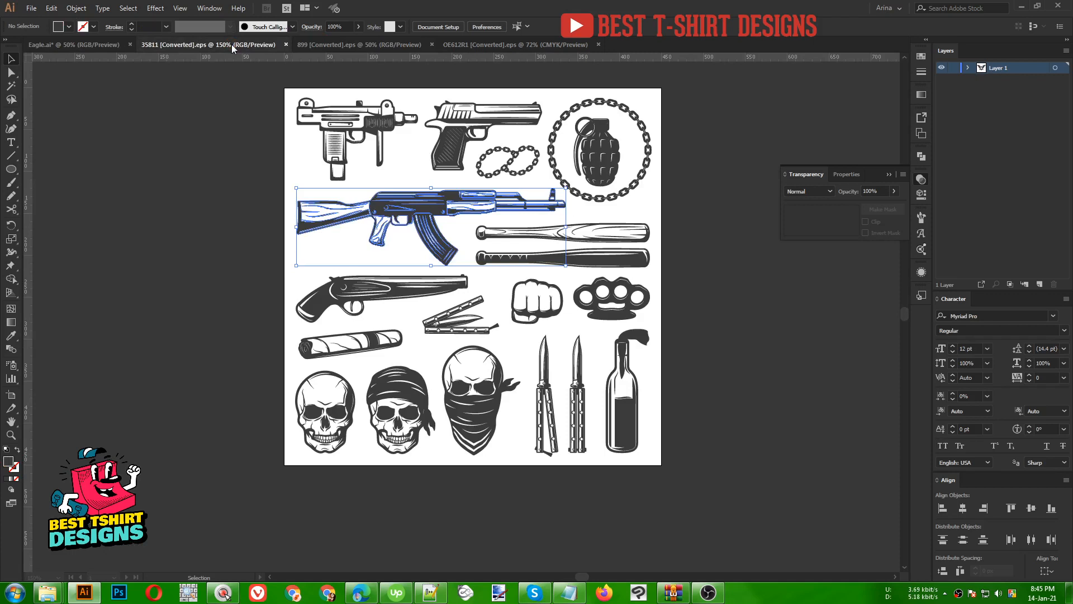
pyautogui.click(220, 326)
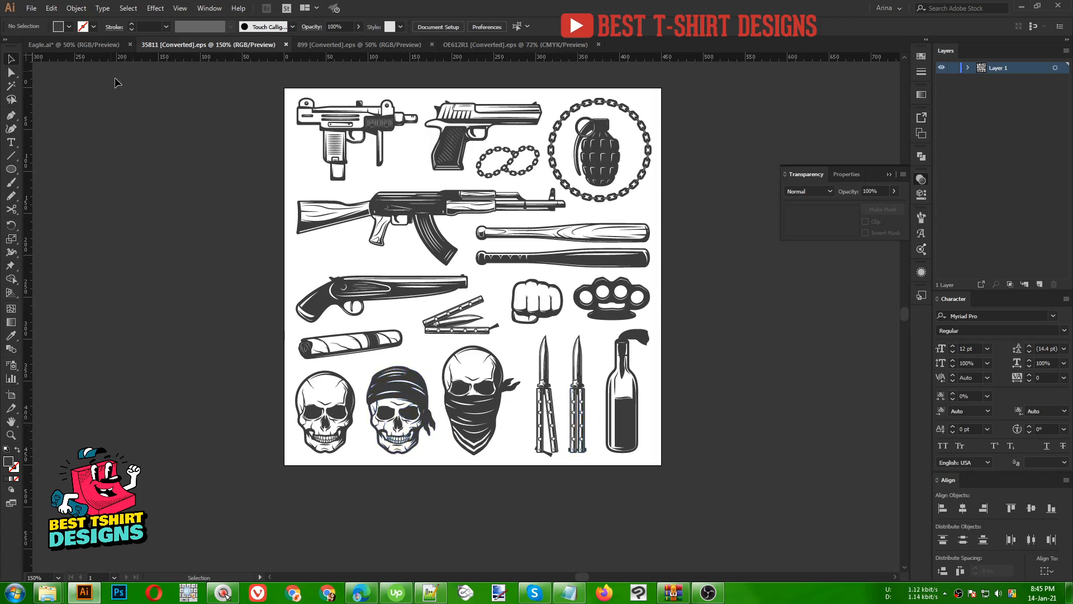
pyautogui.click(88, 45)
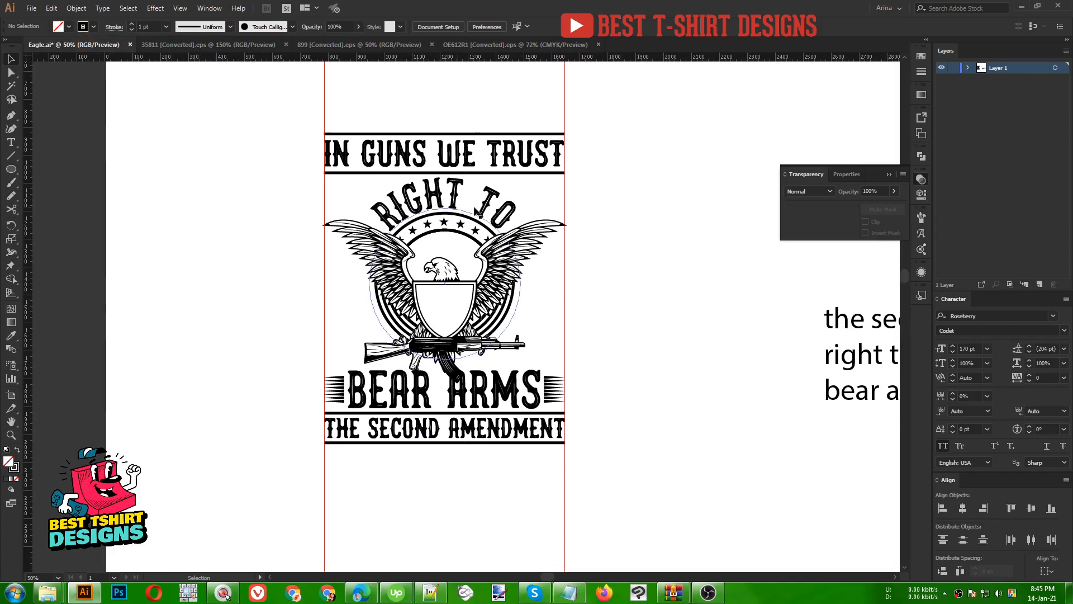
# Step: Draw a horizontal Pen line about 214 px long from the left guide, just below the lower line of "IN GUNS WE TRUST"
pyautogui.scroll(1, 475, 207)
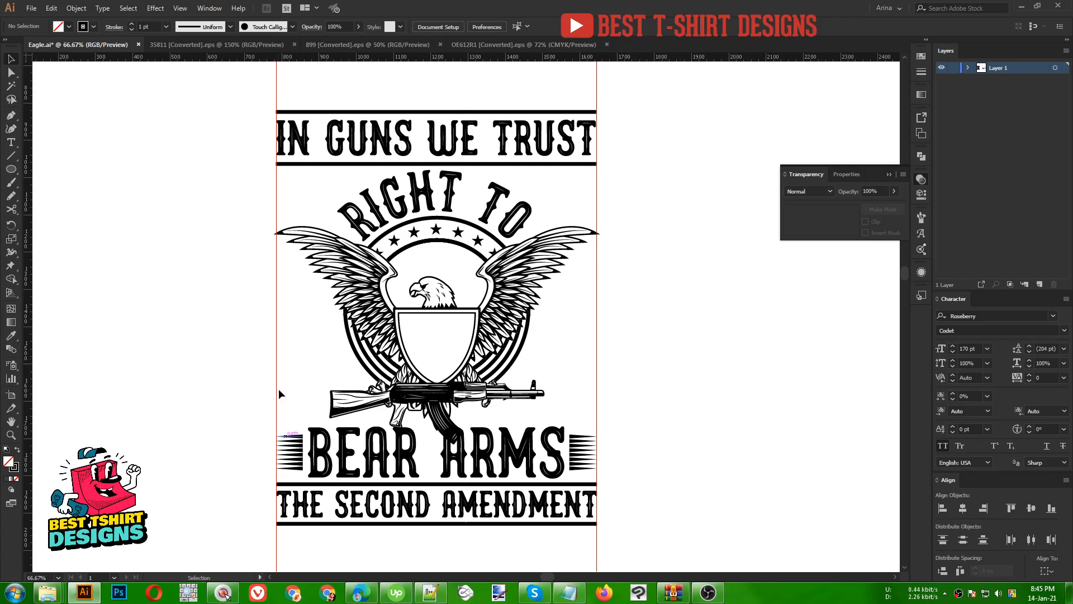
pyautogui.scroll(1, 309, 178)
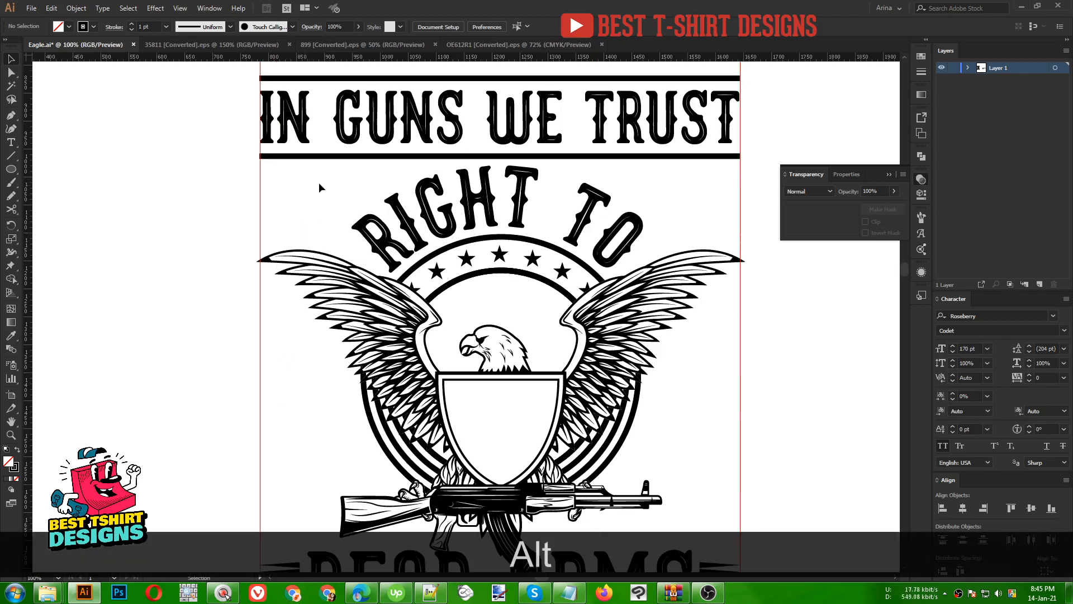
pyautogui.click(12, 117)
pyautogui.click(259, 178)
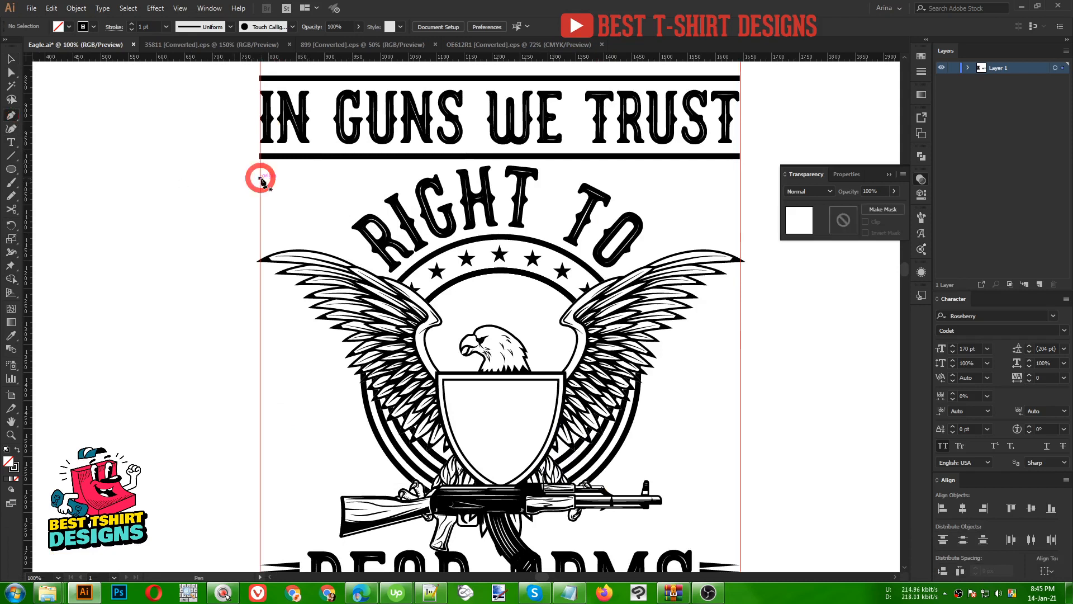
pyautogui.keyDown('shift'); pyautogui.click(379, 178); pyautogui.keyUp('shift')
pyautogui.press('v')
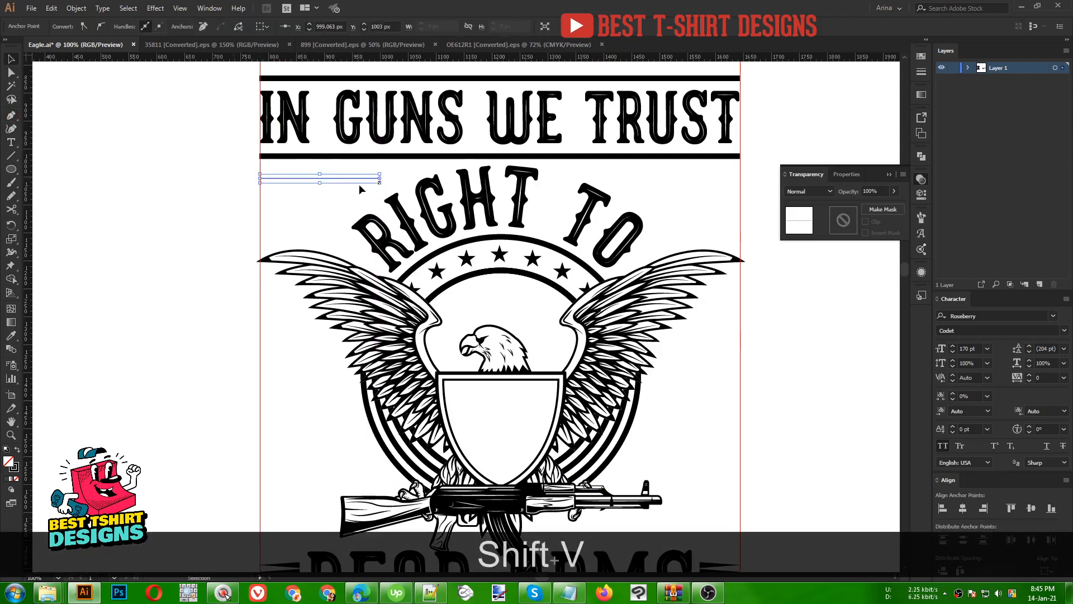
# Step: Set the new line's stroke to 10 pt and nudge it up closer to the line under "IN GUNS WE TRUST"
pyautogui.scroll(2, 318, 192)
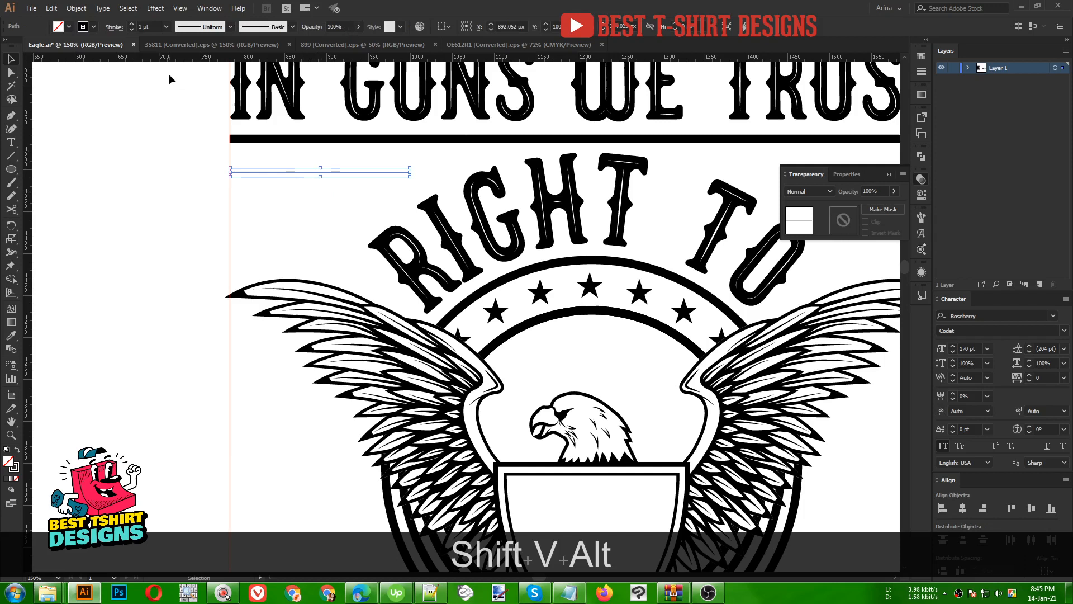
pyautogui.scroll(1, 157, 27)
pyautogui.press('Up')
pyautogui.press('Up')
pyautogui.press('Up')
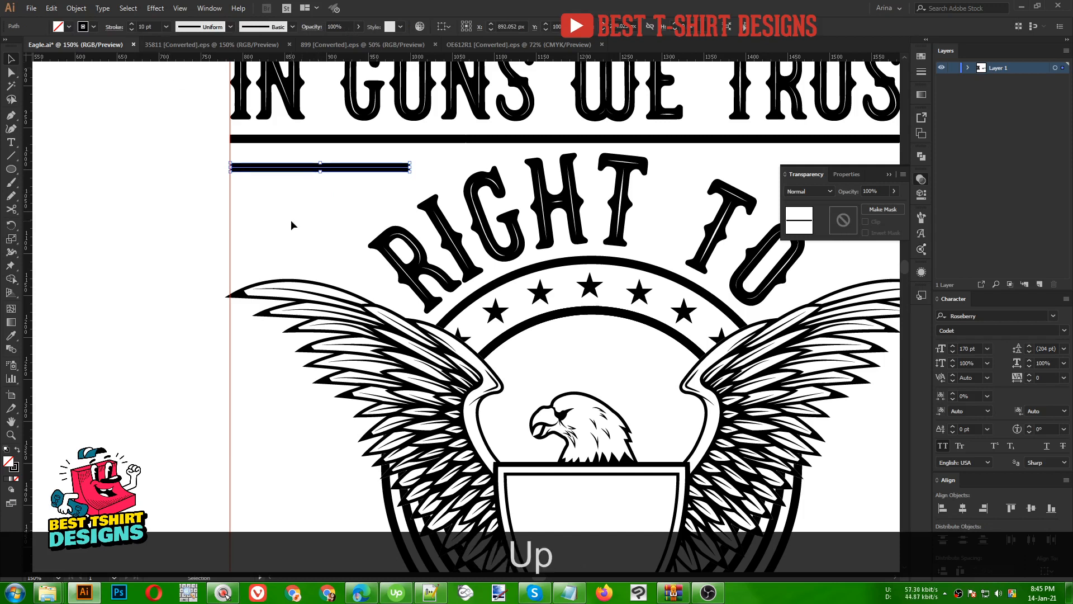
pyautogui.scroll(1, 300, 148)
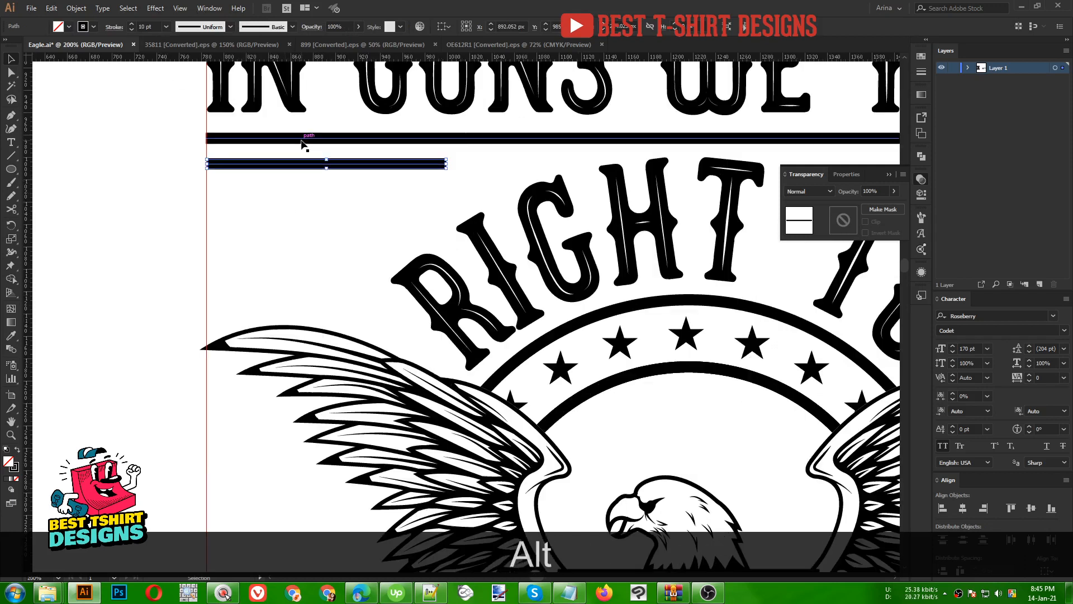
# Step: Duplicate the 10 pt line downward at equal spacing to make six lines between "IN GUNS WE TRUST" and the eagle's left wing
pyautogui.moveTo(278, 170); pyautogui.dragTo(279, 197)
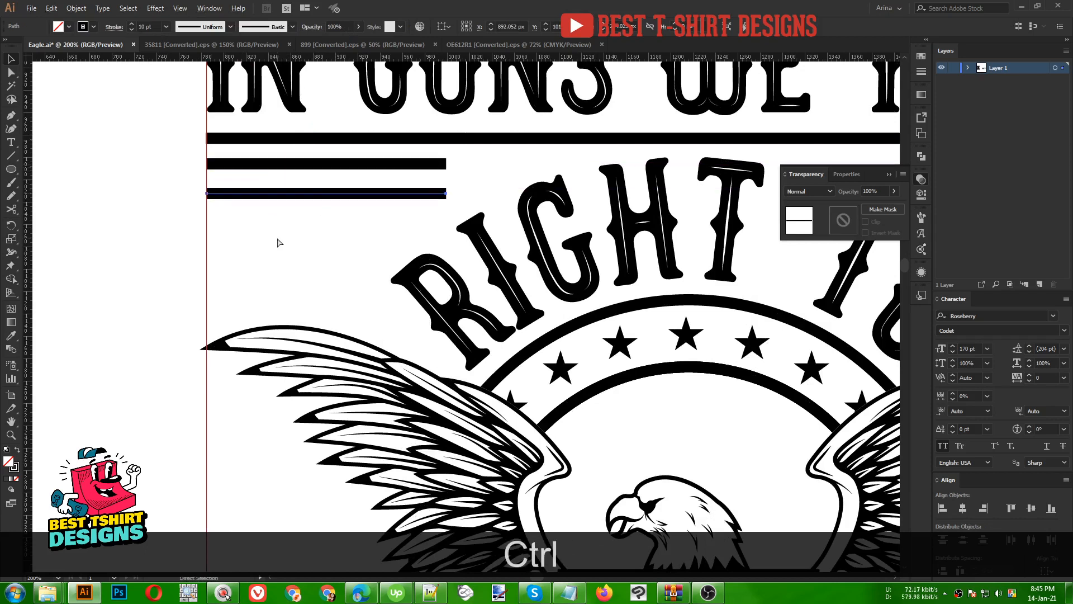
pyautogui.hotkey('ctrl', 'd')
pyautogui.hotkey('ctrl', 'd')
pyautogui.hotkey('ctrl', 'd')
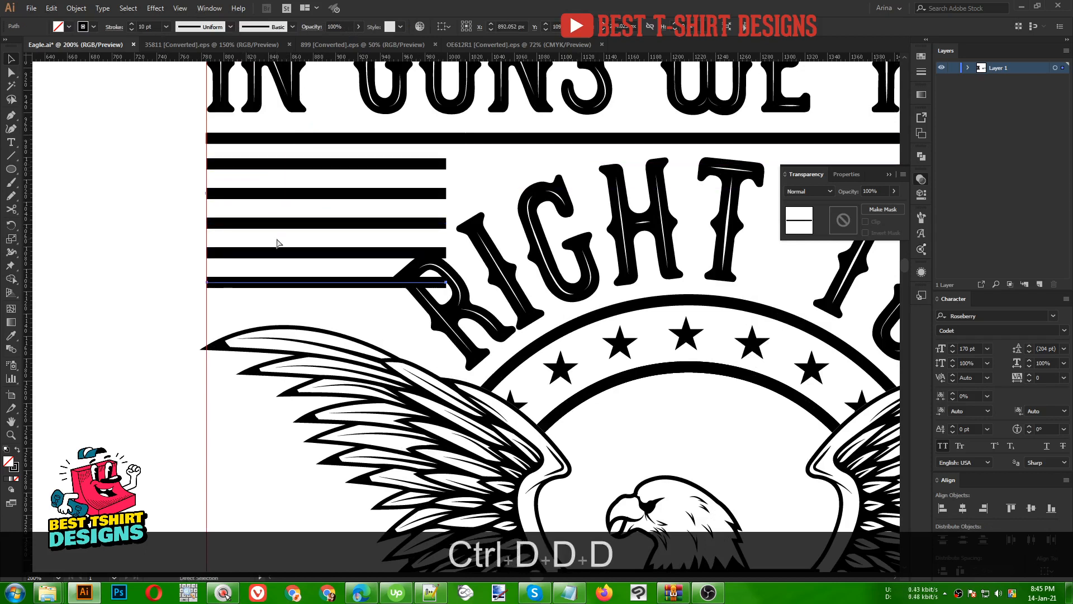
pyautogui.hotkey('ctrl', 'd')
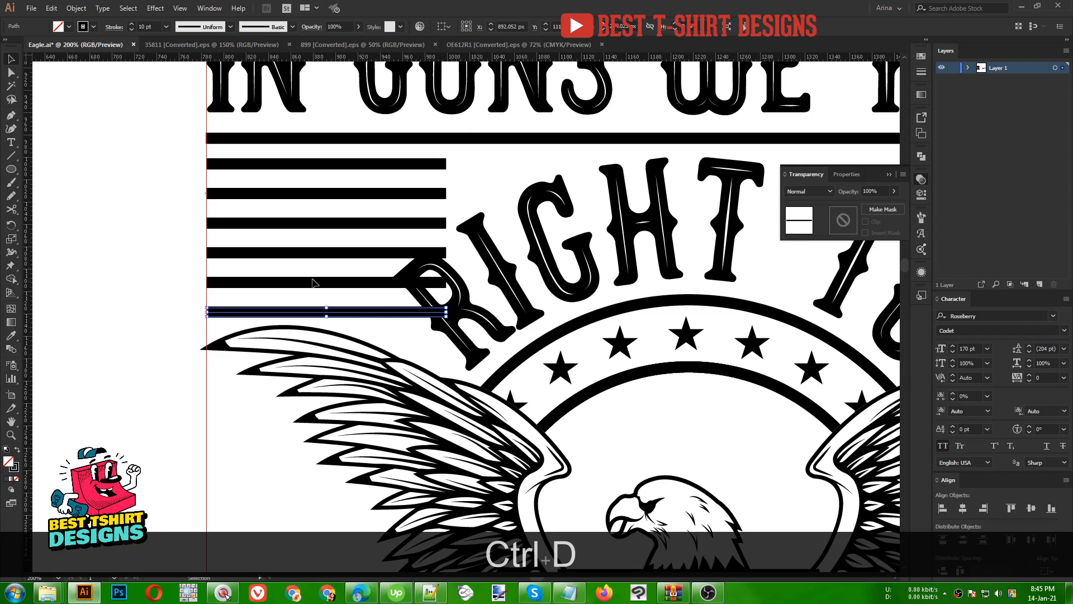
pyautogui.moveTo(356, 327); pyautogui.dragTo(353, 163)
pyautogui.click(458, 195)
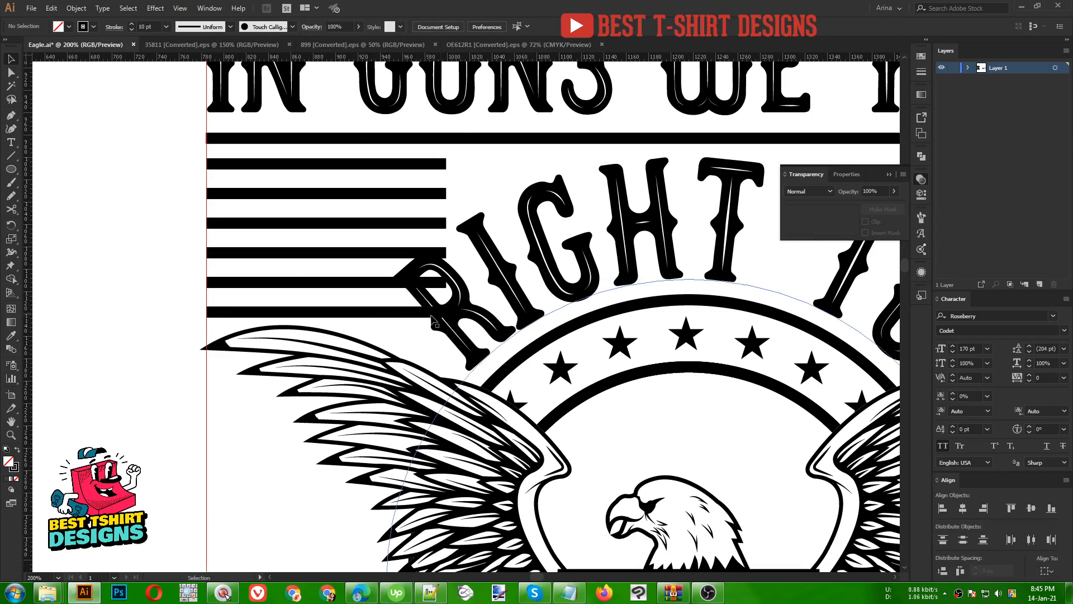
# Step: Resize the six lines from the left guide so their ends follow the curve of "RIGHT TO", shortening the lower four and extending the upper two
pyautogui.click(413, 313)
pyautogui.moveTo(446, 314); pyautogui.dragTo(382, 312)
pyautogui.click(425, 282)
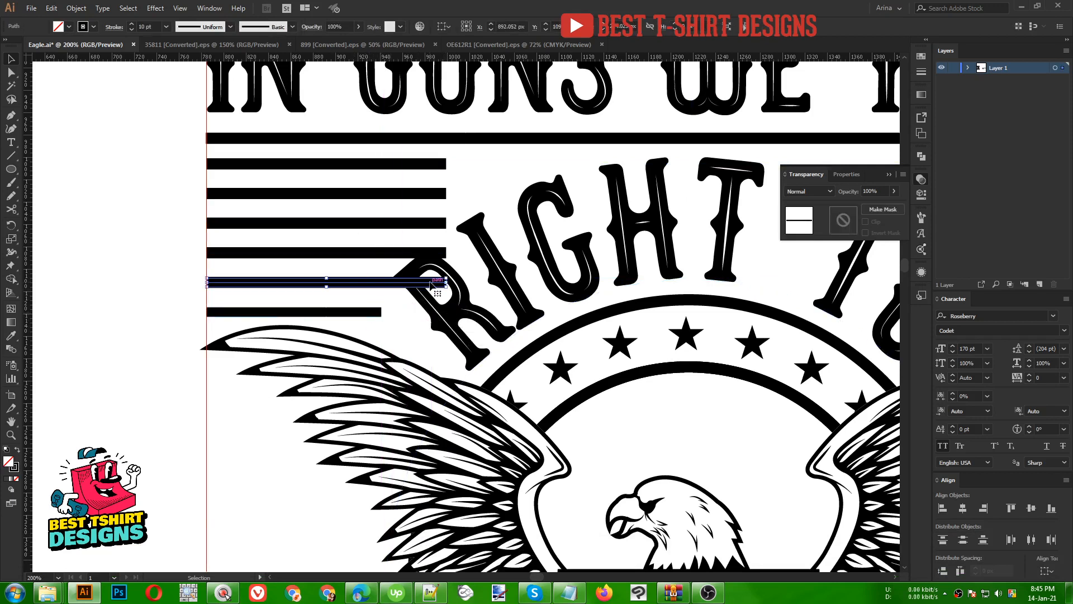
pyautogui.moveTo(445, 283); pyautogui.dragTo(366, 283)
pyautogui.click(383, 253)
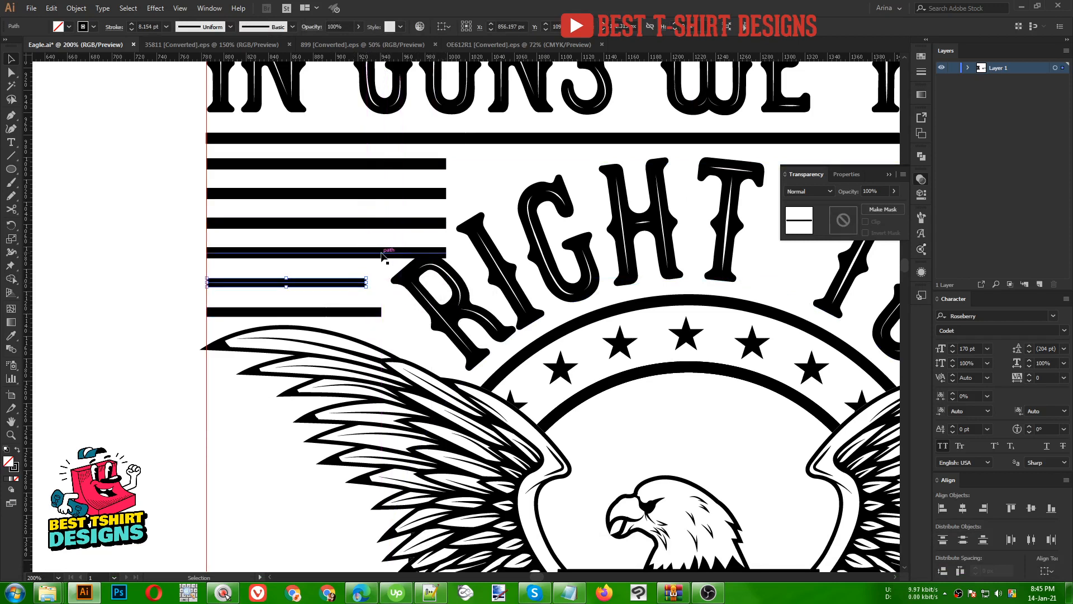
pyautogui.moveTo(449, 253); pyautogui.dragTo(389, 253)
pyautogui.click(435, 224)
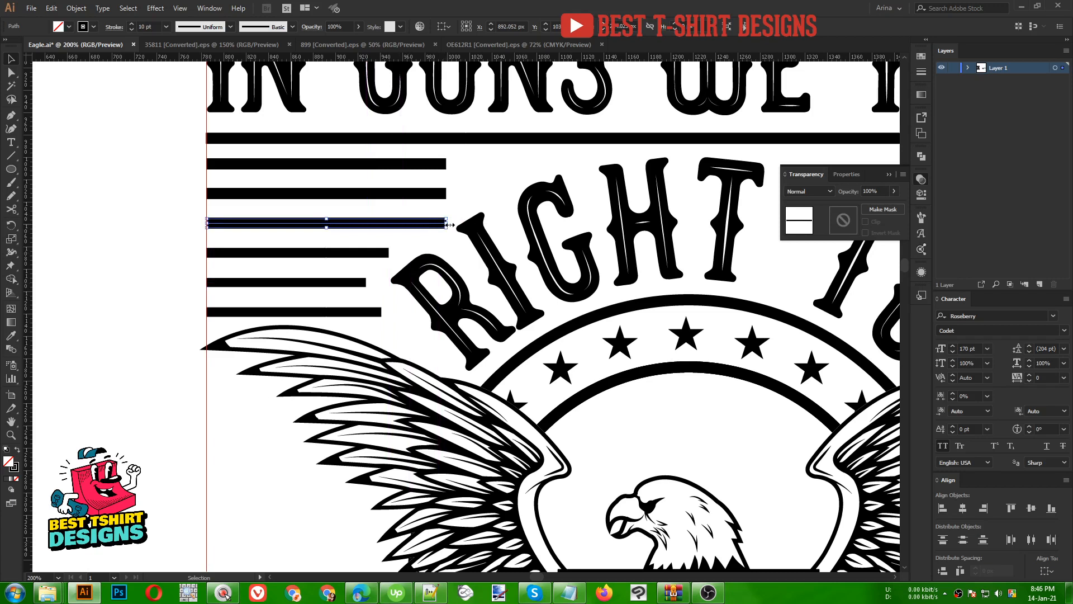
pyautogui.moveTo(450, 225); pyautogui.dragTo(438, 224)
pyautogui.click(429, 193)
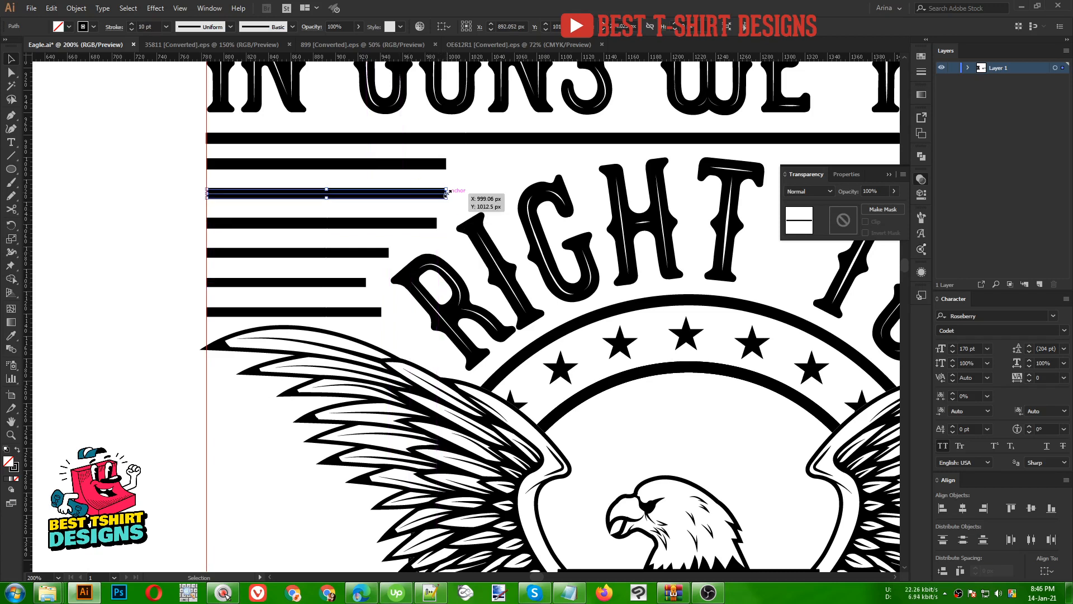
pyautogui.moveTo(447, 193); pyautogui.dragTo(567, 172)
pyautogui.keyDown('alt'); pyautogui.scroll(-1, 310, 201); pyautogui.keyUp('alt')
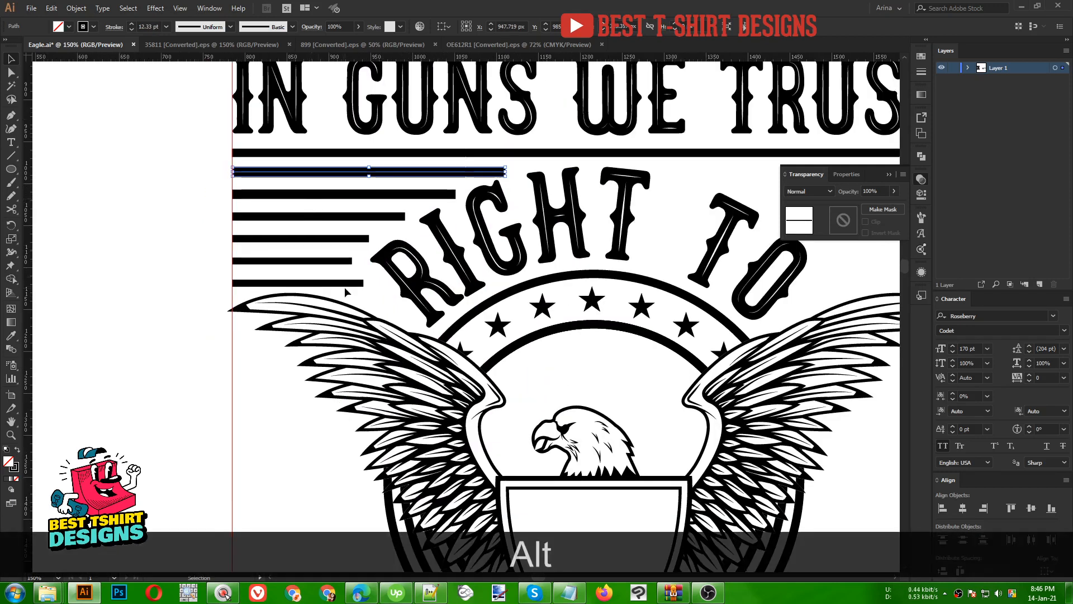
# Step: Select only the six lines beside "RIGHT TO" and set their stroke to a uniform 10 pt
pyautogui.moveTo(333, 163); pyautogui.dragTo(318, 222)
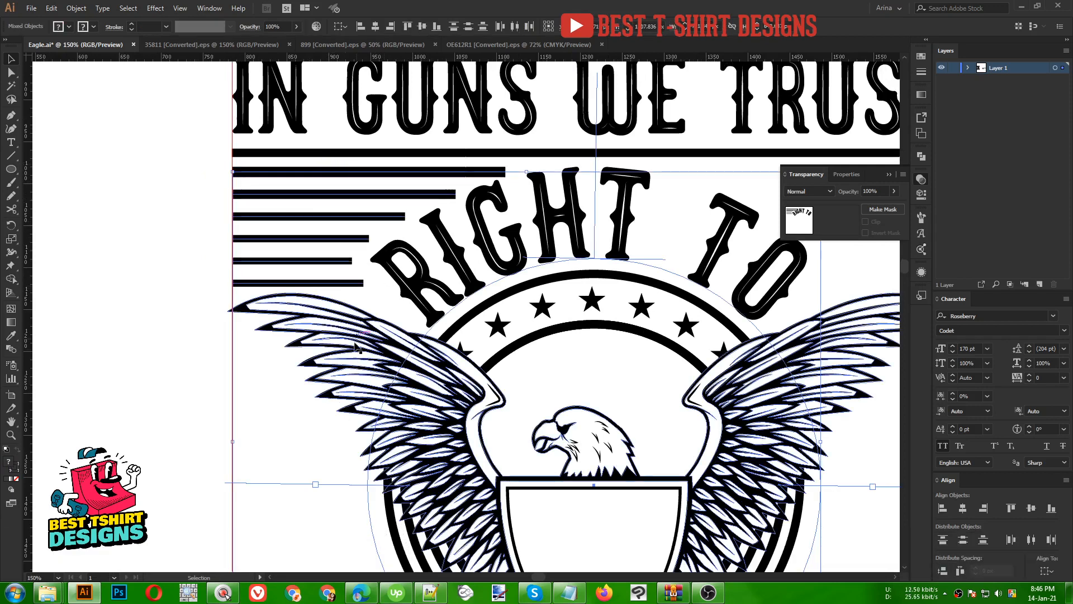
pyautogui.keyDown('shift'); pyautogui.click(412, 283); pyautogui.keyUp('shift')
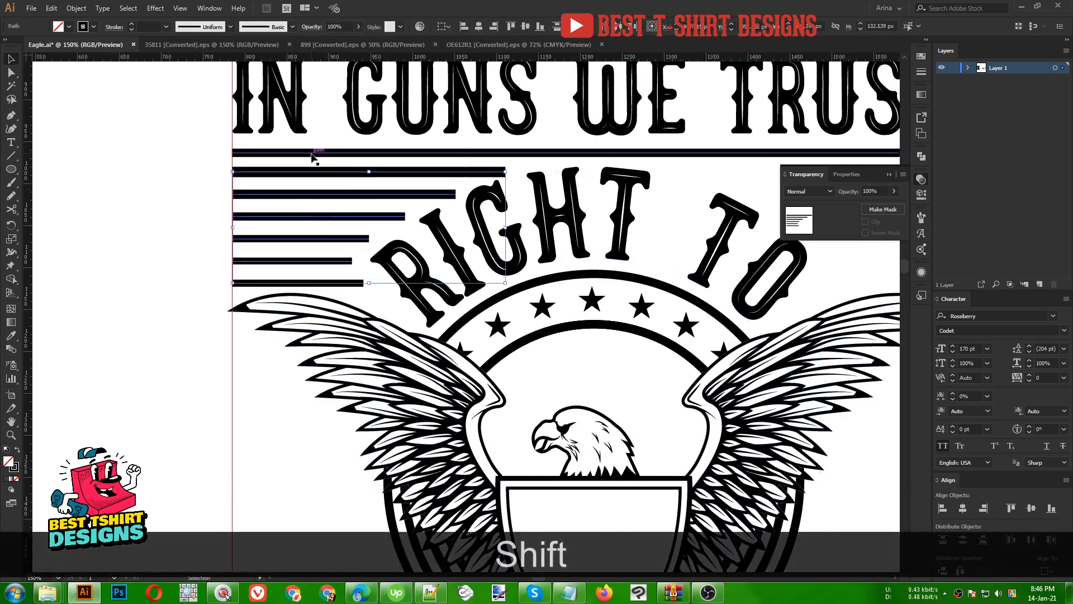
pyautogui.scroll(1, 150, 27)
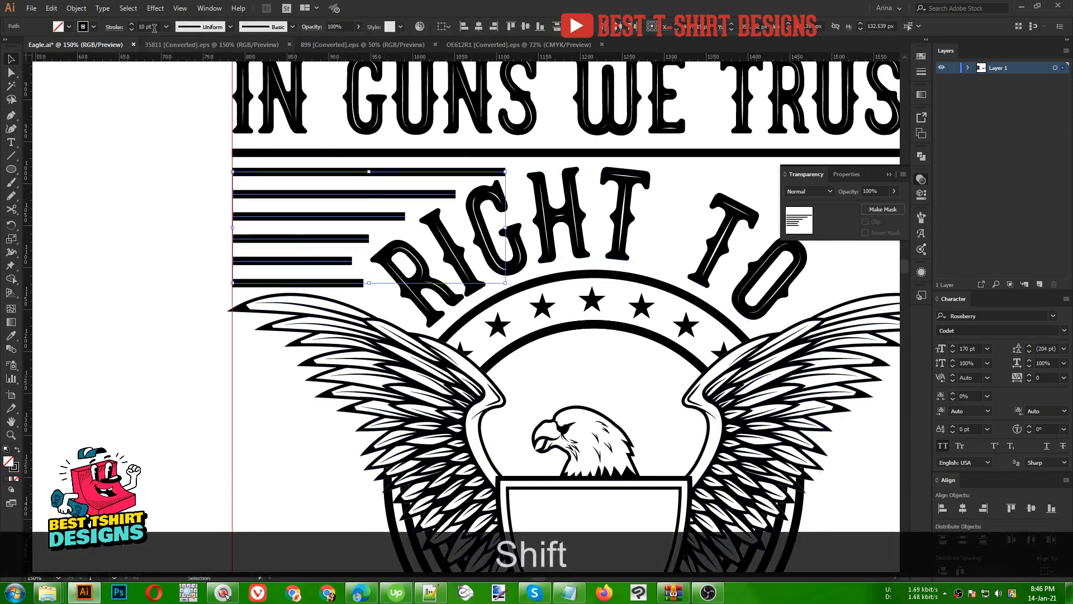
# Step: Apply the triangular tapering width profile to the six lines beside "RIGHT TO" and group them
pyautogui.click(112, 28)
pyautogui.click(83, 201)
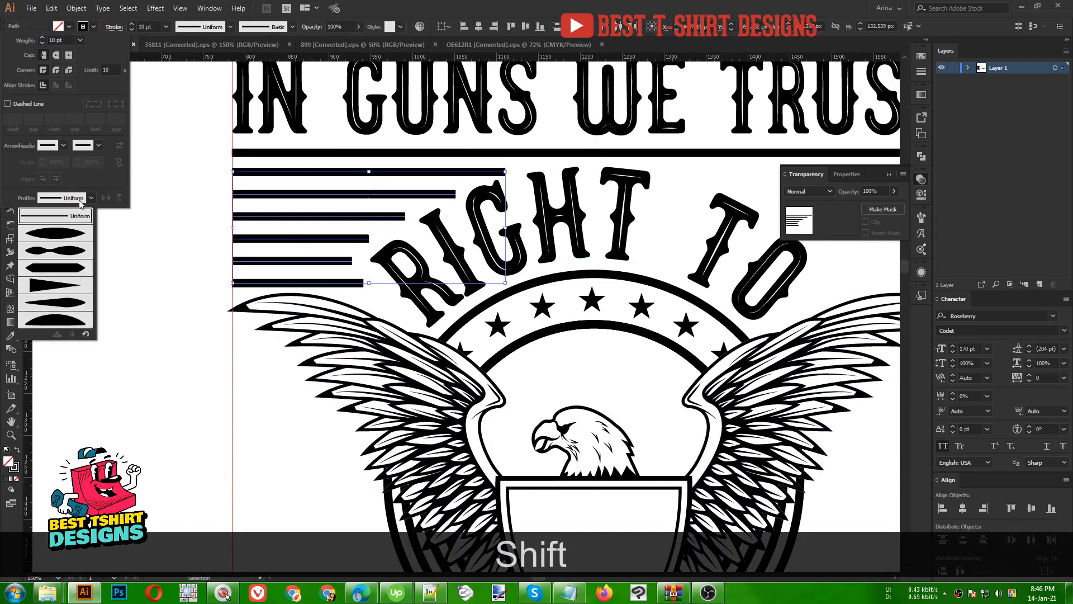
pyautogui.click(61, 284)
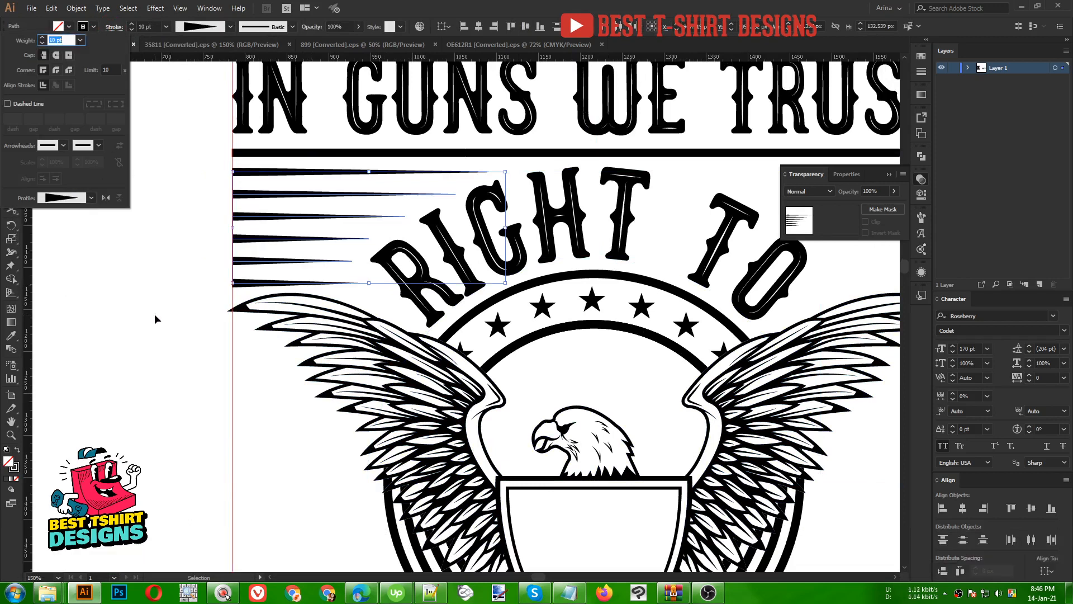
pyautogui.scroll(-1, 156, 314)
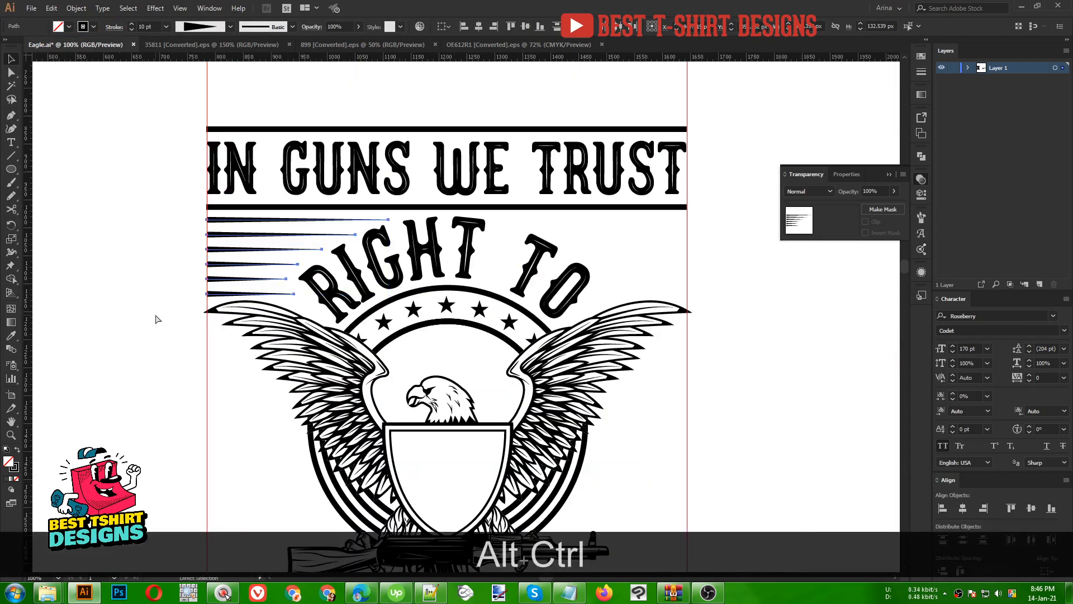
pyautogui.hotkey('ctrl', 'alt', 'g')
pyautogui.scroll(-2, 192, 263)
pyautogui.click(162, 270)
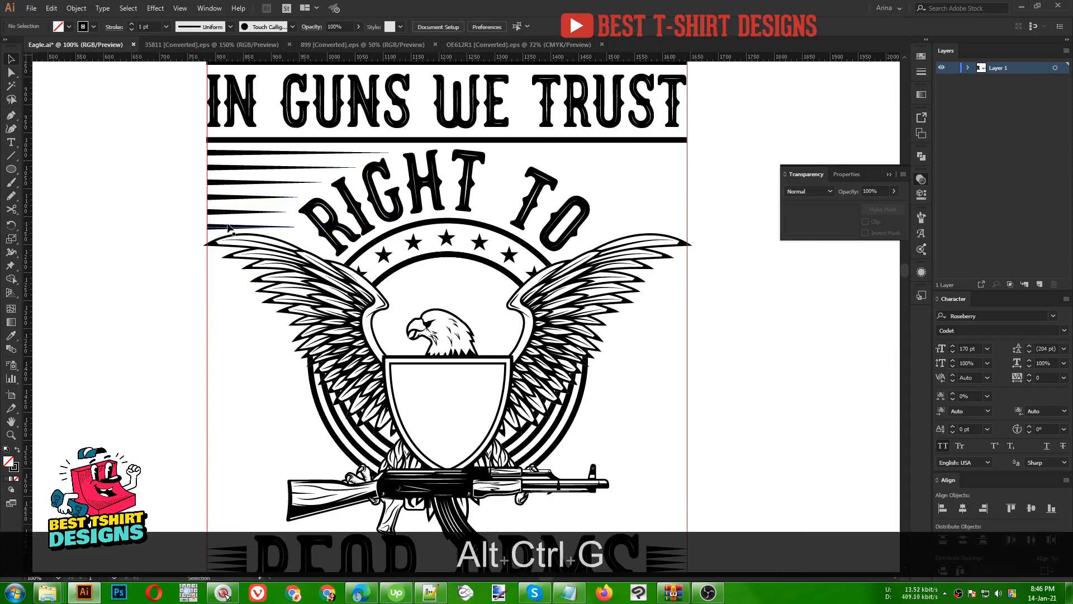
# Step: Copy the tapered line group across to the right guide beside "TO" and reflect the copy so its points face inward
pyautogui.moveTo(230, 217); pyautogui.dragTo(527, 222)
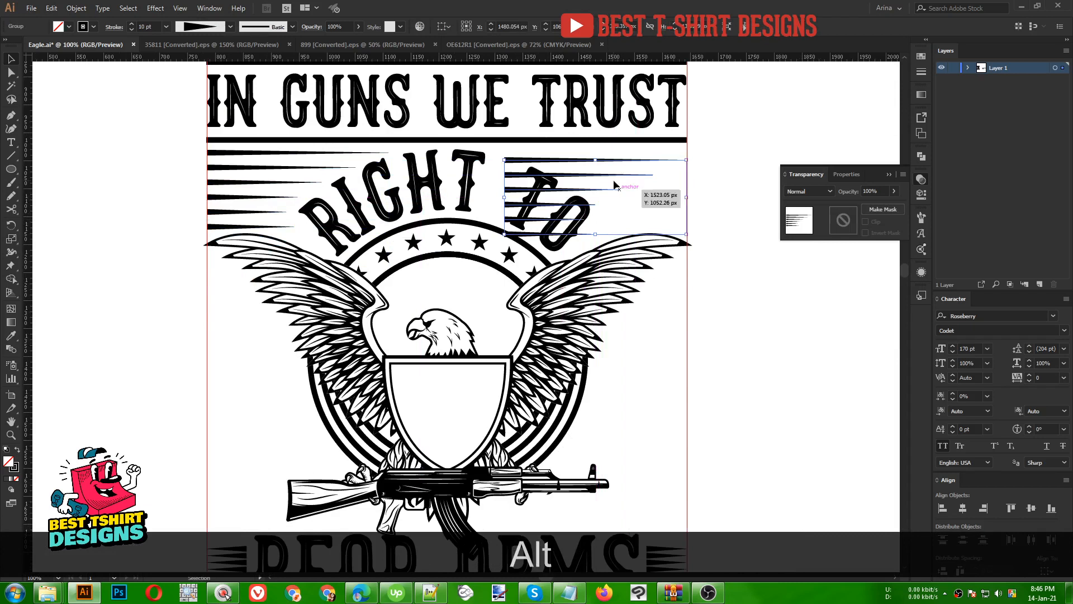
pyautogui.rightClick(612, 178)
pyautogui.moveTo(649, 290)
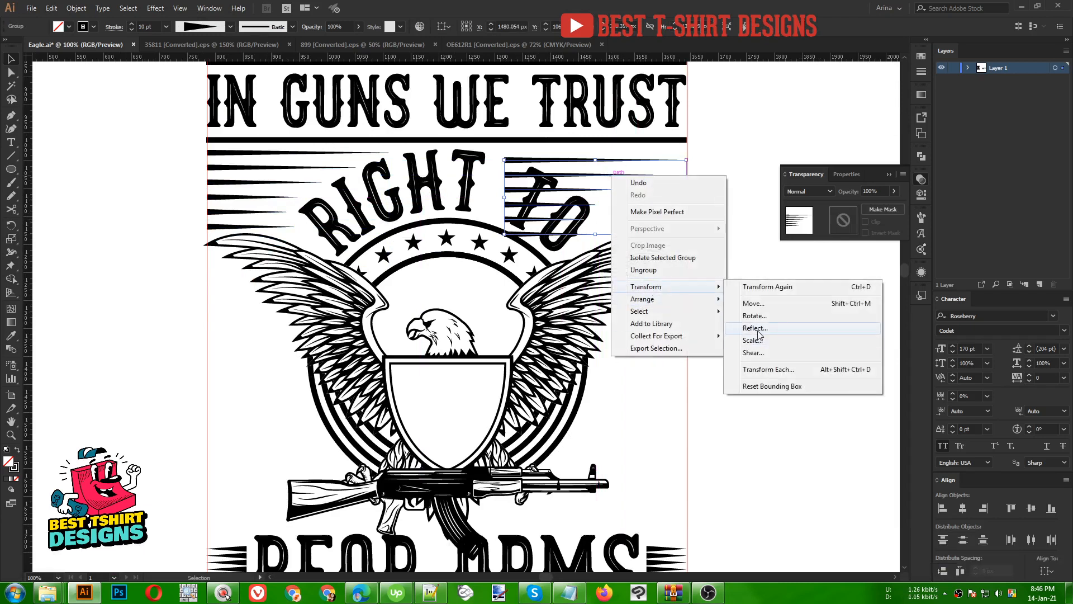
pyautogui.click(754, 329)
pyautogui.click(616, 271)
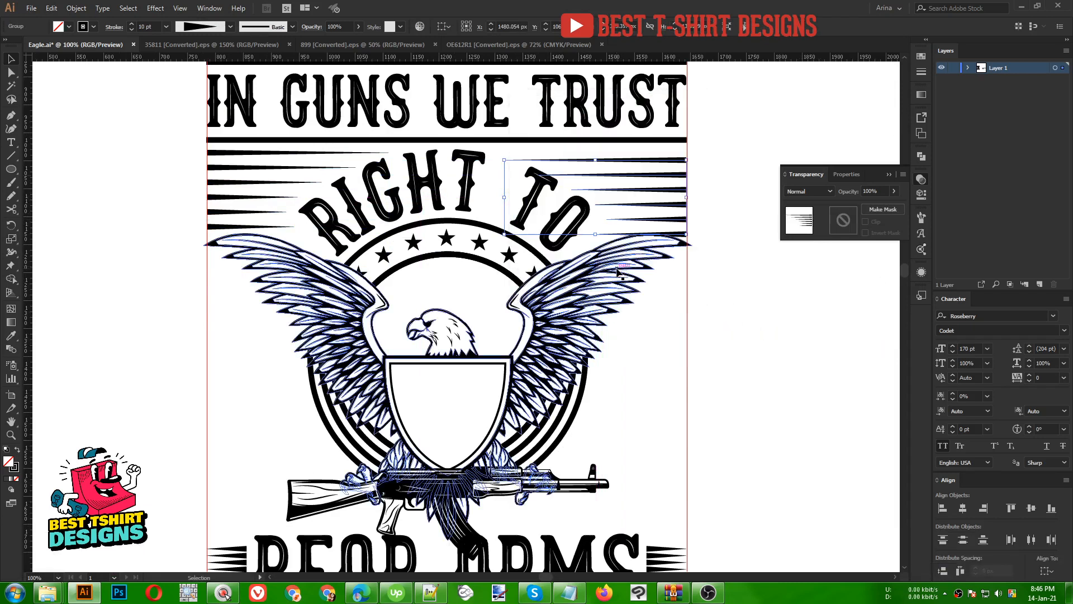
# Step: Align the two tapered line groups by their vertical centers and nudge them up slightly
pyautogui.keyDown('shift'); pyautogui.click(300, 168); pyautogui.keyUp('shift')
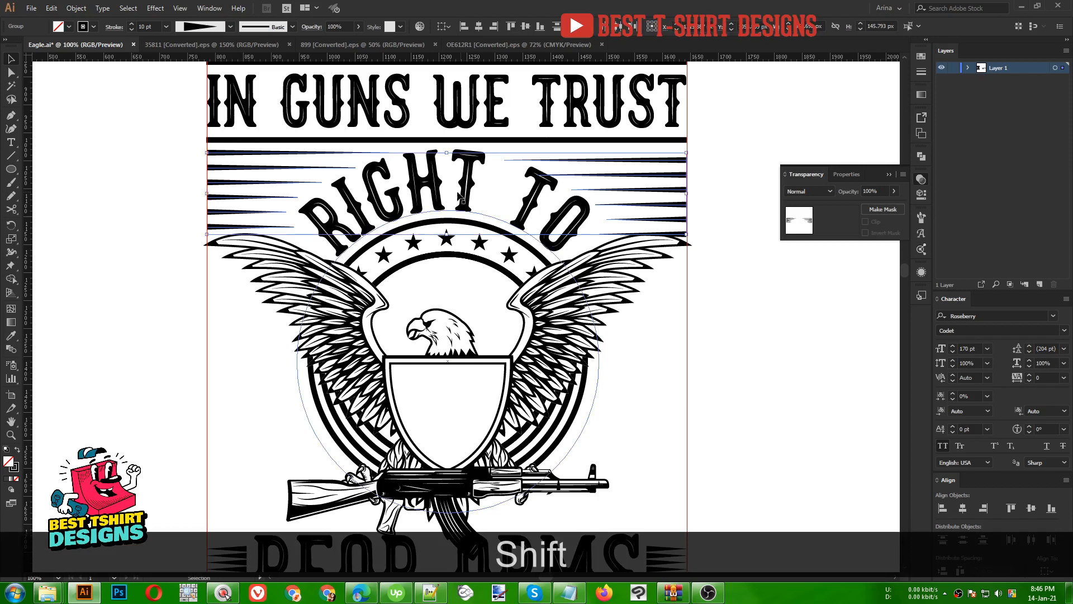
pyautogui.click(524, 28)
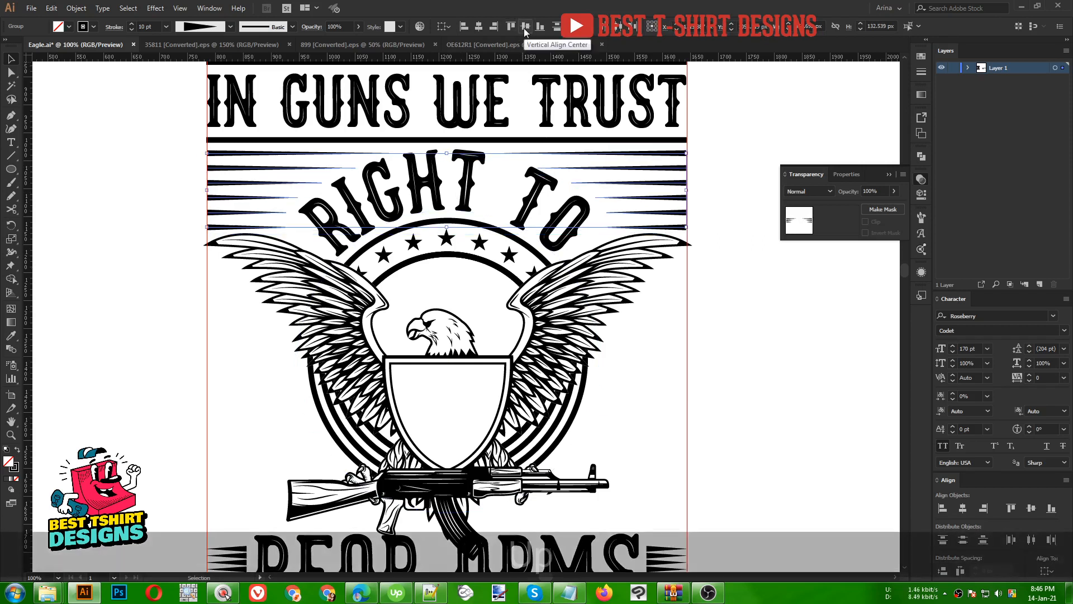
pyautogui.press('Up')
pyautogui.press('Up')
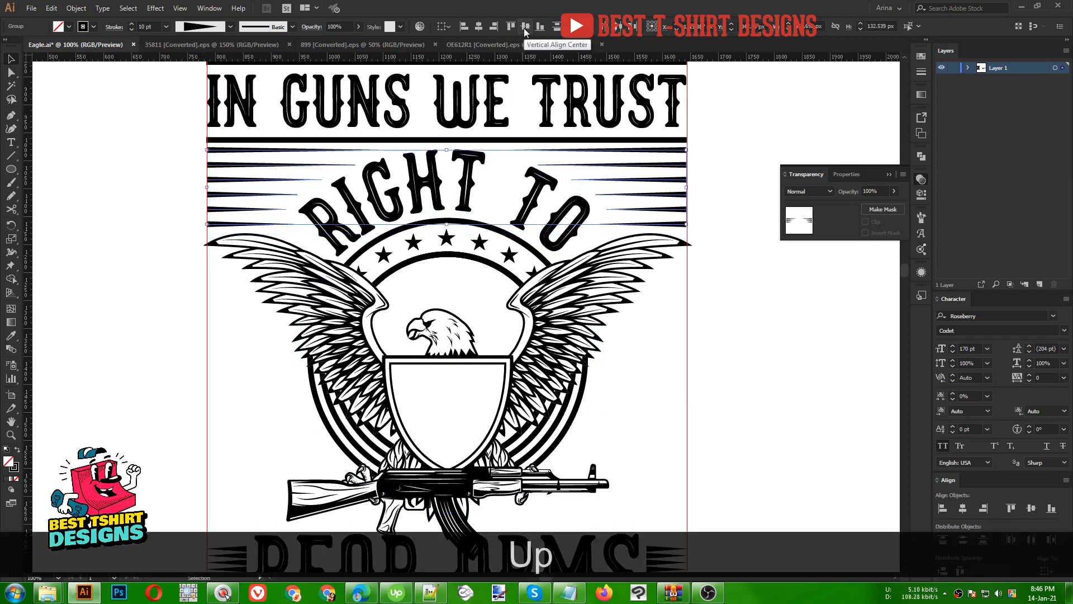
pyautogui.press('Down')
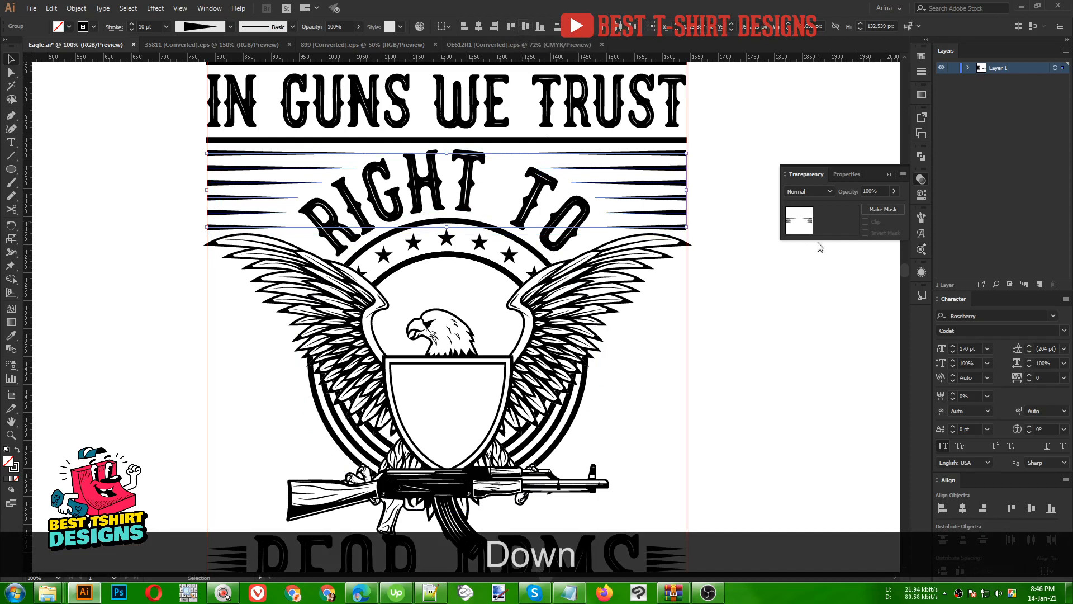
pyautogui.click(756, 287)
pyautogui.scroll(-1, 660, 368)
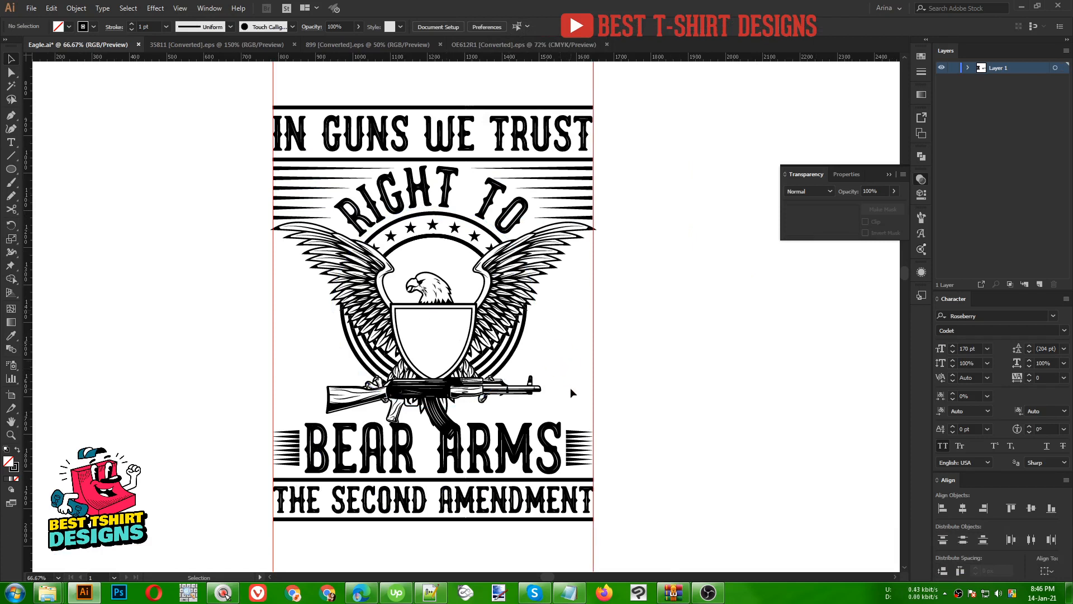
# Step: Isolate the rifle's group, copy the rifle artwork, and leave isolation
pyautogui.scroll(1, 197, 404)
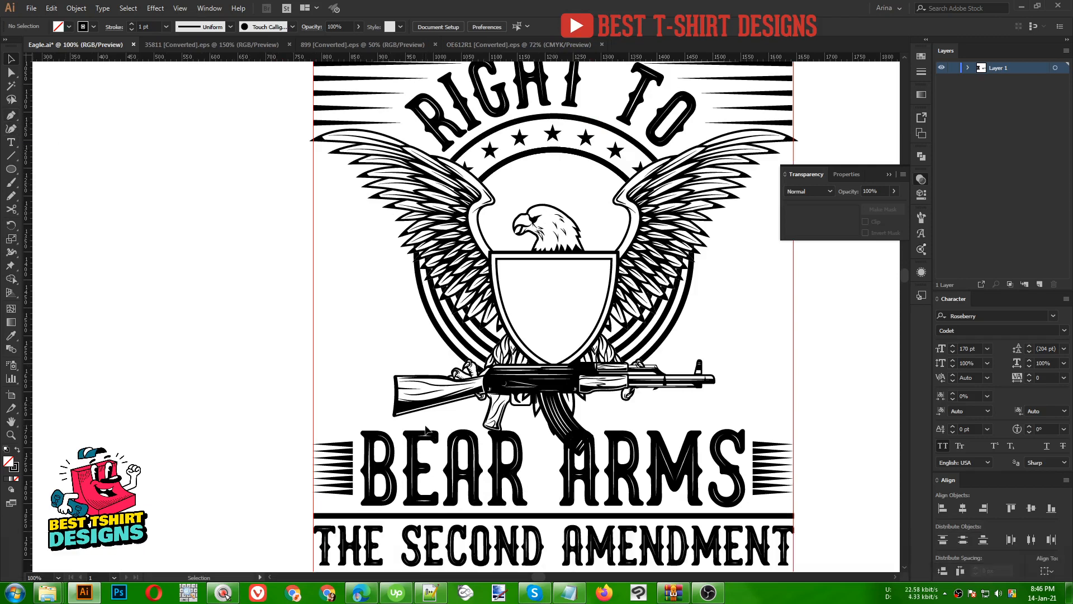
pyautogui.moveTo(318, 347); pyautogui.dragTo(275, 306)
pyautogui.press('v')
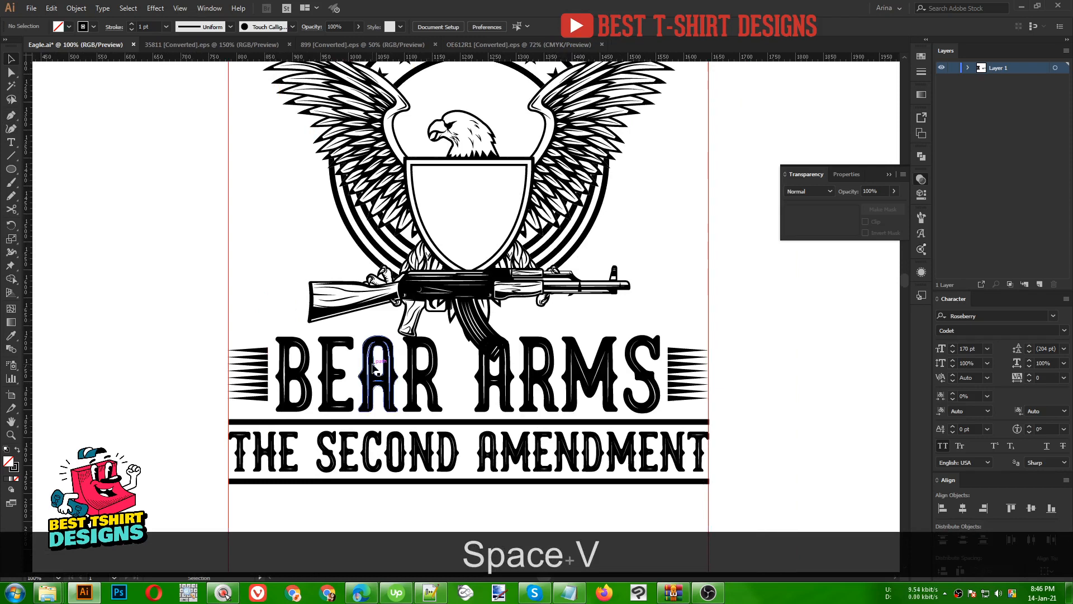
pyautogui.click(375, 366)
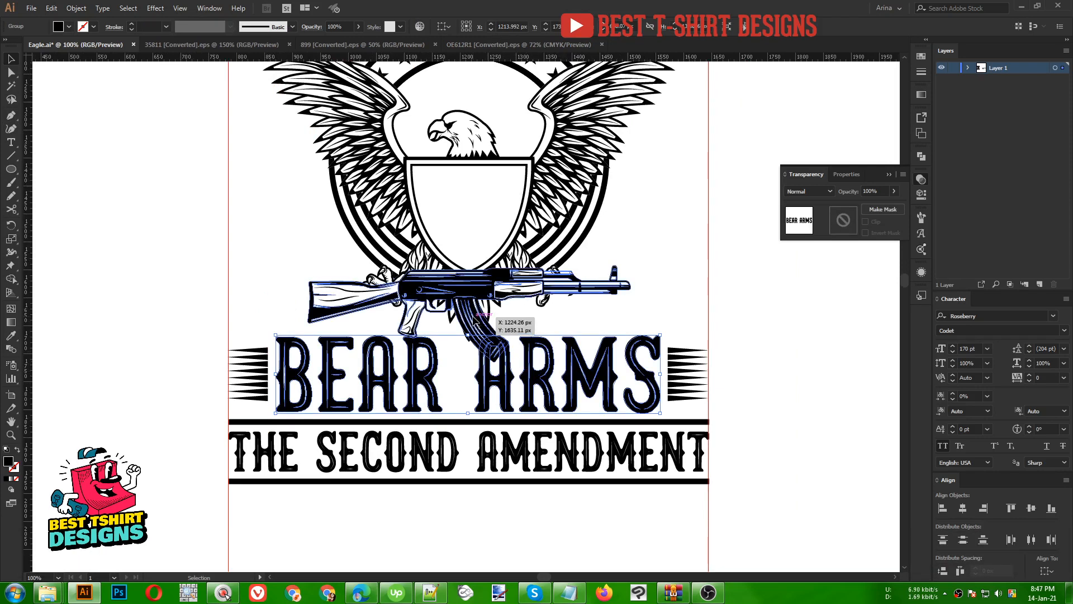
pyautogui.click(494, 314)
pyautogui.doubleClick(495, 336)
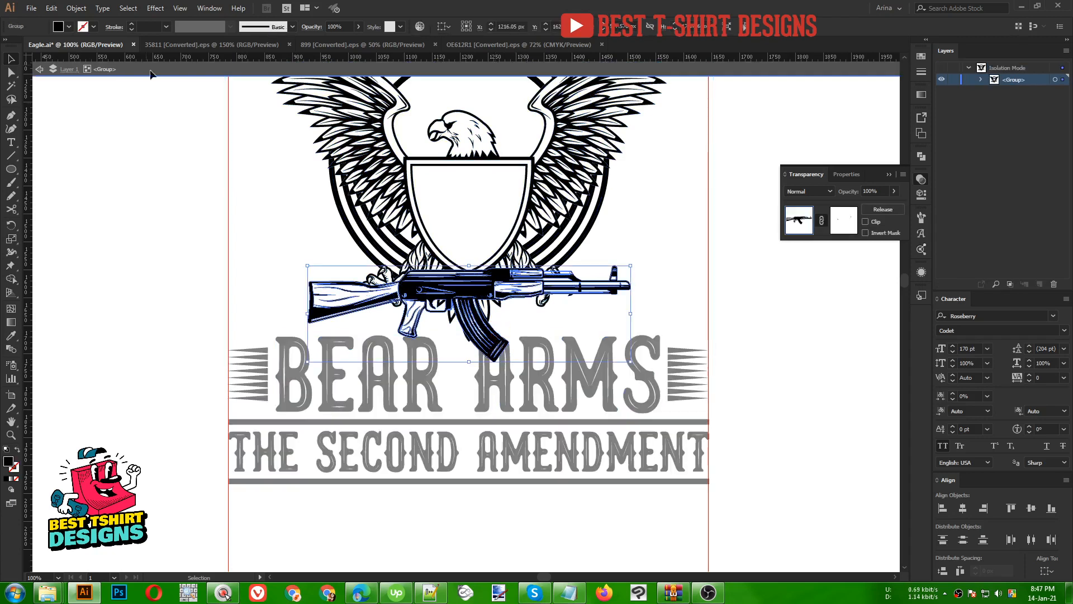
pyautogui.hotkey('ctrl', 'c')
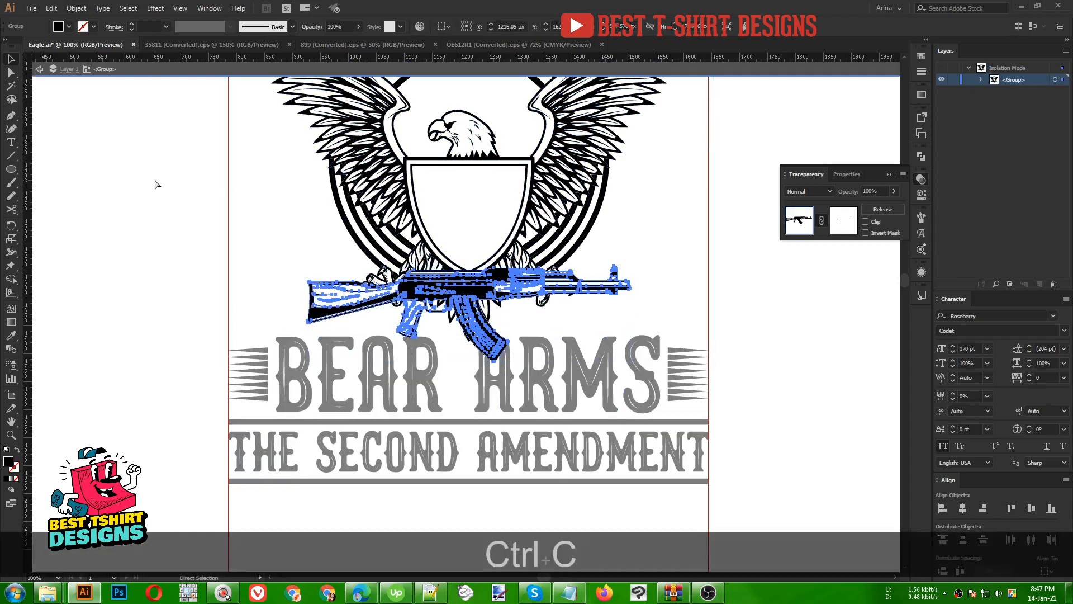
pyautogui.doubleClick(189, 254)
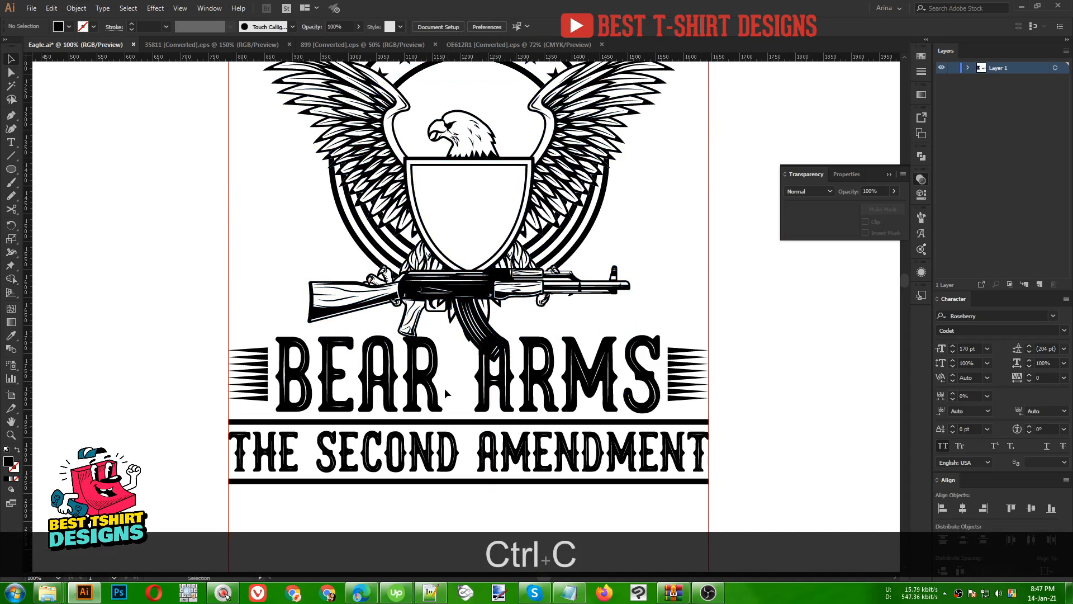
# Step: Add an opacity mask with Clip off to the "BEAR ARMS" lettering and paste the rifle in place inside the mask
pyautogui.click(480, 391)
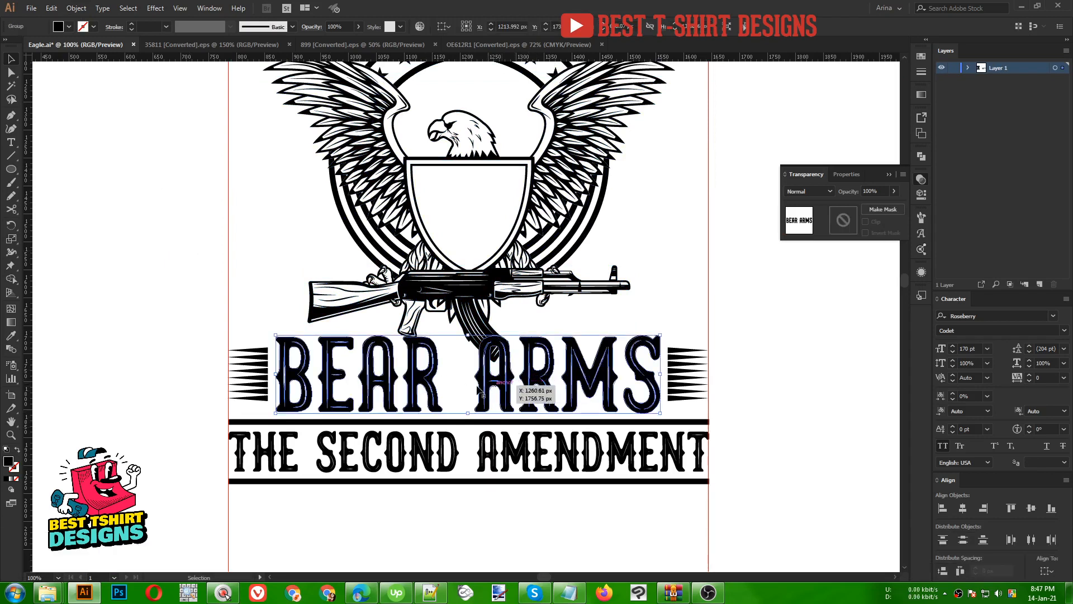
pyautogui.click(883, 209)
pyautogui.click(865, 222)
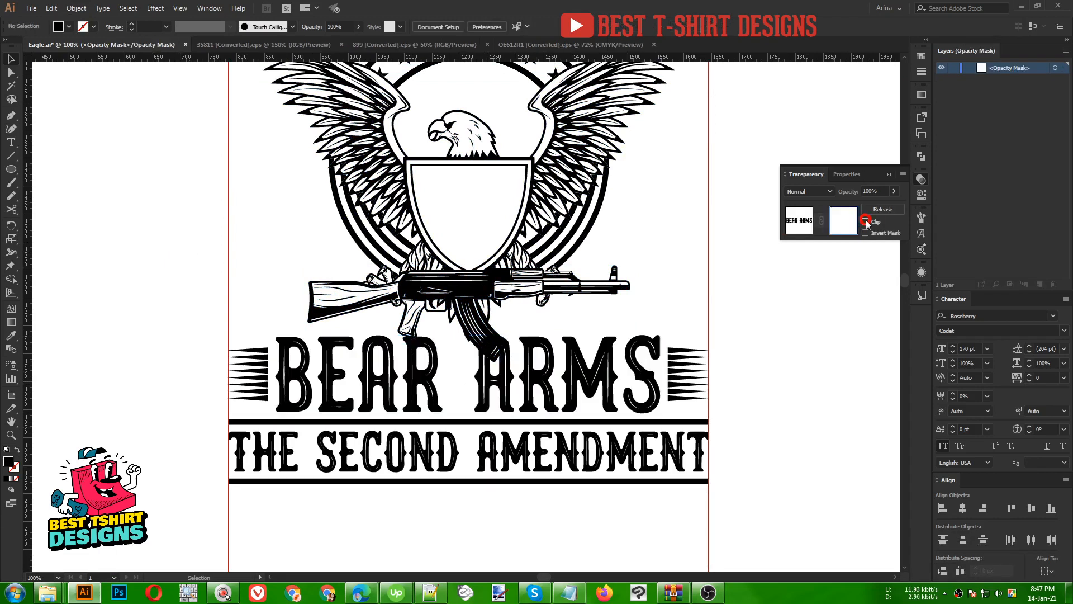
pyautogui.hotkey('ctrl', 'f')
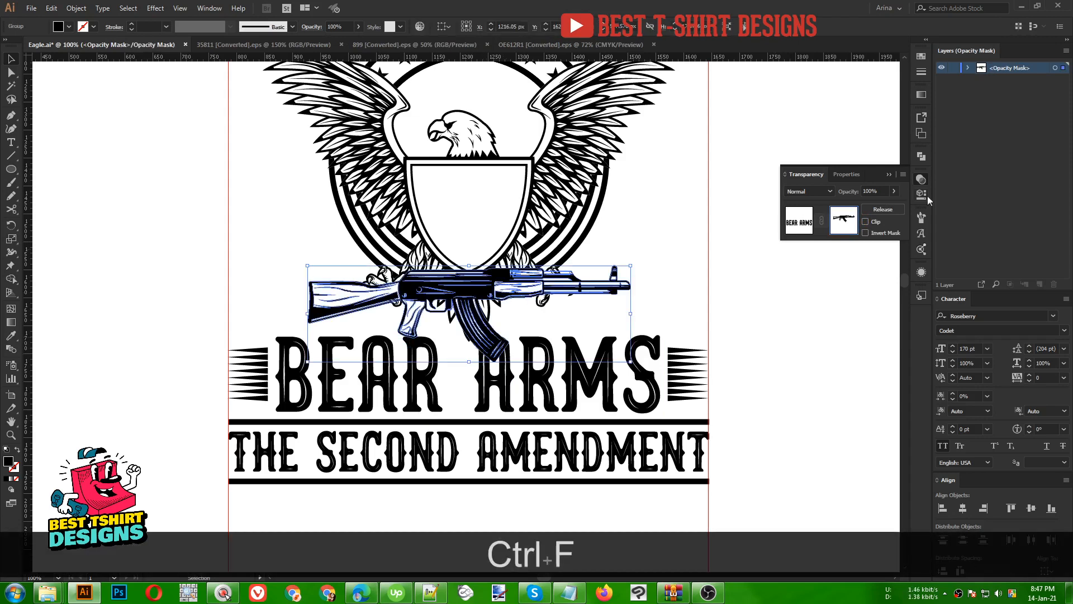
# Step: Merge the rifle's shapes inside the opacity mask with the Pathfinder Merge operation and check the masked lettering
pyautogui.click(921, 157)
pyautogui.click(833, 207)
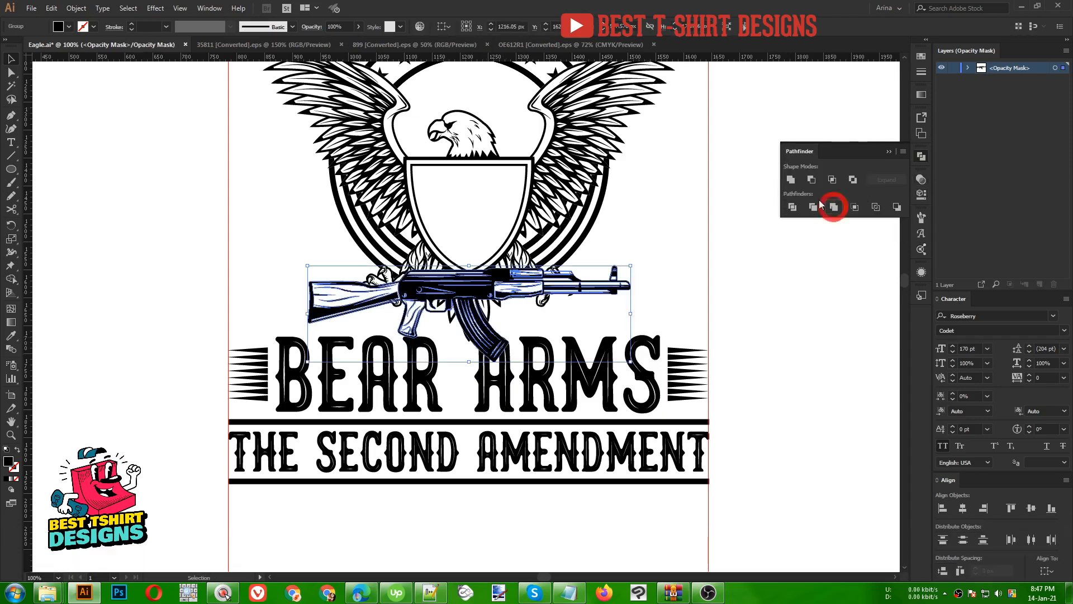
pyautogui.click(759, 351)
pyautogui.keyDown('alt'); pyautogui.scroll(1, 443, 328); pyautogui.keyUp('alt')
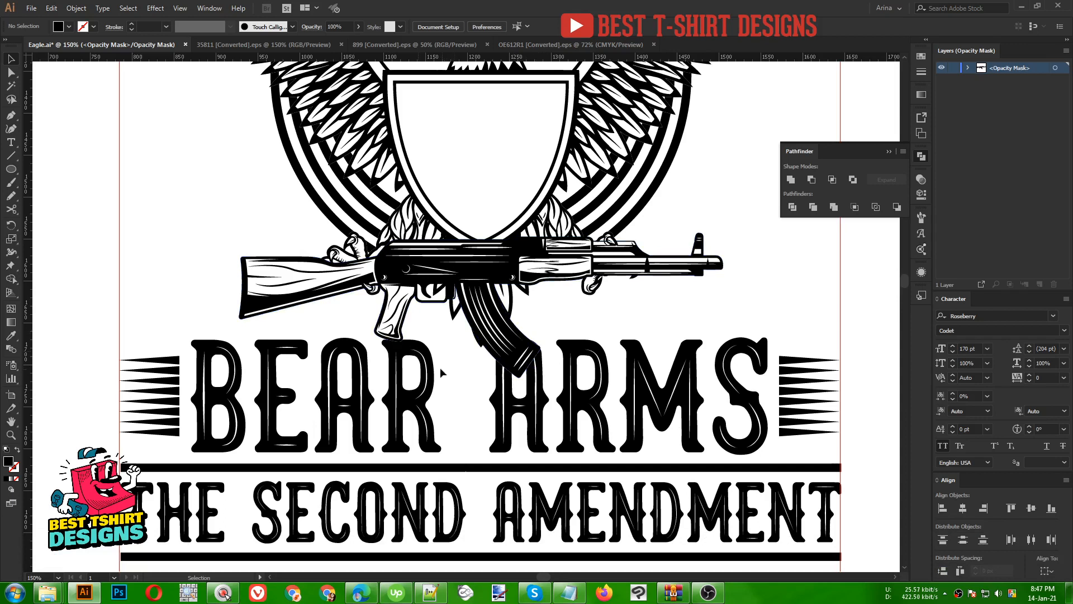
pyautogui.keyDown('alt'); pyautogui.scroll(-1, 408, 365); pyautogui.keyUp('alt')
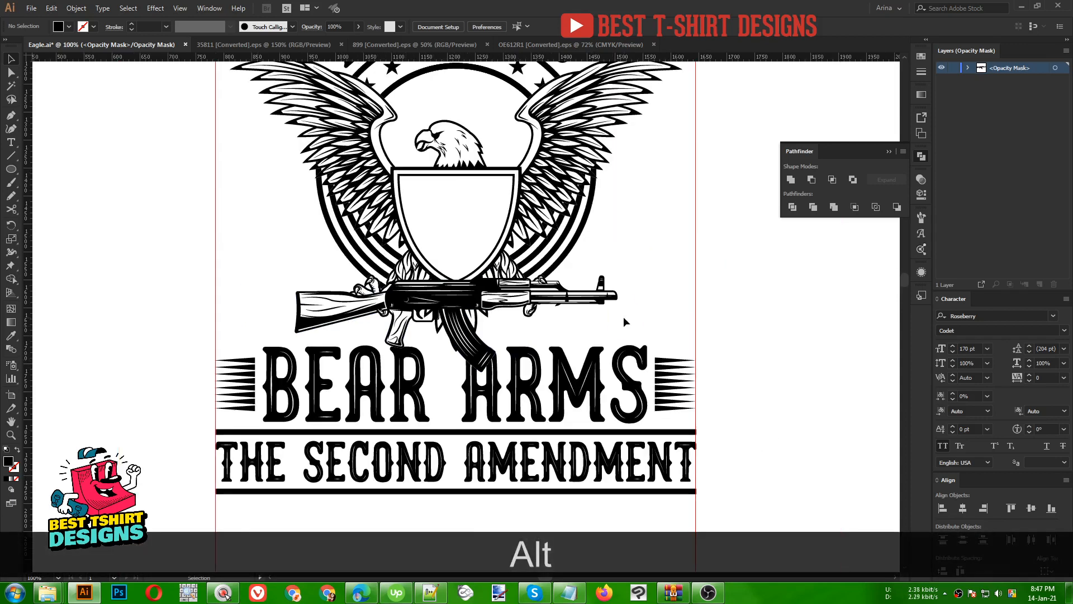
pyautogui.keyDown('alt'); pyautogui.scroll(-1, 598, 320); pyautogui.keyUp('alt')
pyautogui.scroll(2, 685, 327)
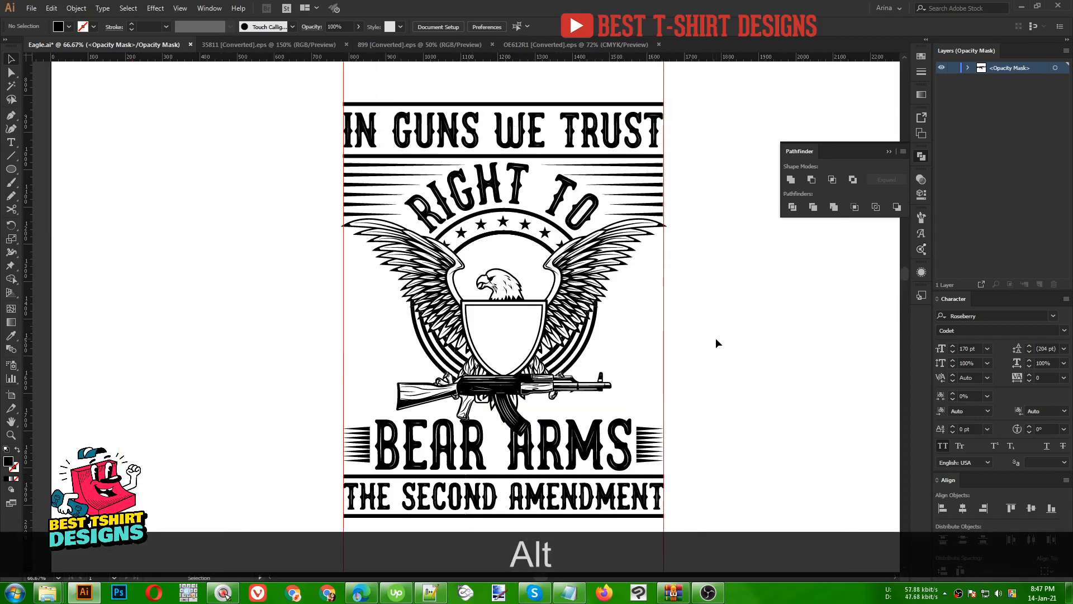
pyautogui.moveTo(648, 326); pyautogui.dragTo(606, 311)
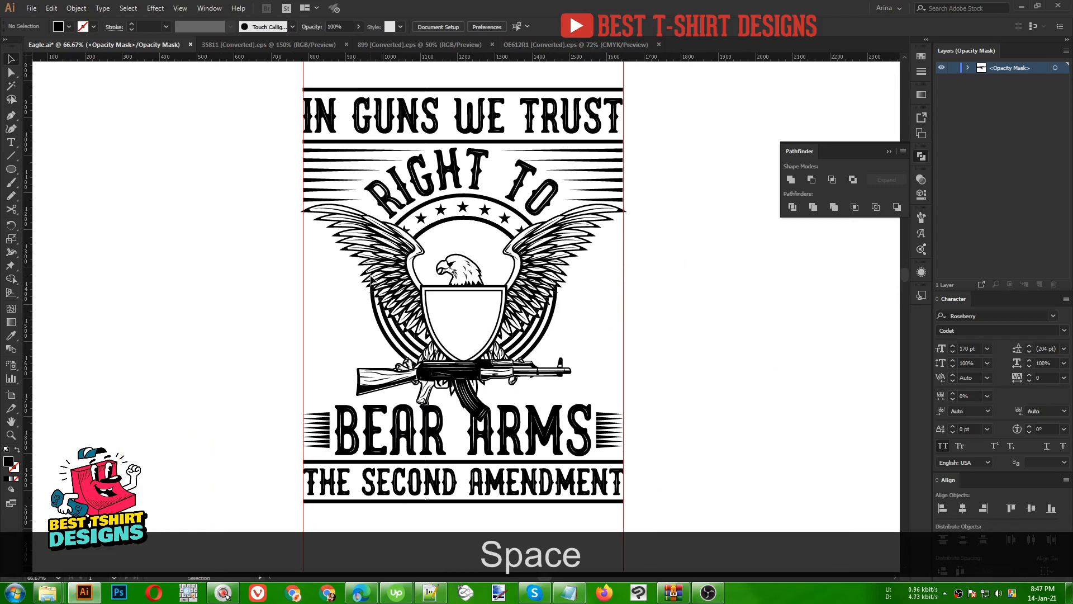
pyautogui.click(604, 342)
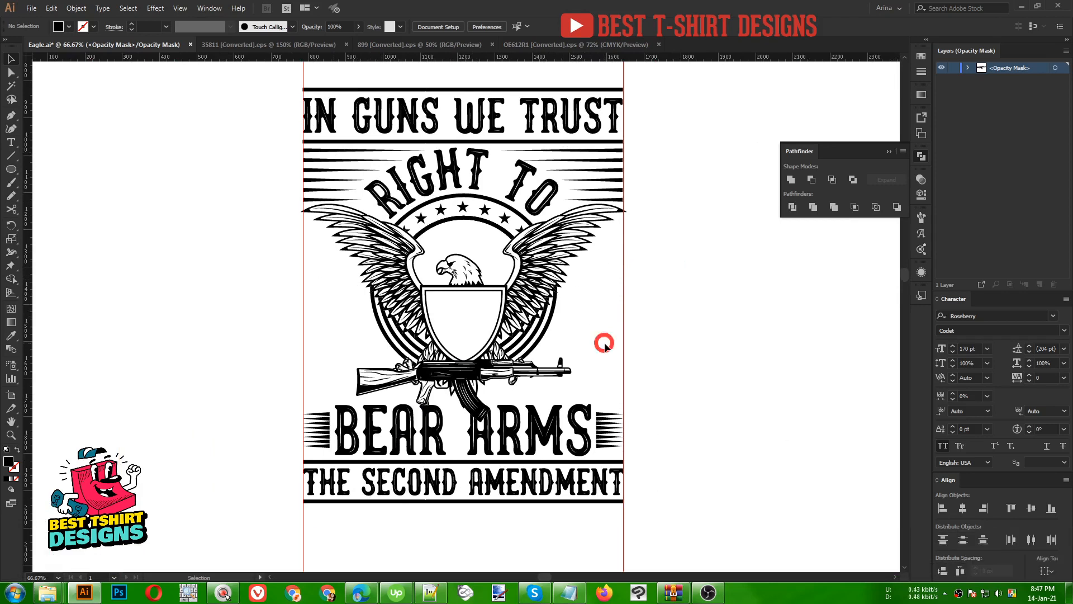
# Step: Draw a horizontal line about 356 px long with a 10 pt uniform stroke from the right guide, just above "ARMS"
pyautogui.click(11, 116)
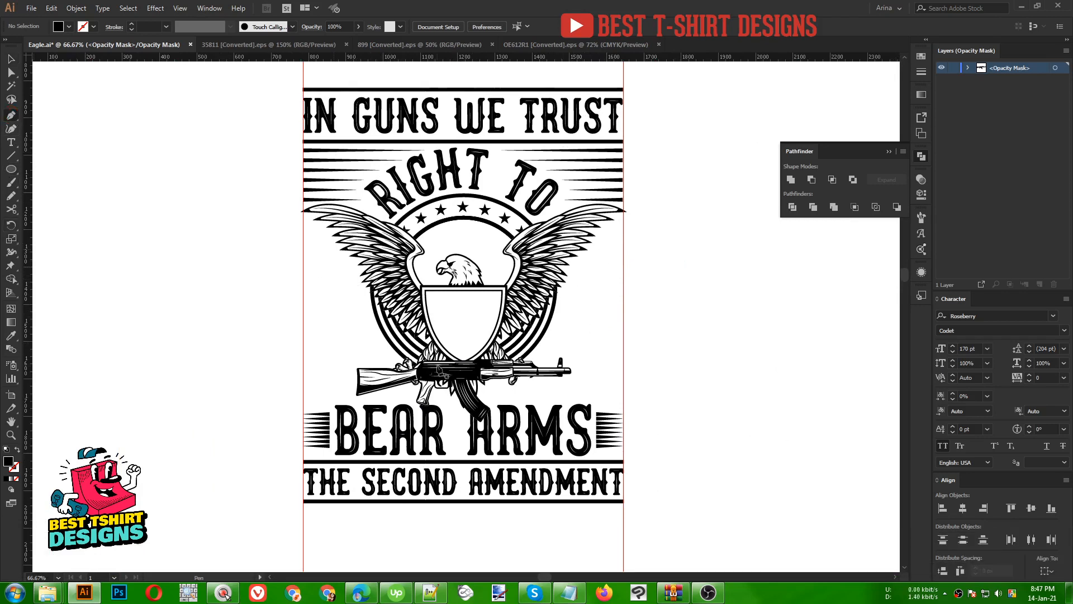
pyautogui.keyDown('alt'); pyautogui.scroll(1, 604, 380); pyautogui.keyUp('alt')
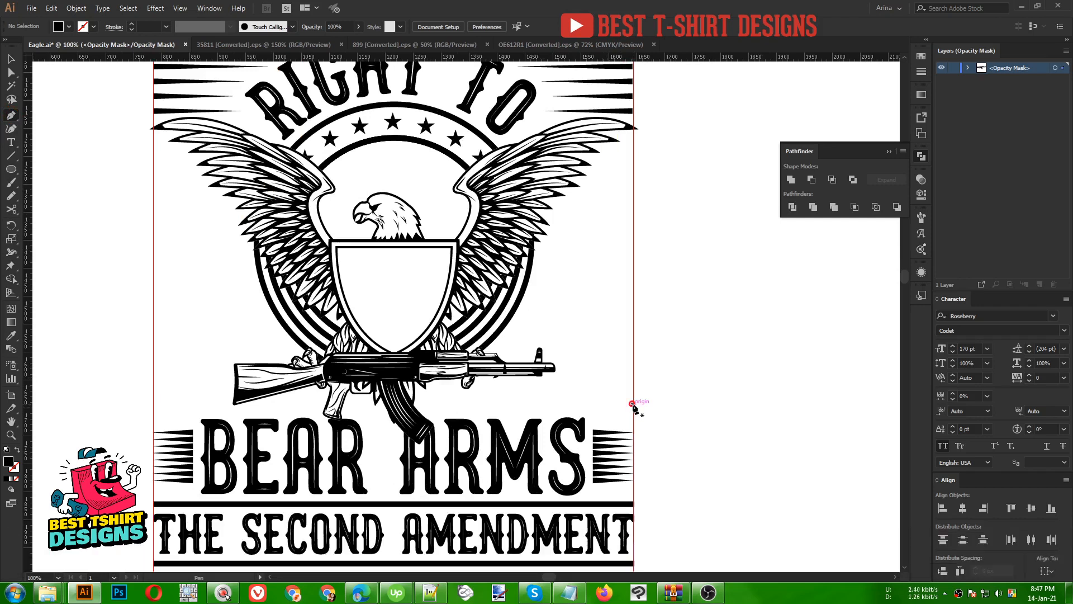
pyautogui.click(632, 404)
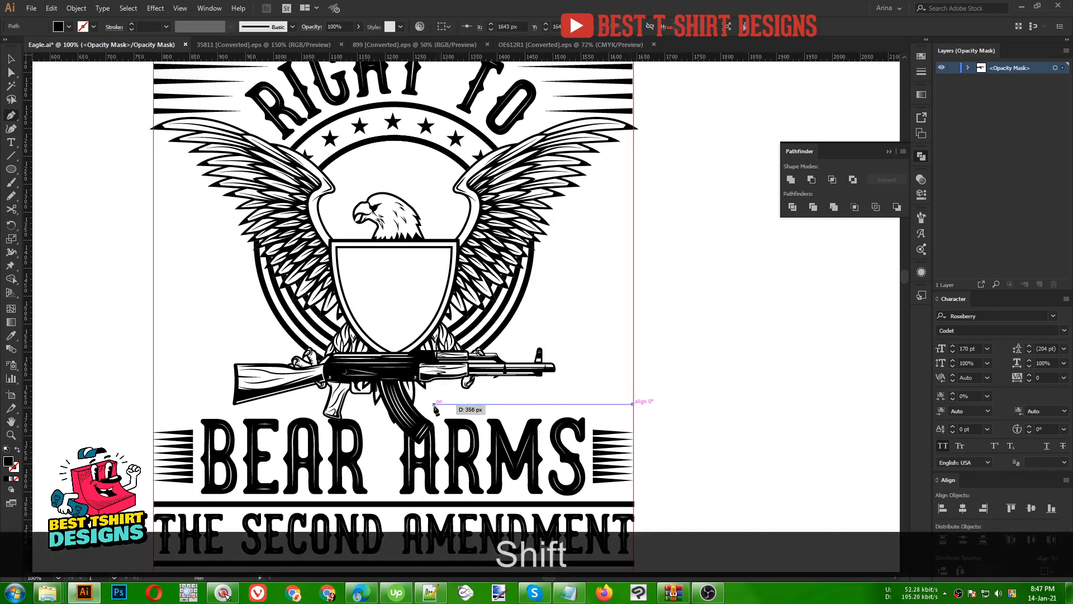
pyautogui.keyDown('shift'); pyautogui.click(434, 405); pyautogui.keyUp('shift')
pyautogui.press('Escape')
pyautogui.press('v')
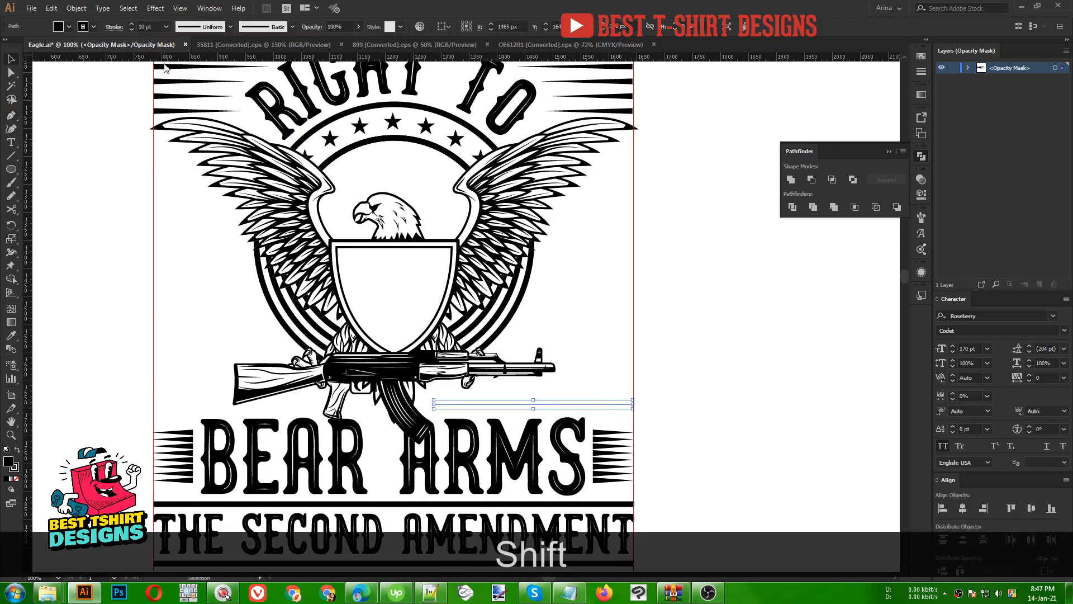
# Step: Cut the new line out of the opacity mask and return to editing the artwork of "BEAR ARMS"
pyautogui.click(582, 366)
pyautogui.click(598, 404)
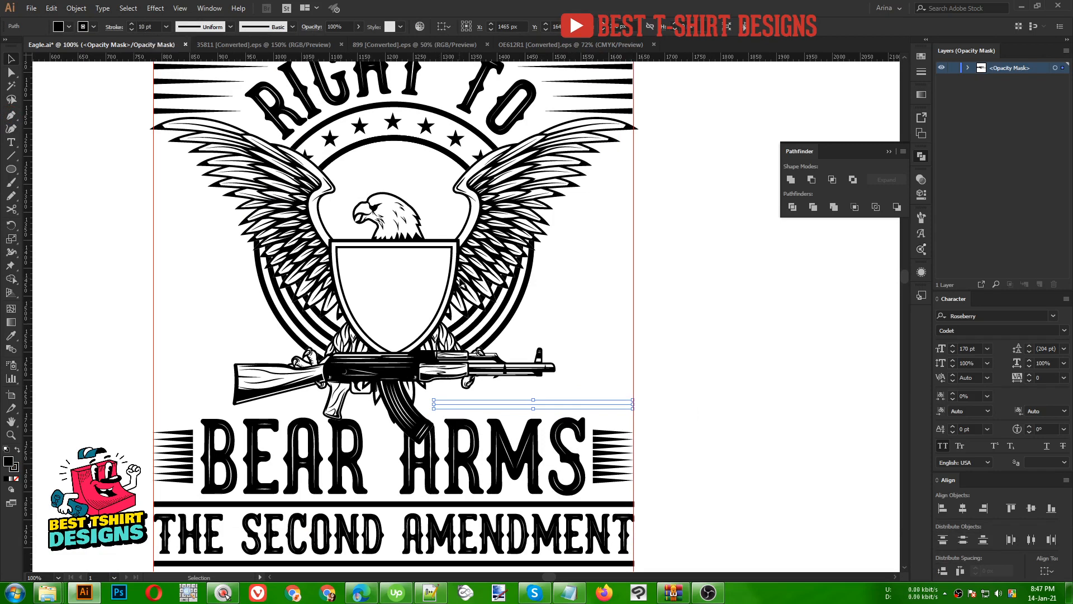
pyautogui.hotkey('ctrl', 'x')
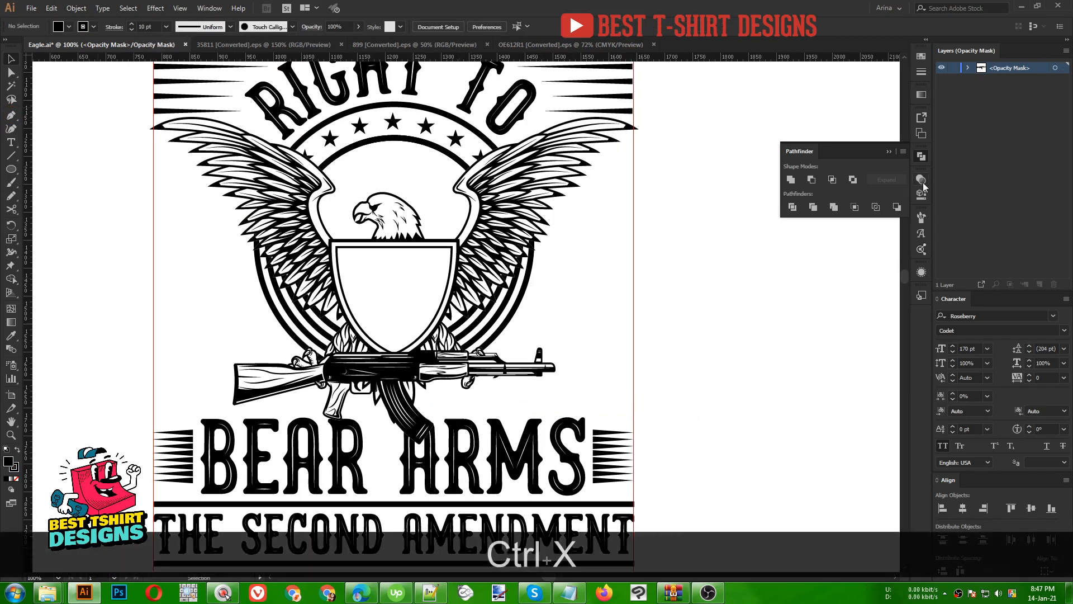
pyautogui.click(922, 181)
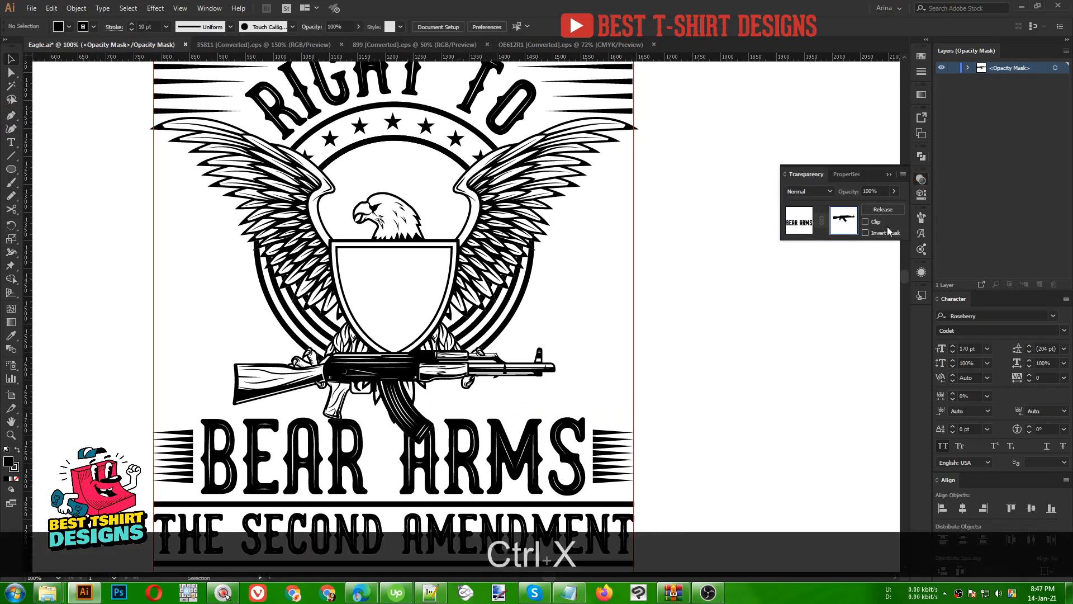
pyautogui.click(800, 223)
pyautogui.click(729, 336)
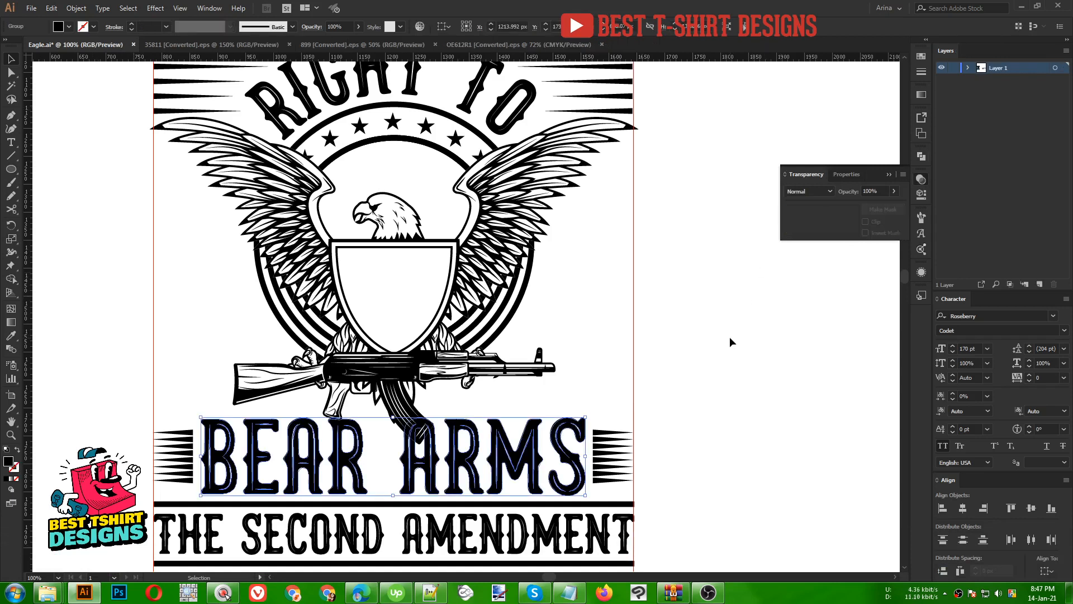
# Step: Paste the cut horizontal line in place above "ARMS", outside the opacity mask
pyautogui.hotkey('ctrl', 'f')
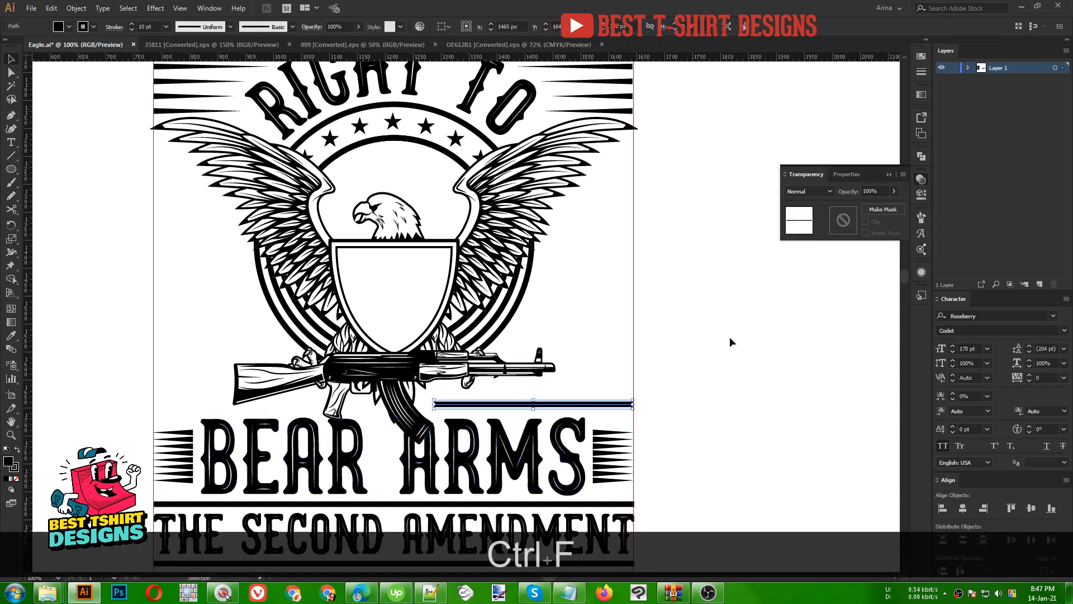
pyautogui.click(729, 337)
pyautogui.scroll(1, 715, 356)
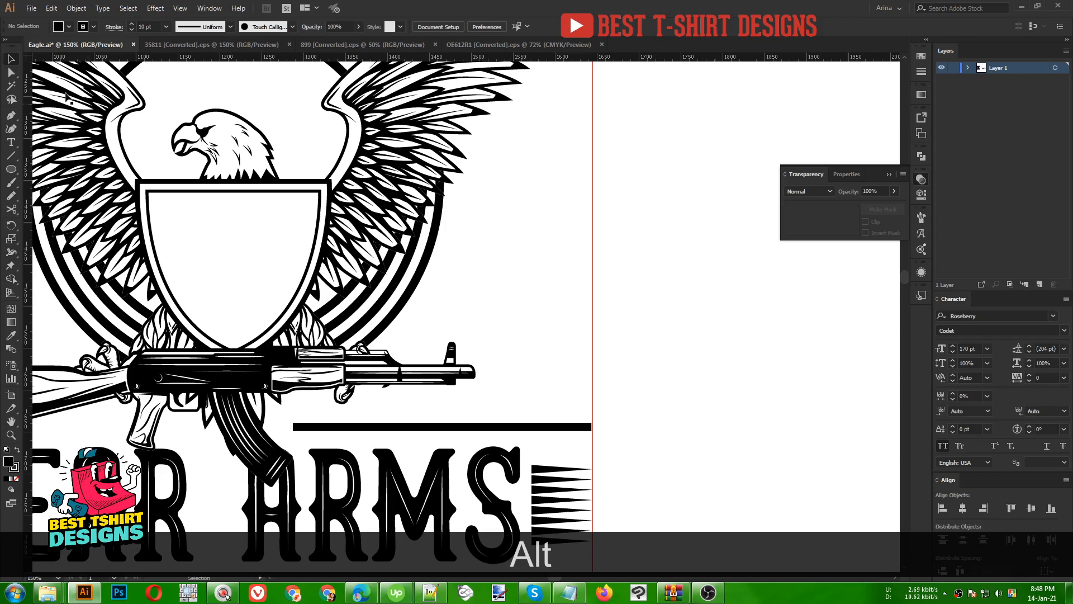
# Step: Draw a second horizontal line about 267 px long with the Pen tool, from the right guide just above the first line
pyautogui.click(553, 428)
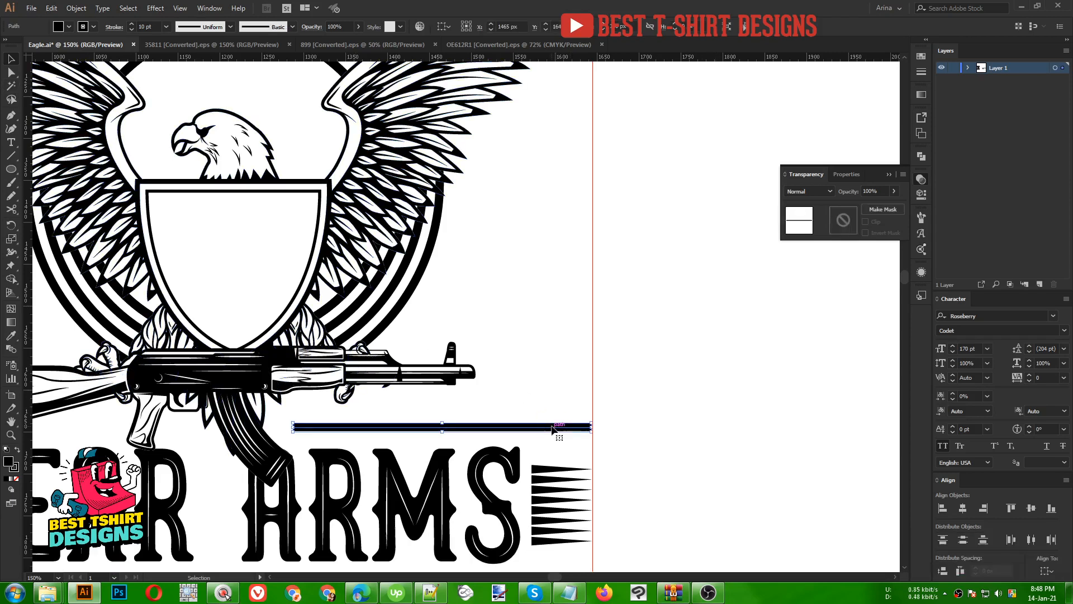
pyautogui.click(11, 115)
pyautogui.hotkey('ctrl', 'shift', 'a')
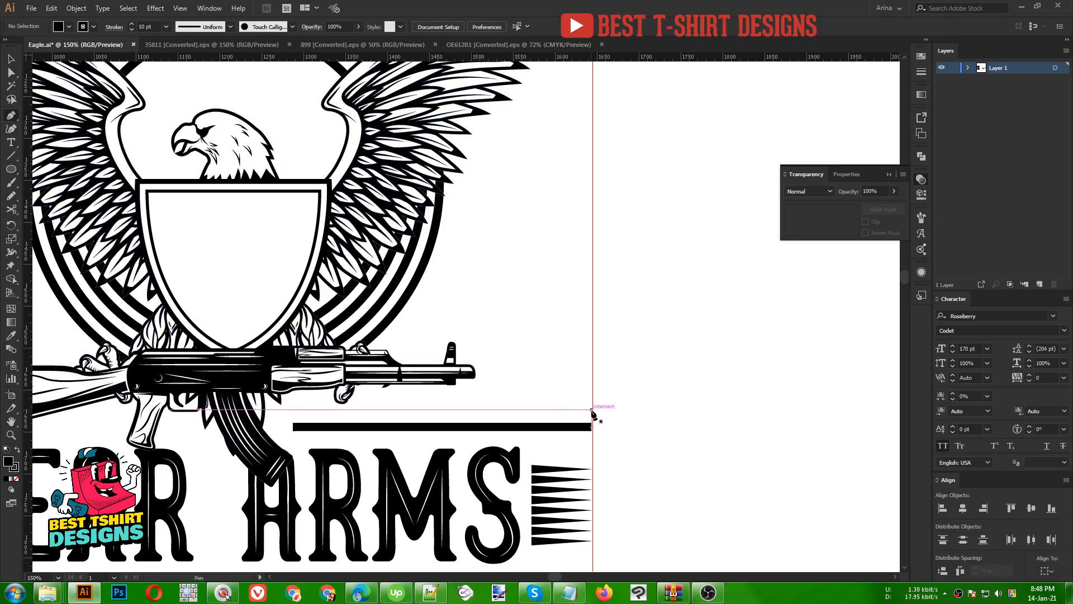
pyautogui.click(592, 411)
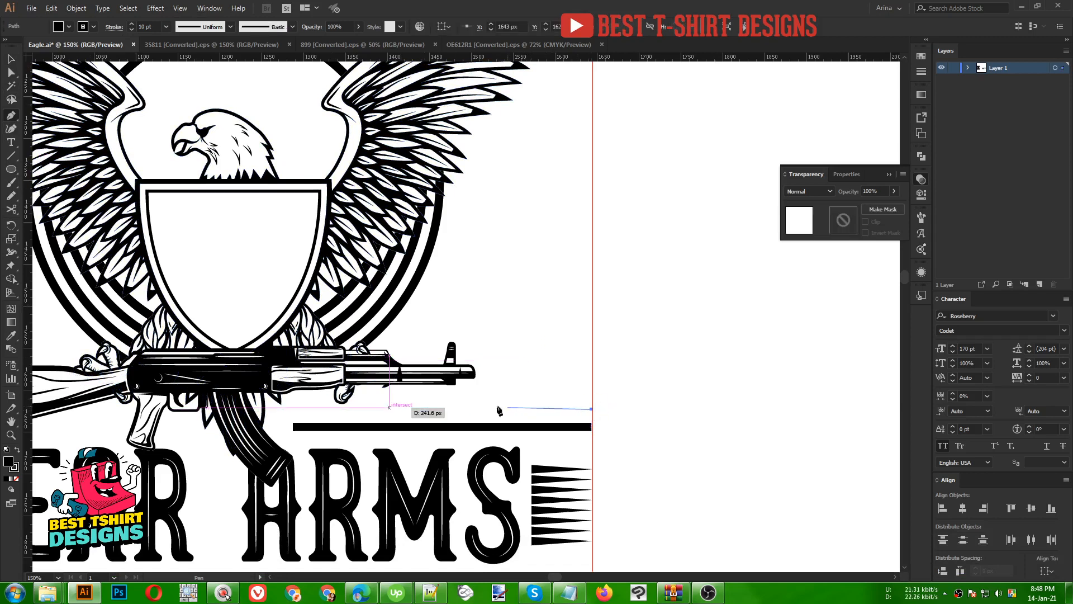
pyautogui.hotkey('ctrl', 'z')
pyautogui.click(592, 404)
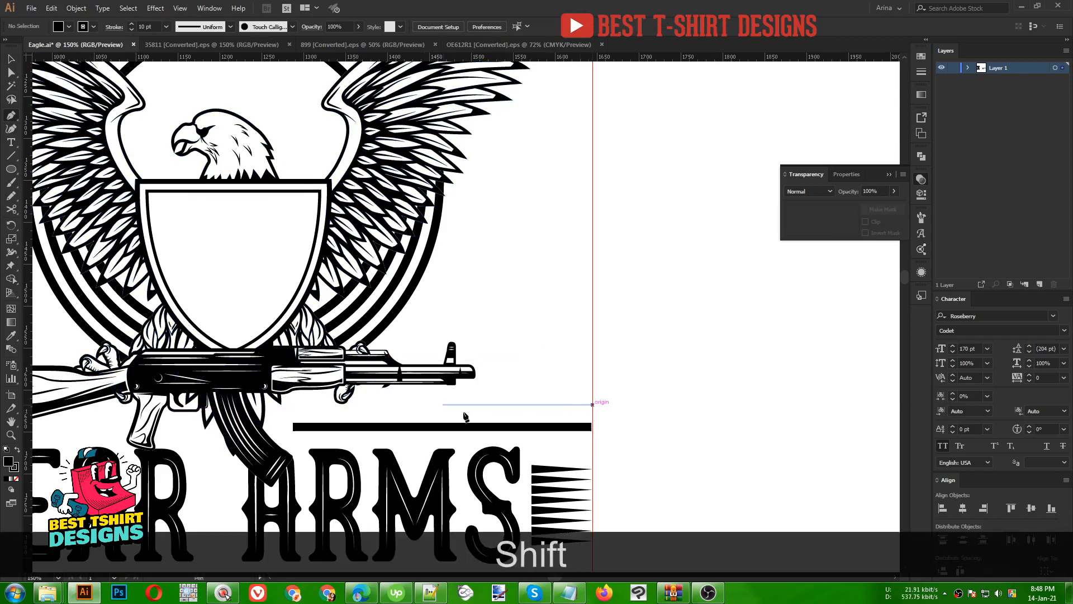
pyautogui.click(367, 404)
pyautogui.press('Escape')
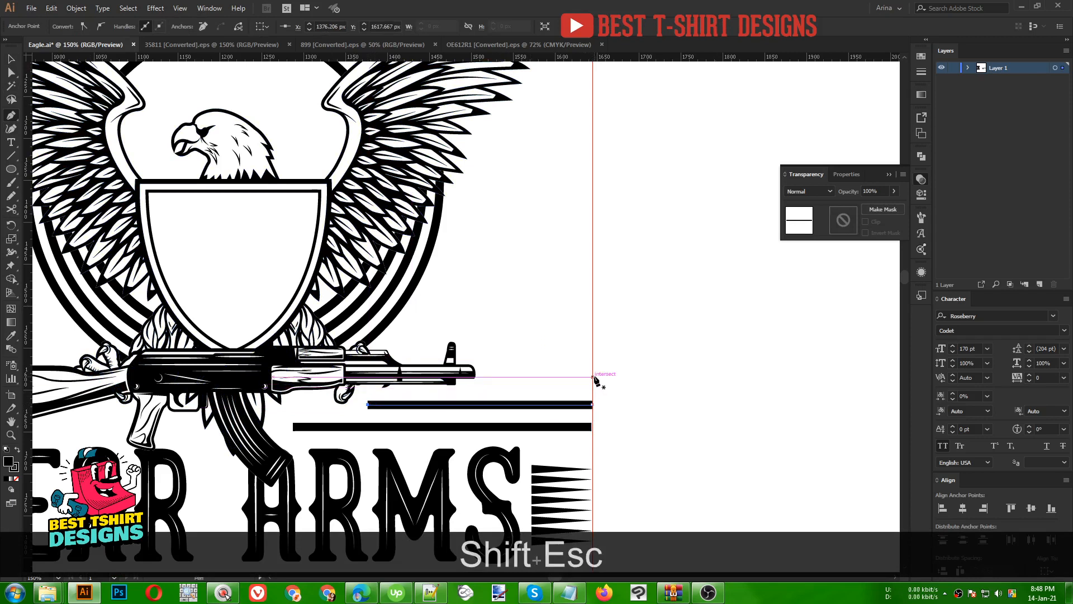
# Step: Draw two shorter horizontal lines about 119 px and 132 px long, stacked upward from the right guide beside the rifle's muzzle
pyautogui.click(593, 380)
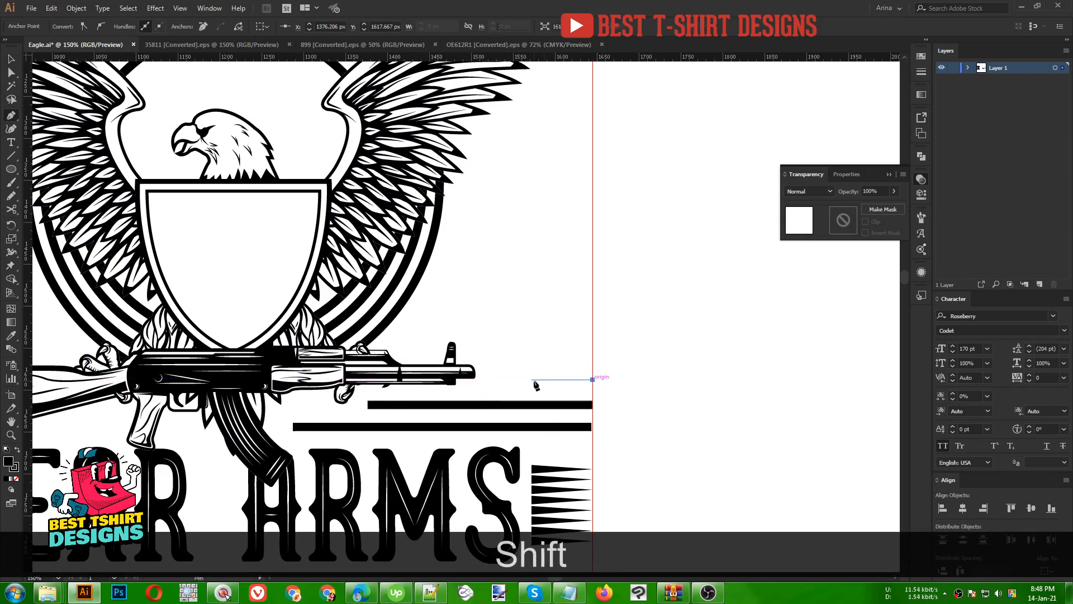
pyautogui.click(492, 380)
pyautogui.press('Escape')
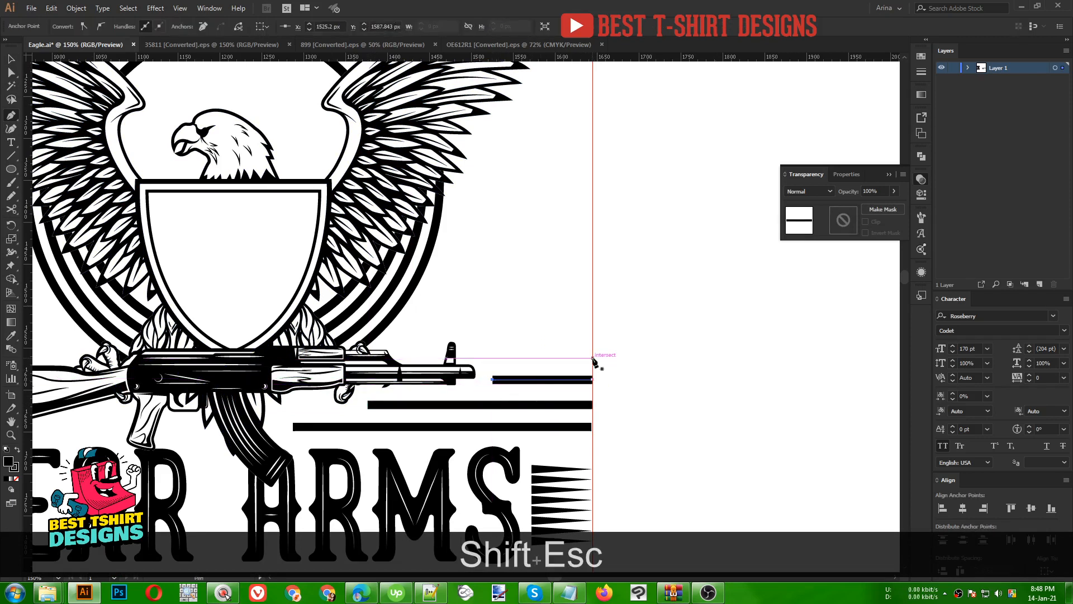
pyautogui.click(593, 357)
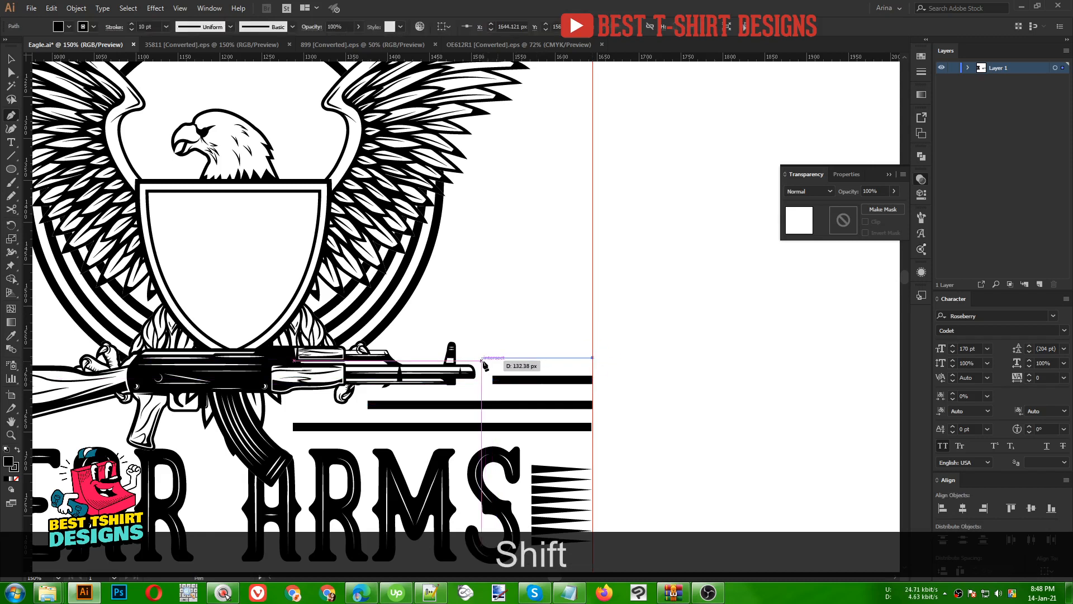
pyautogui.click(481, 358)
pyautogui.hotkey('shift', 'v')
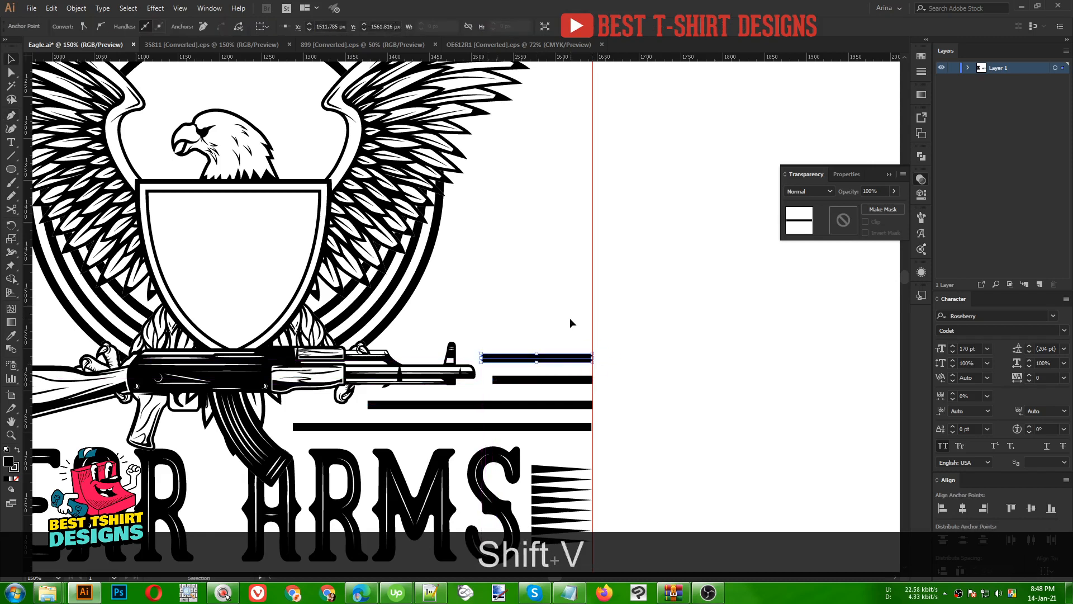
# Step: Draw a fifth horizontal line about 232 px long from the right guide, just above the rifle's front sight
pyautogui.press('p')
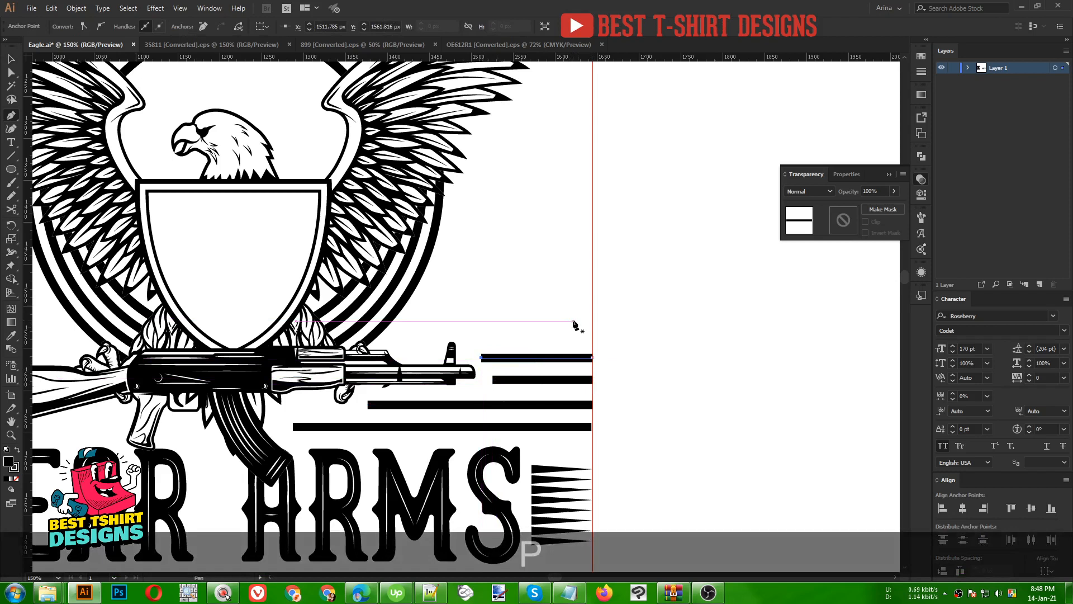
pyautogui.click(592, 335)
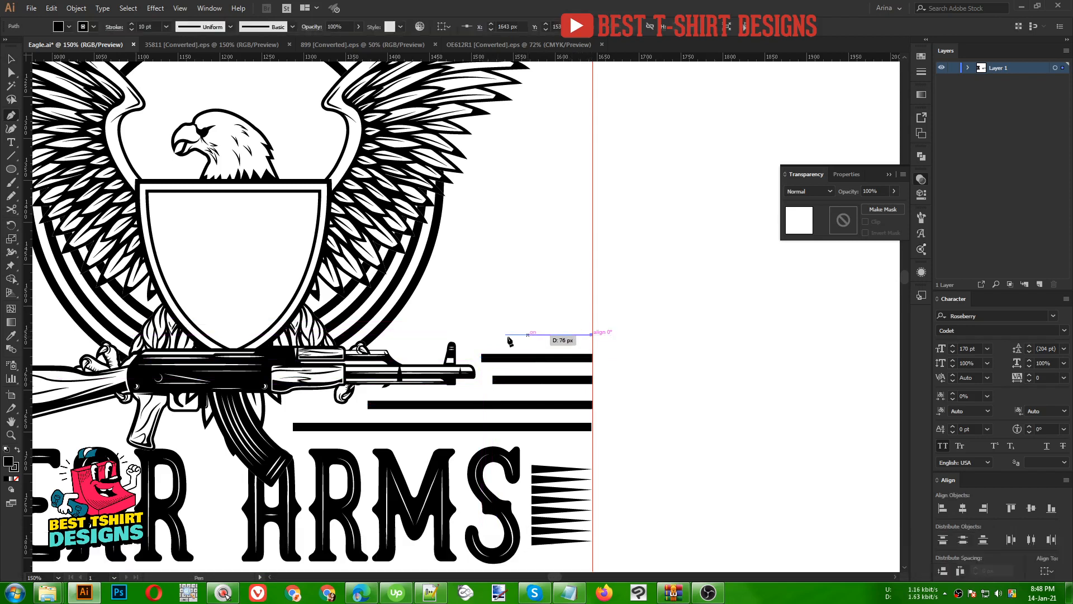
pyautogui.click(397, 335)
pyautogui.press('Escape')
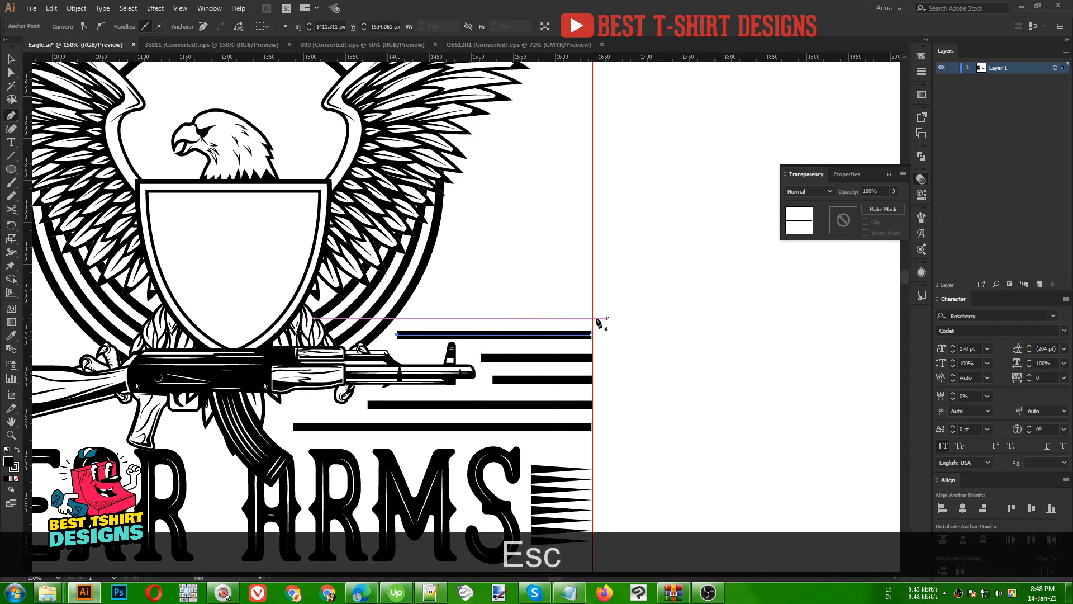
pyautogui.scroll(-1, 542, 306)
pyautogui.press('v')
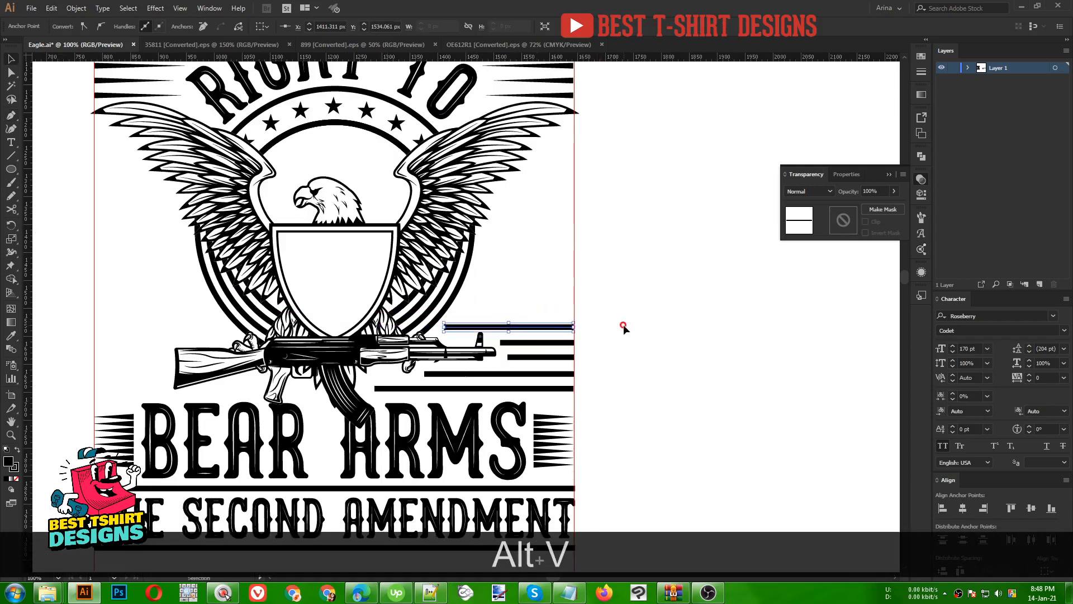
pyautogui.click(622, 324)
# Step: Duplicate the uppermost line upward about 28 px and repeat the copy 11 times to fill the space beside the wing
pyautogui.moveTo(562, 328); pyautogui.dragTo(563, 314)
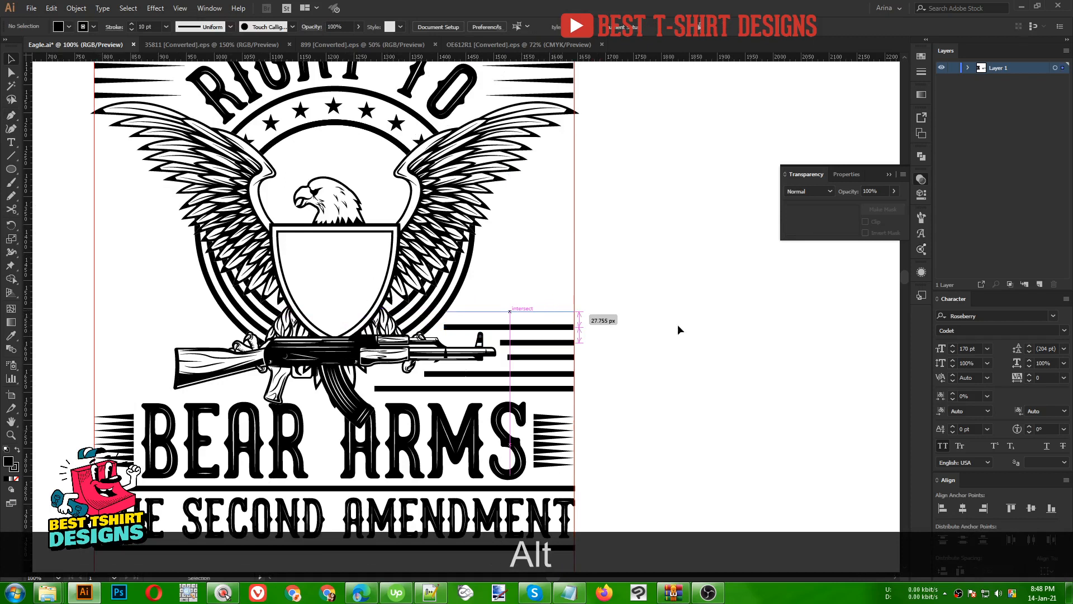
pyautogui.hotkey('ctrl', 'd')
pyautogui.hotkey('ctrl', 'd')
pyautogui.hotkey('ctrl', 'd')
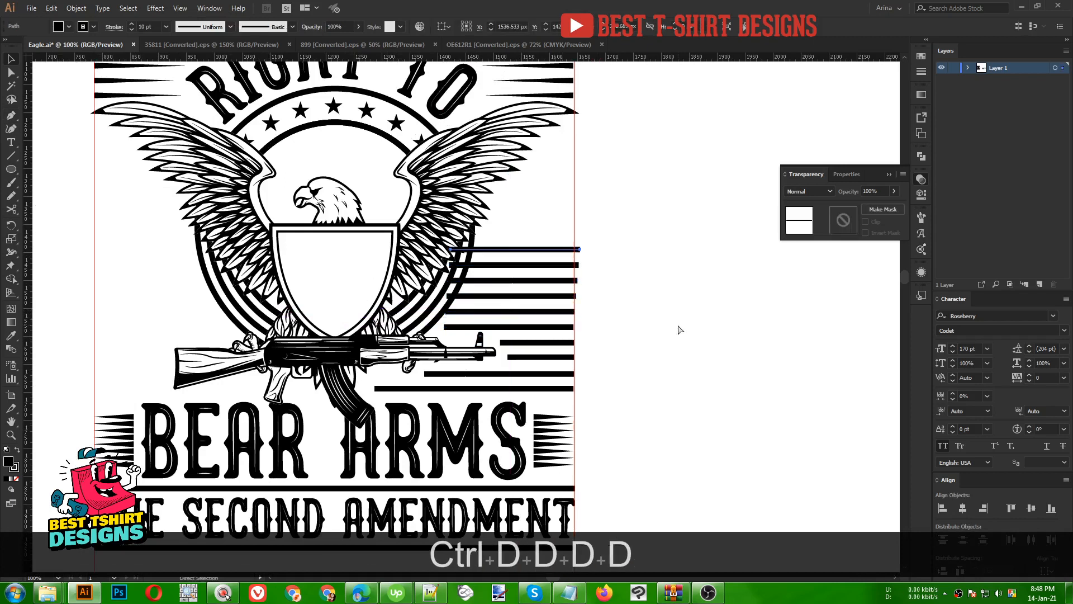
pyautogui.hotkey('ctrl', 'd')
pyautogui.hotkey('ctrl', 'd')
pyautogui.hotkey('ctrl', 'd')
pyautogui.hotkey('ctrl', 'd')
pyautogui.hotkey('ctrl', 'd')
pyautogui.hotkey('ctrl', 'd')
pyautogui.hotkey('ctrl', 'd')
pyautogui.hotkey('ctrl', 'd')
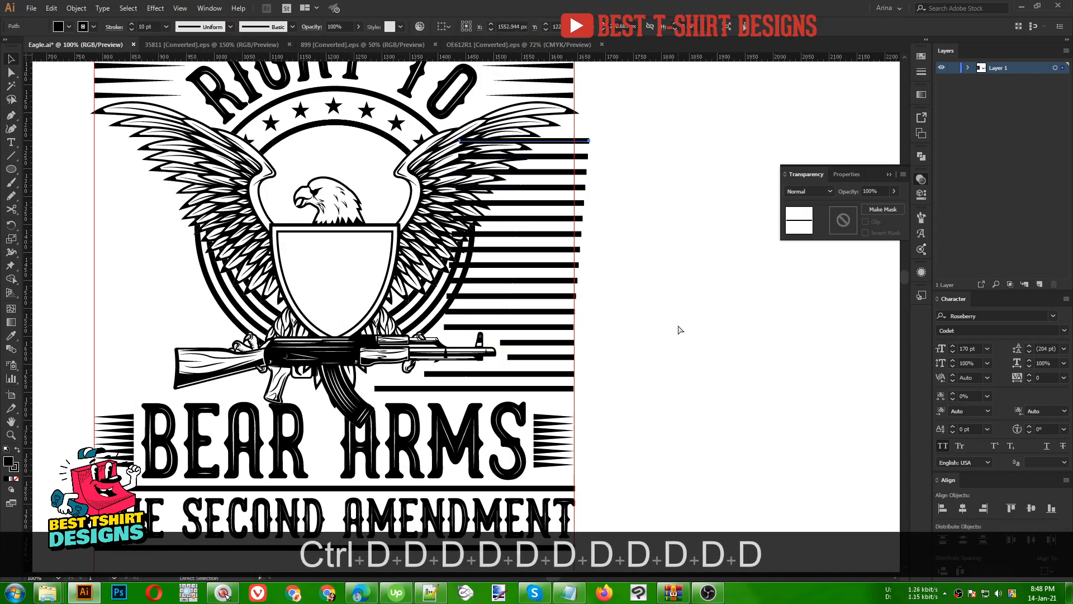
# Step: Select the whole stack of horizontal lines and align their right ends with Horizontal Align Right
pyautogui.moveTo(611, 143); pyautogui.dragTo(570, 393)
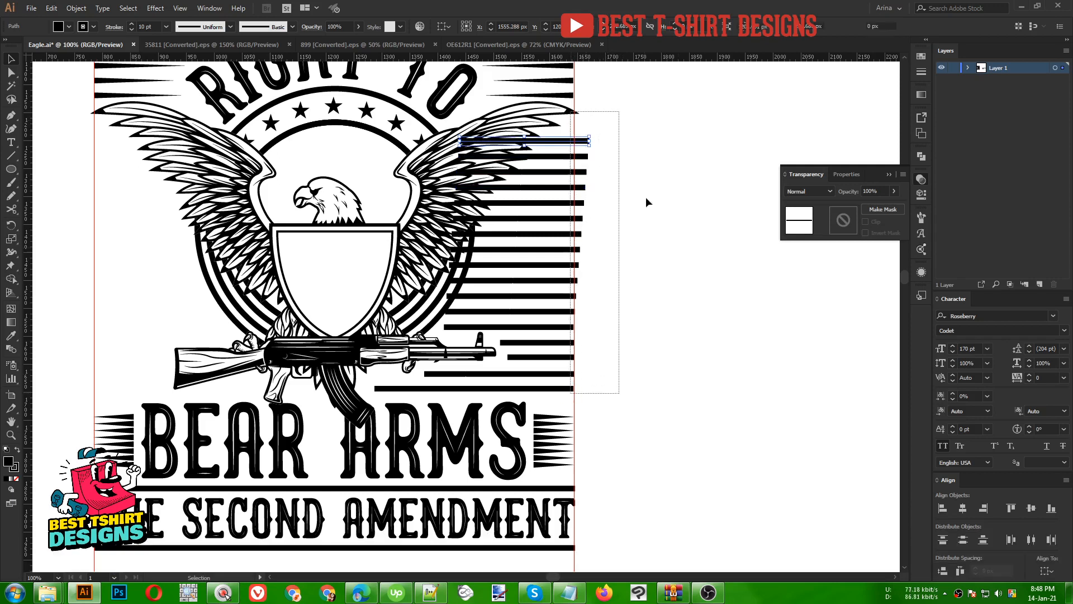
pyautogui.click(619, 144)
pyautogui.moveTo(612, 136); pyautogui.dragTo(562, 393)
pyautogui.keyDown('shift'); pyautogui.click(574, 404); pyautogui.keyUp('shift')
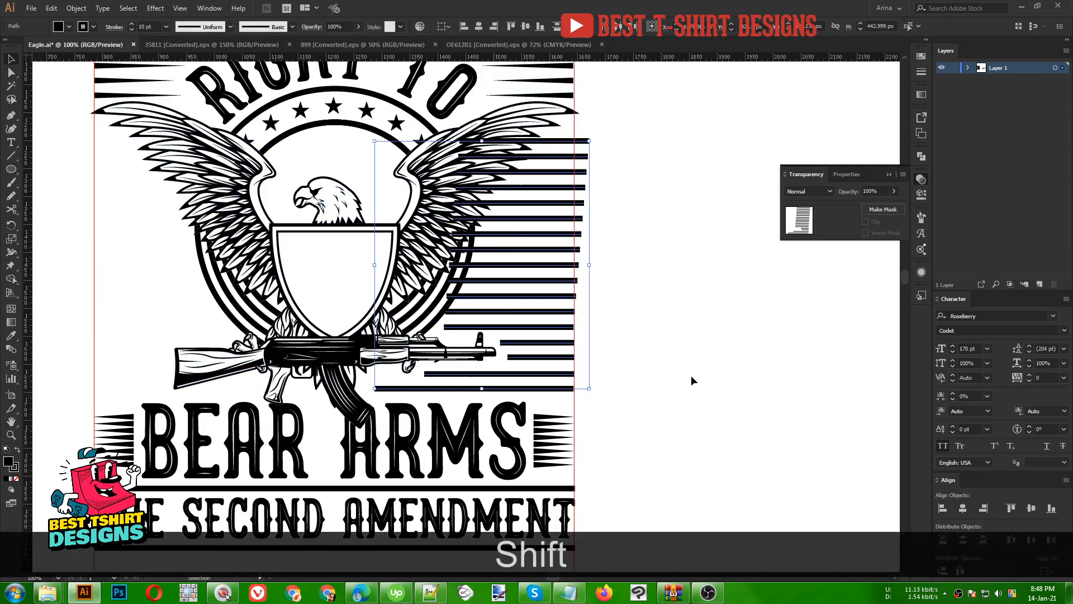
pyautogui.click(497, 29)
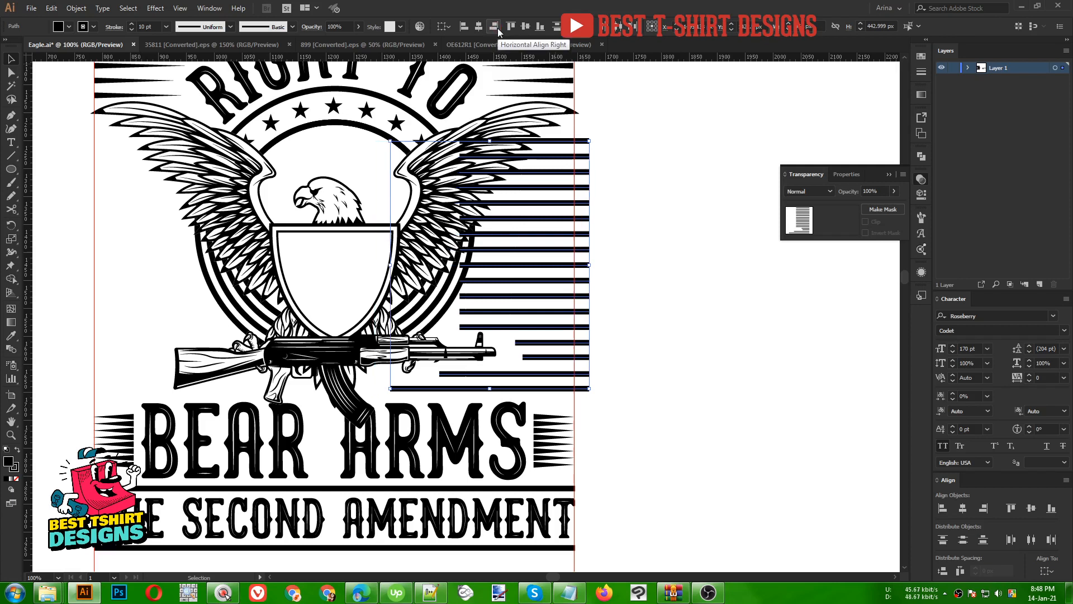
# Step: Nudge the aligned lines left until their outer ends meet the right guide
pyautogui.press('Left')
pyautogui.press('Left')
pyautogui.press('Left')
pyautogui.press('Left')
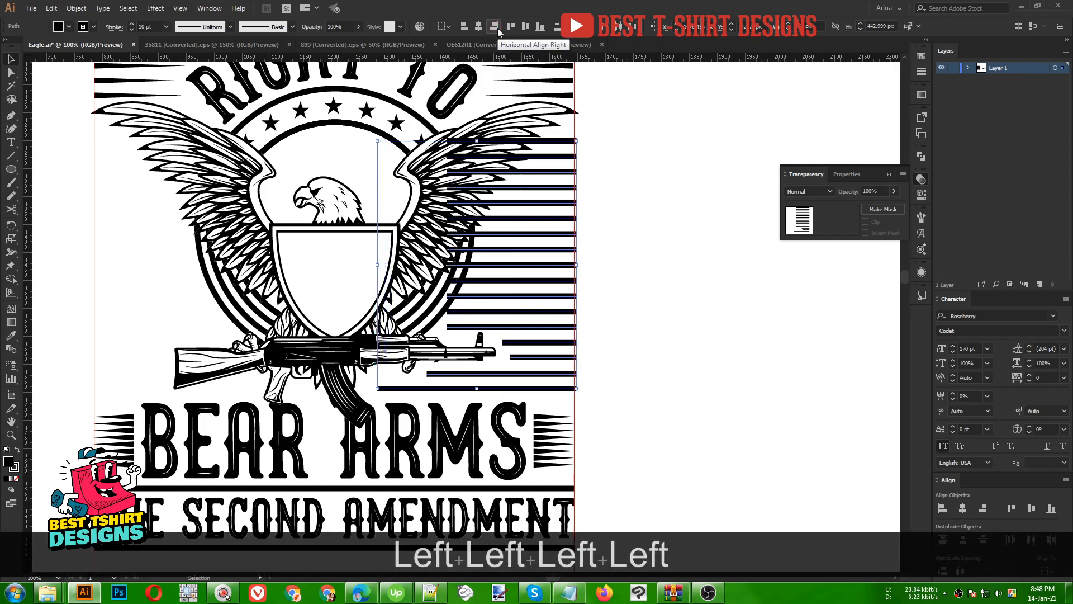
pyautogui.press('Left')
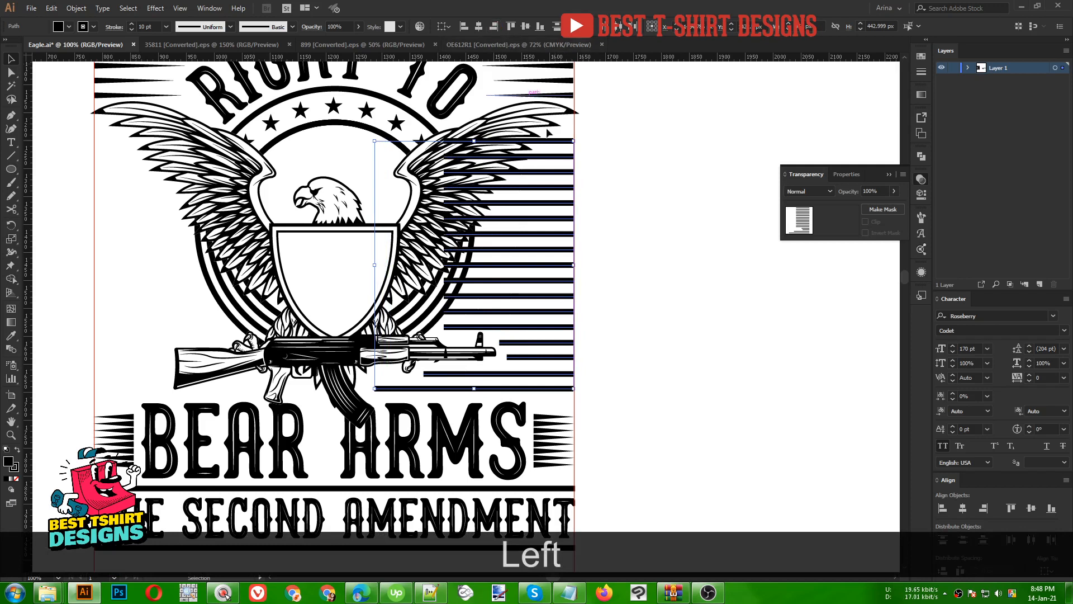
# Step: Group the stacked horizontal lines and enter isolation mode on the group
pyautogui.scroll(1, 647, 302)
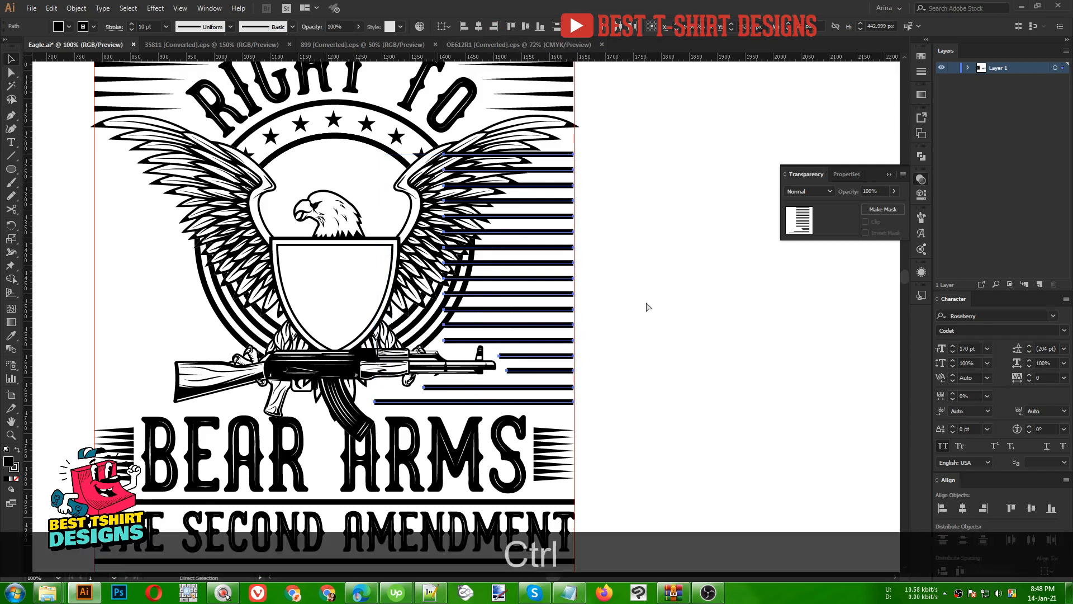
pyautogui.hotkey('ctrl', 'g')
pyautogui.doubleClick(546, 266)
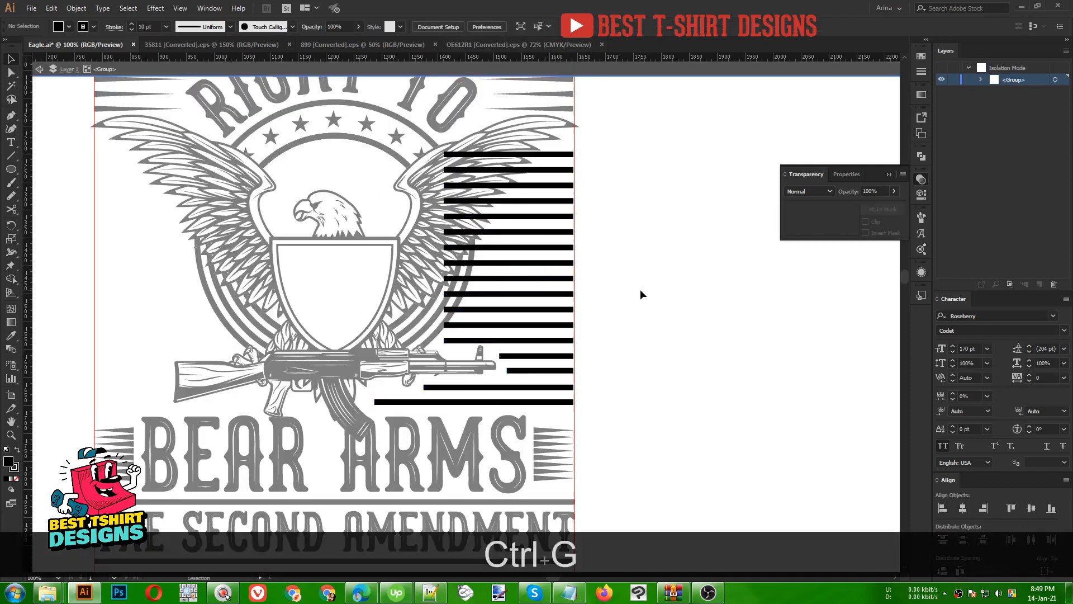
# Step: Trim the inner ends of the upper twelve horizontal lines with a smaller Eraser so they stop short of the wing and emblem circle
pyautogui.scroll(4, 640, 290)
pyautogui.keyDown('alt'); pyautogui.scroll(1, 475, 208); pyautogui.keyUp('alt')
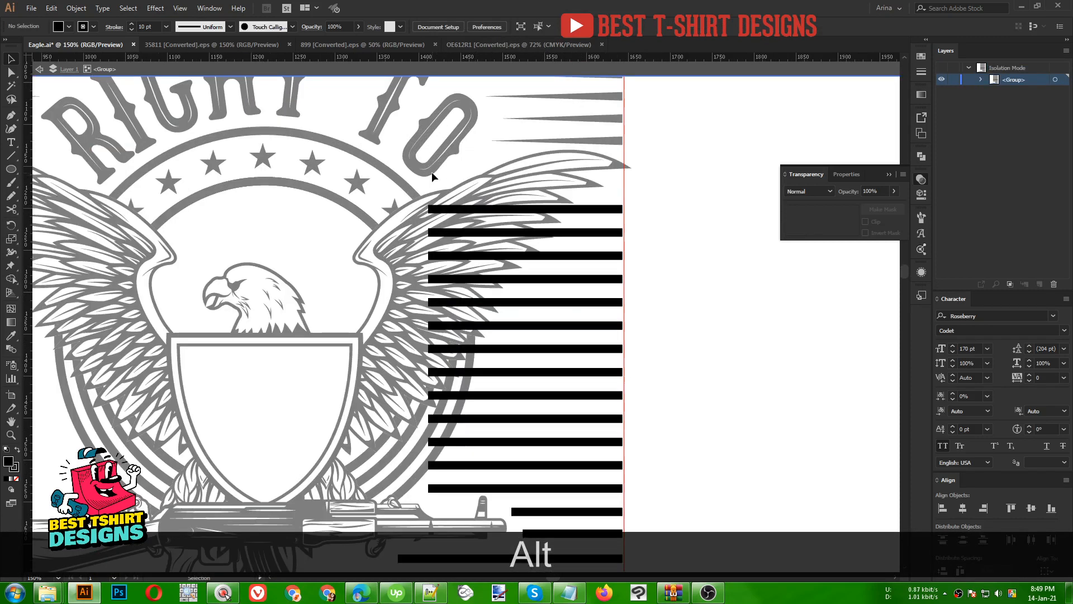
pyautogui.moveTo(440, 177)
pyautogui.mouseDown()
pyautogui.moveTo(503, 344)
pyautogui.moveTo(522, 475)
pyautogui.mouseUp()
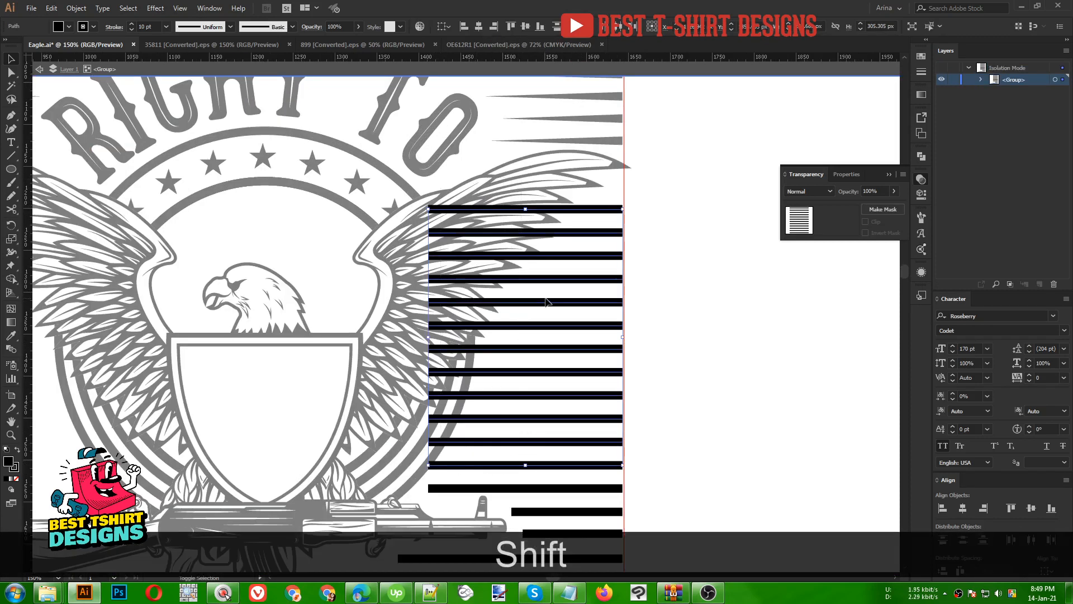
pyautogui.hotkey('shift', 'e')
pyautogui.press('[')
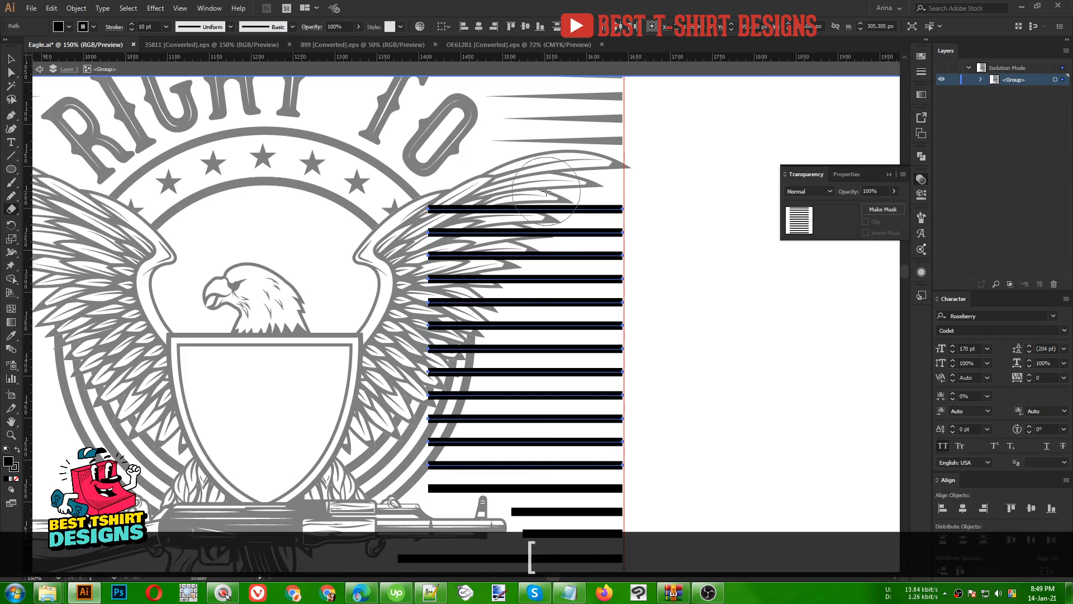
pyautogui.moveTo(575, 207); pyautogui.dragTo(268, 208)
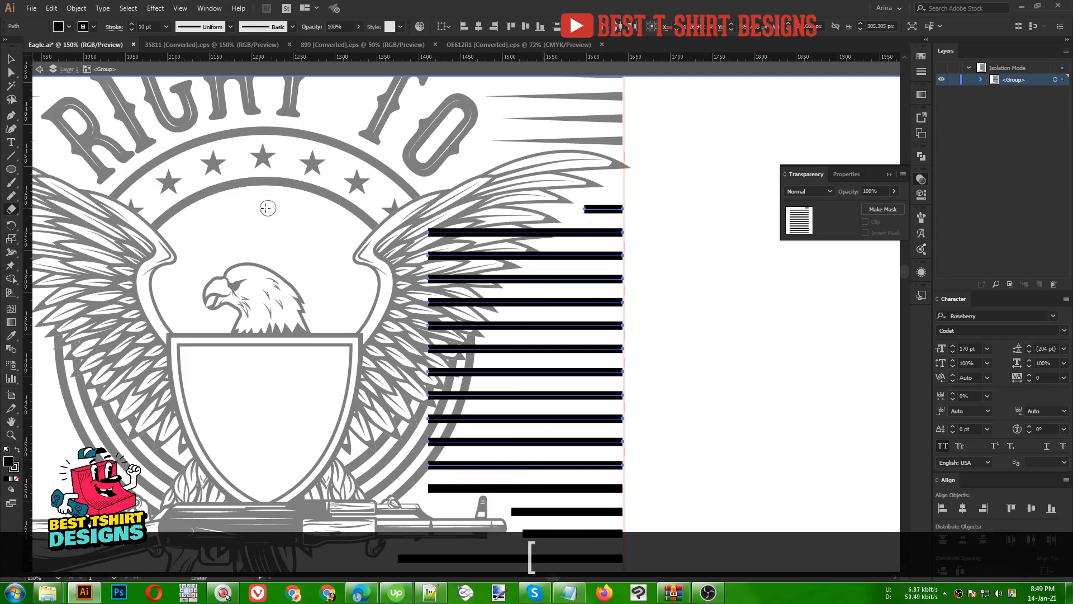
pyautogui.moveTo(559, 232); pyautogui.dragTo(385, 232)
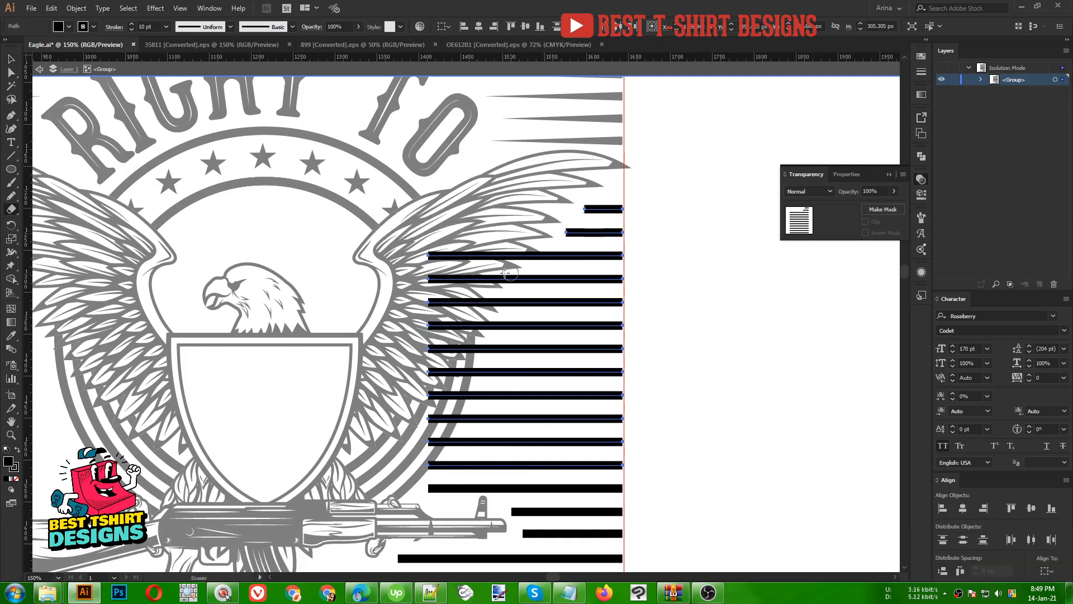
pyautogui.moveTo(554, 261); pyautogui.dragTo(330, 256)
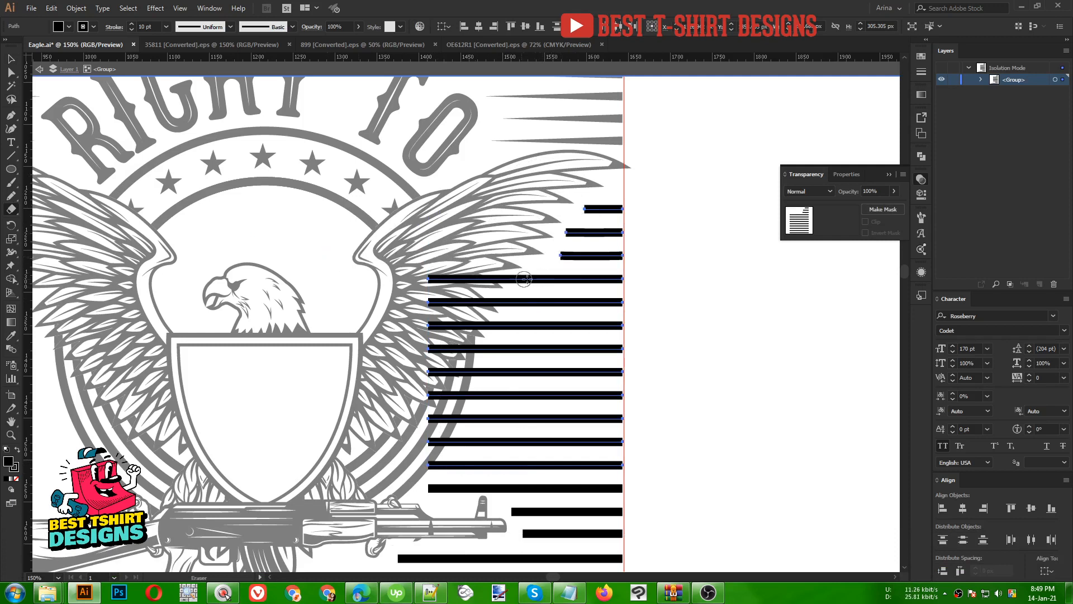
pyautogui.moveTo(506, 278); pyautogui.dragTo(337, 277)
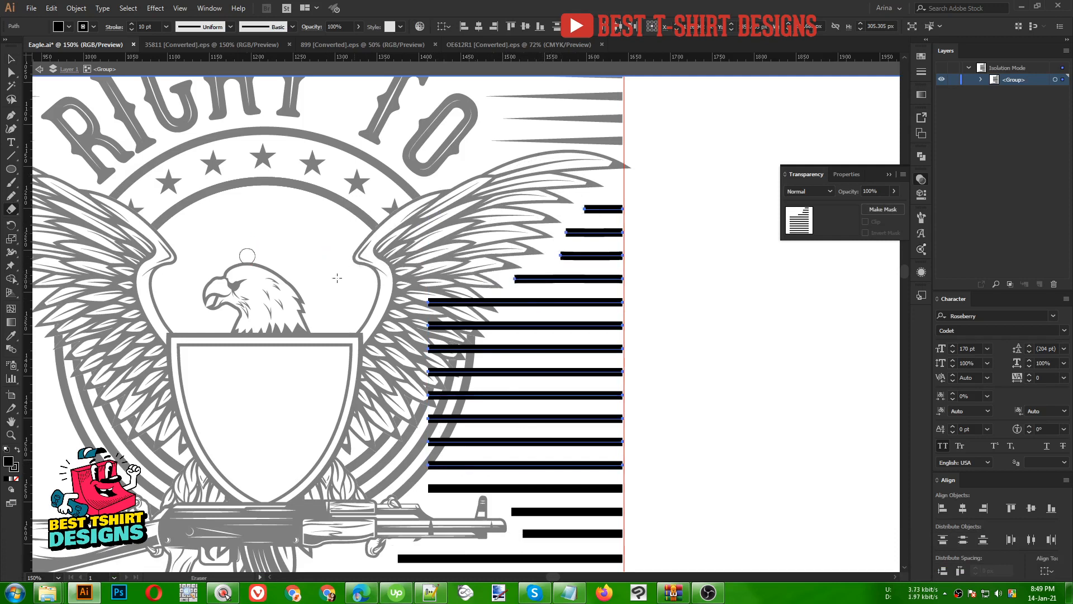
pyautogui.moveTo(499, 302); pyautogui.dragTo(337, 301)
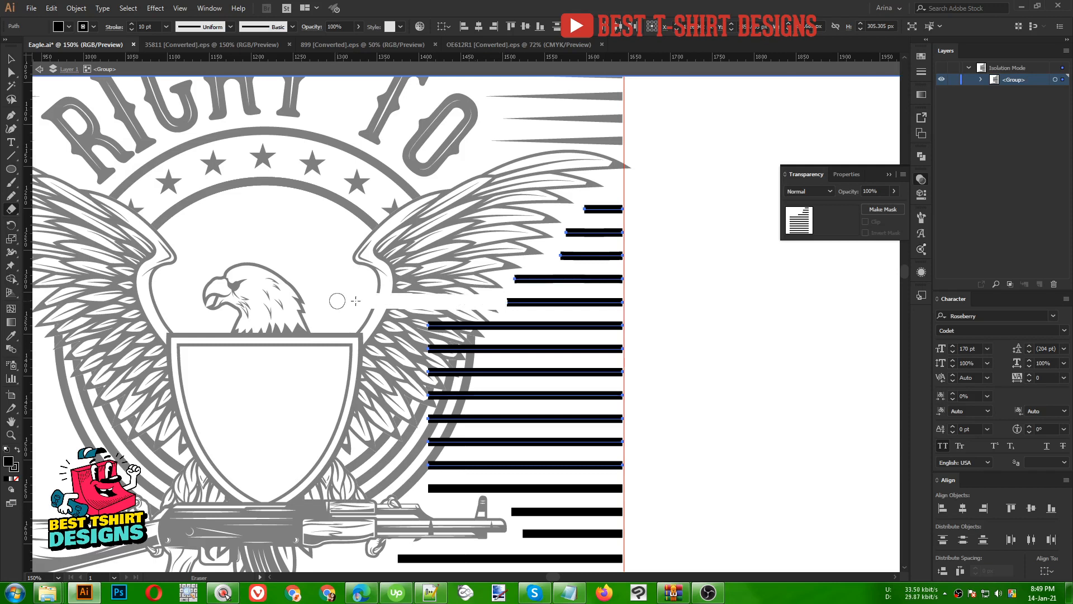
pyautogui.moveTo(497, 327); pyautogui.dragTo(295, 321)
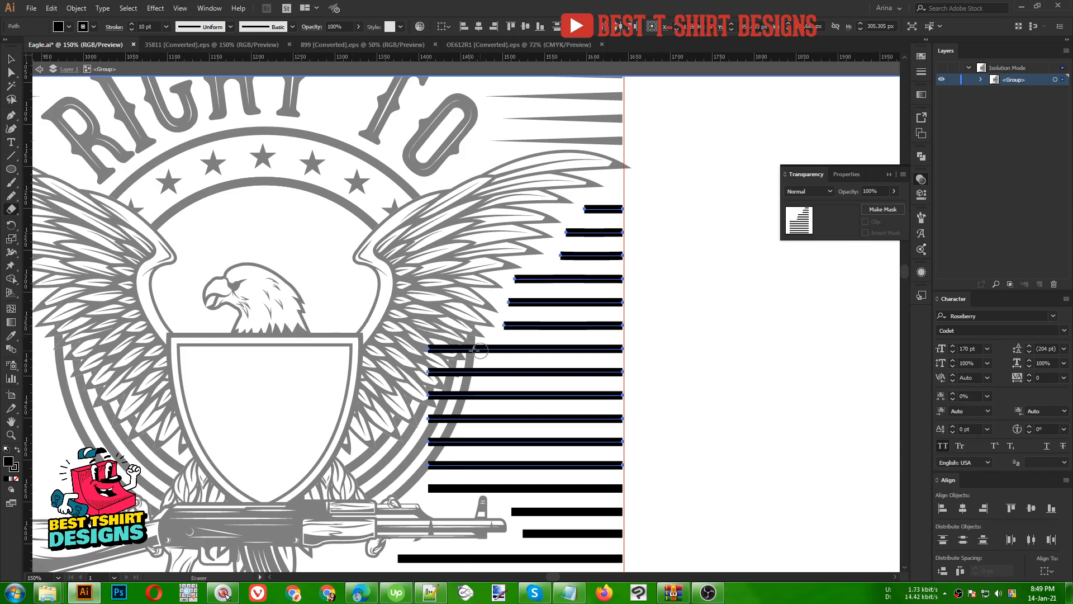
pyautogui.moveTo(480, 348); pyautogui.dragTo(375, 348)
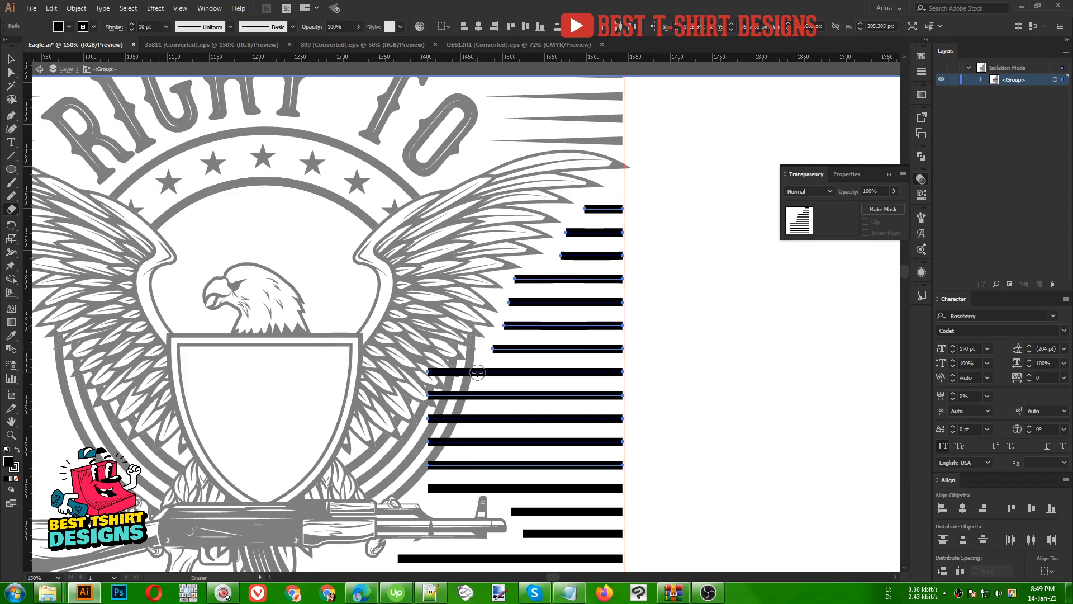
pyautogui.moveTo(479, 372); pyautogui.dragTo(321, 365)
pyautogui.moveTo(474, 394); pyautogui.dragTo(358, 396)
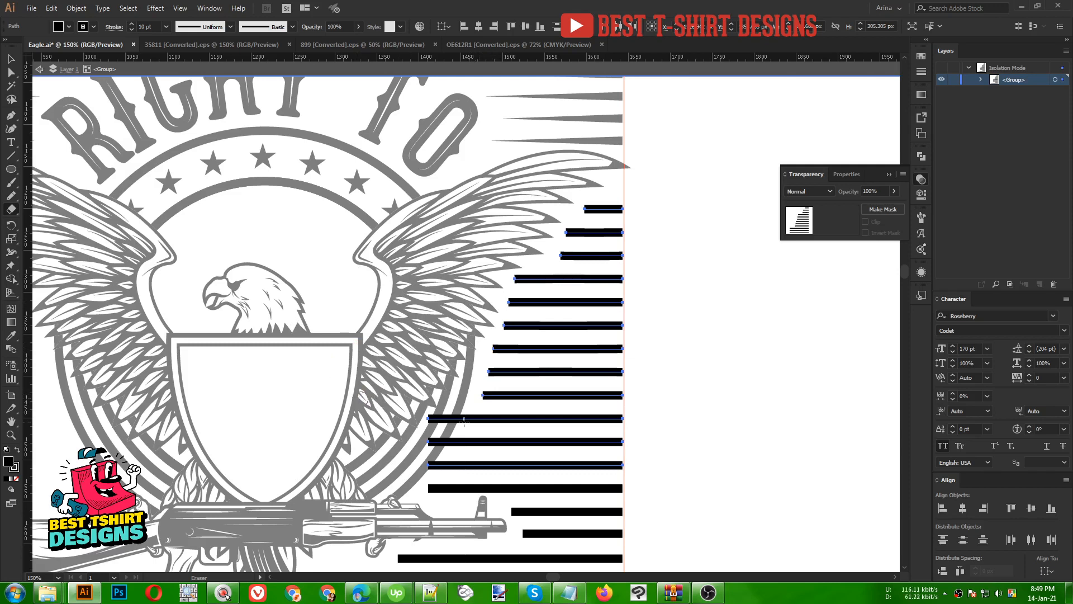
pyautogui.moveTo(470, 418); pyautogui.dragTo(386, 418)
pyautogui.moveTo(460, 442); pyautogui.dragTo(392, 442)
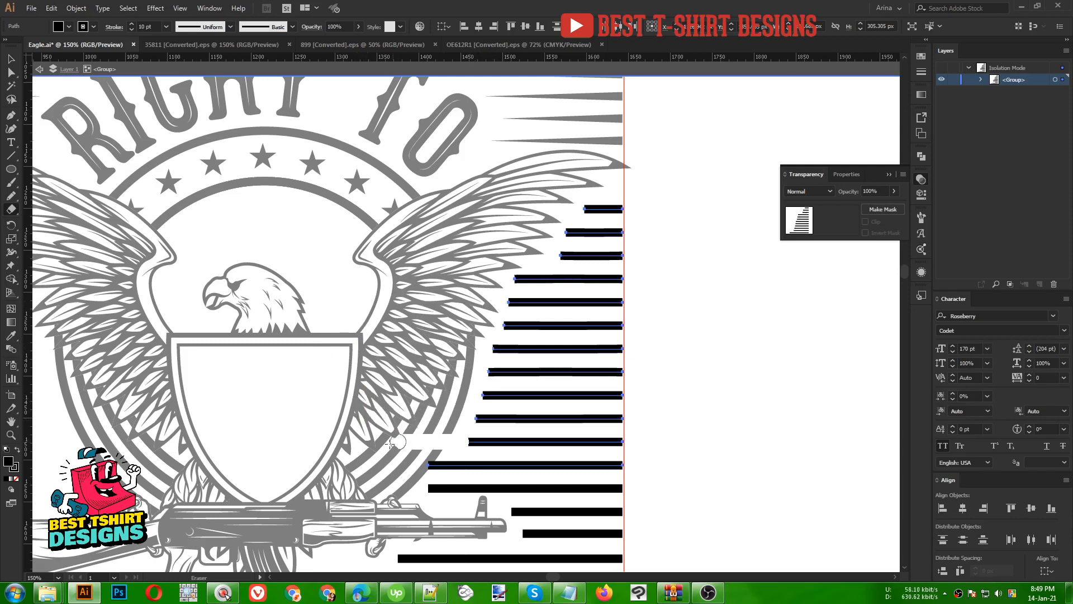
pyautogui.moveTo(446, 464); pyautogui.dragTo(417, 464)
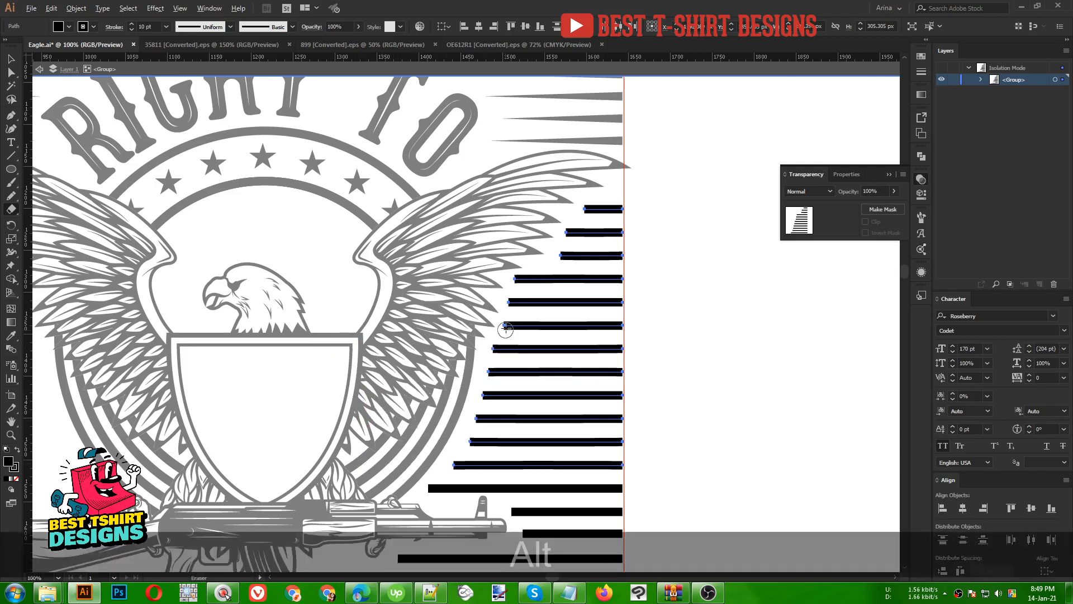
# Step: Select all the horizontal lines, including the ones beside the rifle, and group them
pyautogui.keyDown('alt'); pyautogui.scroll(-1, 505, 329); pyautogui.keyUp('alt')
pyautogui.scroll(-2, 671, 340)
pyautogui.press('v')
pyautogui.keyDown('shift'); pyautogui.moveTo(669, 334); pyautogui.dragTo(559, 455); pyautogui.keyUp('shift')
pyautogui.hotkey('ctrl', 'g')
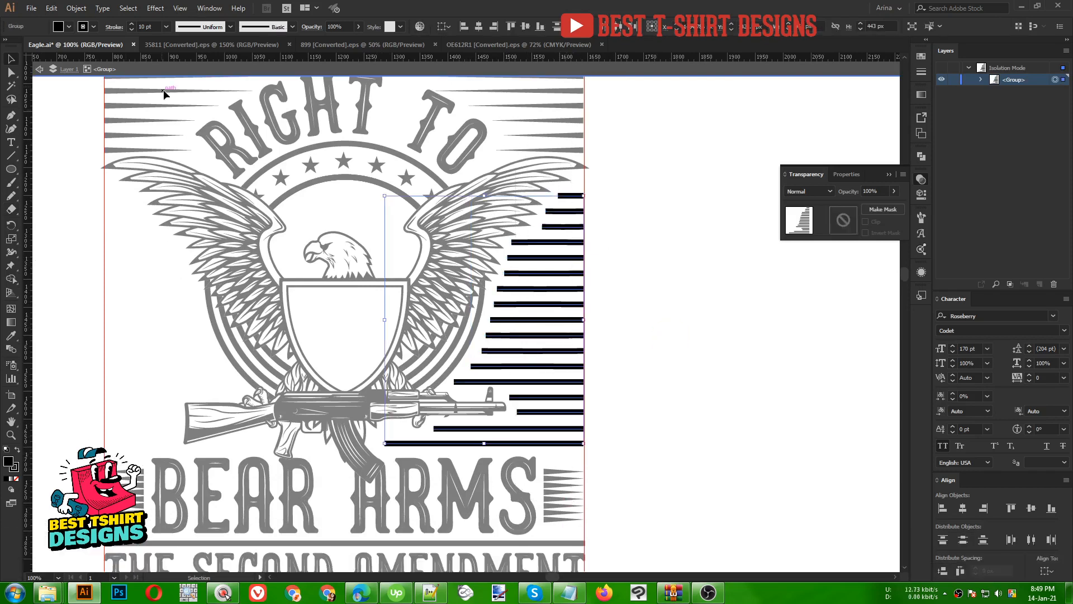
# Step: Apply the tapered triangular width profile to the grouped lines so they narrow toward the eagle
pyautogui.click(114, 27)
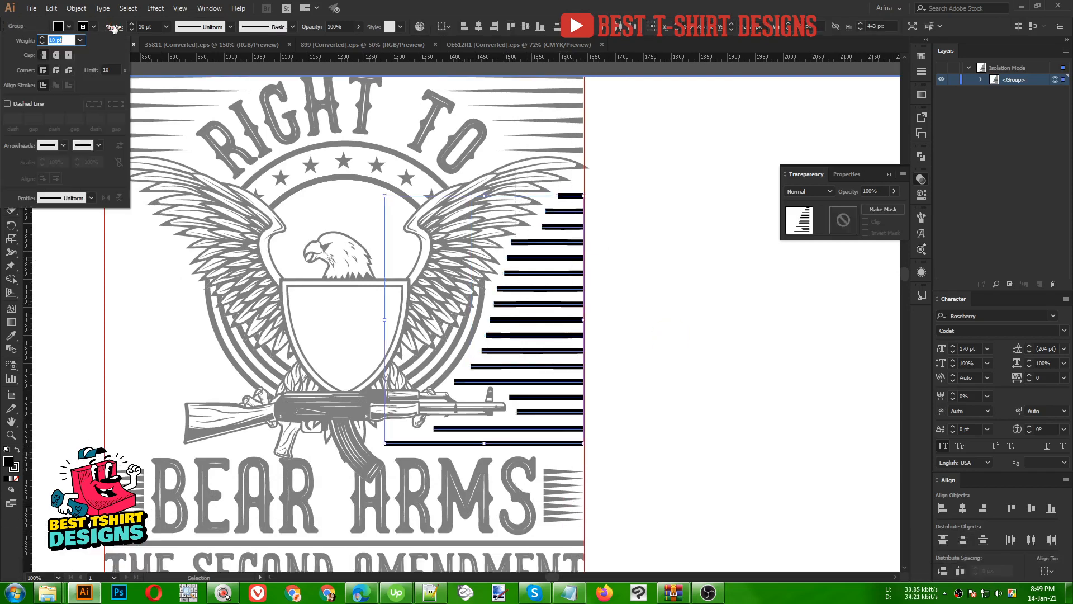
pyautogui.click(67, 199)
pyautogui.press('Escape')
pyautogui.click(61, 290)
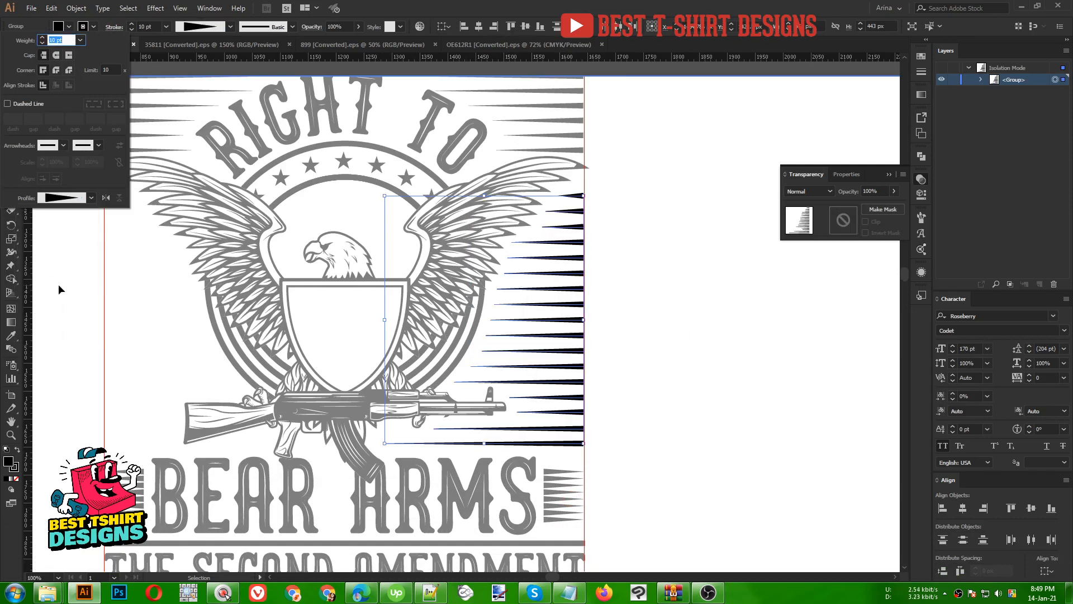
pyautogui.press('Escape')
# Step: Duplicate the tapered line group to the design's left edge and reflect the copy across the vertical axis
pyautogui.press('space')
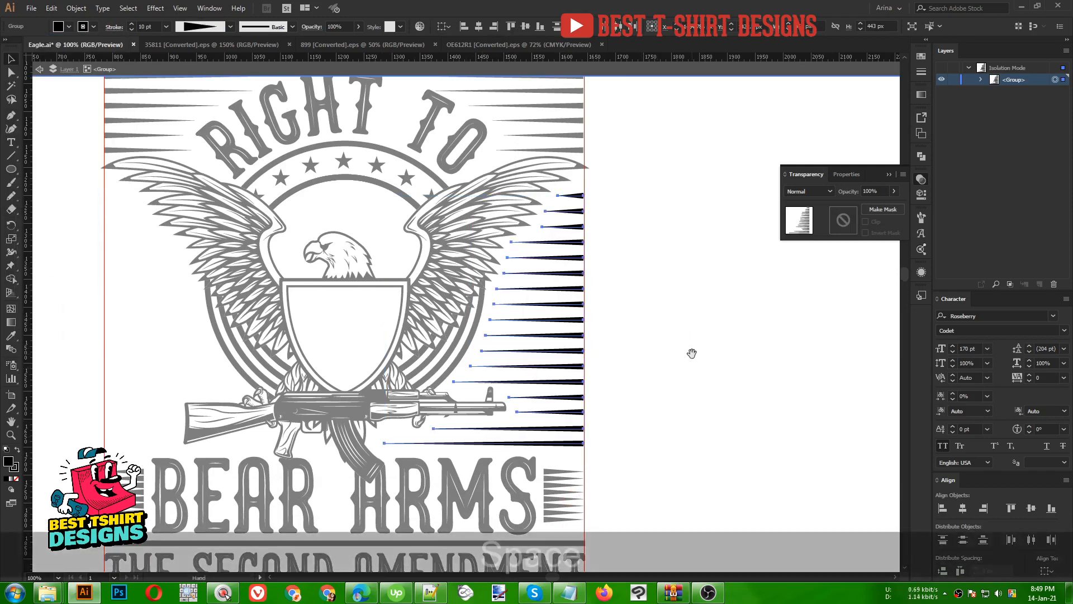
pyautogui.moveTo(689, 354); pyautogui.dragTo(742, 354)
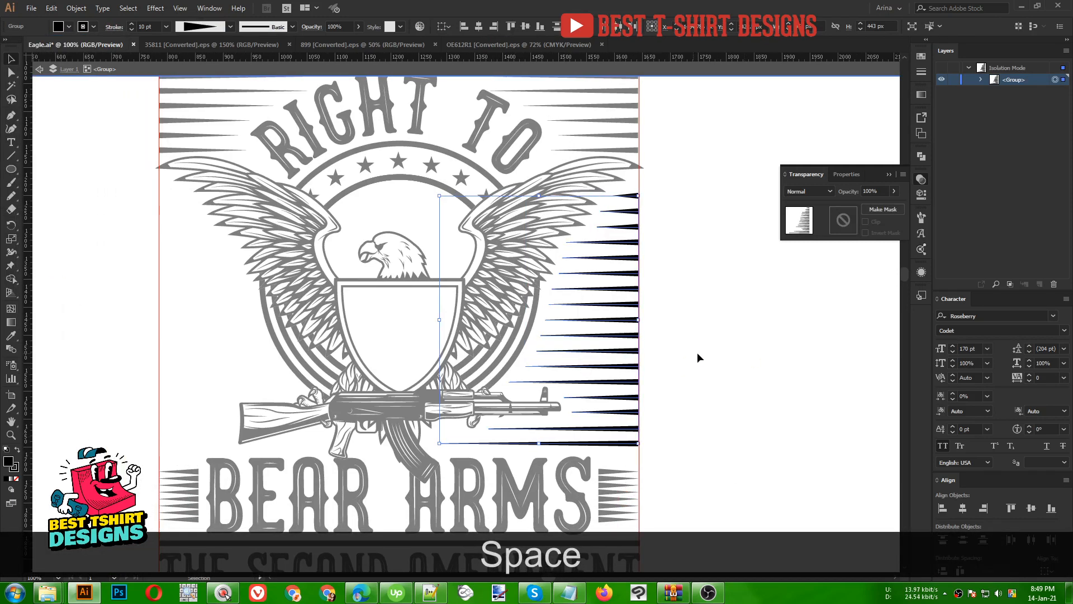
pyautogui.press('alt')
pyautogui.moveTo(631, 354); pyautogui.dragTo(349, 353)
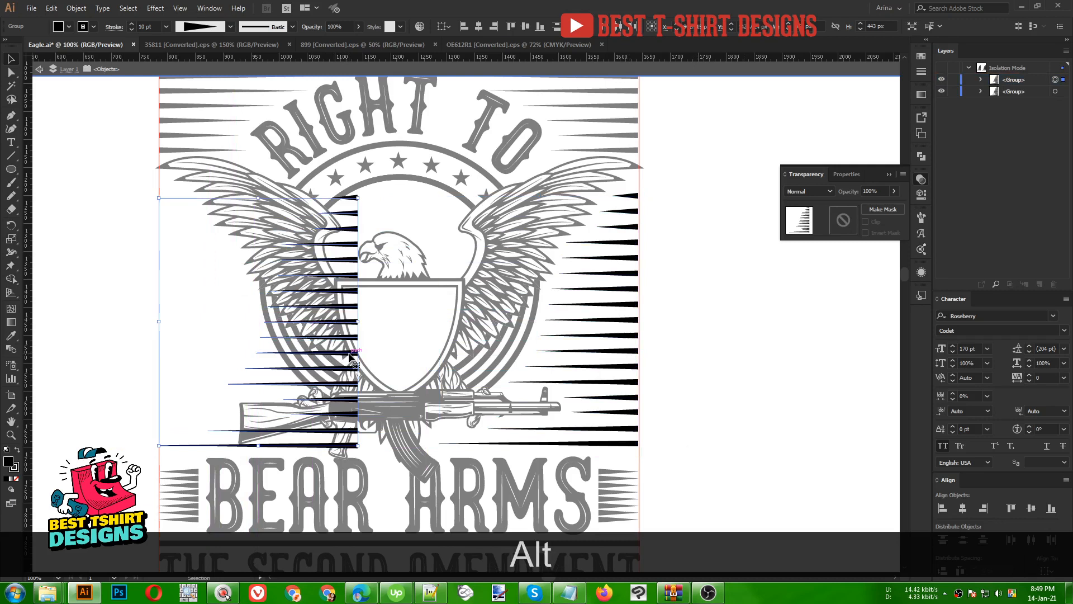
pyautogui.rightClick(350, 354)
pyautogui.moveTo(401, 476)
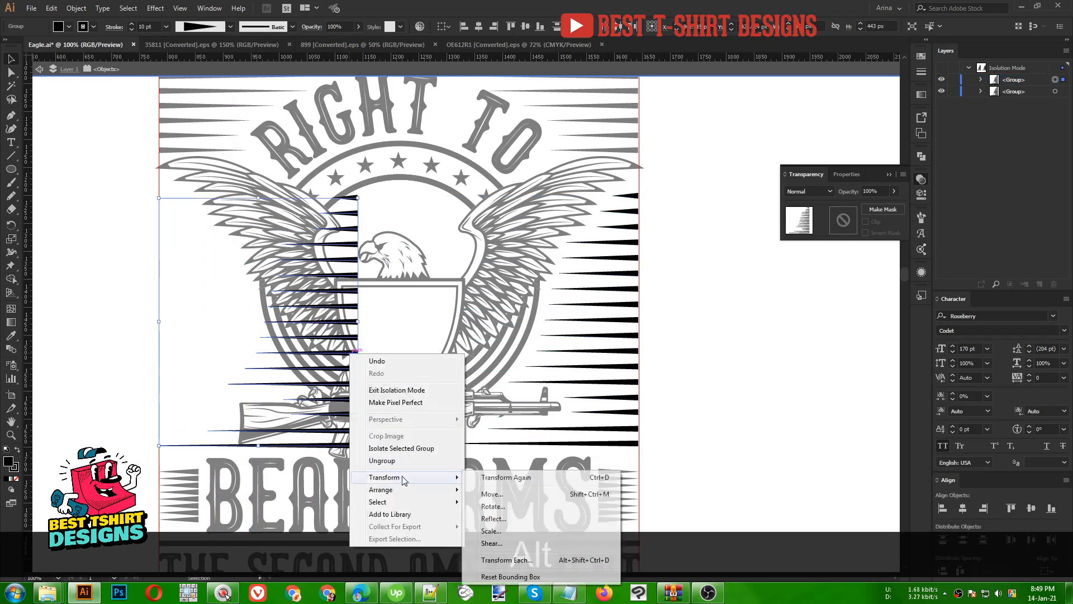
pyautogui.click(500, 523)
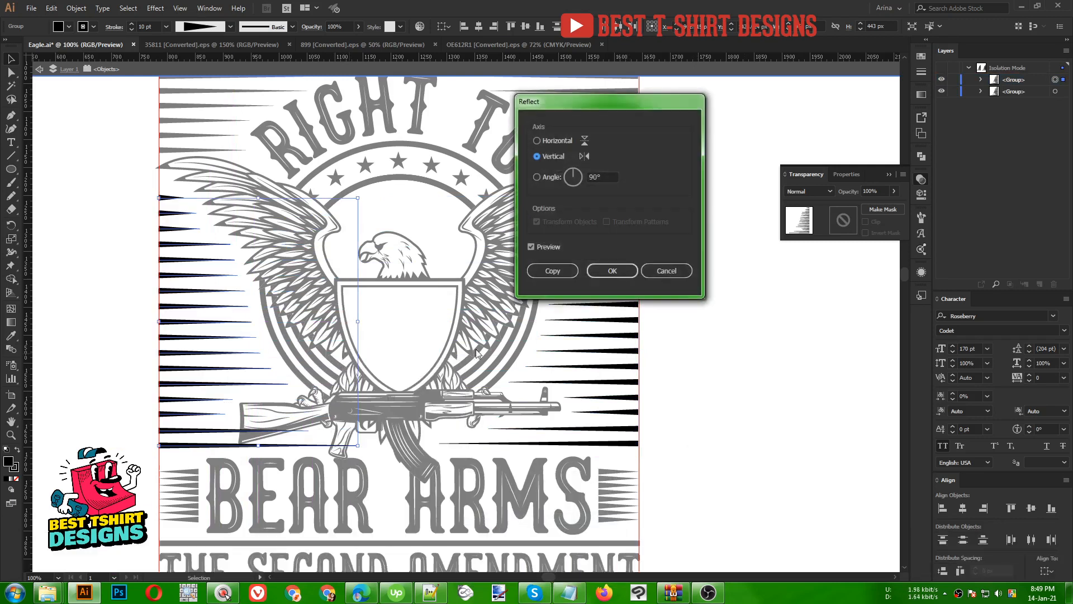
pyautogui.click(614, 270)
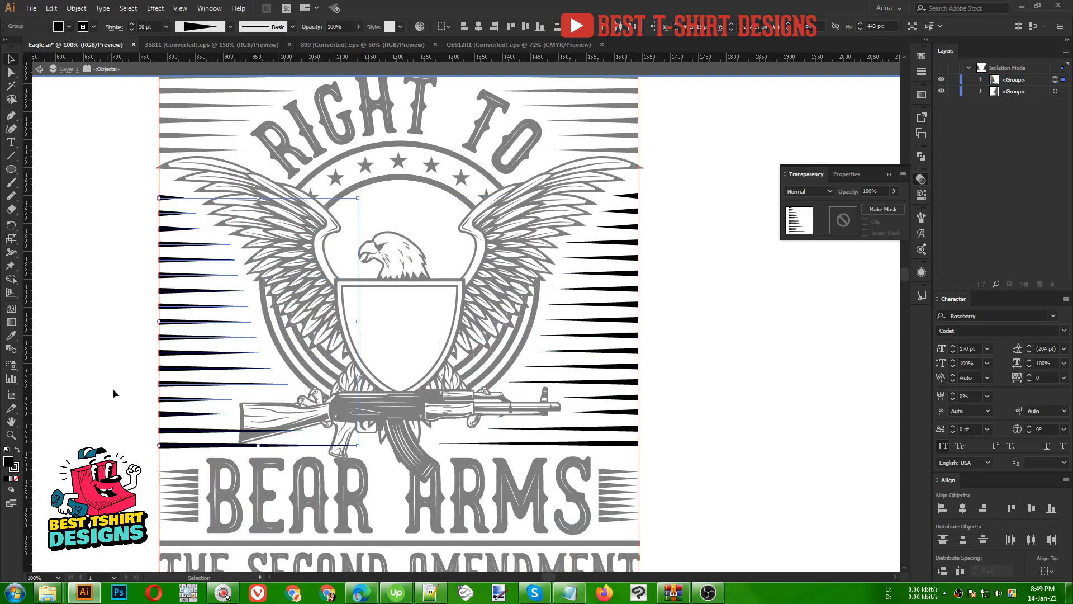
# Step: Ungroup the mirrored set of tapered lines on the left side of the emblem
pyautogui.scroll(1, 112, 282)
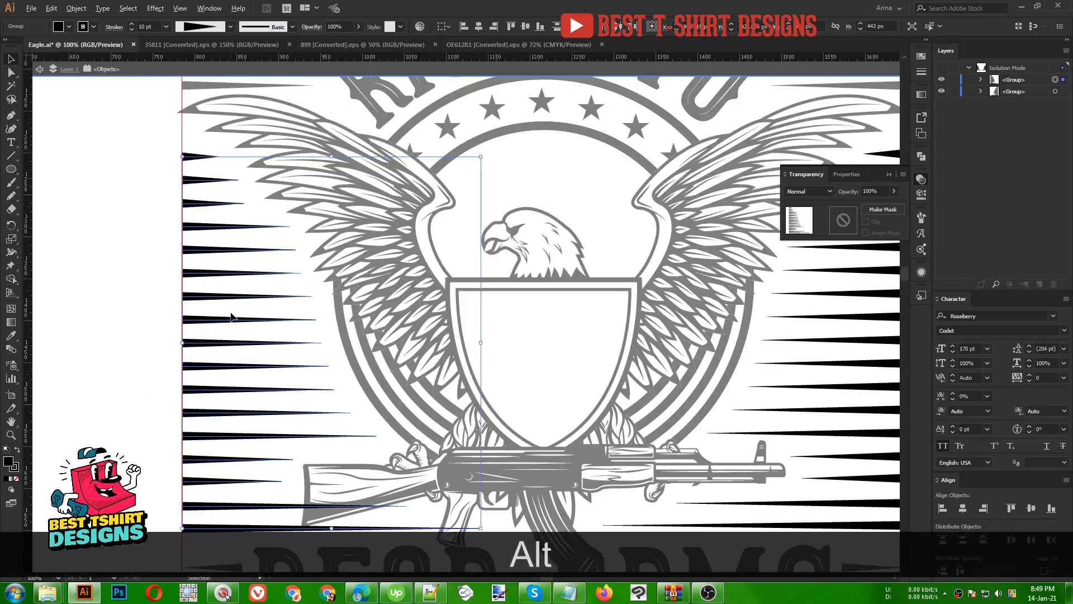
pyautogui.scroll(-1, 235, 316)
pyautogui.click(122, 348)
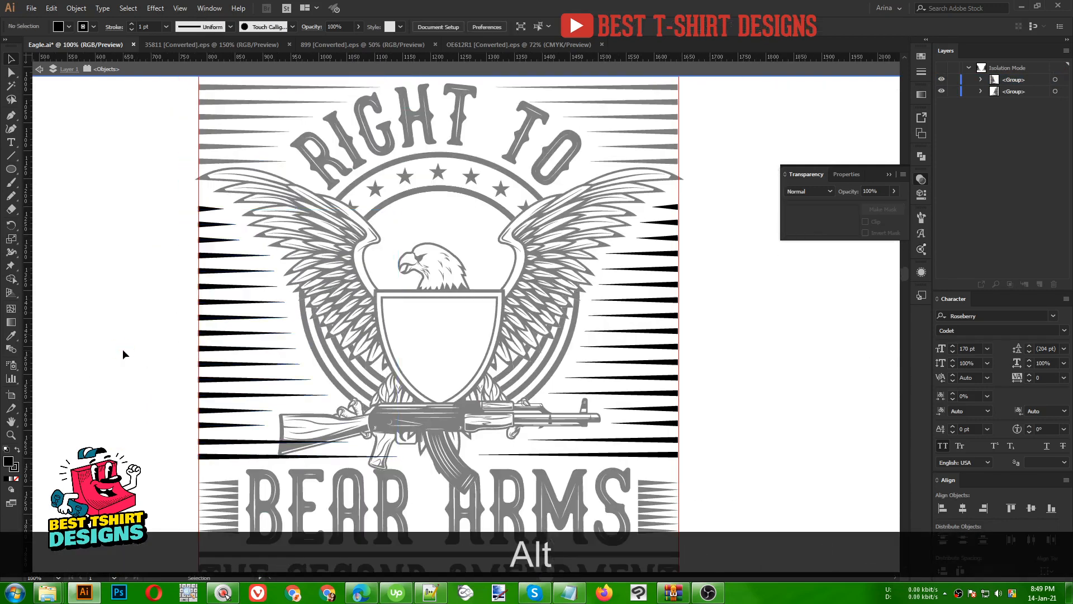
pyautogui.click(309, 457)
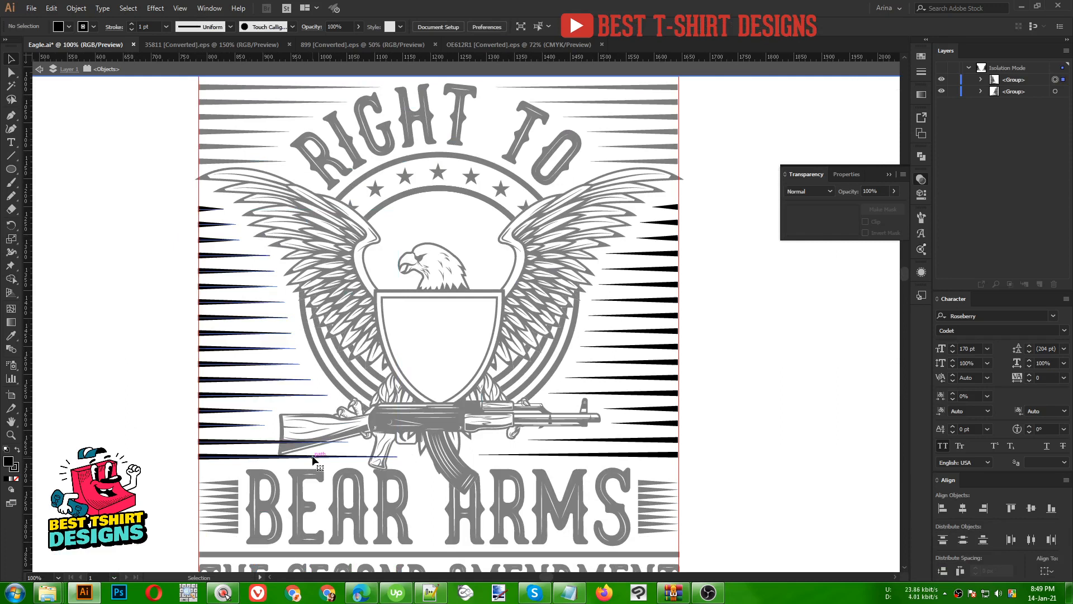
pyautogui.rightClick(383, 459)
pyautogui.click(413, 370)
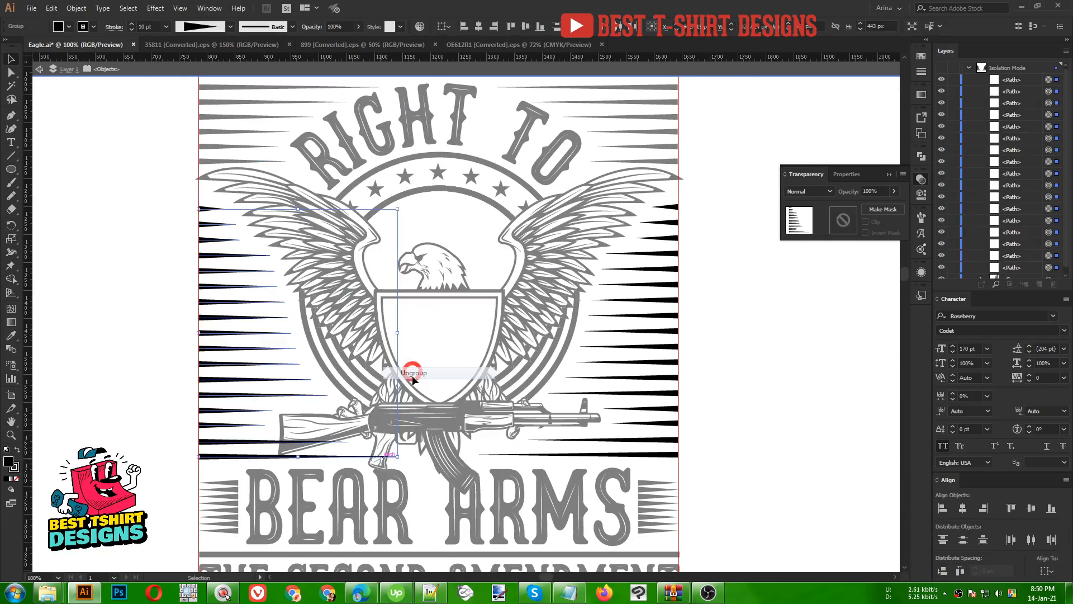
# Step: Shorten the two lowest left-hand tapered lines so they end before the rifle stock
pyautogui.click(358, 456)
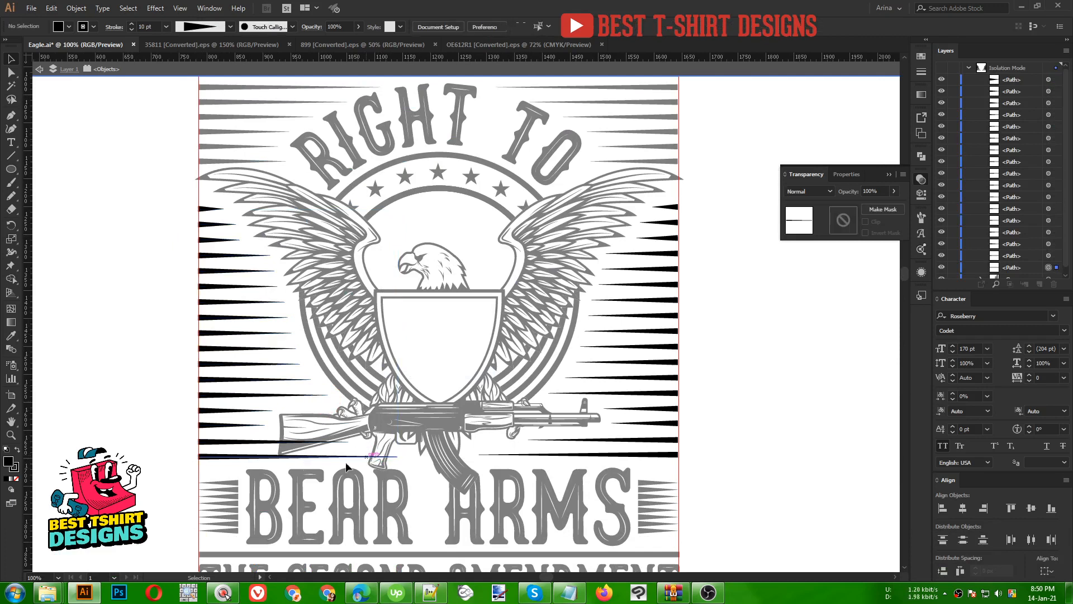
pyautogui.moveTo(398, 456); pyautogui.dragTo(259, 455)
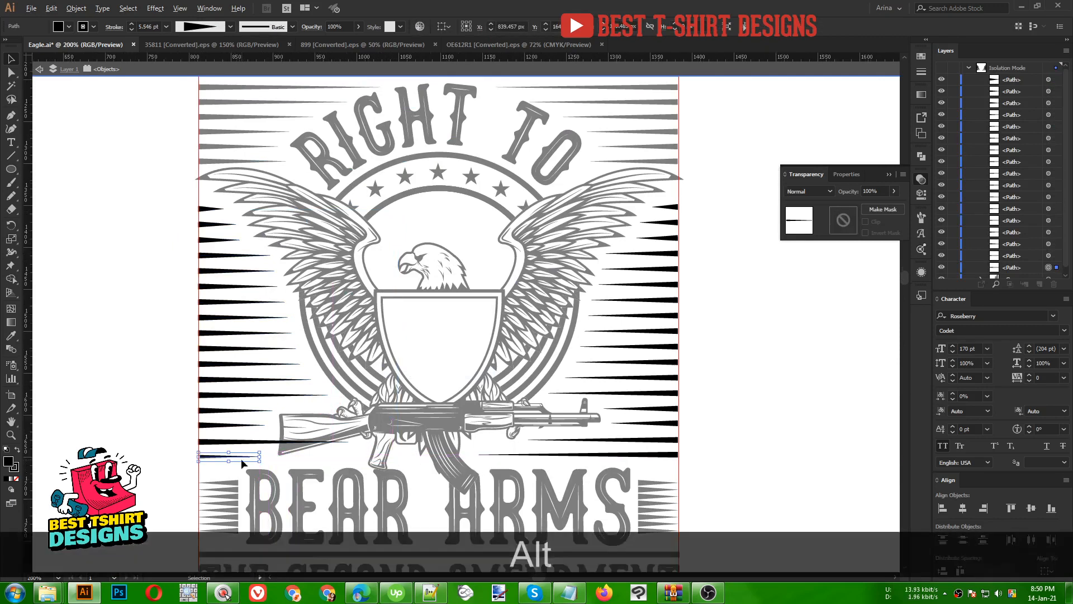
pyautogui.scroll(2, 285, 461)
pyautogui.moveTo(278, 454)
pyautogui.mouseDown()
pyautogui.moveTo(313, 453)
pyautogui.moveTo(293, 454)
pyautogui.mouseUp()
pyautogui.click(371, 426)
pyautogui.moveTo(454, 426); pyautogui.dragTo(301, 426)
pyautogui.click(378, 462)
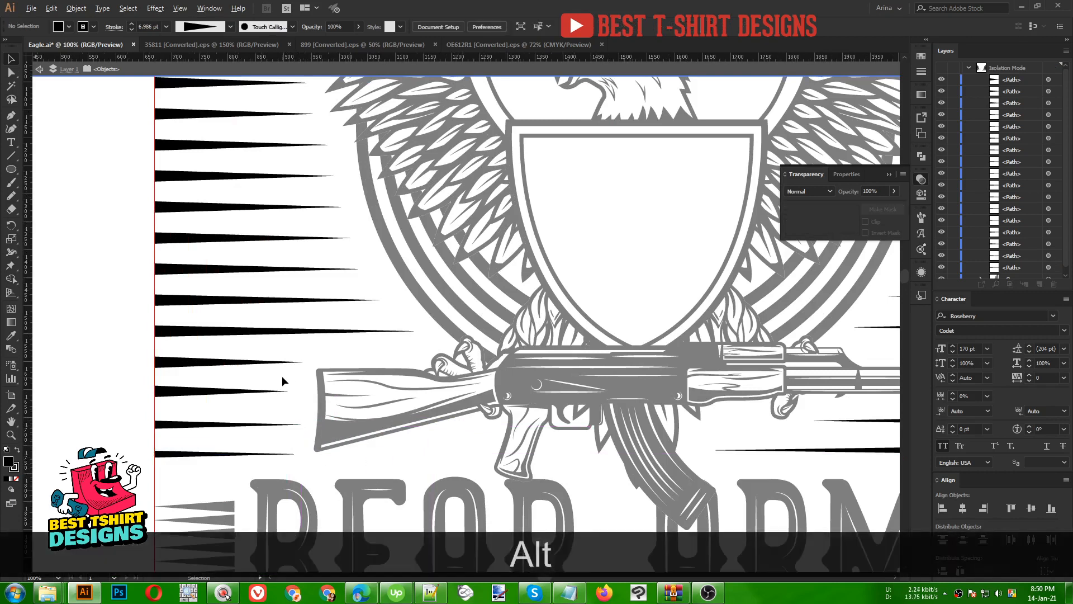
# Step: Exit isolation mode and delete the two vertical guides bordering the design
pyautogui.scroll(-2, 281, 375)
pyautogui.scroll(-1, 282, 376)
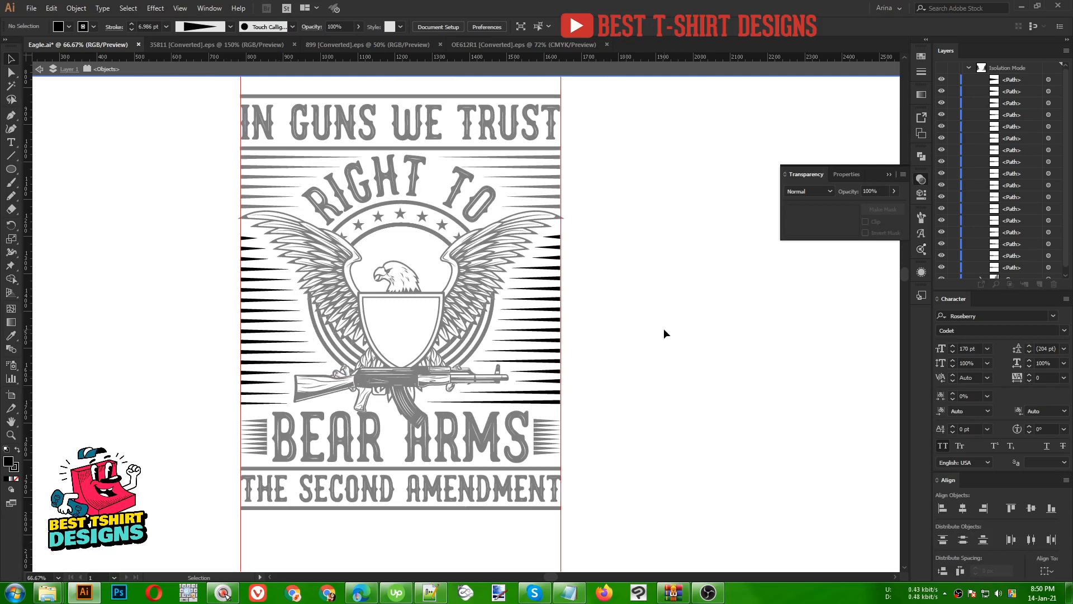
pyautogui.doubleClick(664, 329)
pyautogui.scroll(-1, 608, 329)
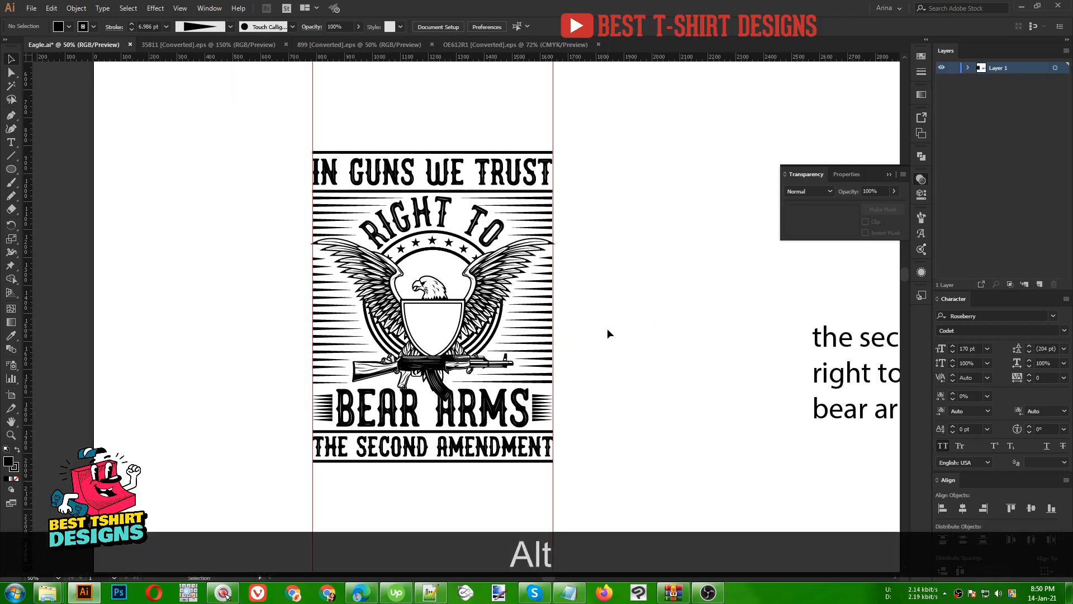
pyautogui.moveTo(297, 489); pyautogui.dragTo(647, 510)
pyautogui.press('Delete')
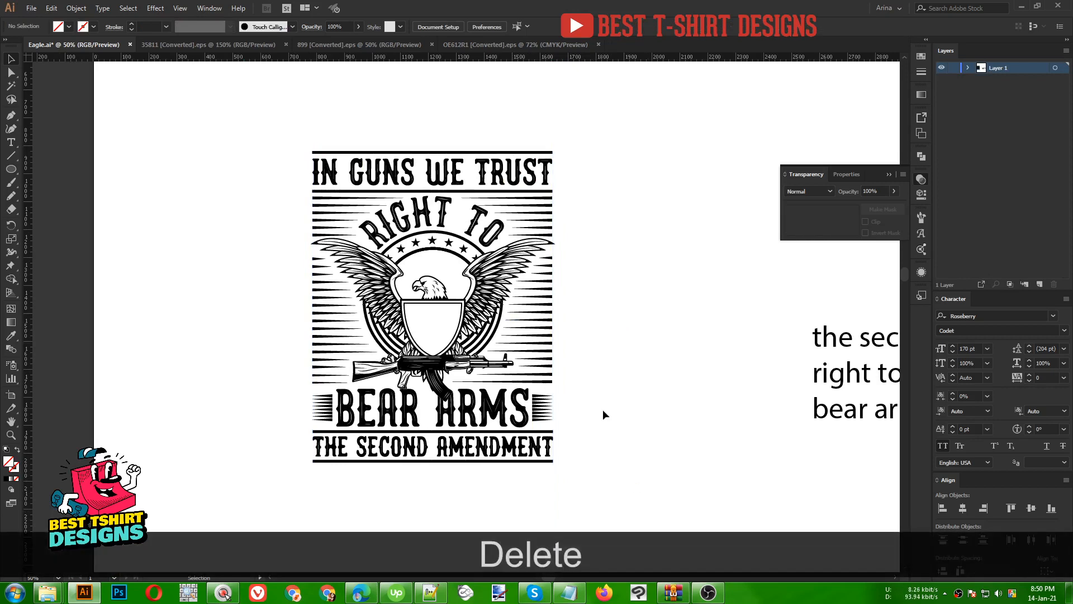
# Step: Nudge the horizontal line beneath IN GUNS WE TRUST slightly up toward the lettering
pyautogui.scroll(1, 601, 387)
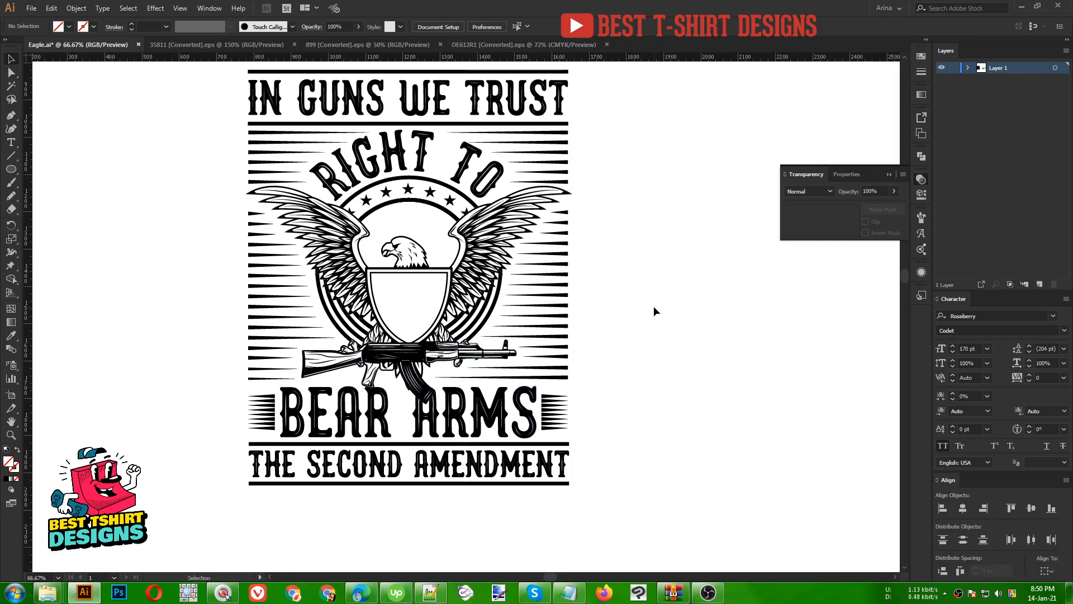
pyautogui.scroll(1, 638, 304)
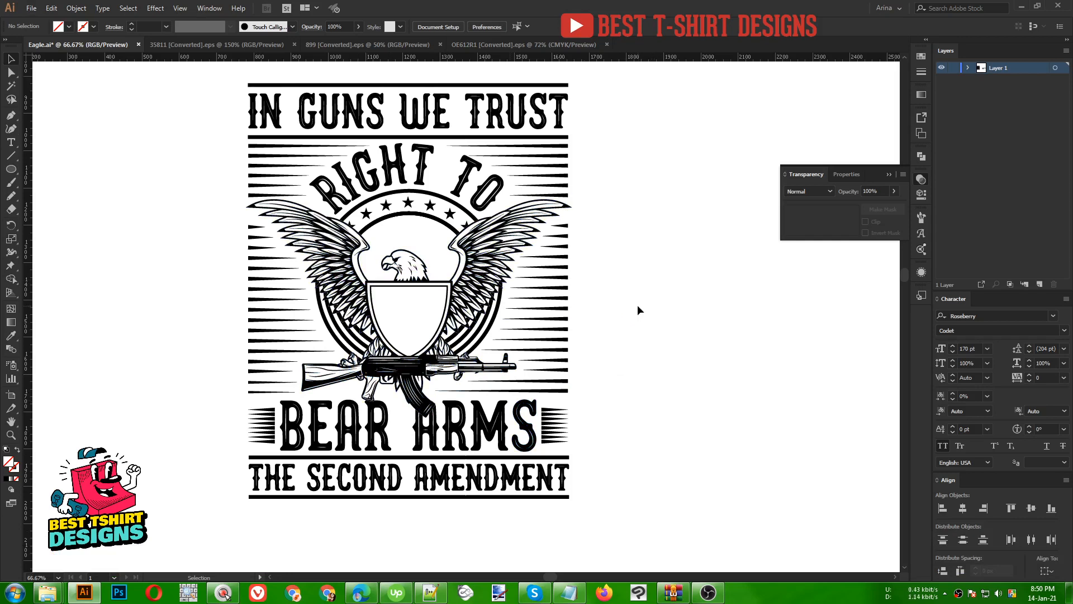
pyautogui.click(458, 138)
pyautogui.press('Up')
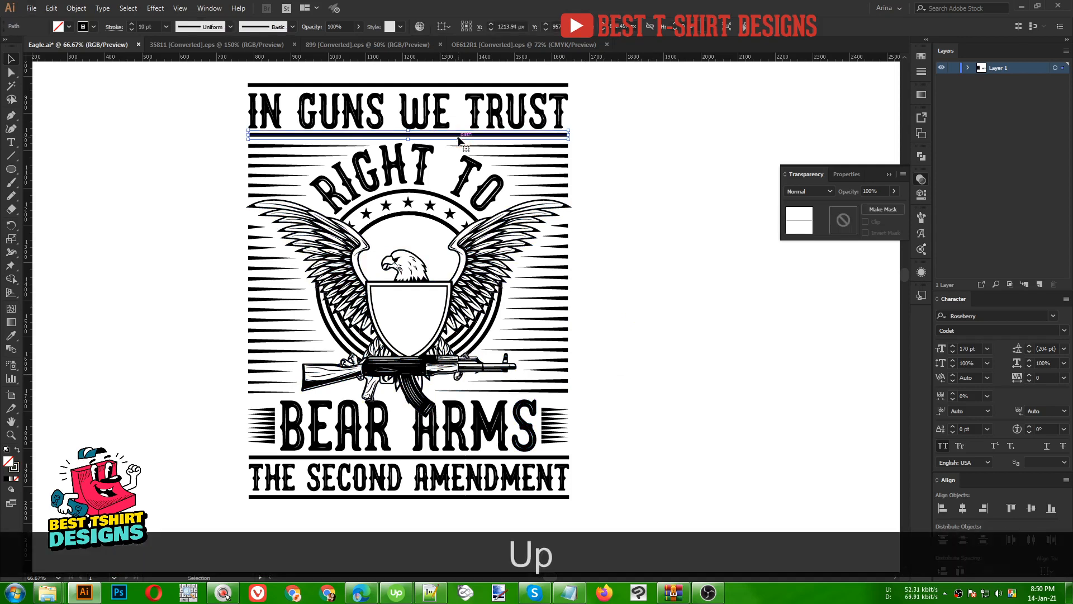
pyautogui.click(616, 177)
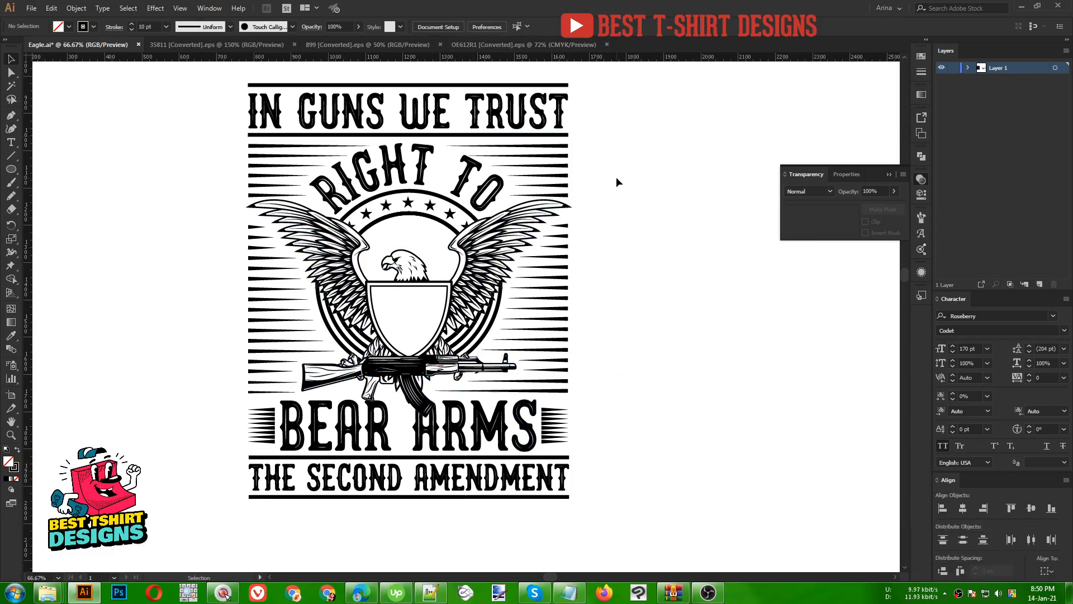
# Step: Nudge the horizontal line above IN GUNS WE TRUST slightly down toward the lettering
pyautogui.scroll(-1, 461, 254)
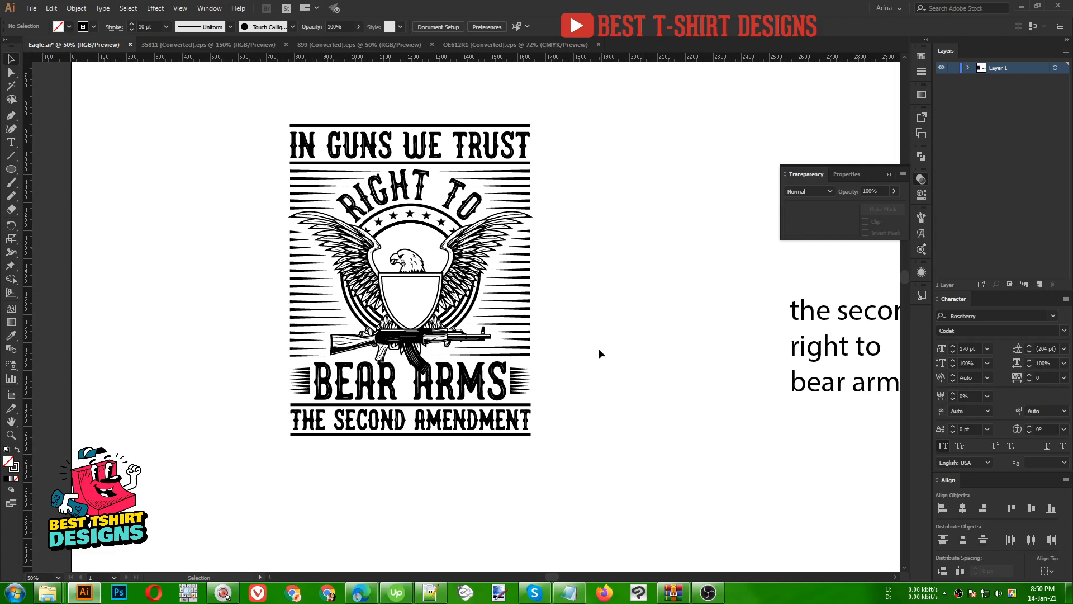
pyautogui.scroll(1, 443, 132)
pyautogui.click(444, 121)
pyautogui.press('Down')
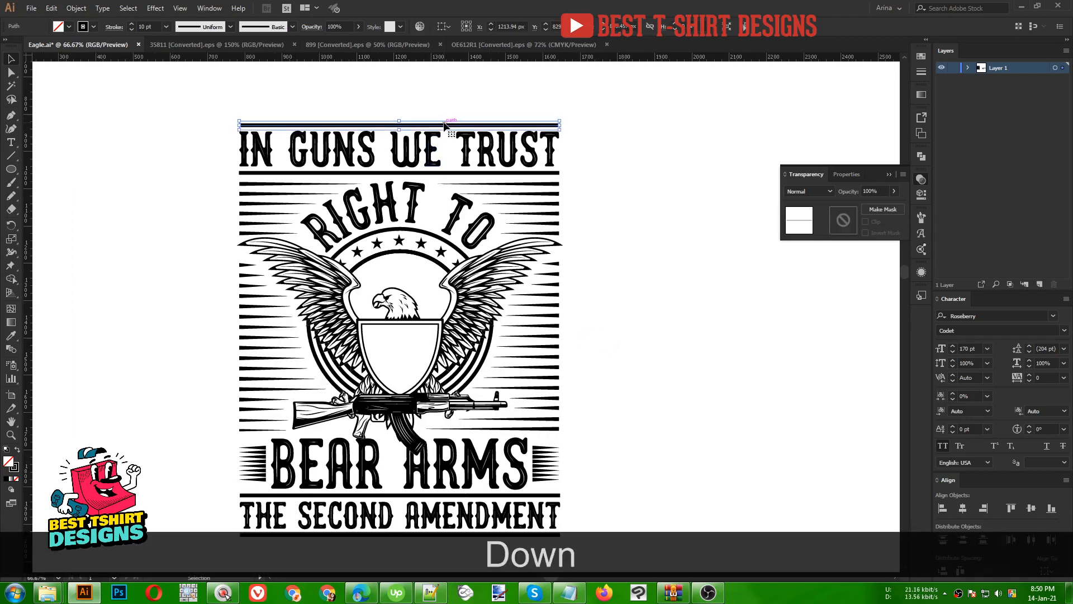
pyautogui.click(695, 254)
pyautogui.scroll(-1, 695, 255)
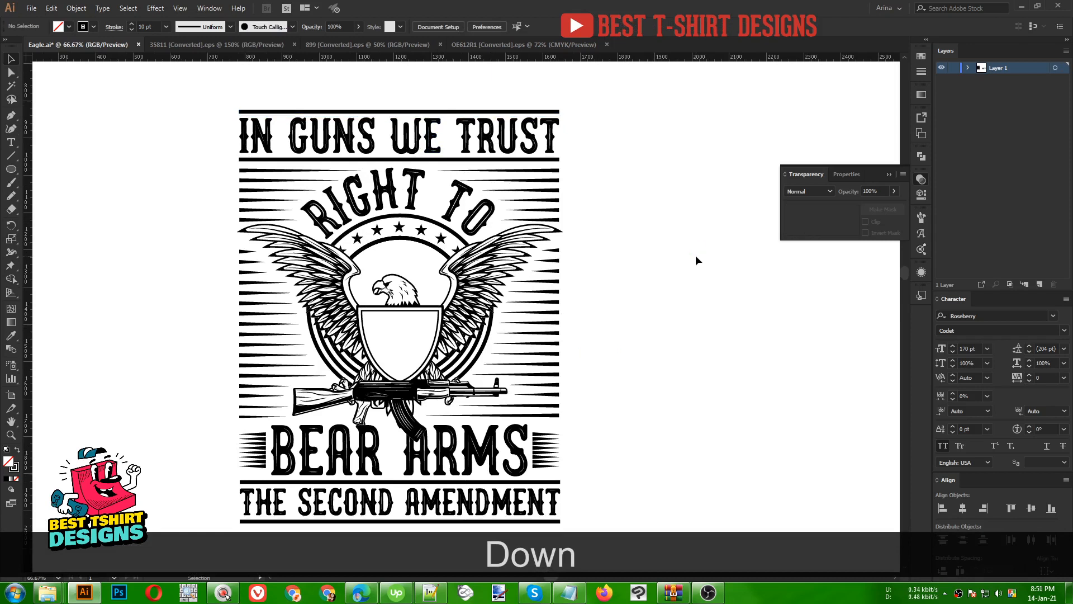
pyautogui.scroll(-1, 695, 255)
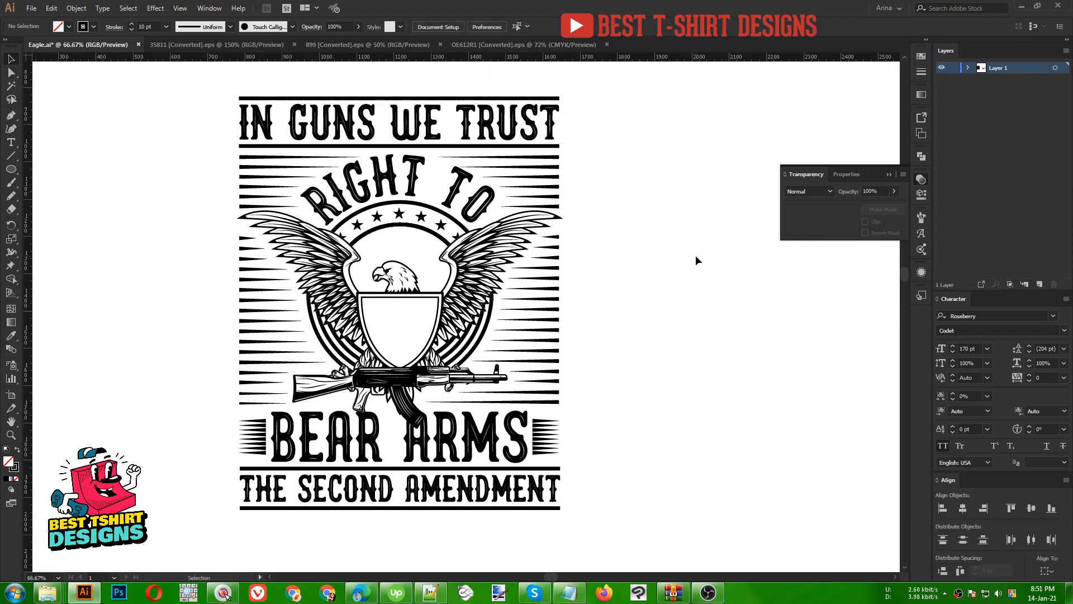